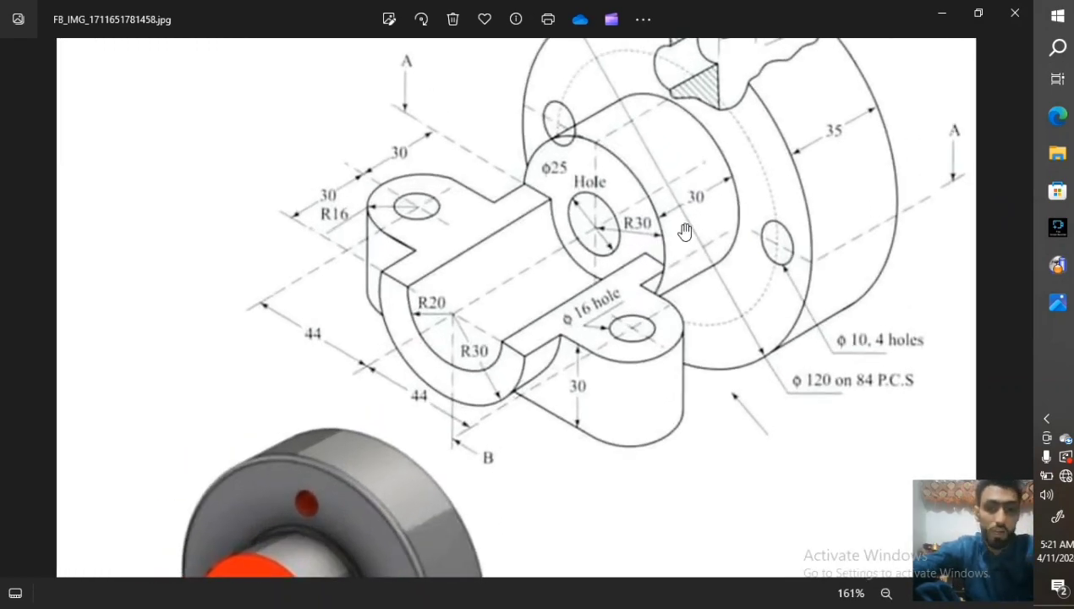
Examine the reference drawing of the bracket, especially the side lugs' spacing, radius, hole size and height
scroll(512, 232, up, 3)
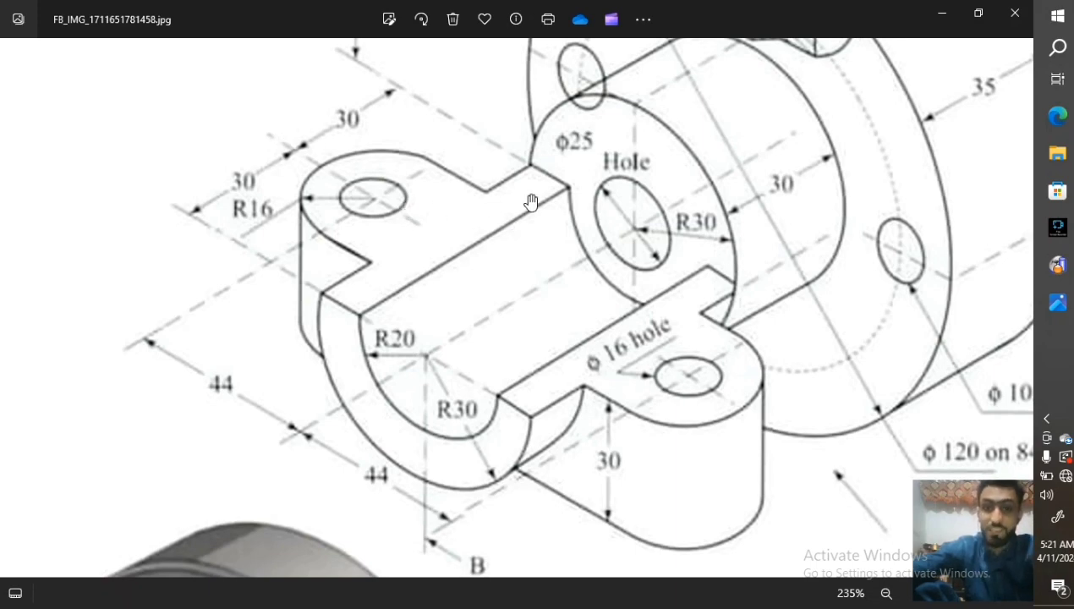
scroll(532, 197, down, 3)
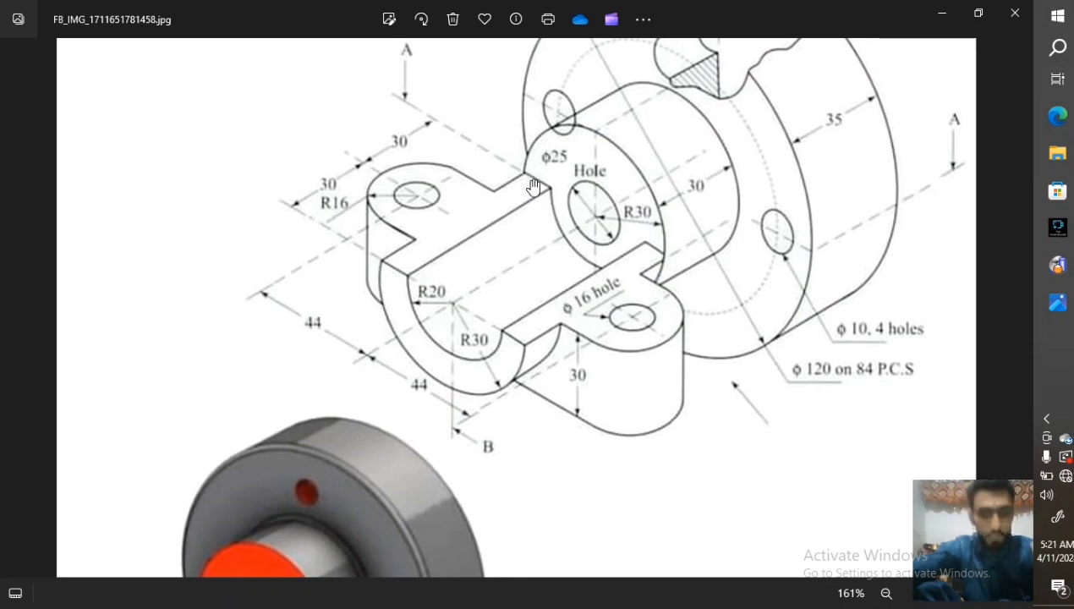
scroll(535, 186, down, 3)
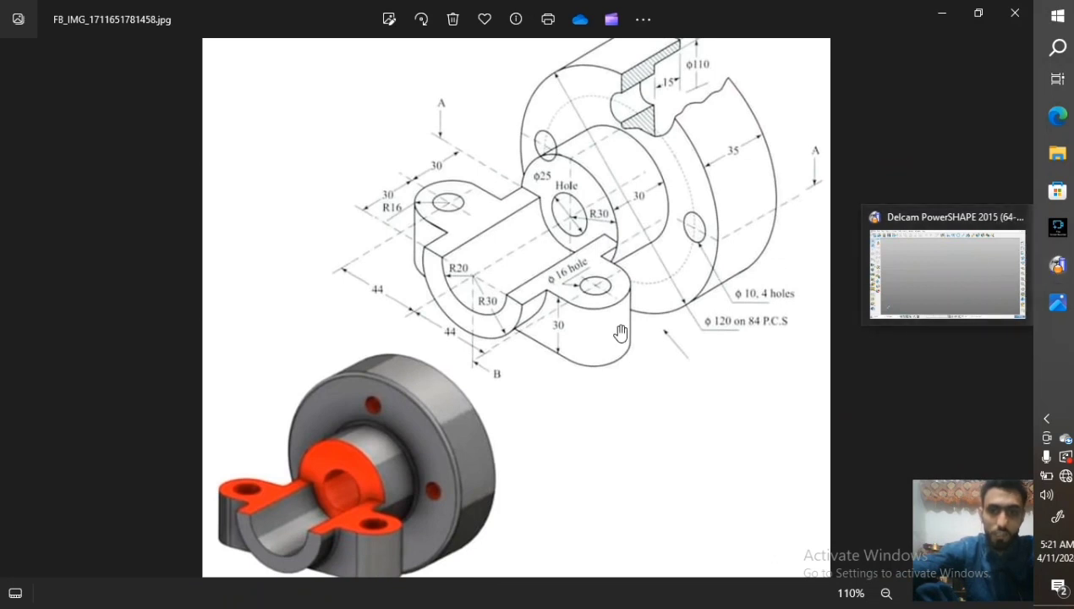
scroll(598, 329, down, 2)
scroll(560, 297, up, 3)
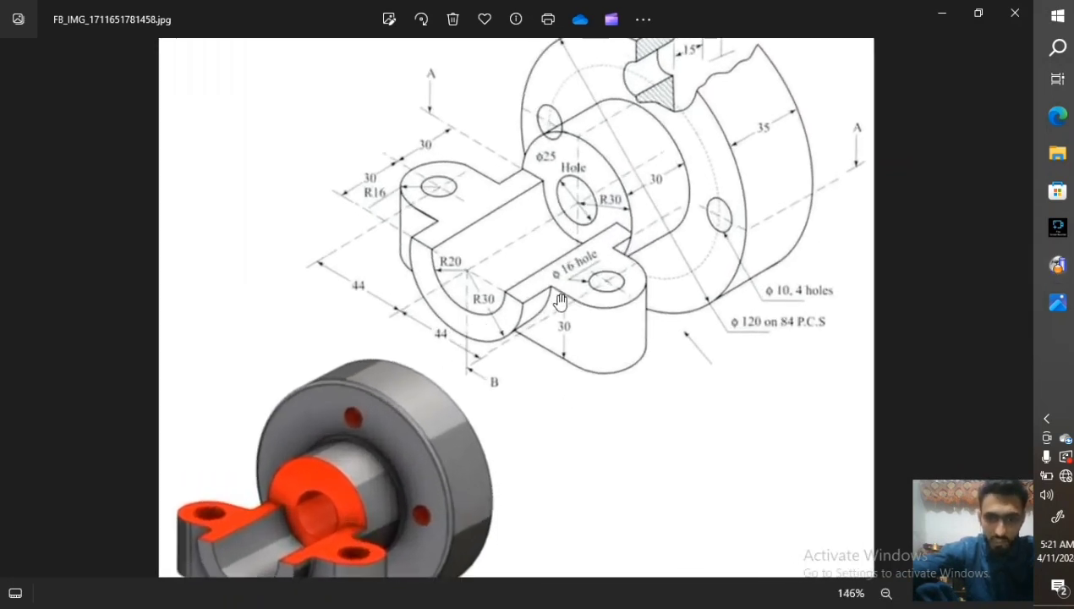
scroll(405, 401, down, 2)
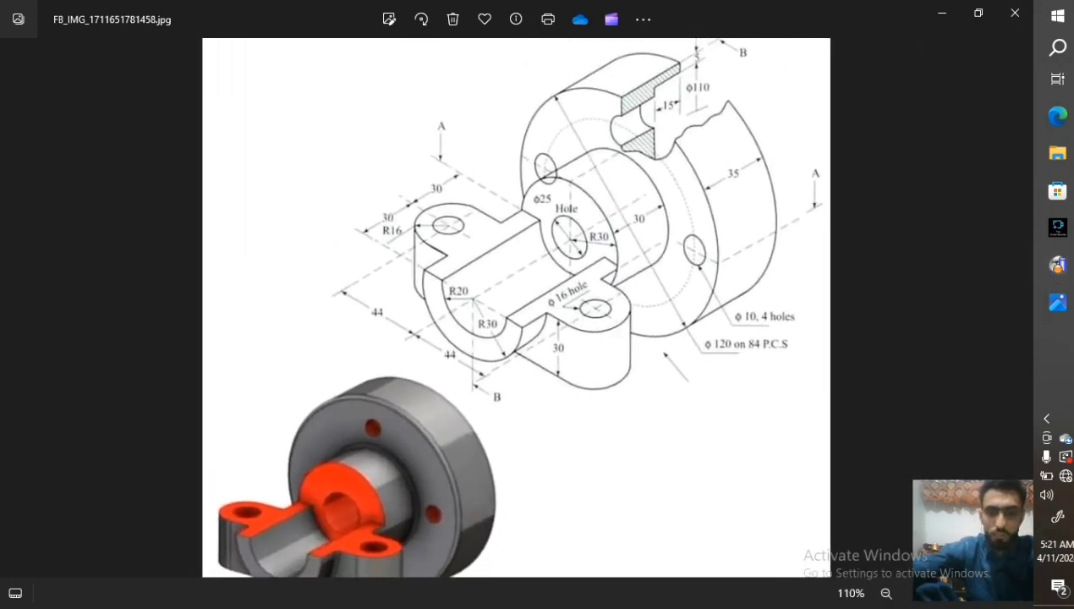
scroll(632, 315, up, 3)
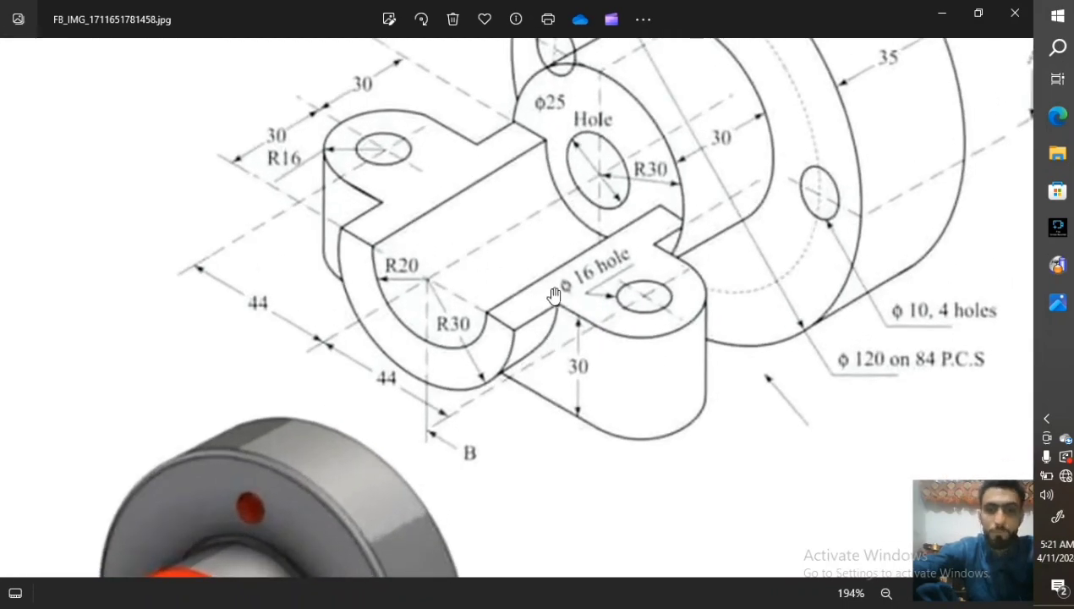
scroll(614, 279, down, 2)
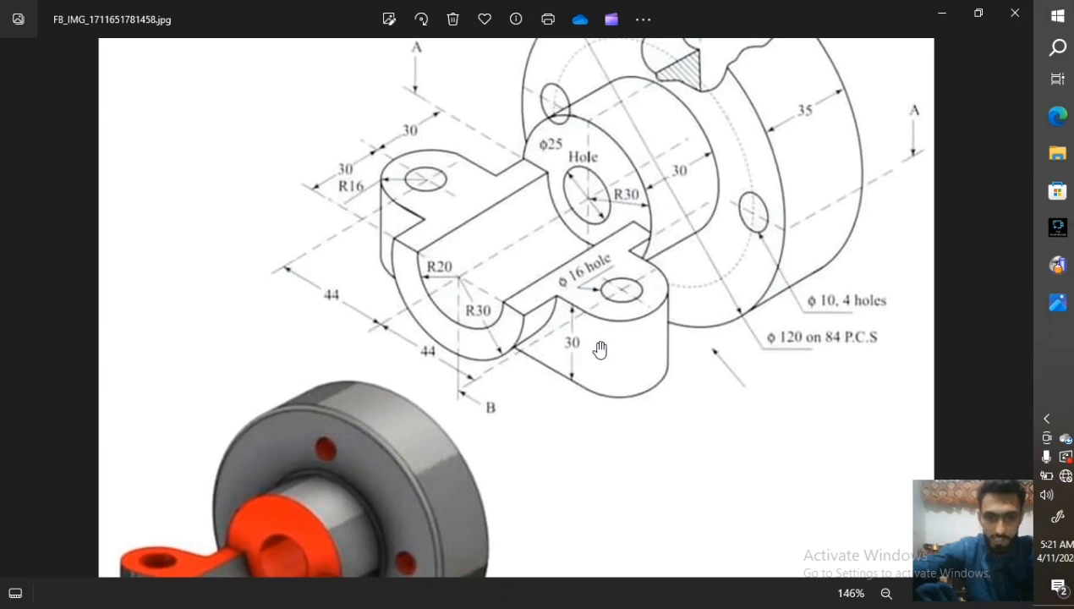
scroll(620, 323, up, 2)
scroll(620, 322, down, 2)
scroll(613, 317, up, 1)
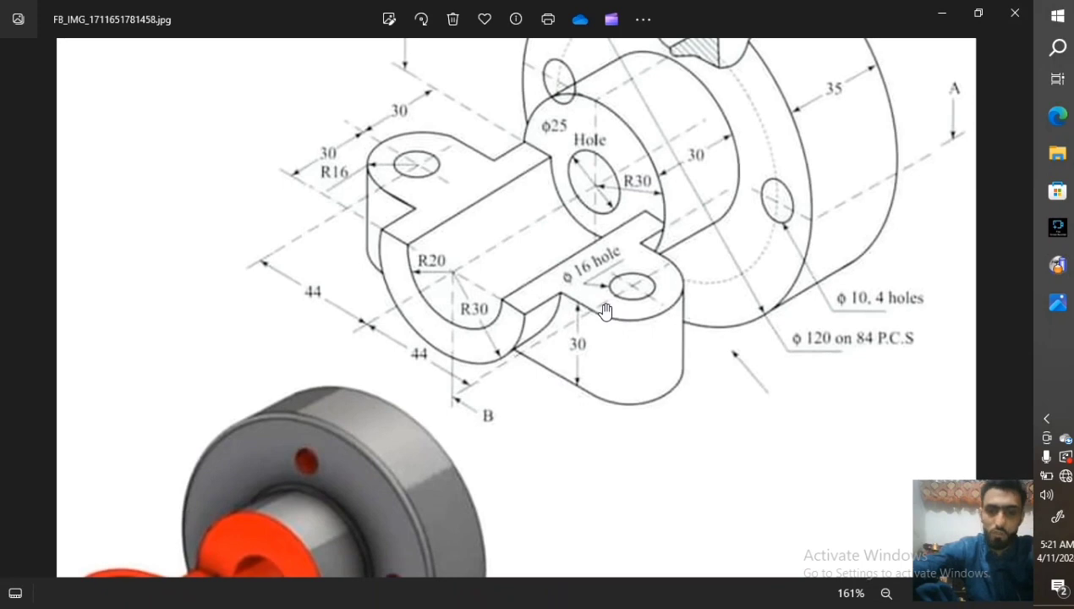
scroll(634, 306, up, 3)
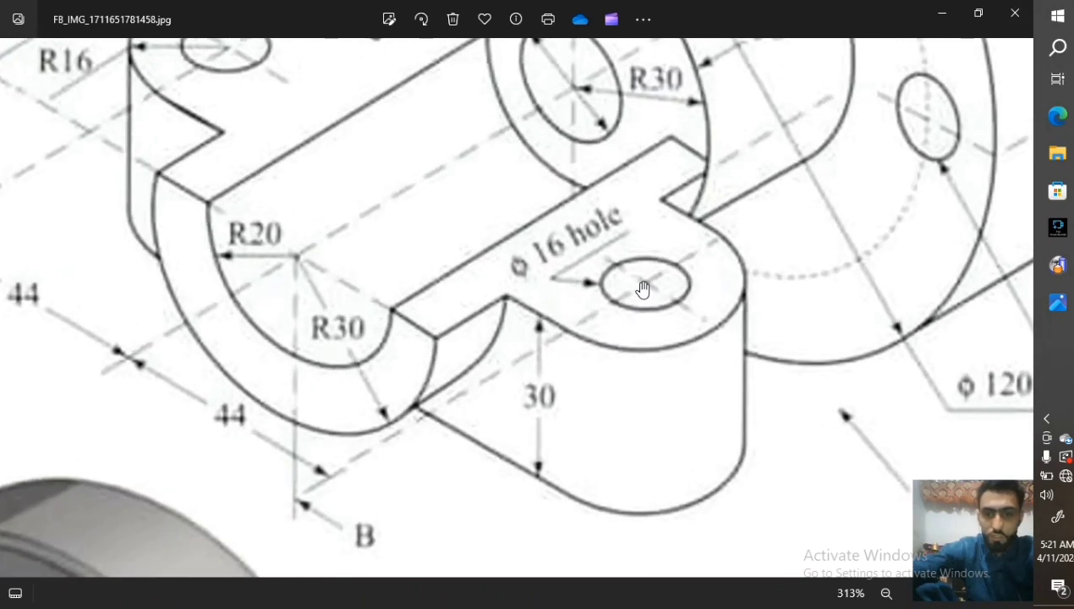
scroll(400, 156, down, 2)
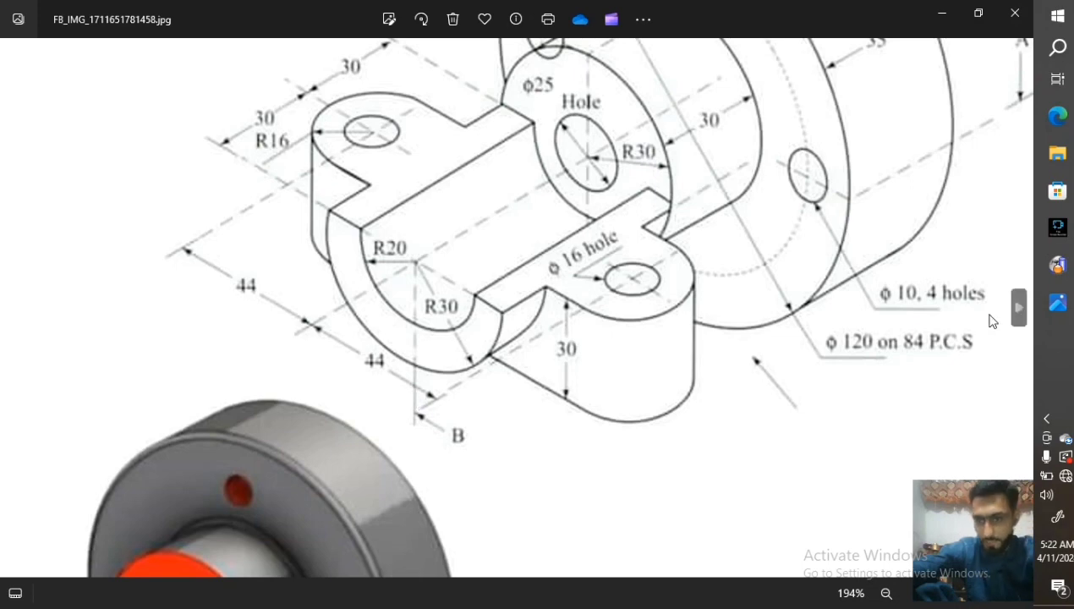
Switch to PowerSHAPE and draw a single horizontal line about 94 long in the XY plane
click(1058, 264)
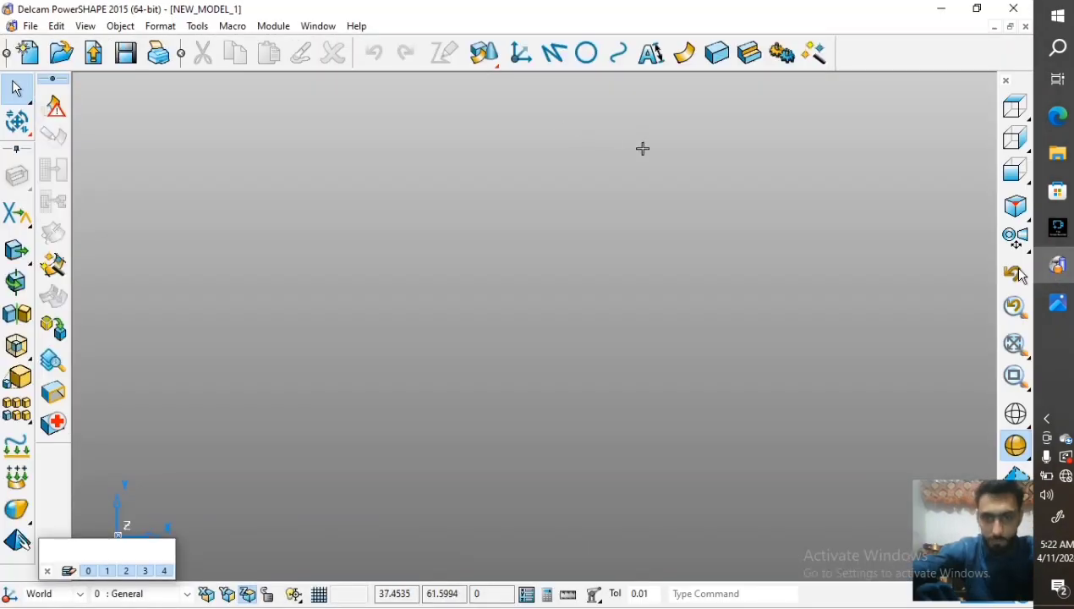
mouse_move(929, 503)
mouse_down()
mouse_move(844, 284)
mouse_move(840, 137)
mouse_move(853, 95)
mouse_up()
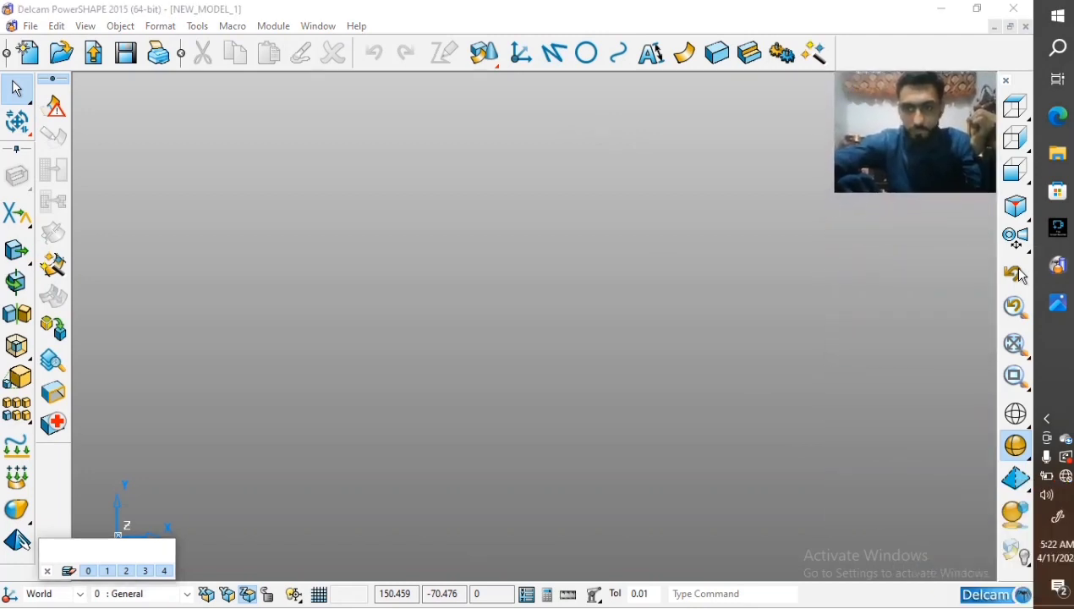
click(554, 53)
click(356, 256)
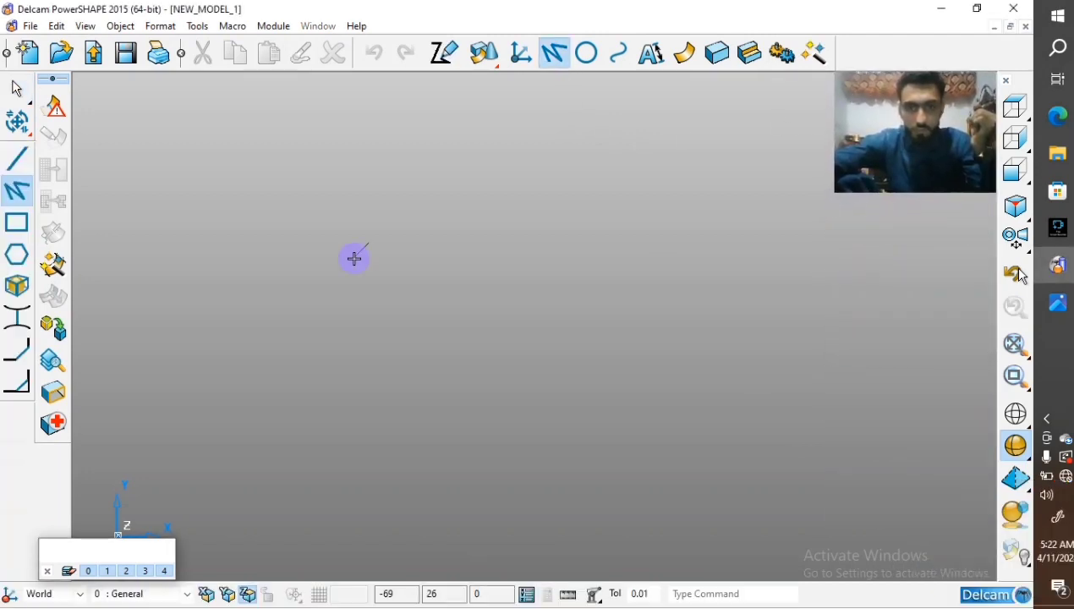
click(600, 257)
key(Escape)
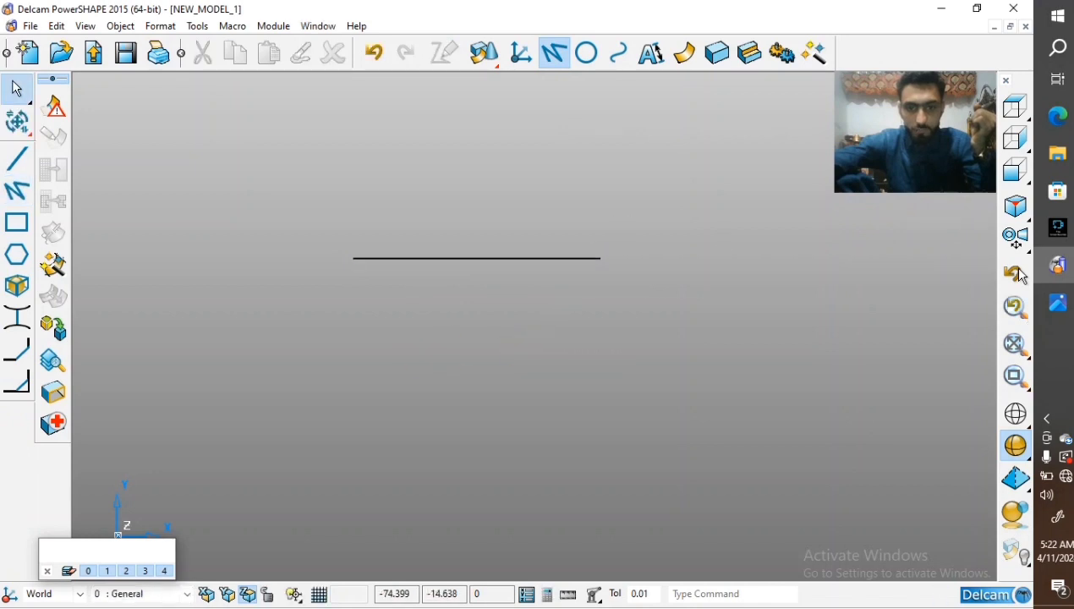
Set the horizontal line's length to 88
click(532, 256)
double_click(537, 252)
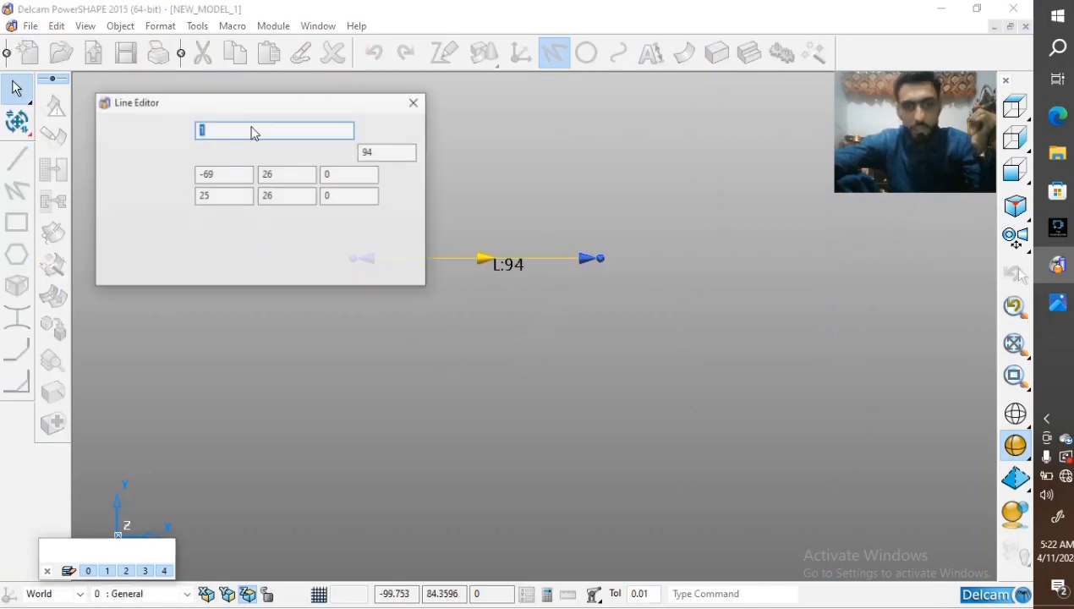
double_click(391, 152)
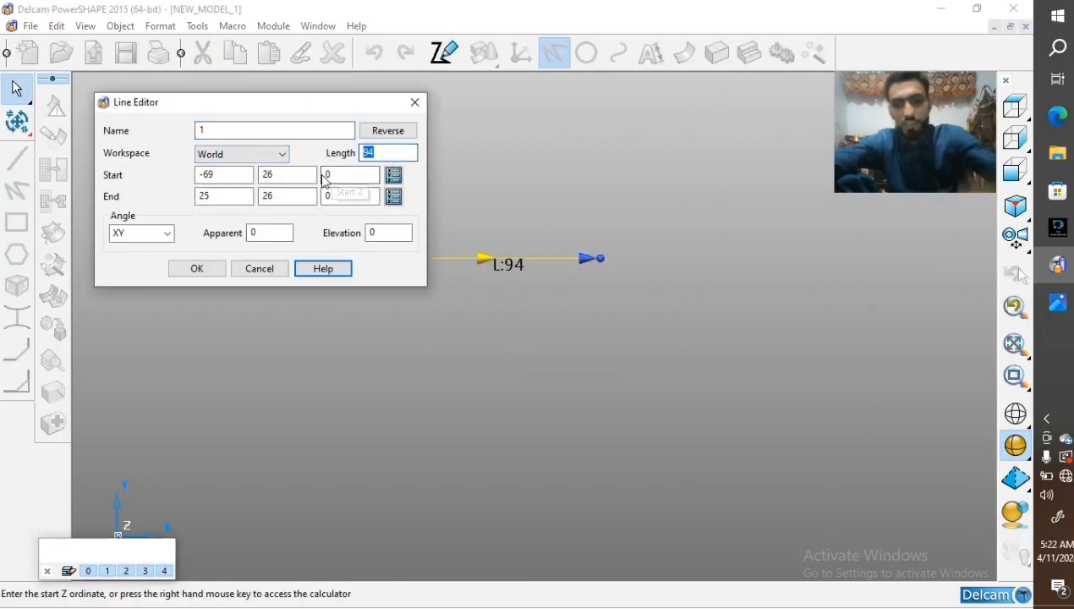
text(88)
key(Return)
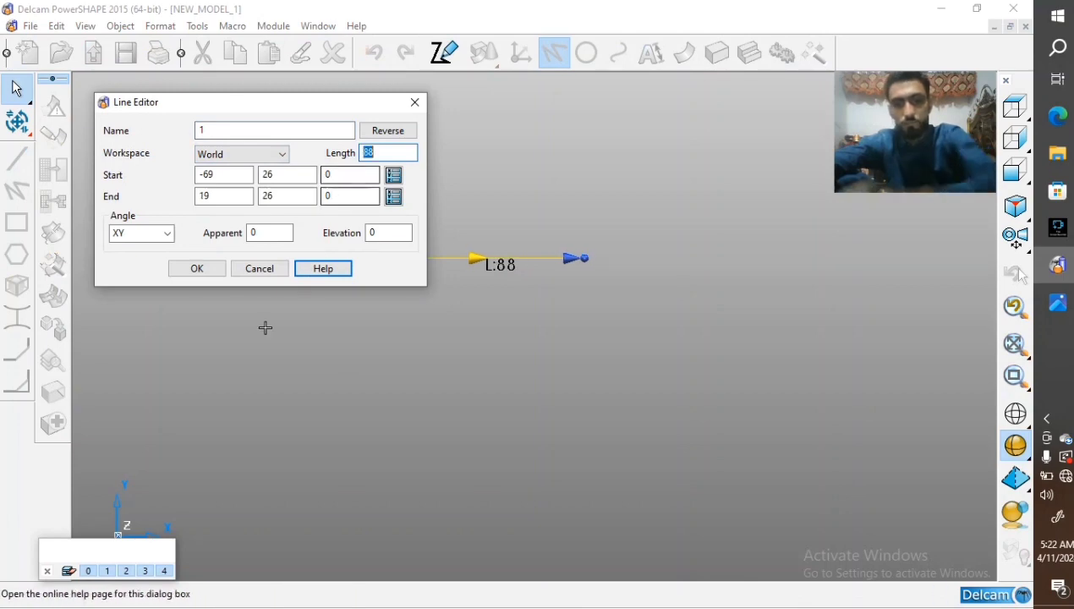
click(214, 275)
Check the lug radius in the reference image and place a full circle in PowerSHAPE centred on the line's right end
click(1054, 304)
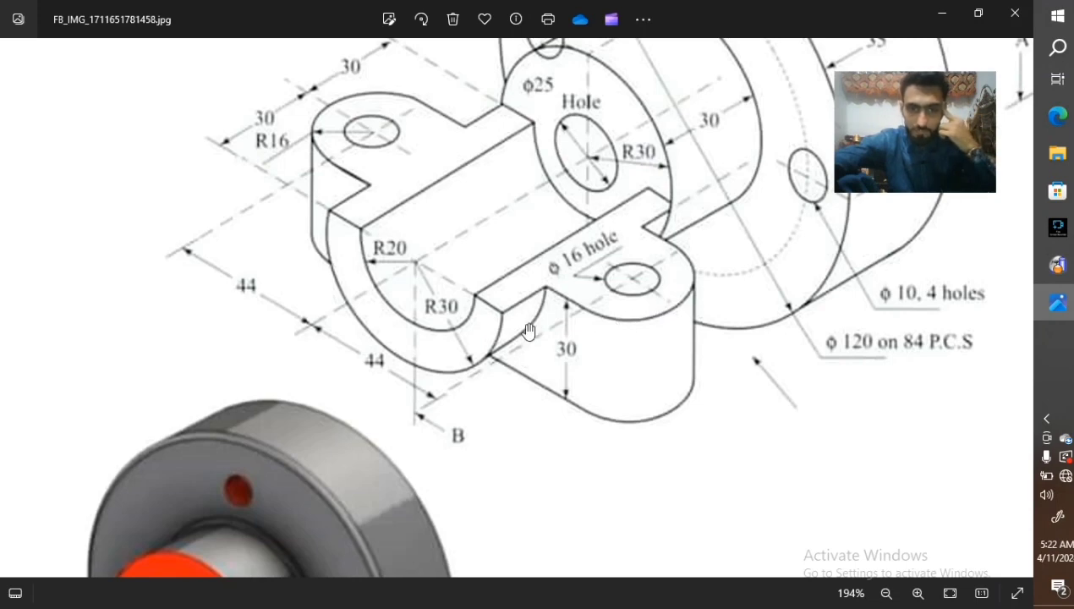
scroll(286, 120, down, 1)
scroll(355, 144, up, 5)
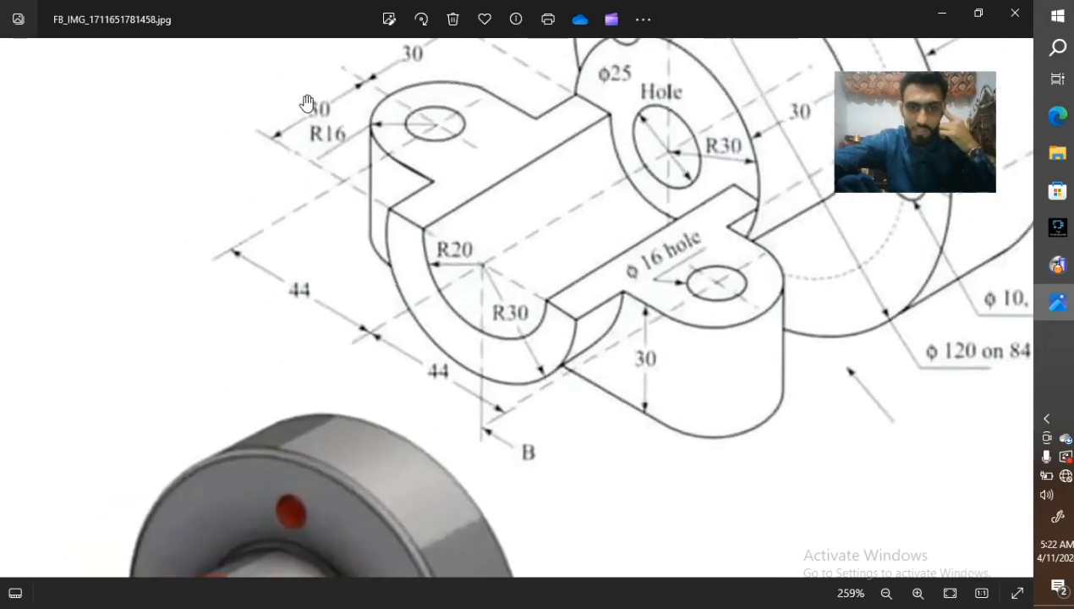
scroll(375, 151, down, 5)
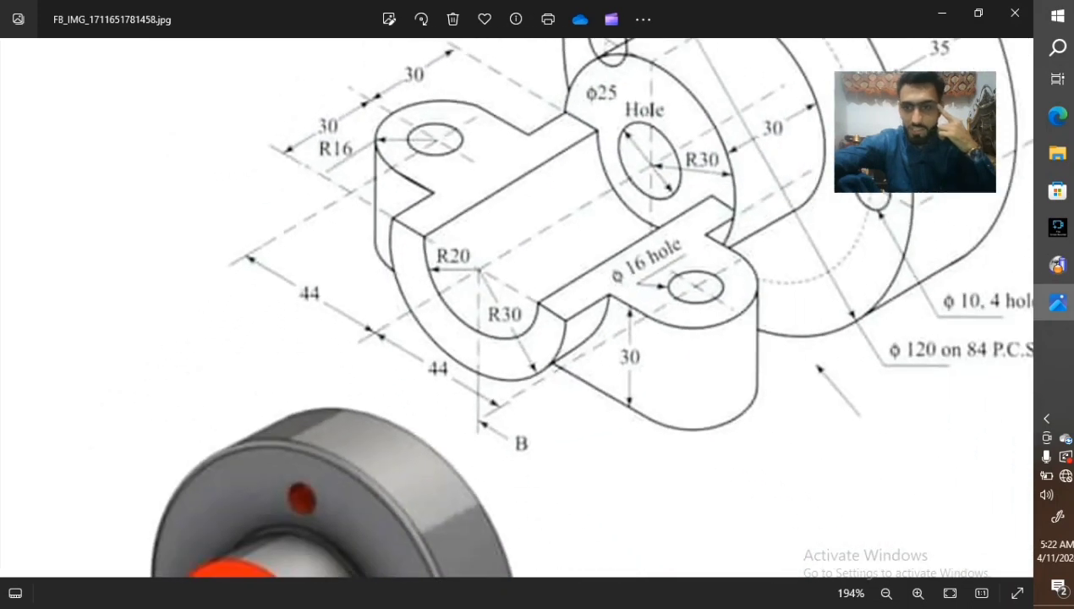
click(1059, 268)
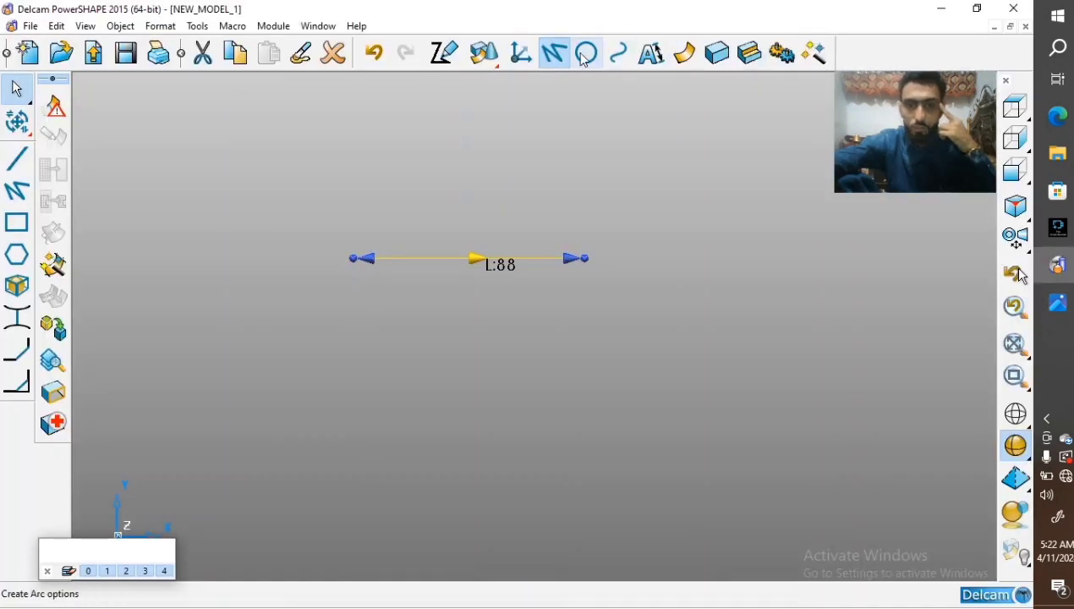
click(584, 258)
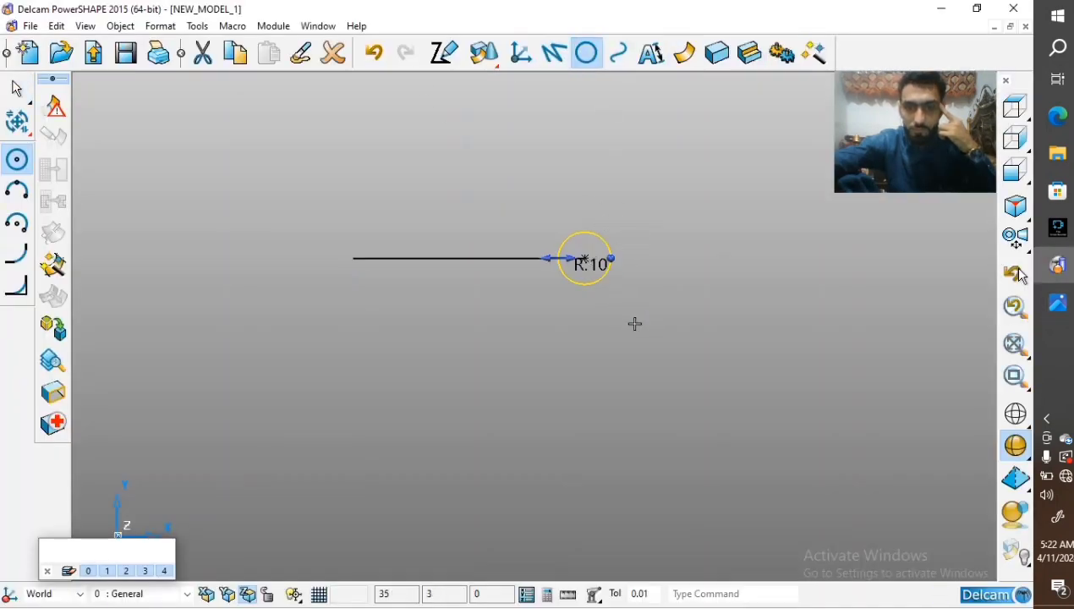
Set the radius of the circle at the line's right end to 16
double_click(600, 276)
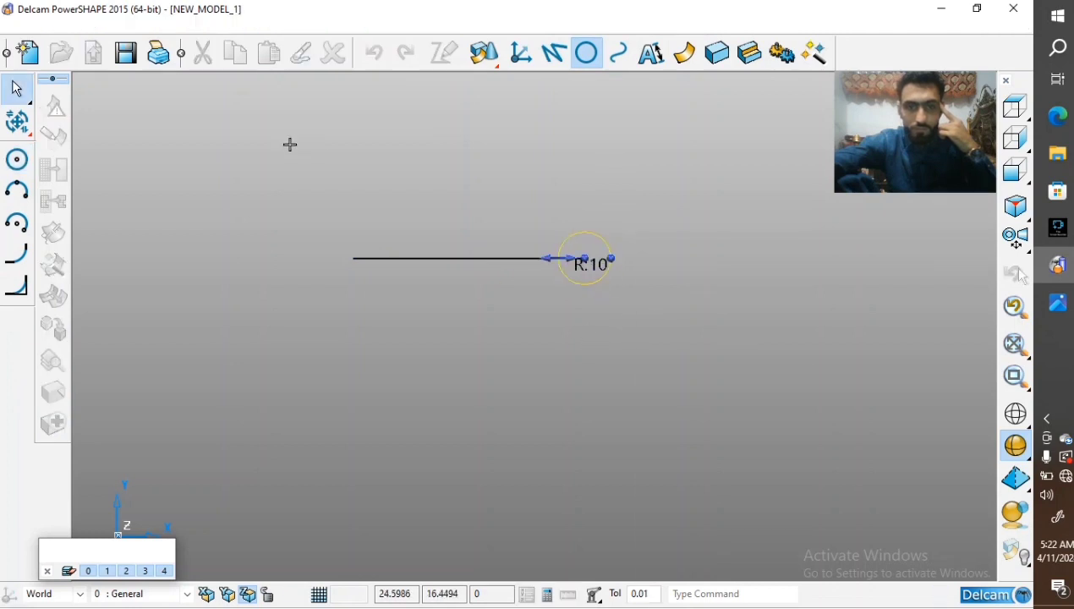
drag(117, 92, 82, 102)
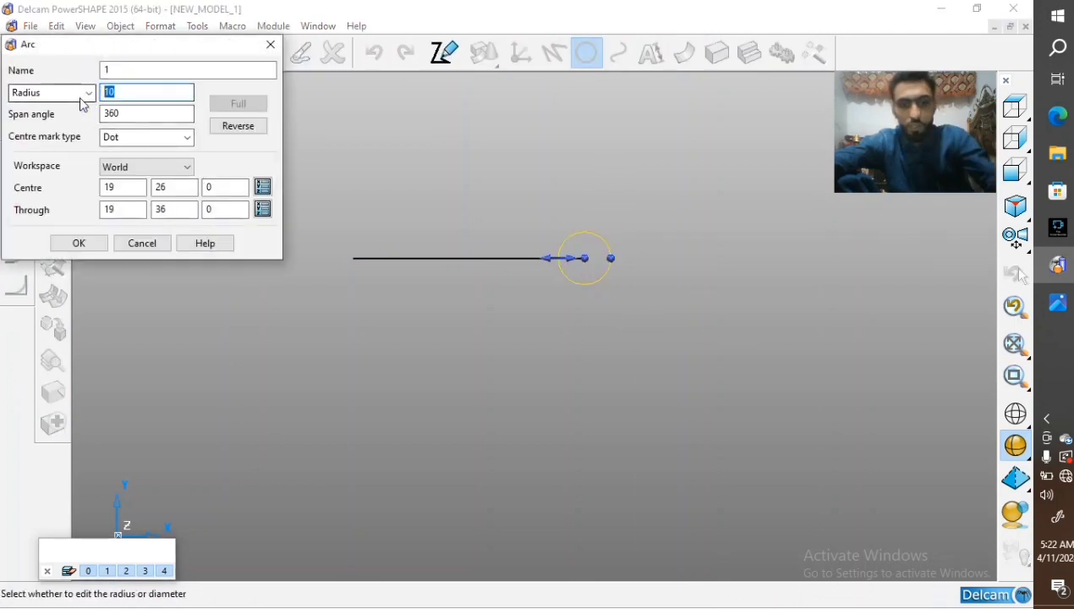
text(1)
key(Return)
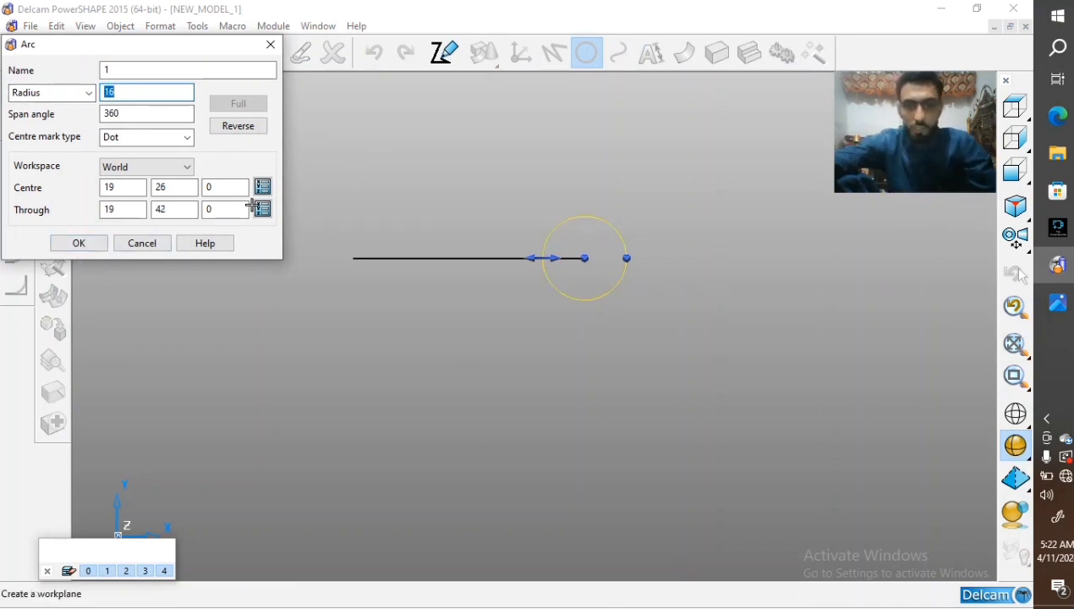
click(81, 244)
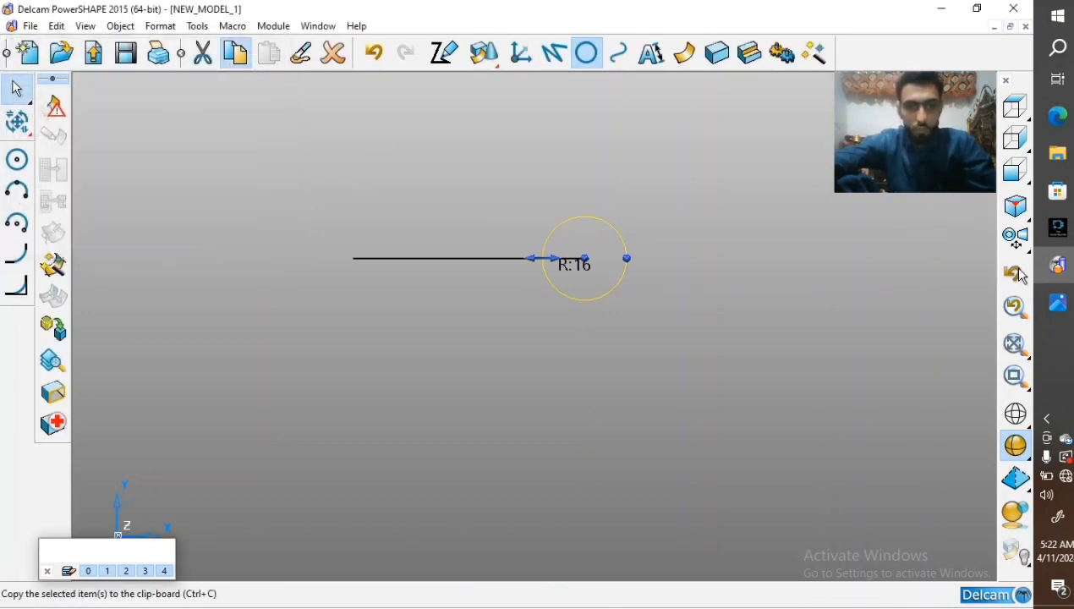
Copy the circle onto the line's left end, offset by -88 in X
click(269, 52)
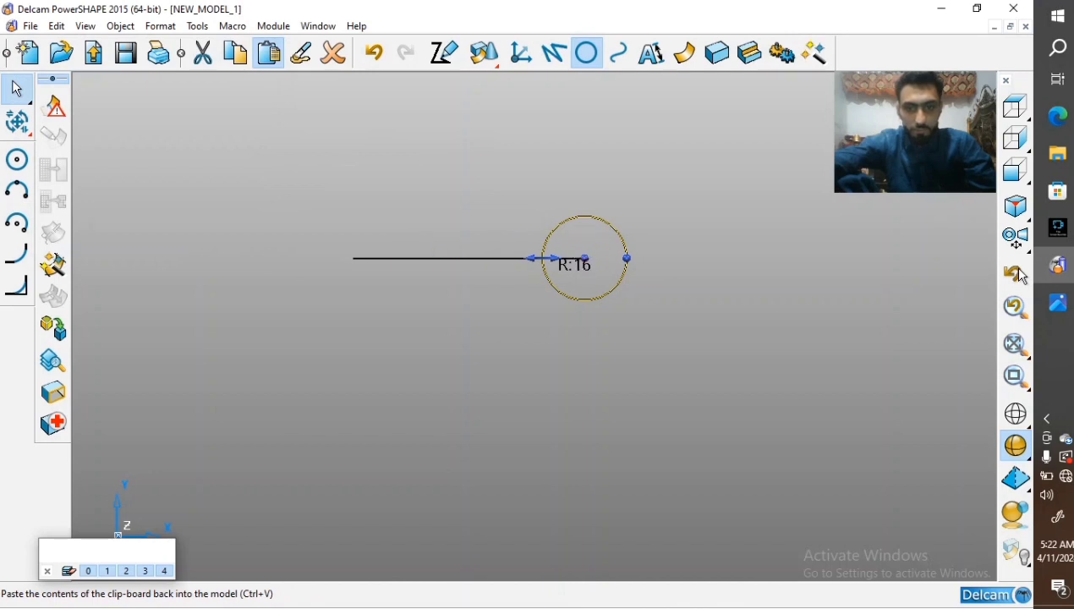
click(376, 287)
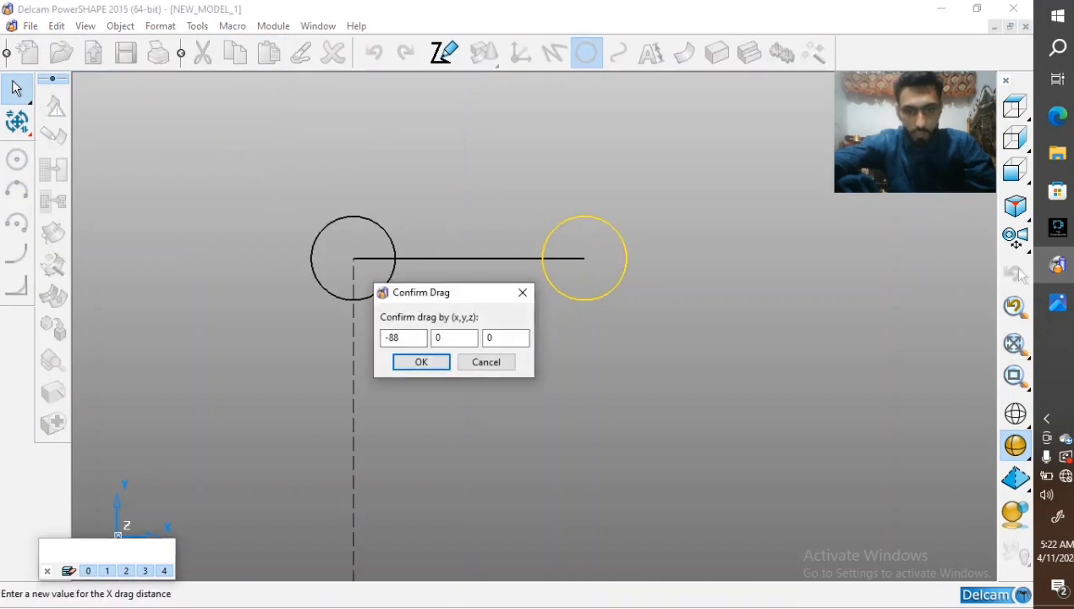
click(419, 363)
click(362, 390)
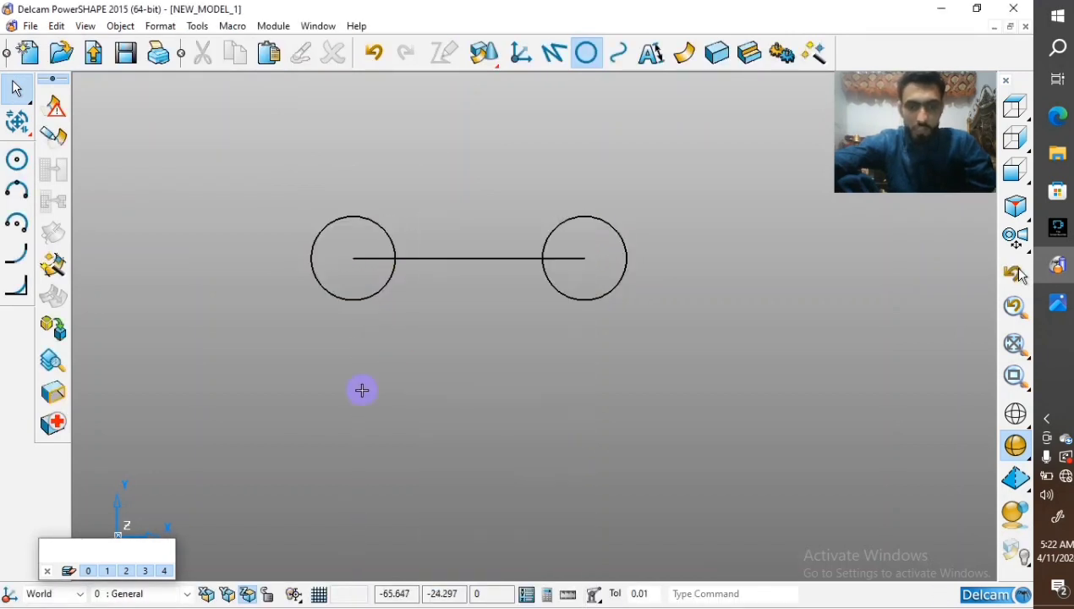
Draw two horizontal lines joining the circles, one between their top points and one between their bottom points
scroll(636, 263, down, 1)
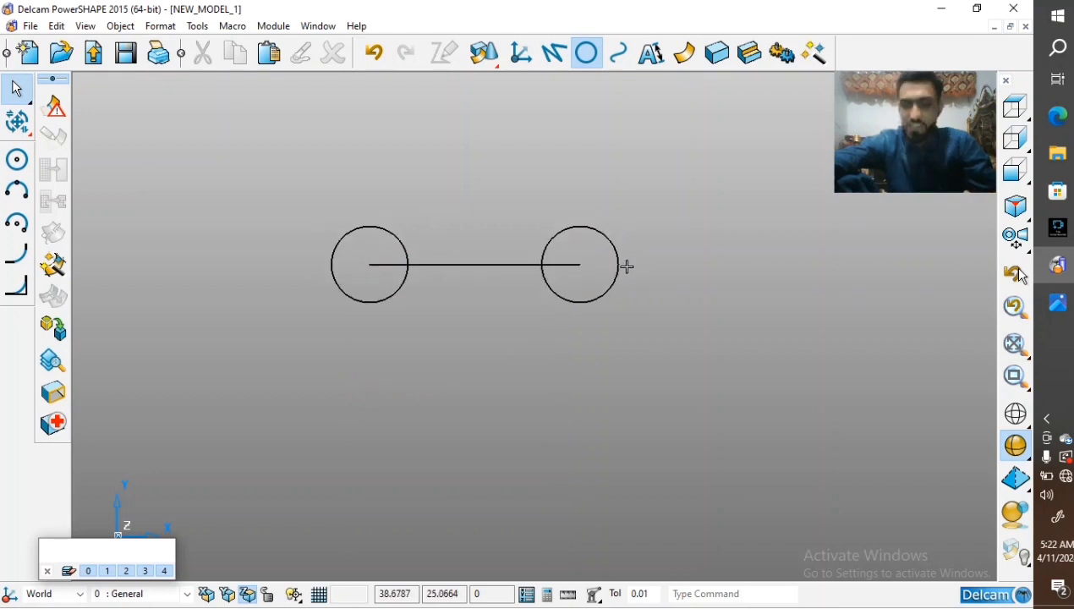
click(554, 53)
click(375, 226)
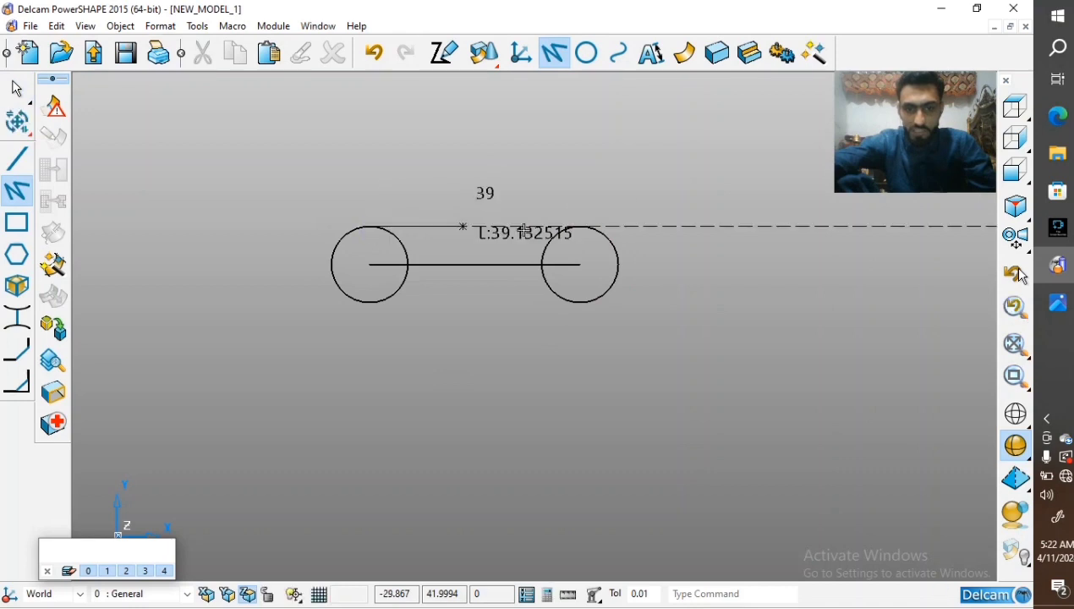
click(604, 228)
key(Escape)
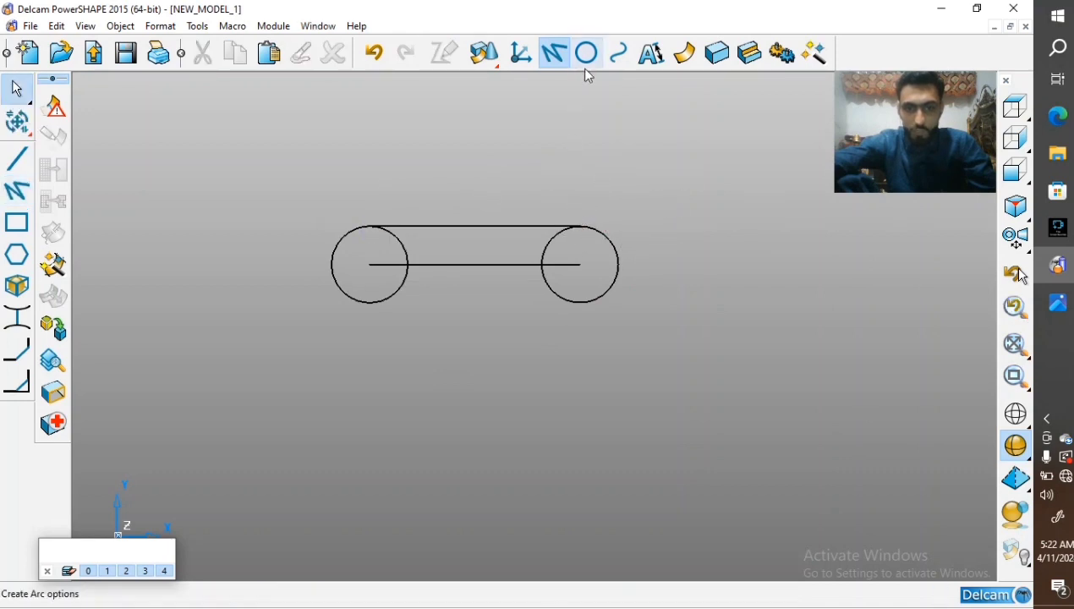
click(556, 58)
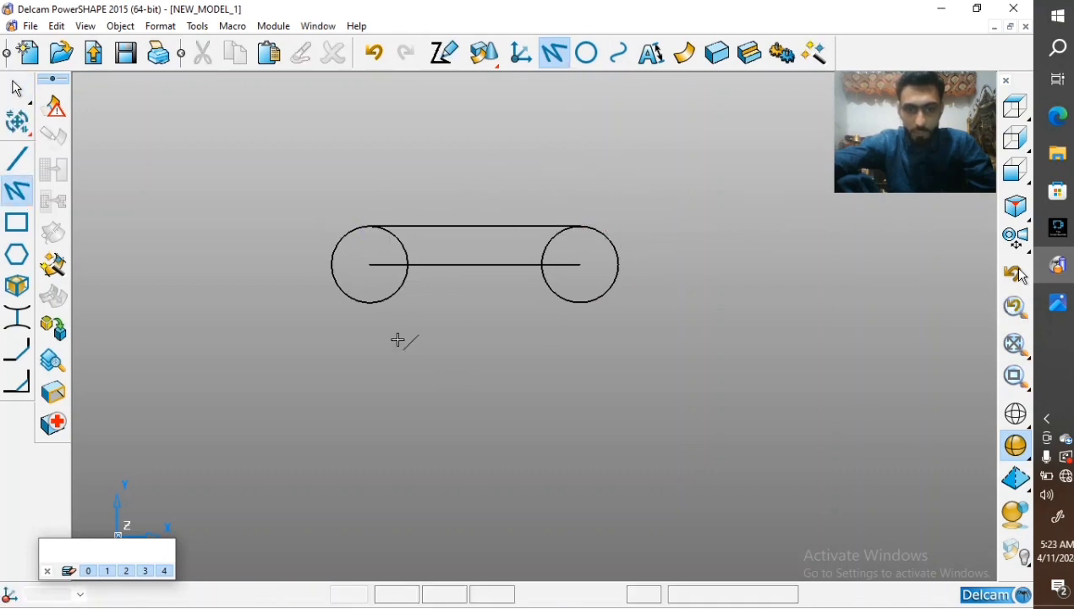
click(371, 301)
click(580, 302)
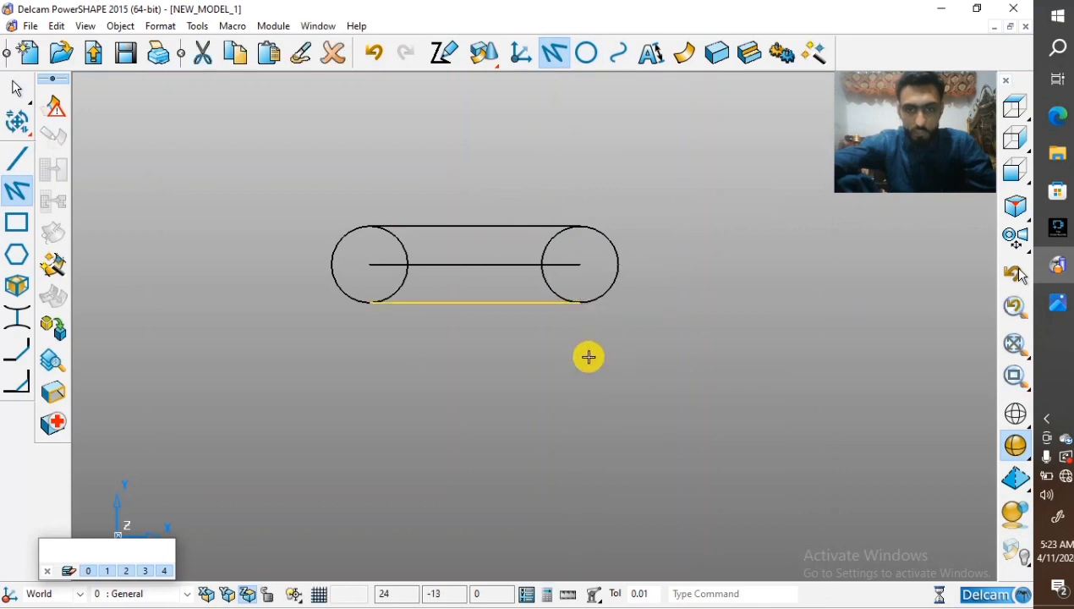
key(Escape)
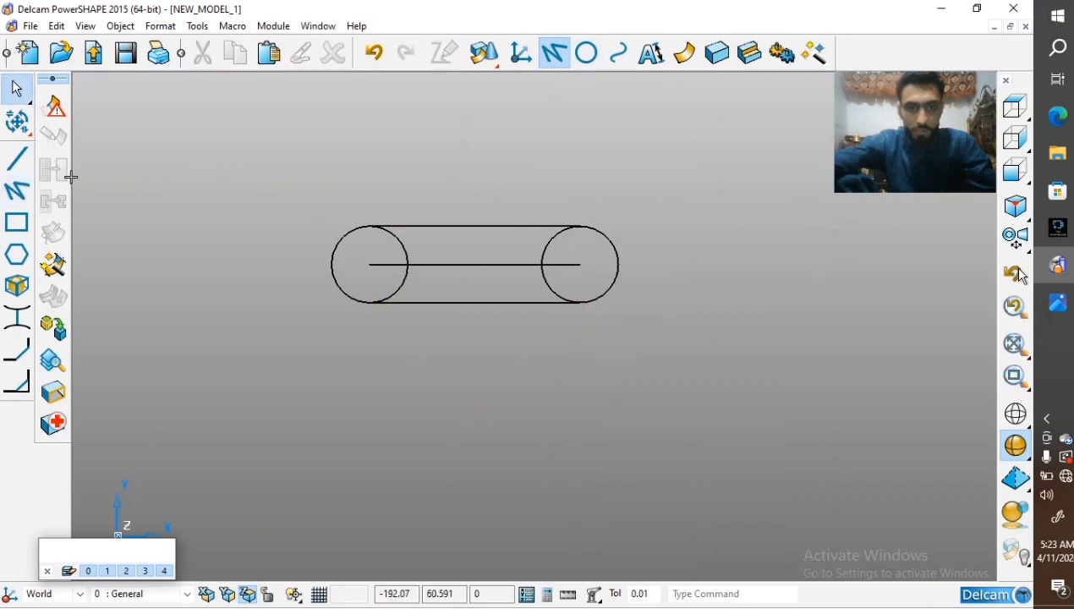
Trim away the inner halves of both circles with interactive wireframe limiting, leaving a slot-shaped outline around the centre line
click(17, 123)
click(12, 216)
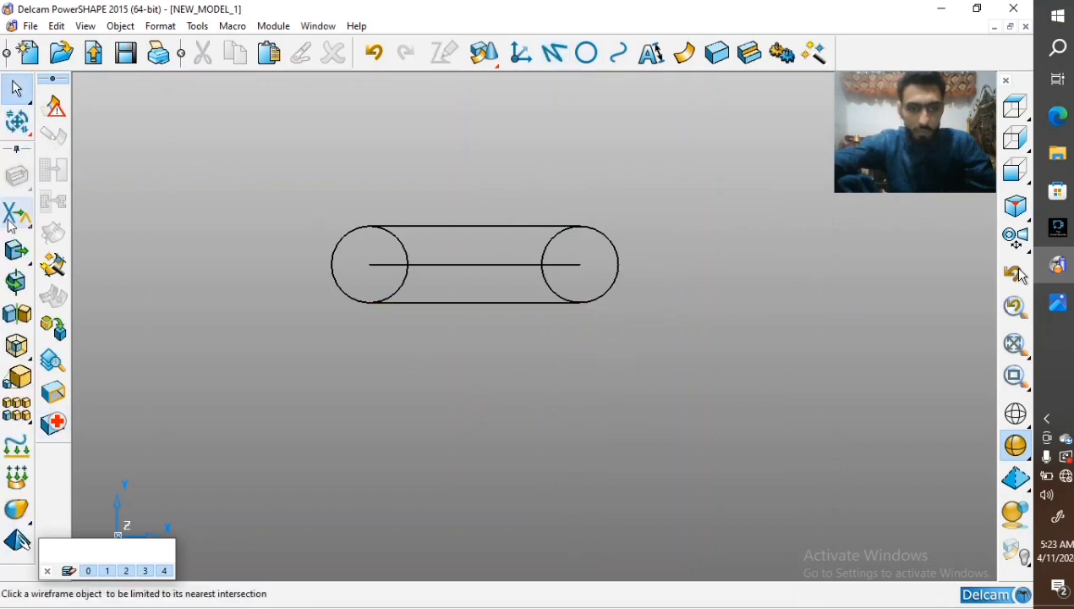
mouse_move(12, 220)
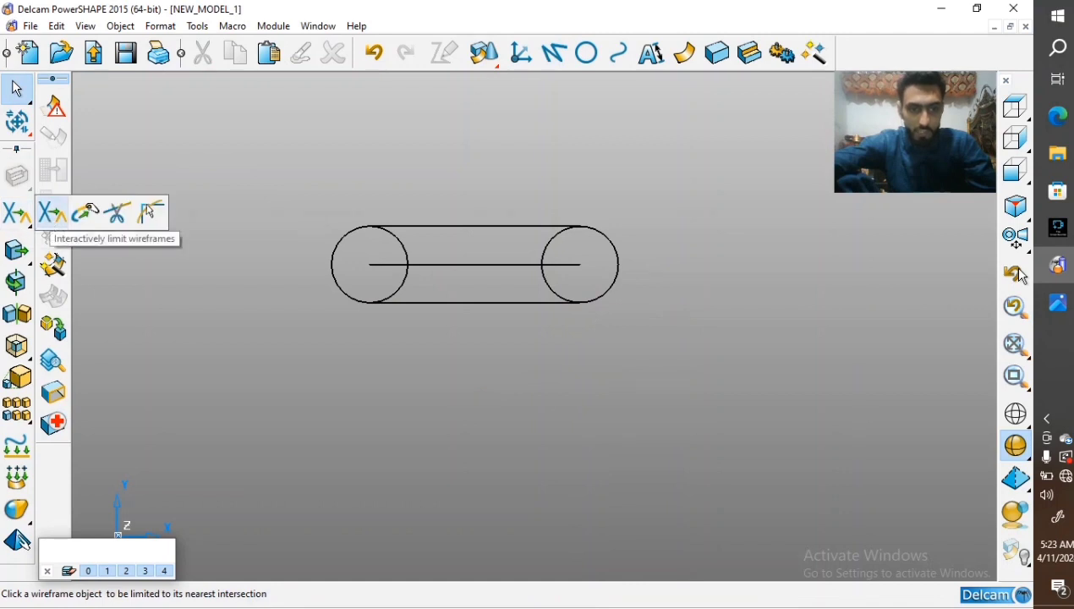
click(12, 129)
click(12, 129)
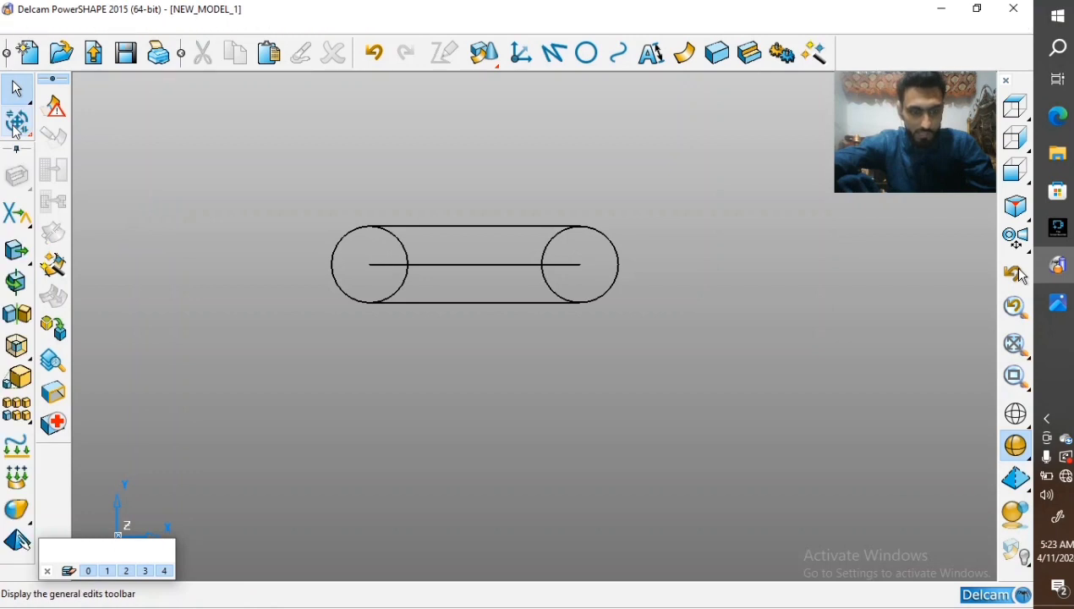
mouse_move(15, 215)
click(52, 211)
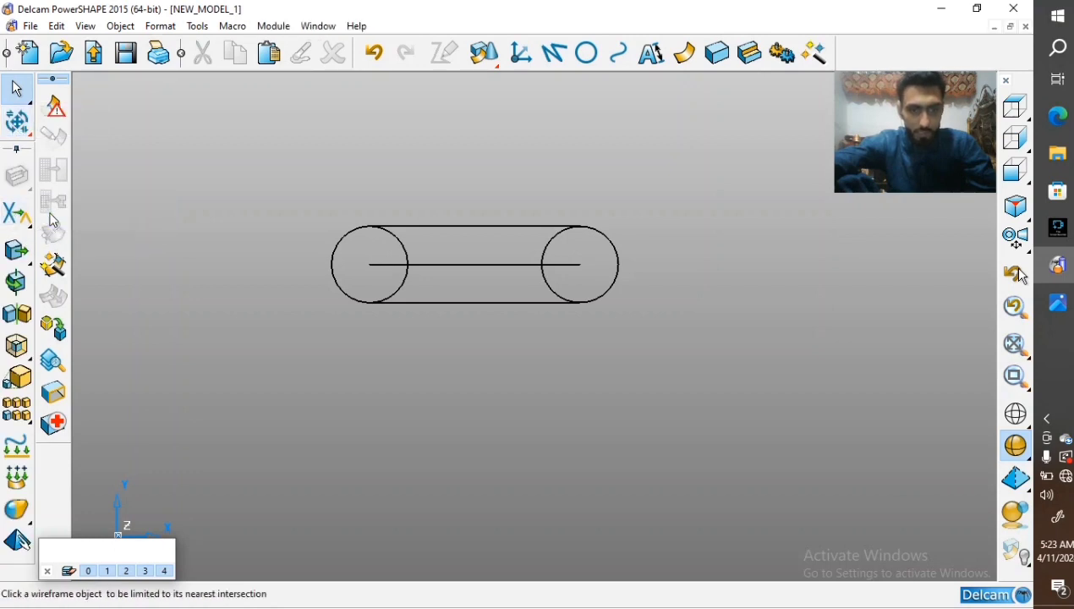
scroll(403, 254, up, 3)
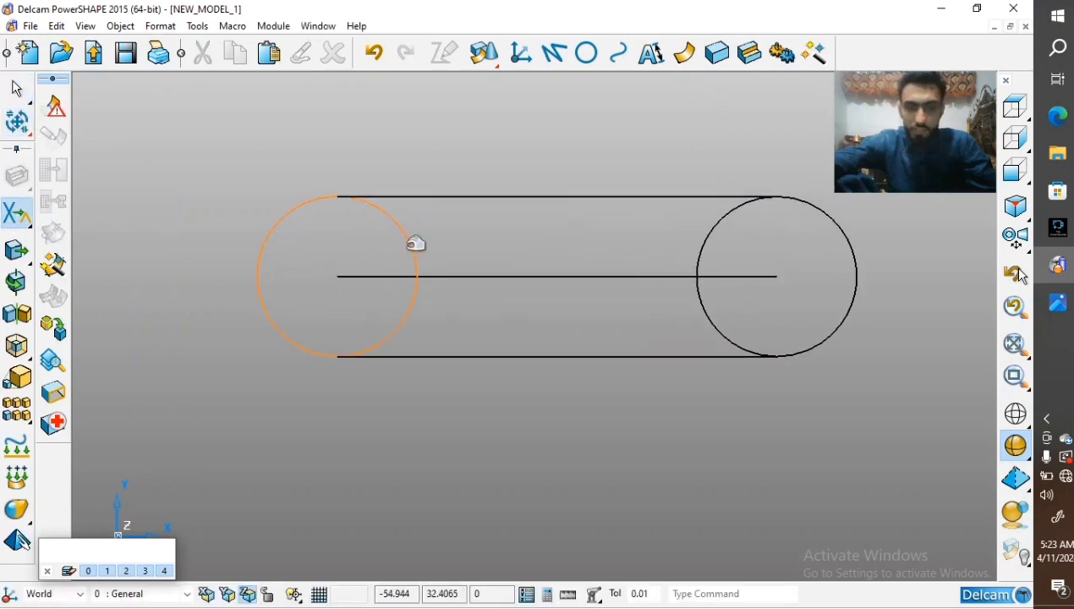
click(417, 299)
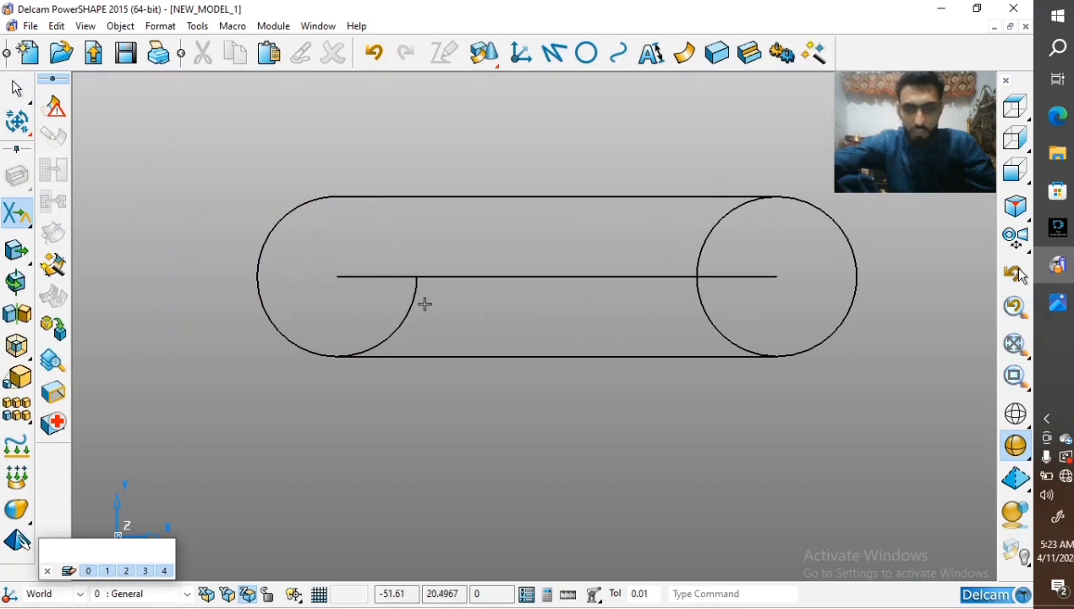
click(715, 327)
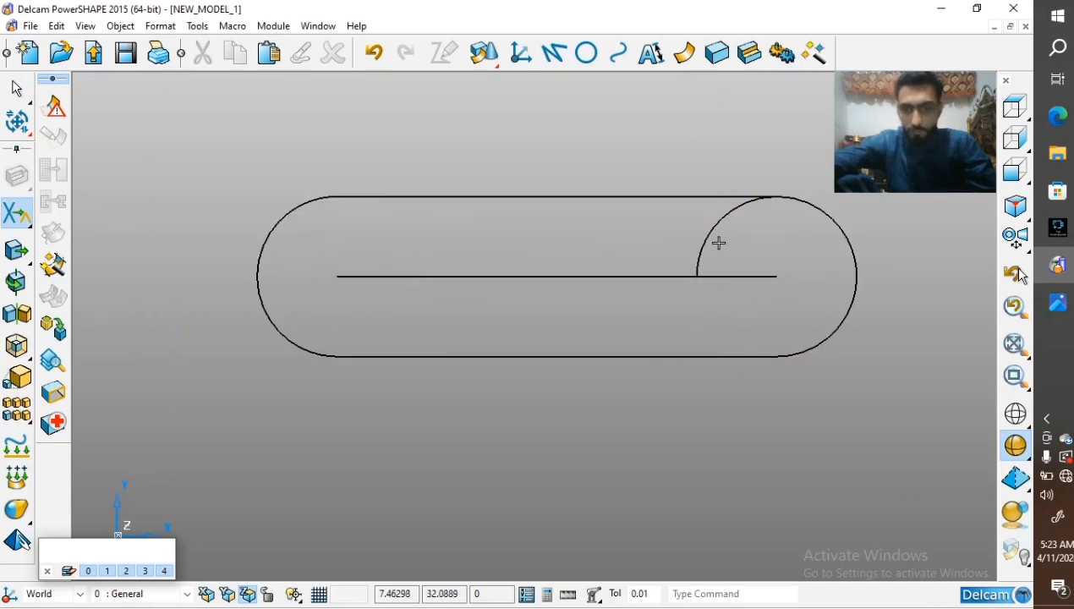
click(720, 258)
key(Escape)
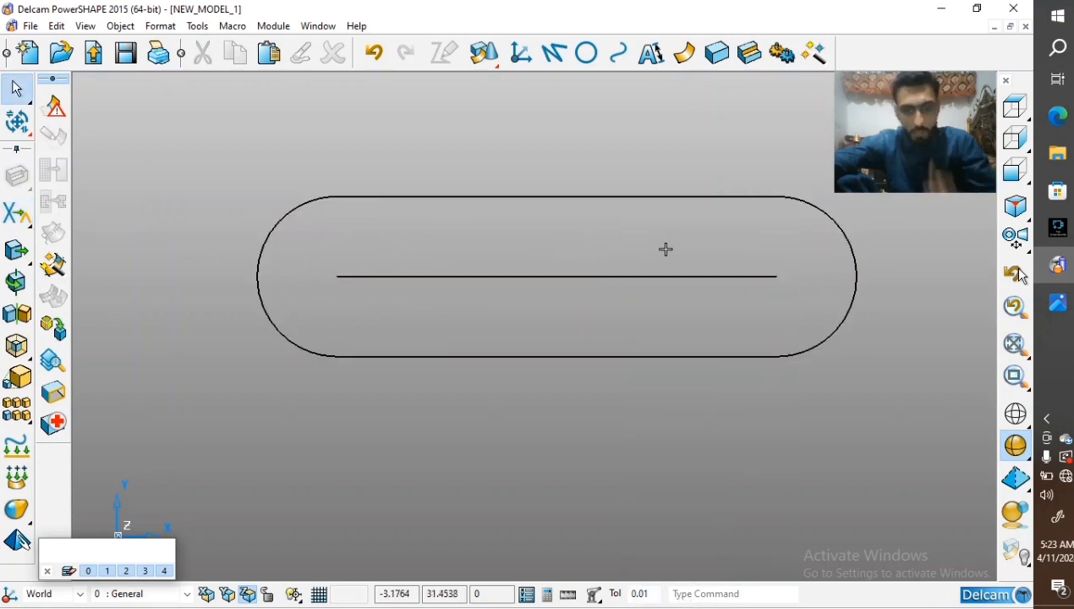
Remove the horizontal centre line inside the slot outline with interactive wireframe limiting
scroll(647, 264, down, 2)
scroll(630, 279, up, 3)
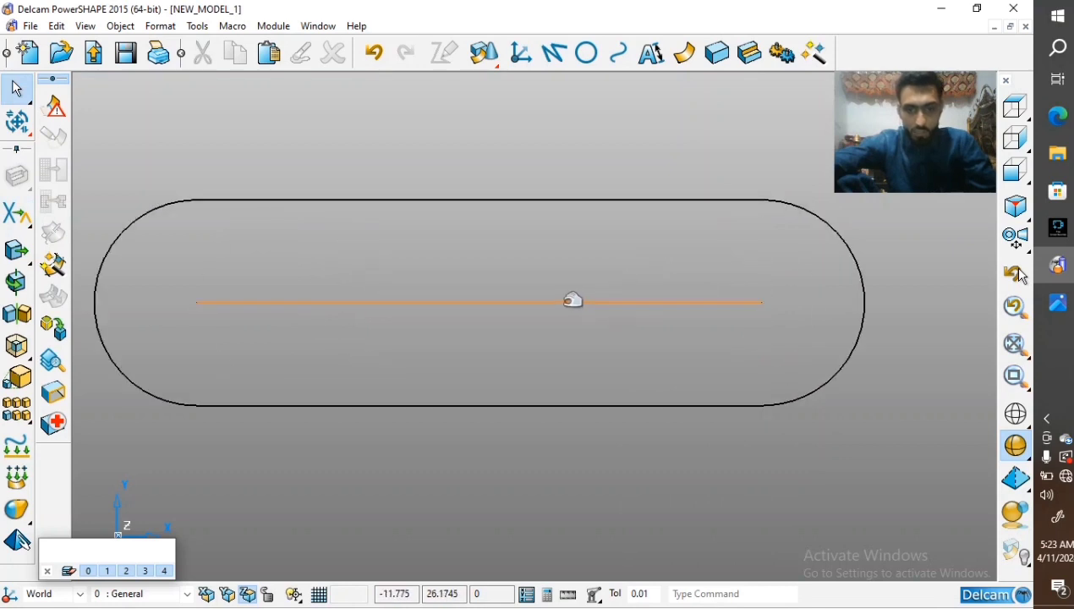
click(16, 213)
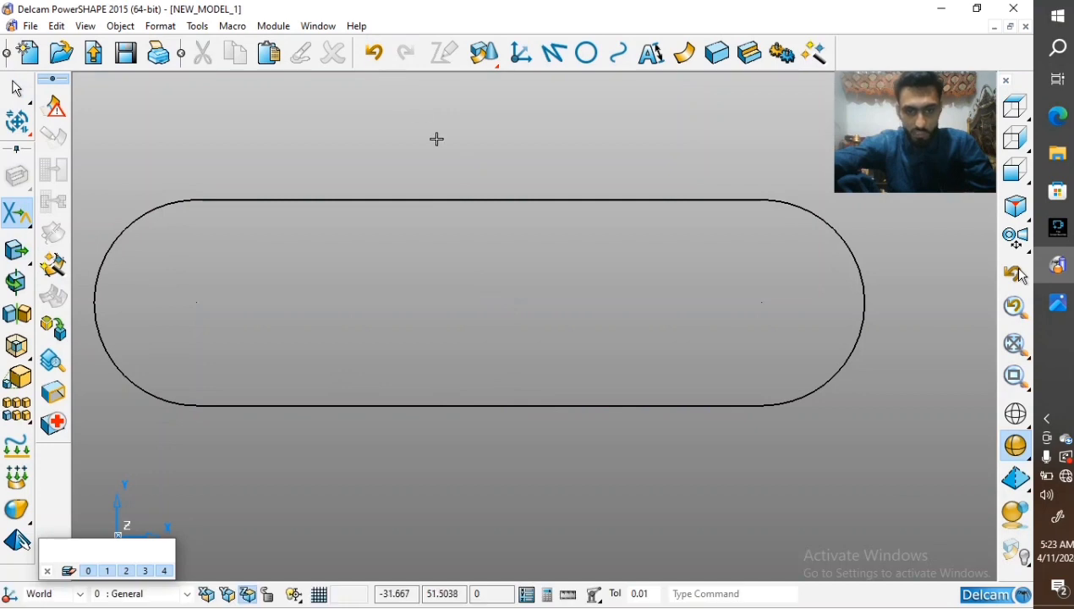
key(Escape)
Create a composite curve from the slot outline, then merge and spline it
scroll(489, 228, down, 5)
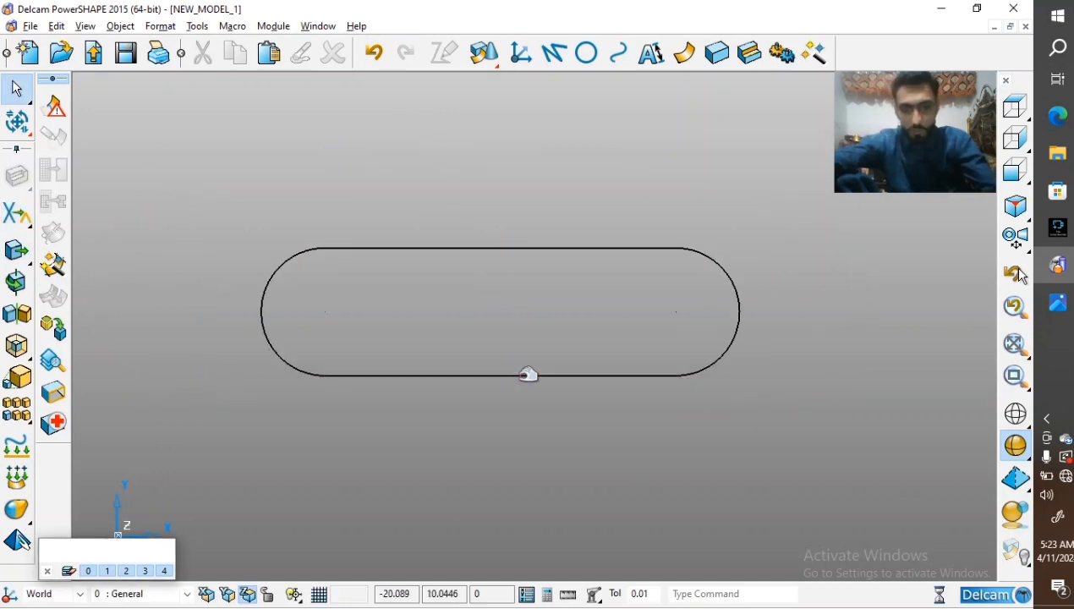
click(526, 376)
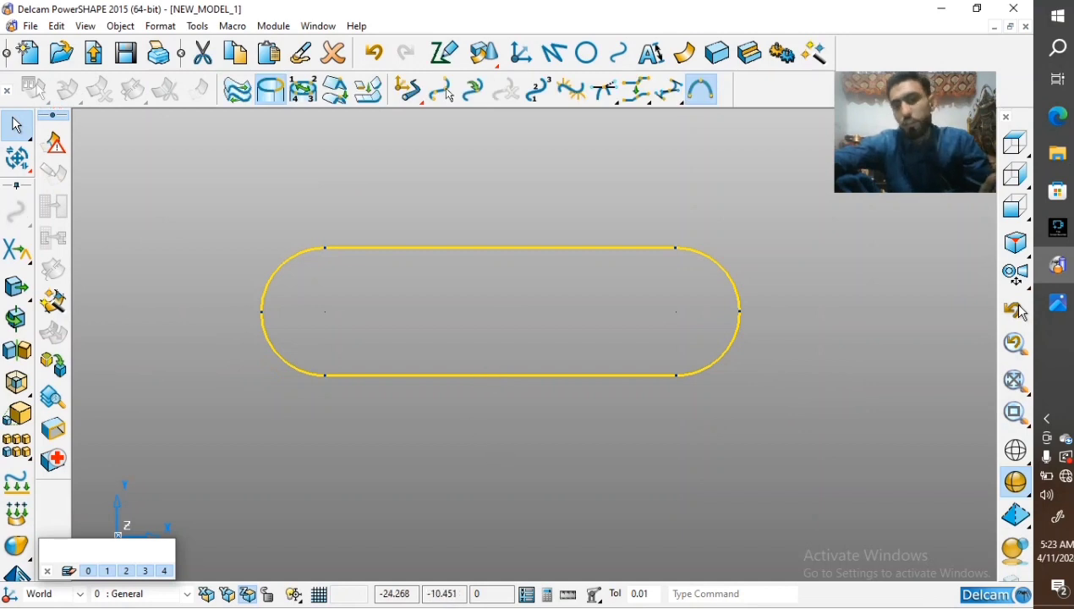
click(473, 461)
click(558, 375)
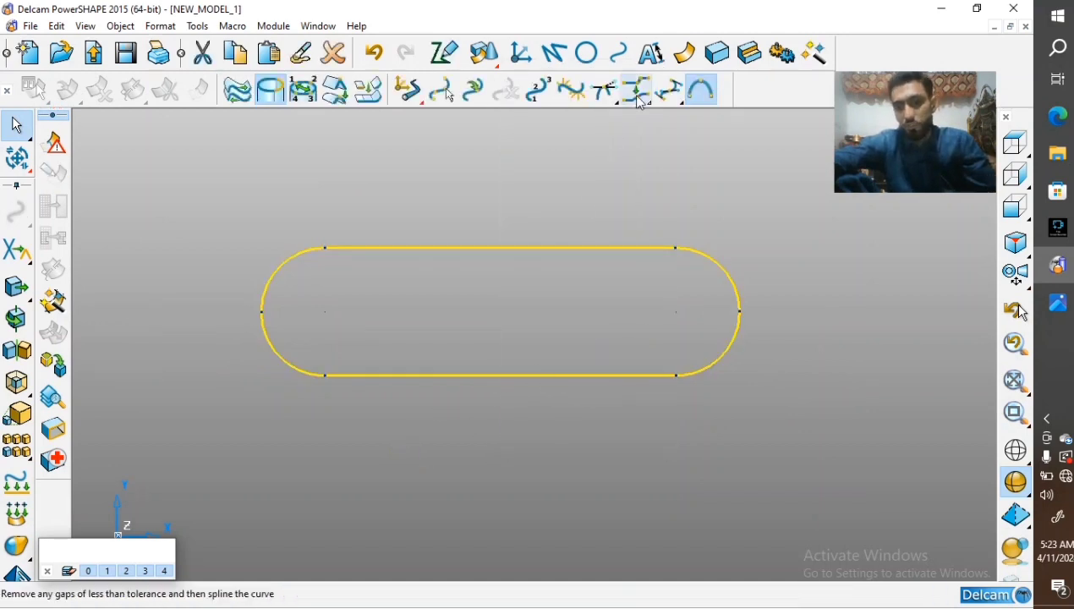
mouse_move(636, 89)
click(634, 131)
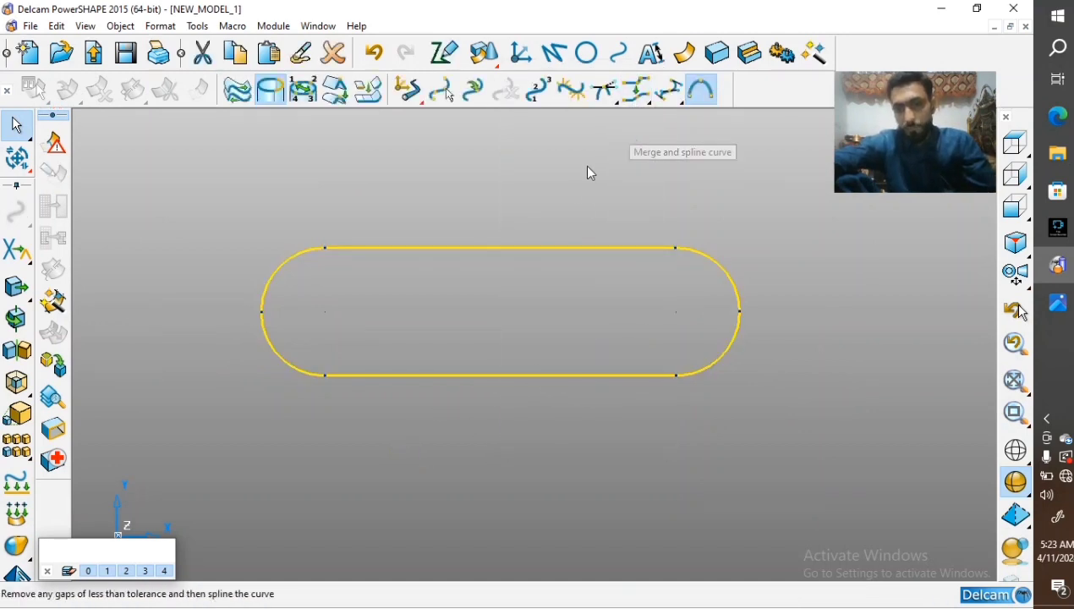
click(594, 192)
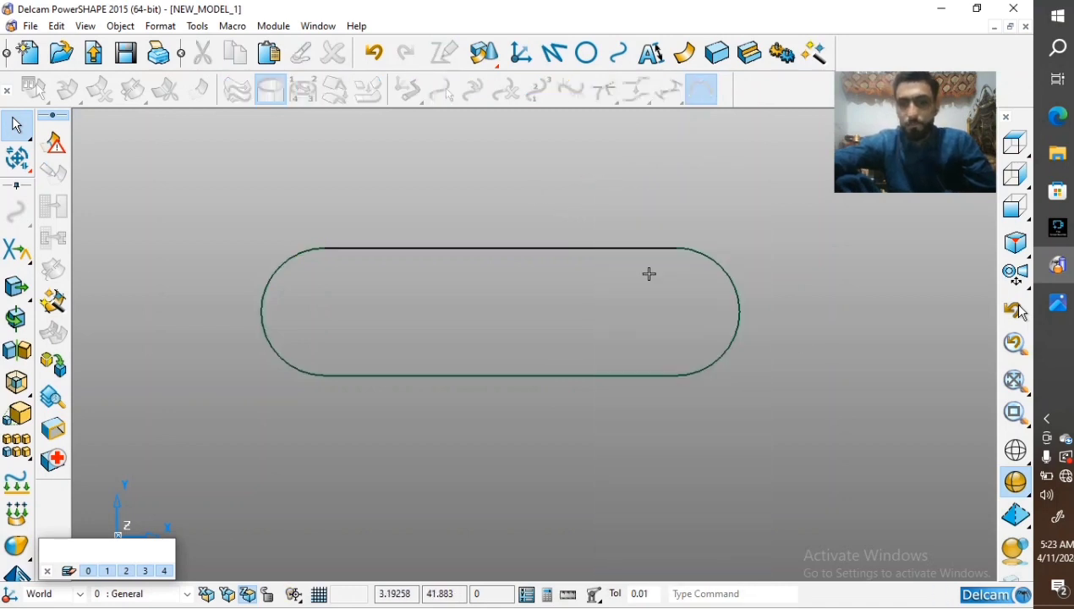
Create a solid extrusion from the slot-shaped composite curve
click(692, 372)
click(716, 53)
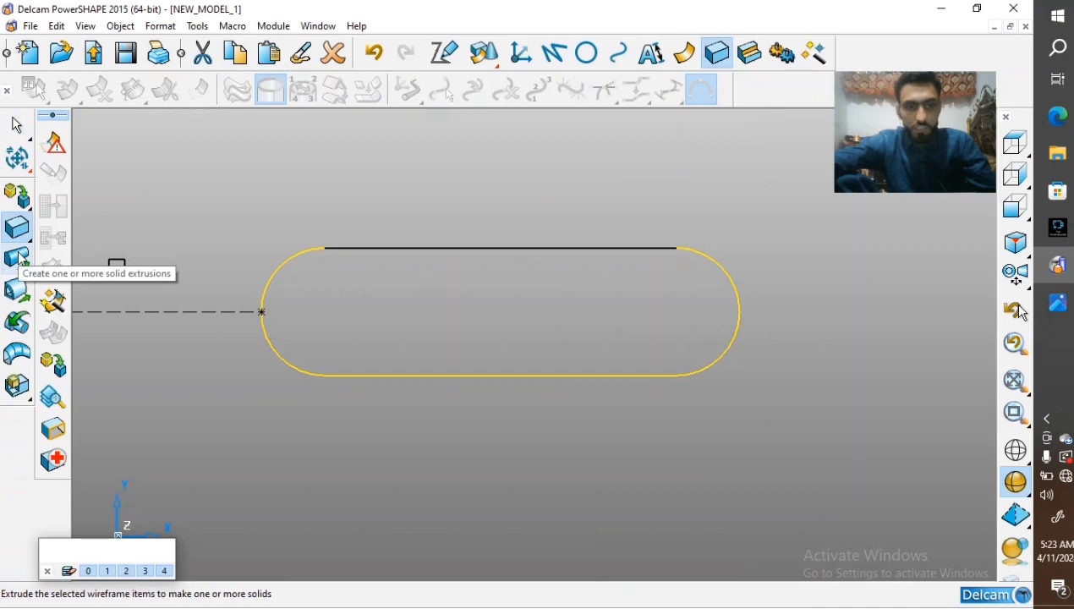
click(17, 256)
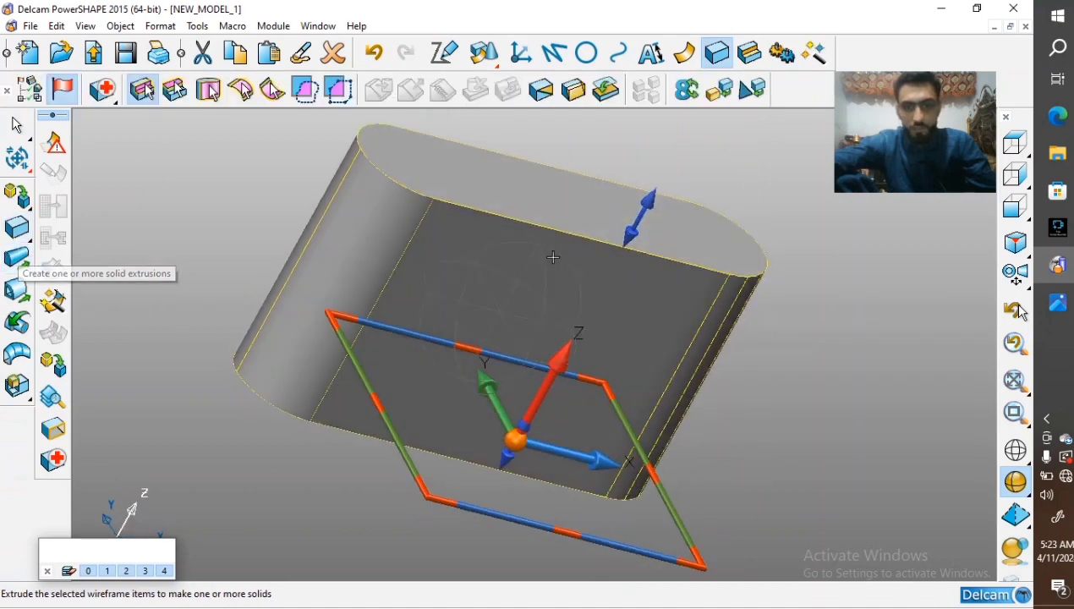
Check the lug height in the reference image, then make the PowerSHAPE extrusion 30 long in direction 2 only
click(1057, 303)
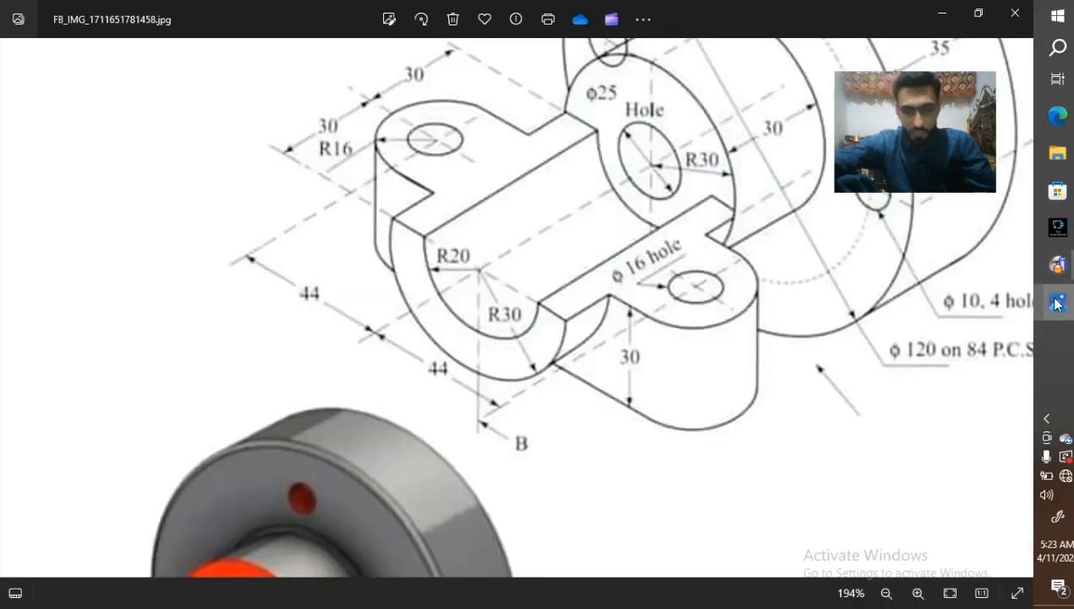
scroll(622, 316, down, 2)
scroll(609, 342, up, 3)
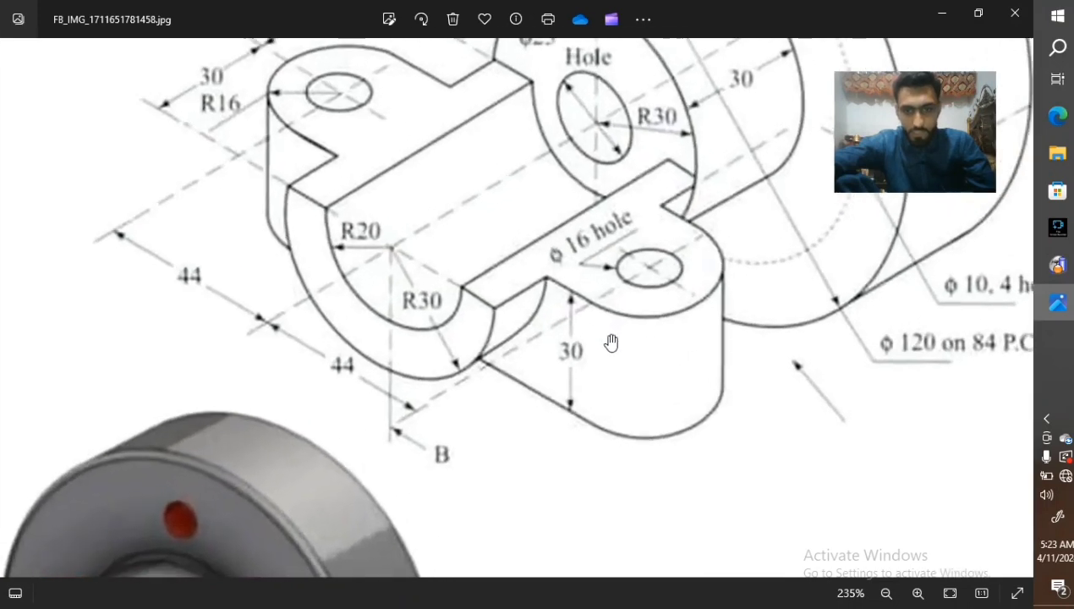
click(1057, 265)
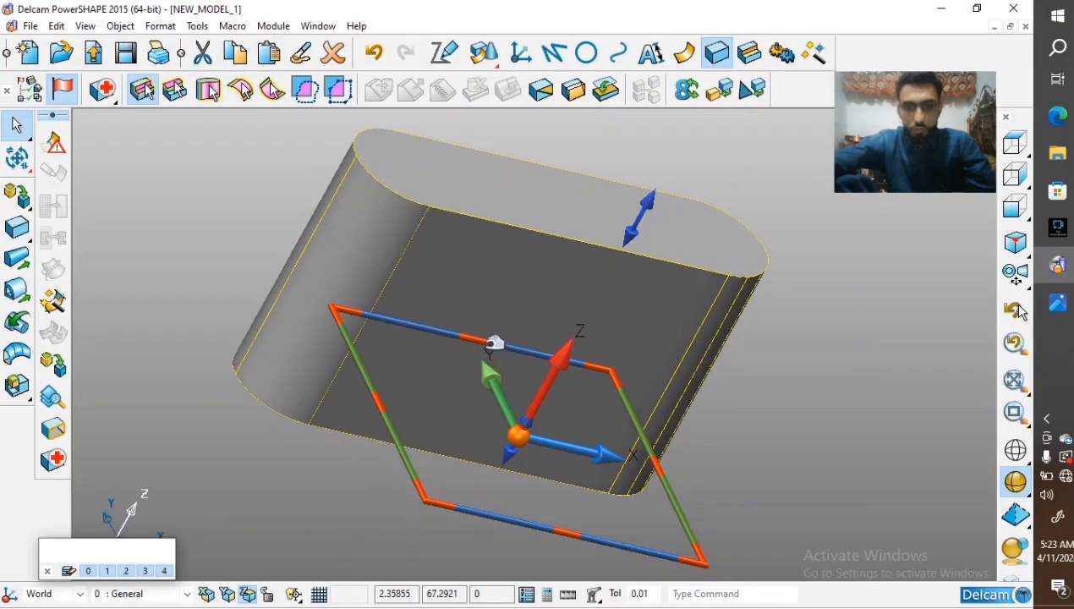
double_click(516, 315)
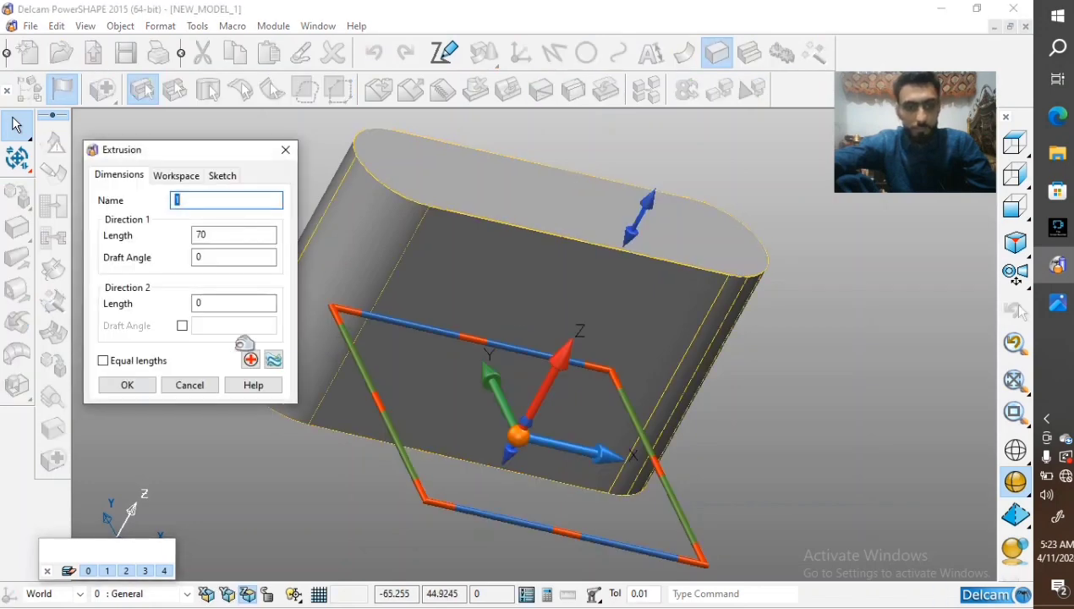
double_click(206, 303)
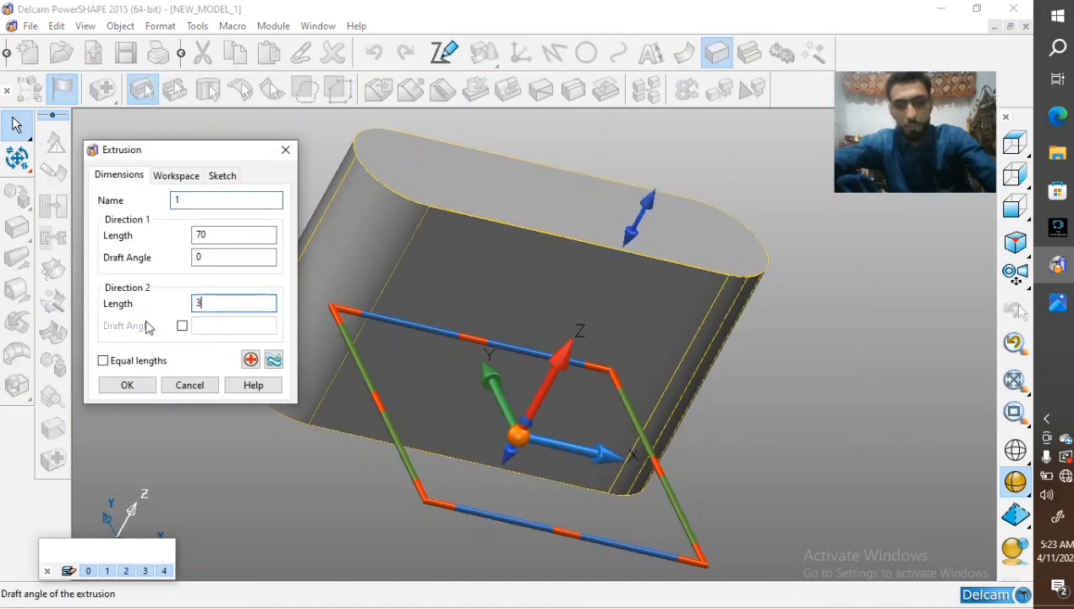
text(30)
double_click(200, 234)
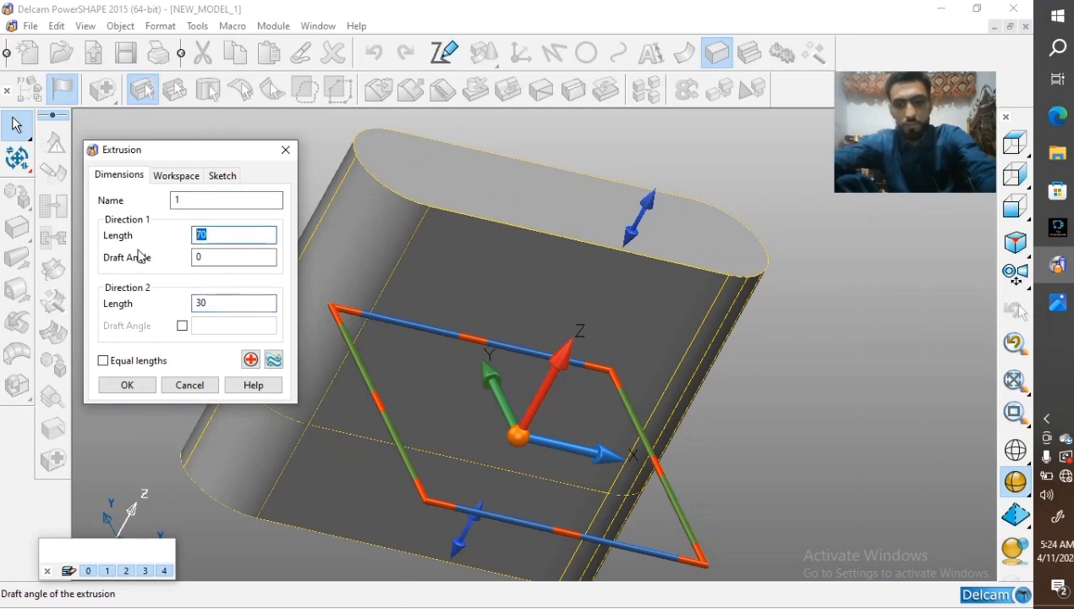
click(127, 385)
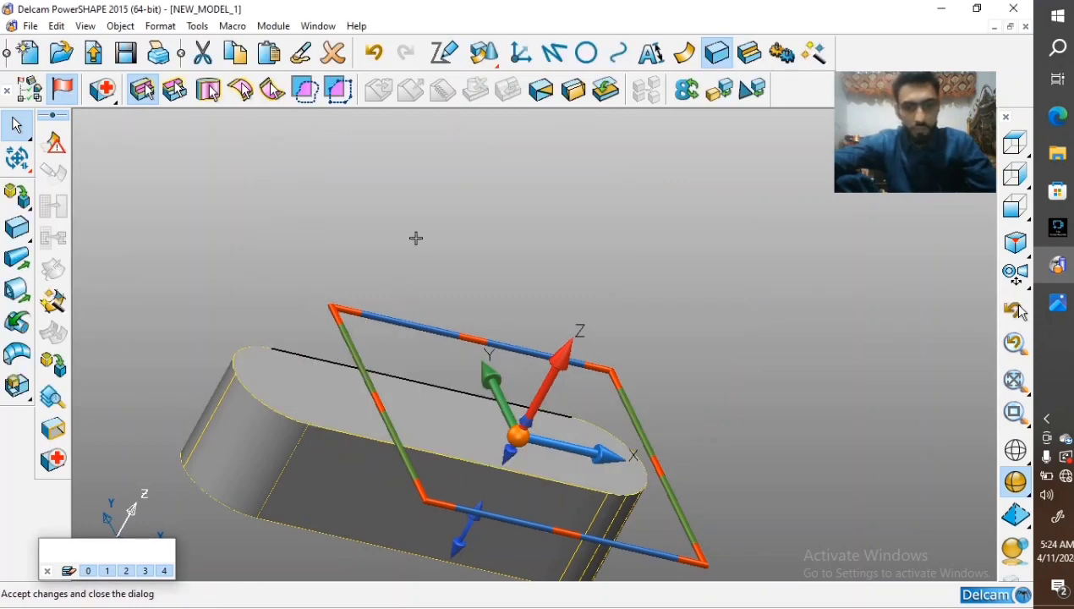
Delete the leftover wireframe line along the upper edge of the slot-shaped solid
click(362, 367)
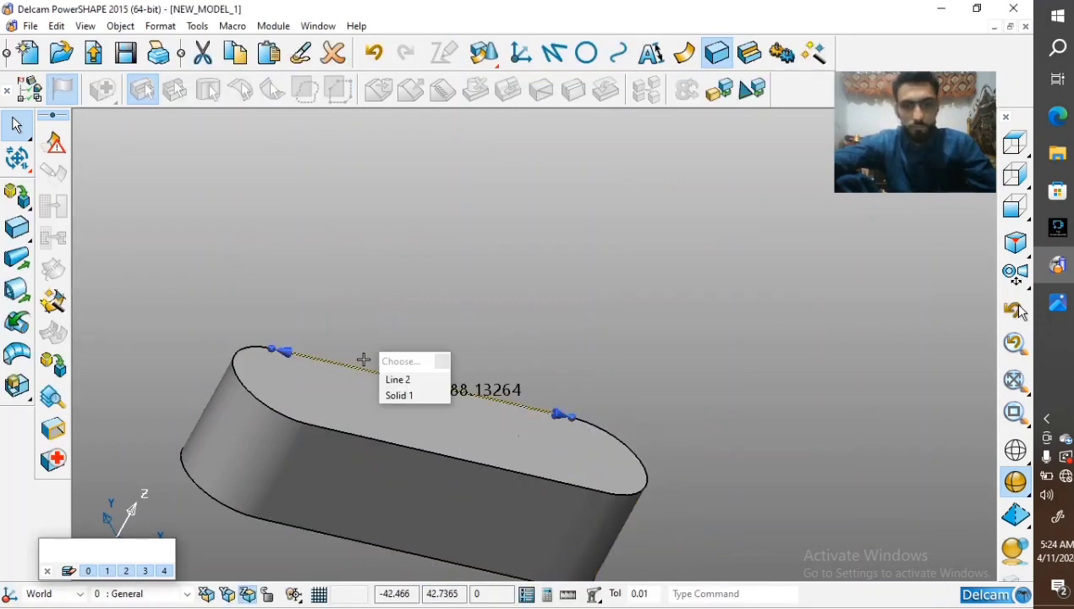
click(334, 52)
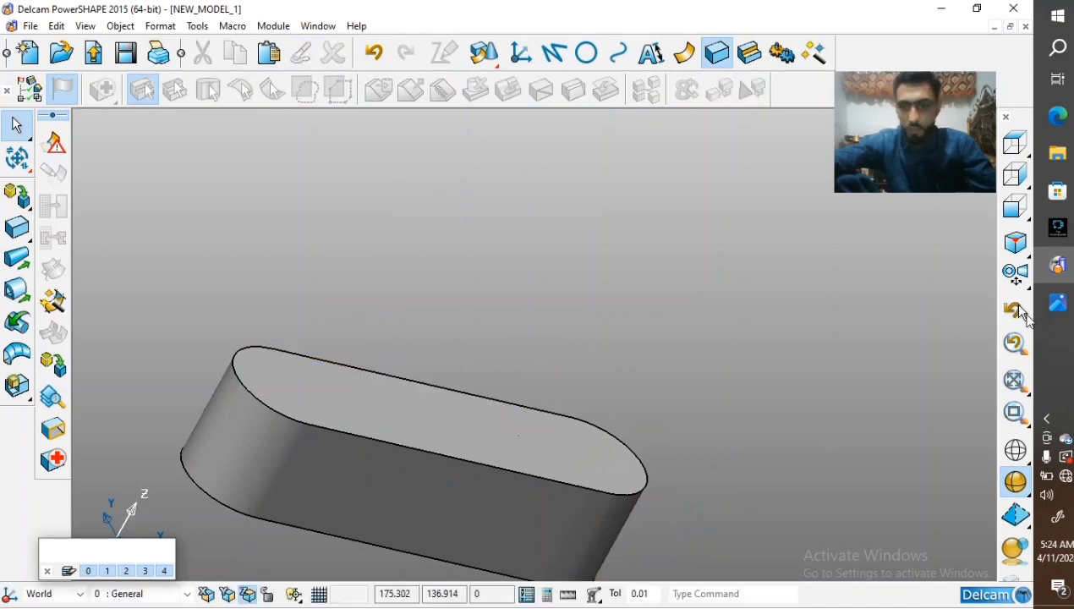
Examine the lug hole and half-cylinder dimensions in the reference image, then return to PowerSHAPE
click(1057, 304)
scroll(642, 400, down, 3)
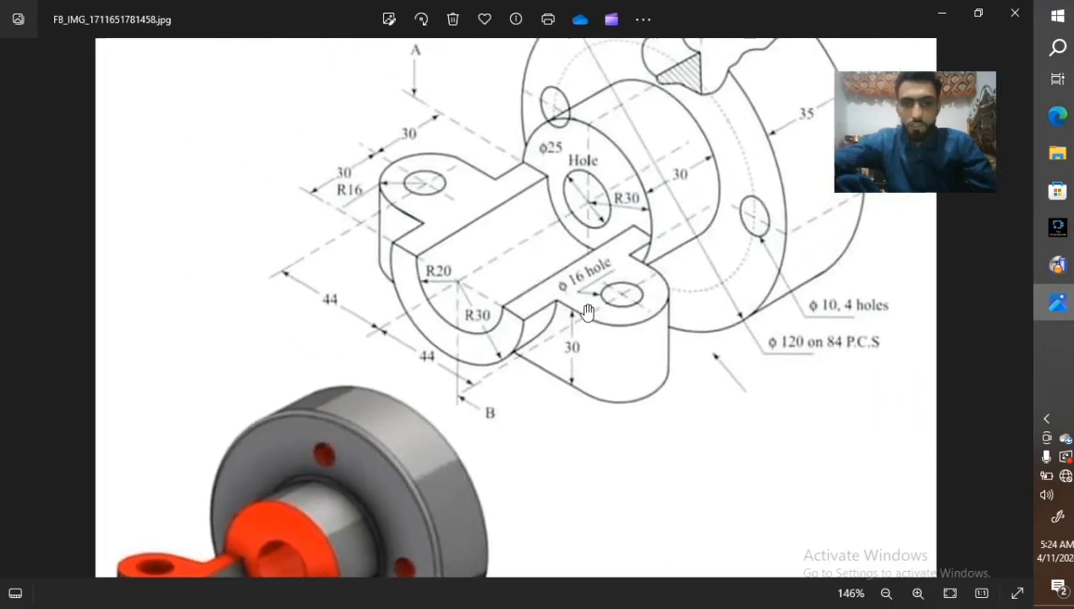
scroll(647, 313, up, 2)
scroll(424, 123, up, 2)
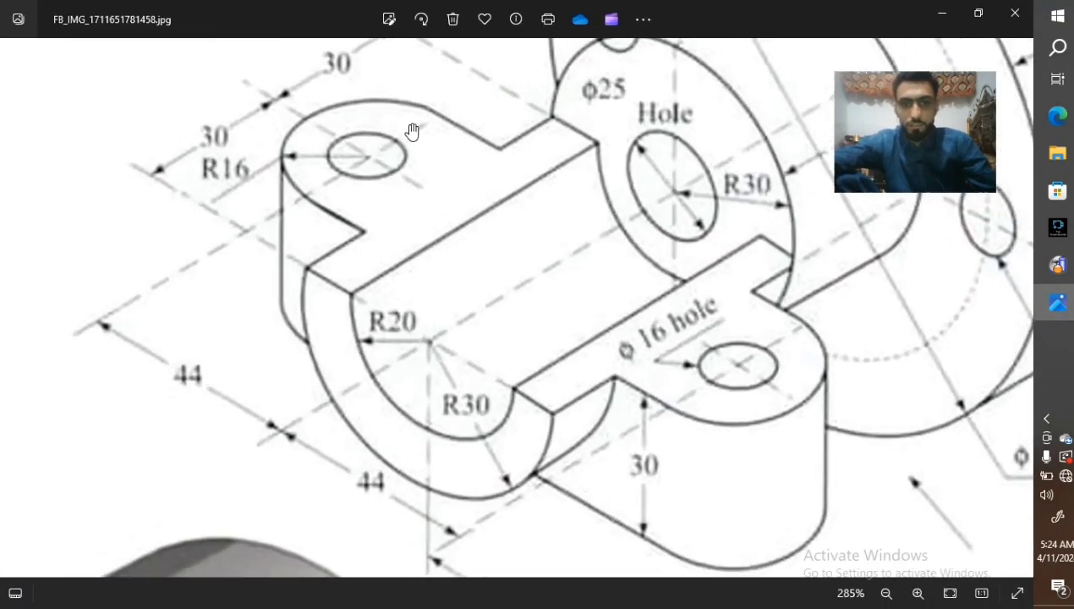
scroll(660, 309, up, 2)
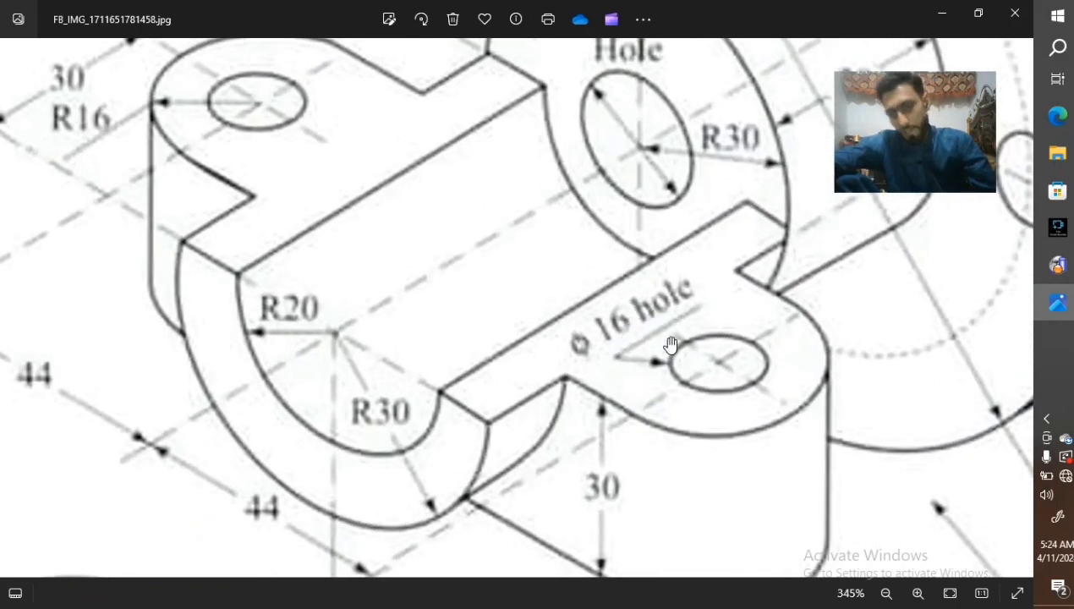
scroll(668, 338, down, 2)
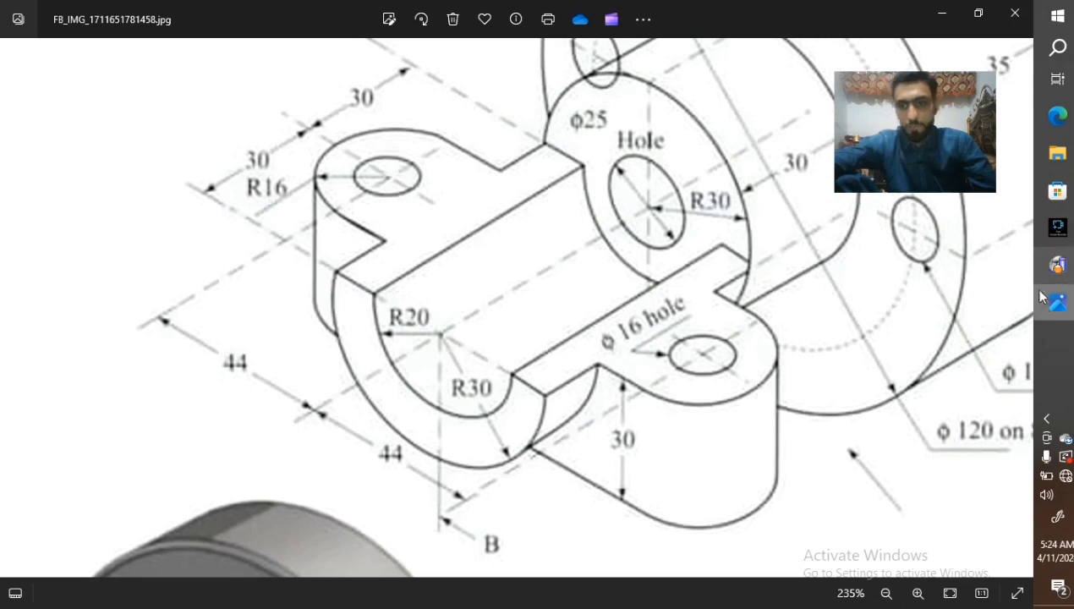
click(1053, 279)
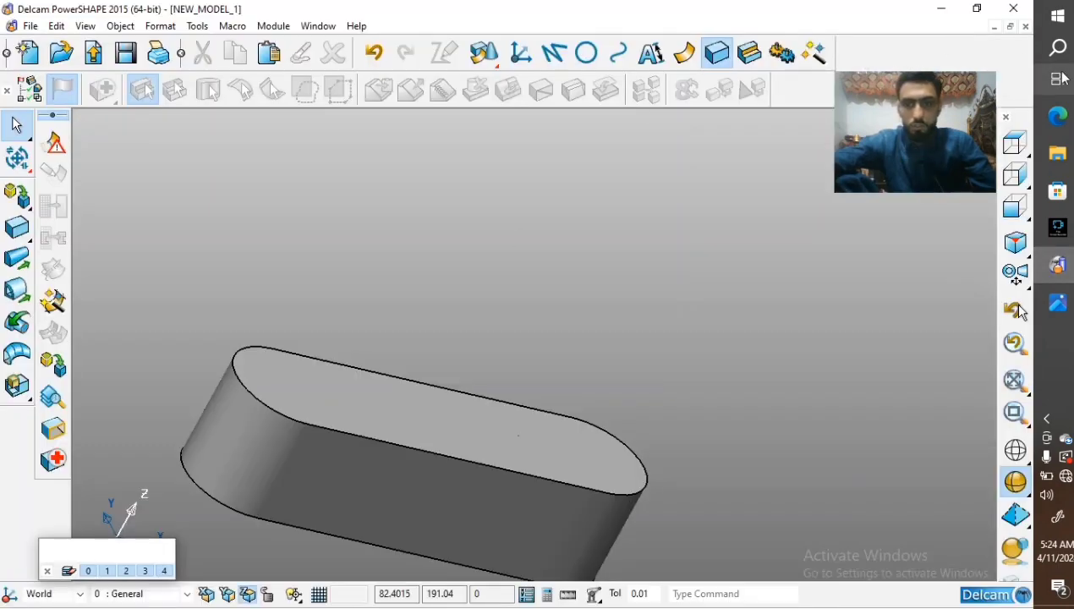
Switch the slot-shaped solid to wireframe-only display
click(1015, 308)
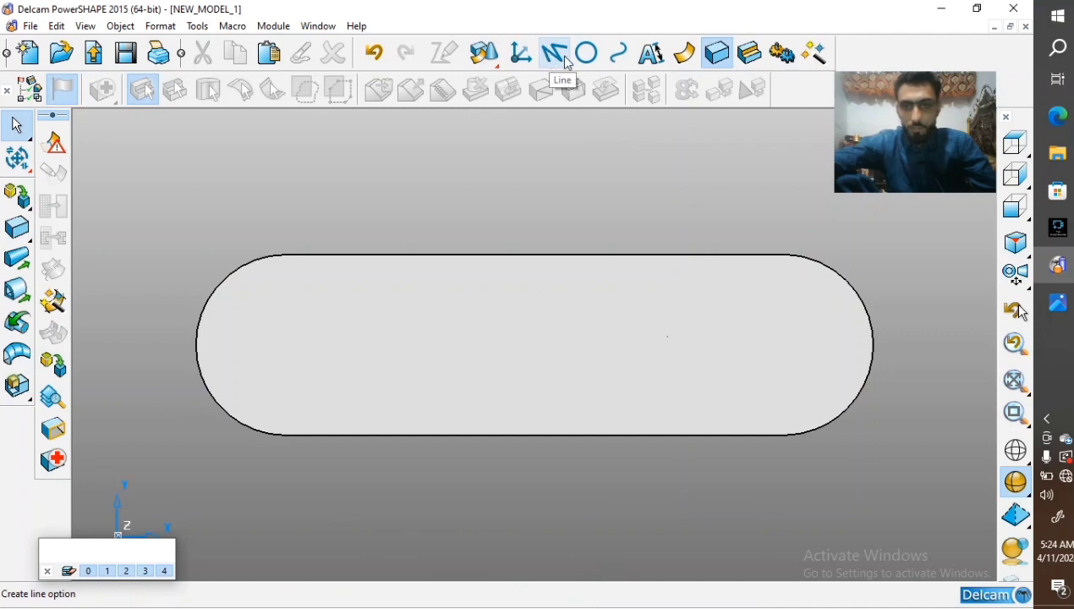
click(586, 52)
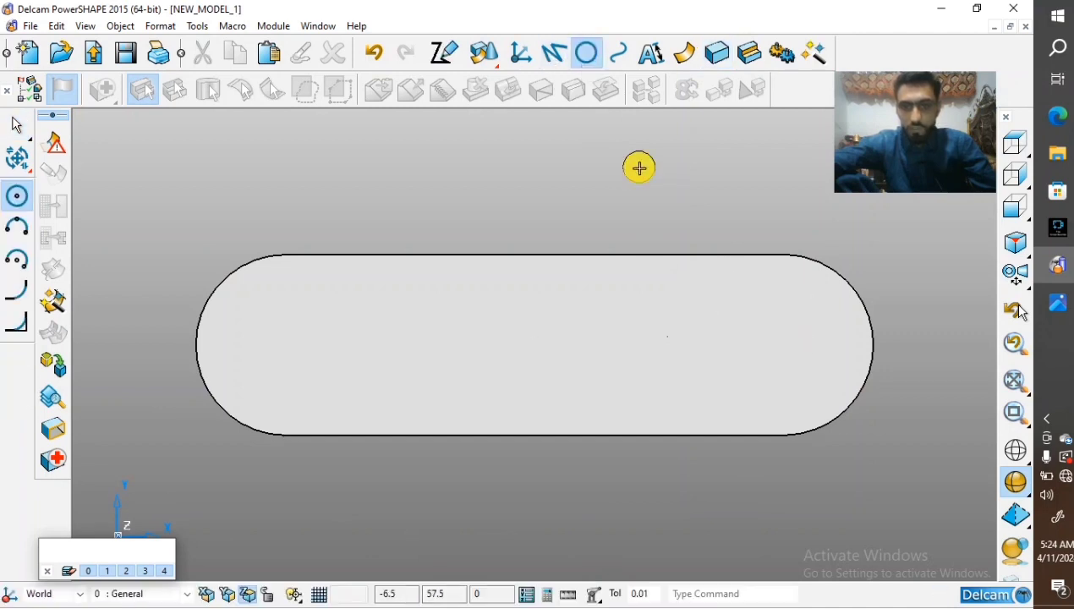
key(Escape)
click(586, 53)
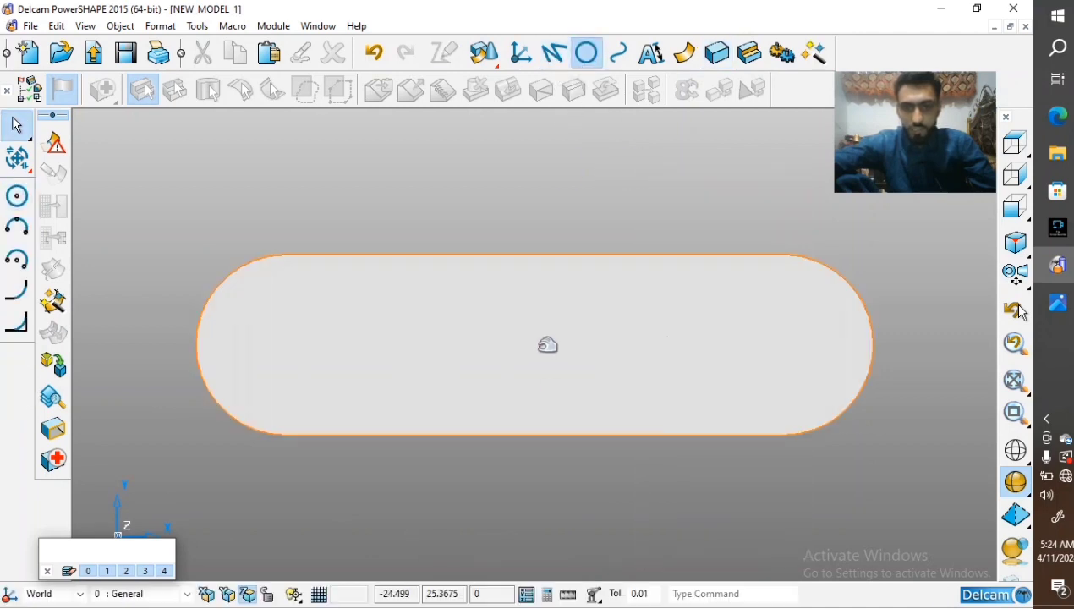
click(667, 337)
click(1016, 450)
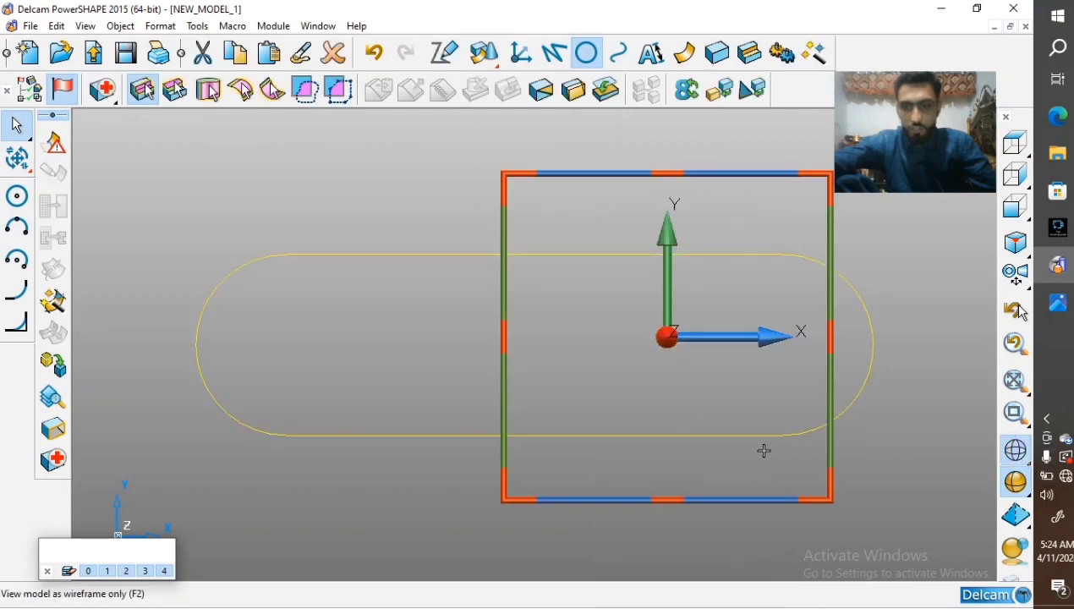
middle_drag(641, 474, 719, 377)
key(Escape)
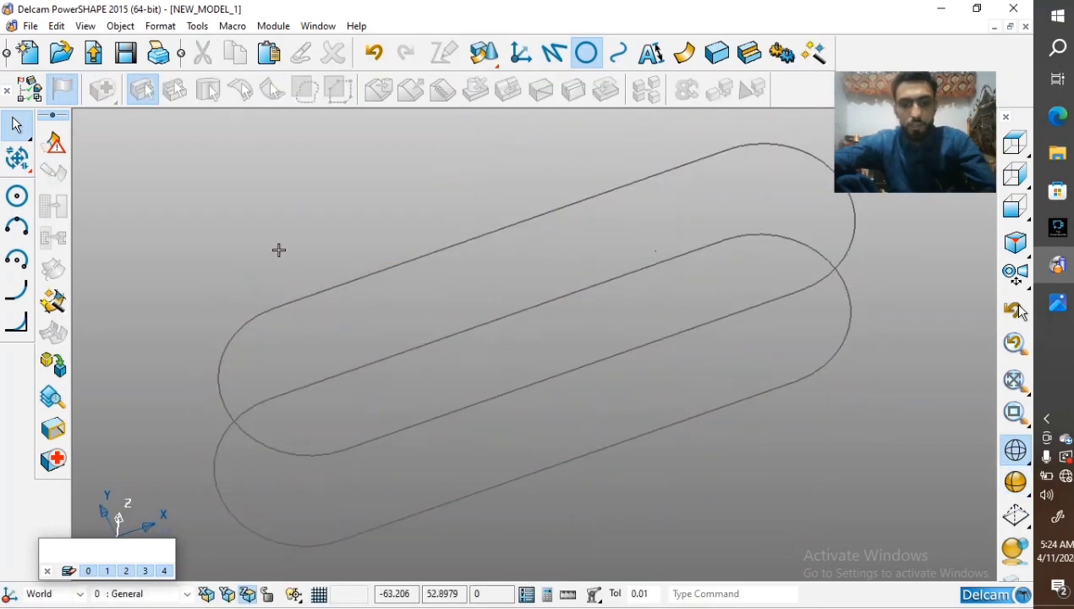
Draw a line about 120 long across the upper slot outline, from the right end arc to the left one
click(396, 268)
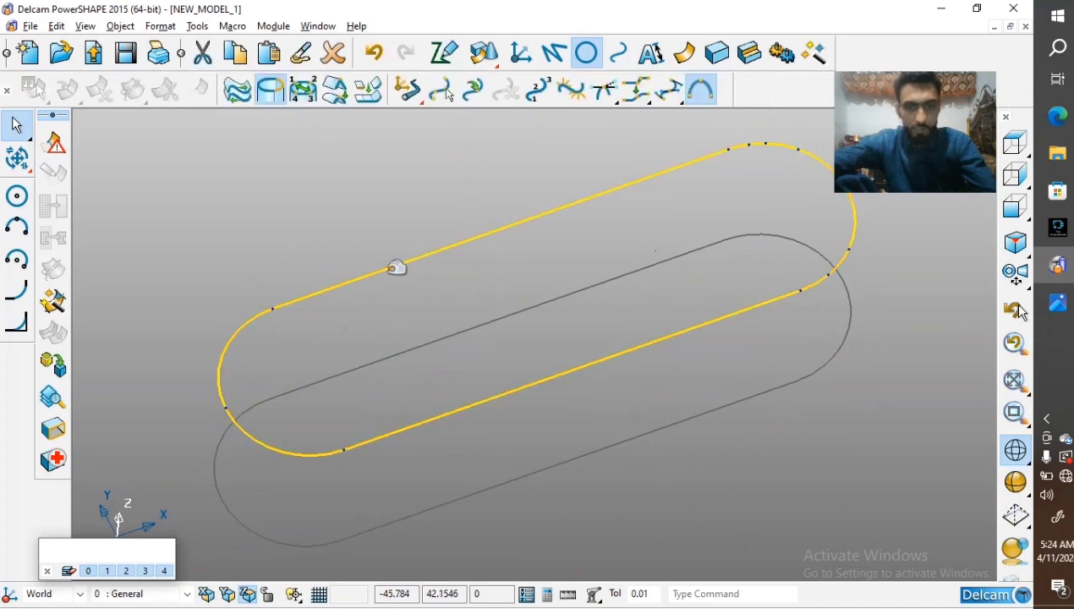
click(341, 227)
scroll(367, 367, down, 4)
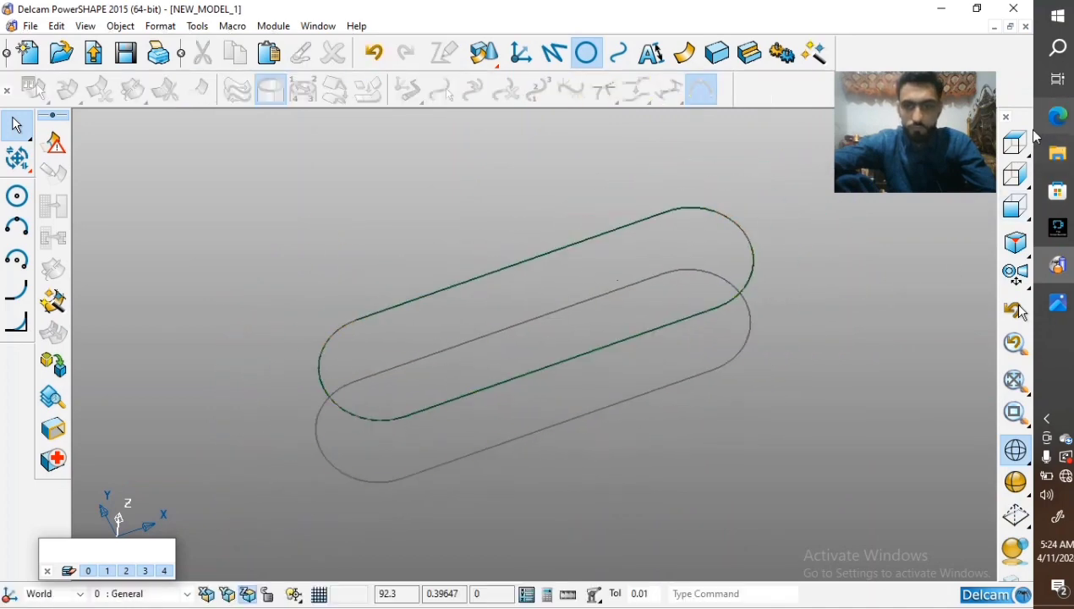
click(1008, 142)
scroll(743, 238, up, 3)
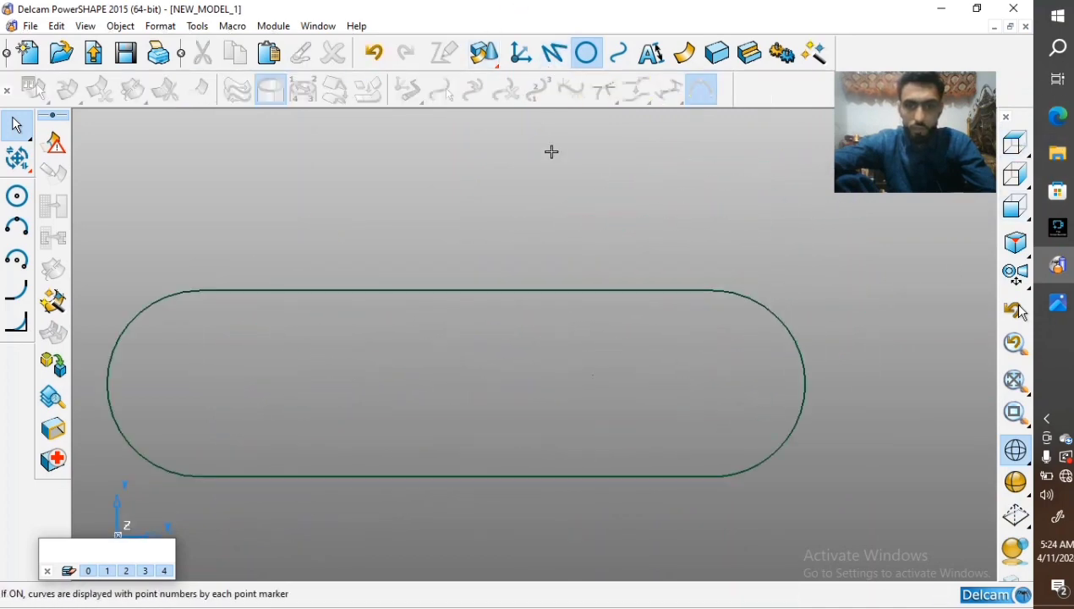
middle_drag(551, 151, 645, 131)
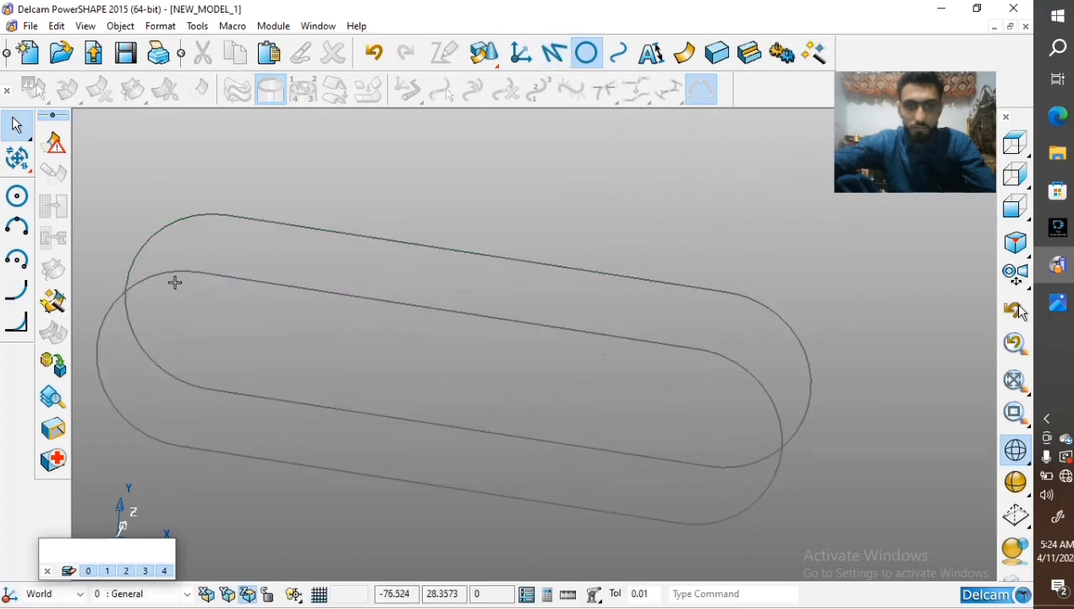
click(176, 280)
click(603, 354)
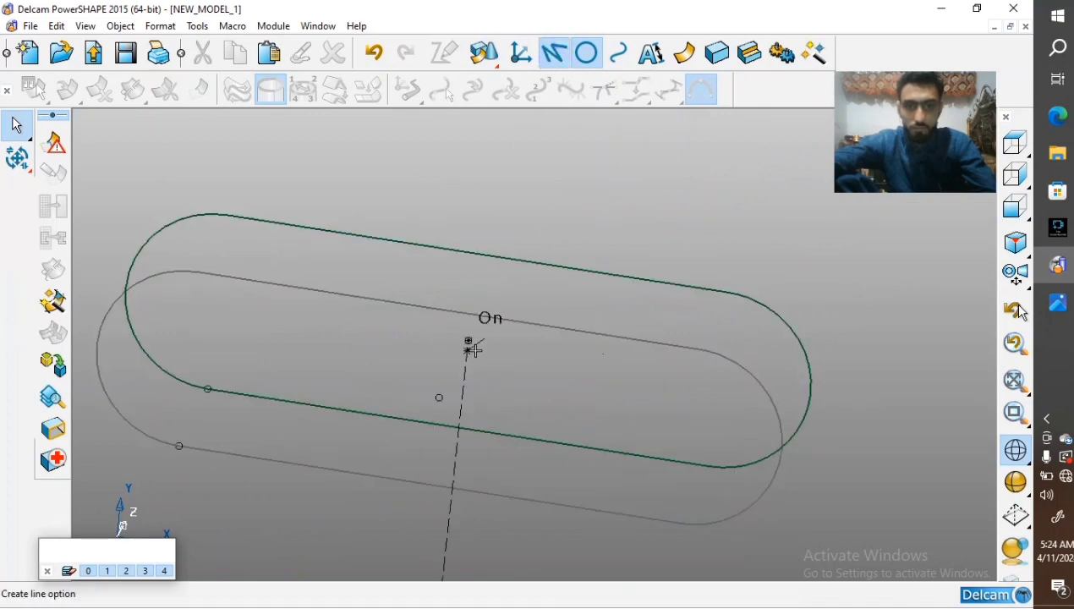
click(811, 392)
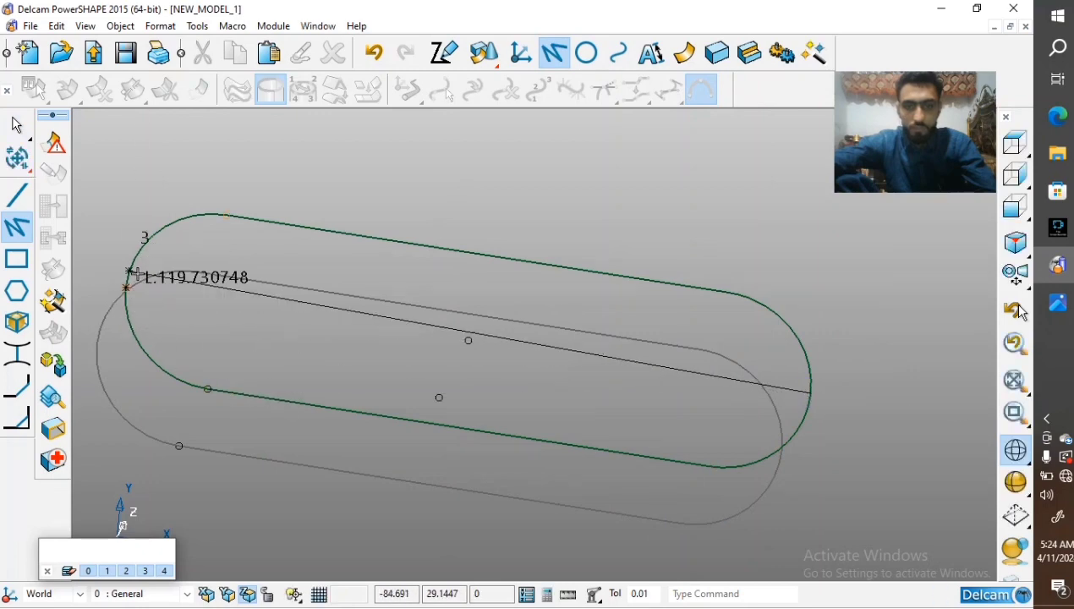
click(127, 289)
key(Escape)
click(1016, 311)
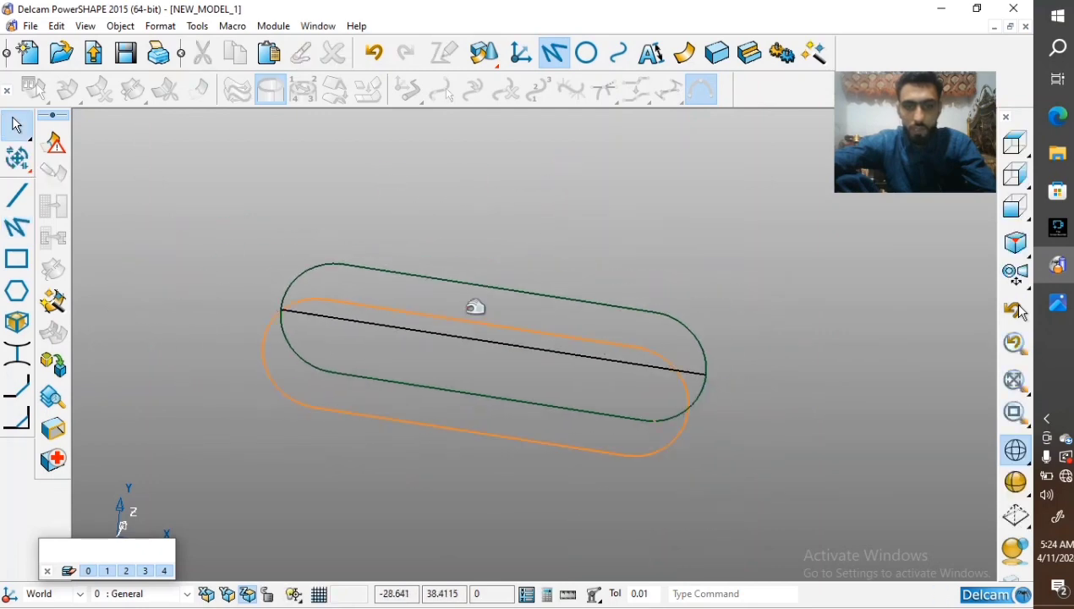
Try a length of 88 for the lengthwise line, then delete the line
double_click(470, 338)
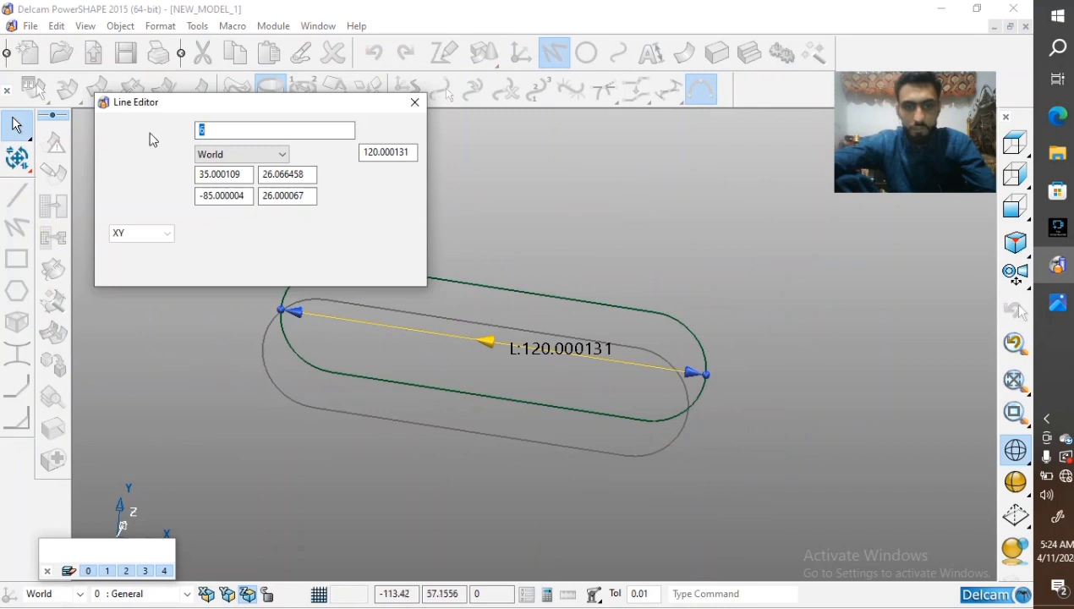
click(382, 155)
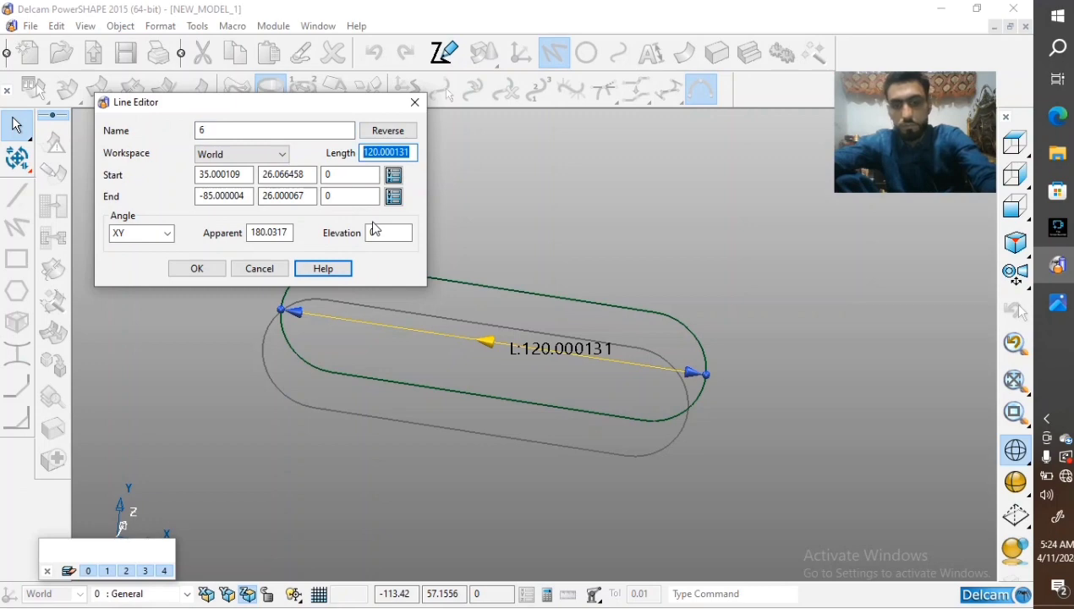
text(88)
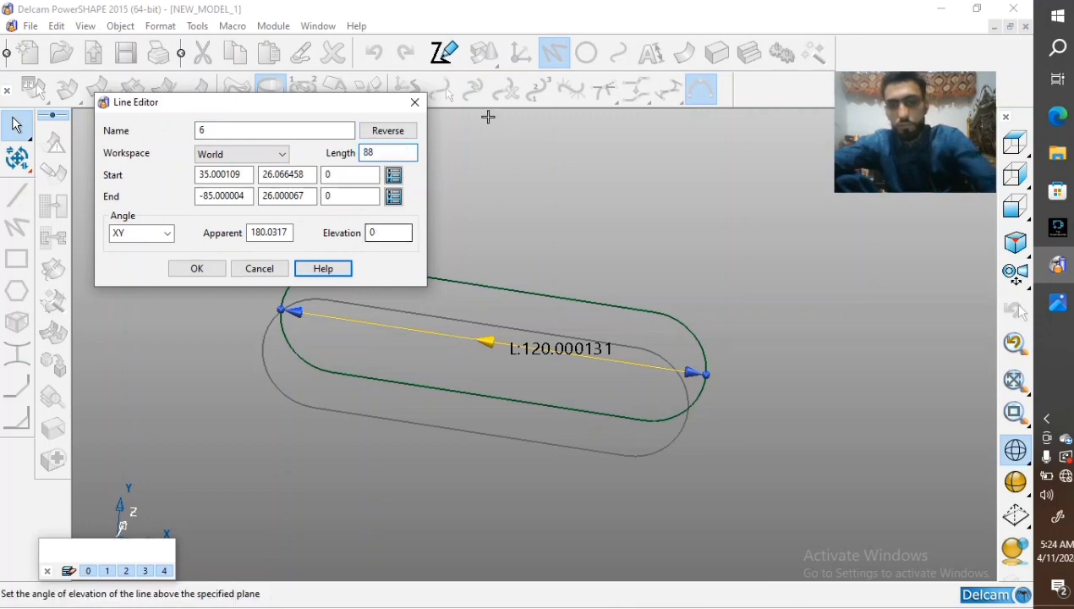
click(415, 102)
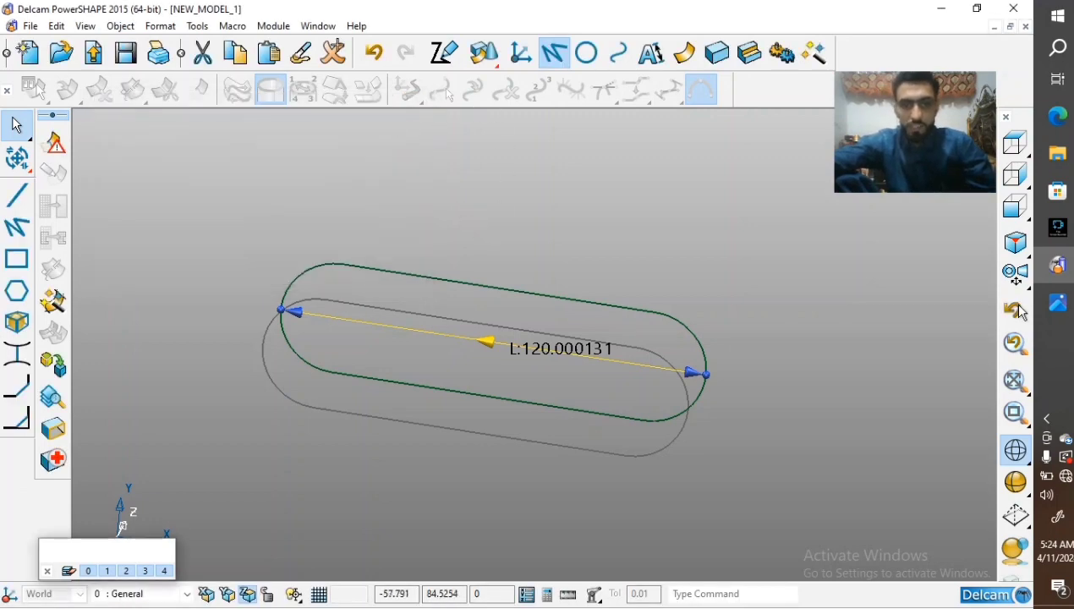
click(332, 52)
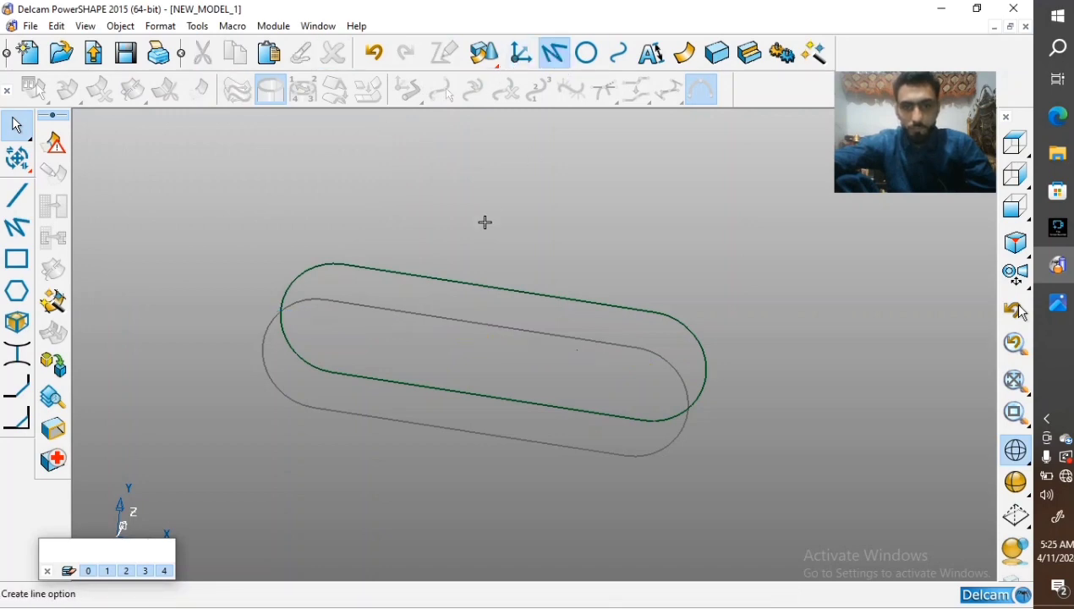
Draw a line about 41 long from the slot's centre towards its right end, in the top view
click(494, 339)
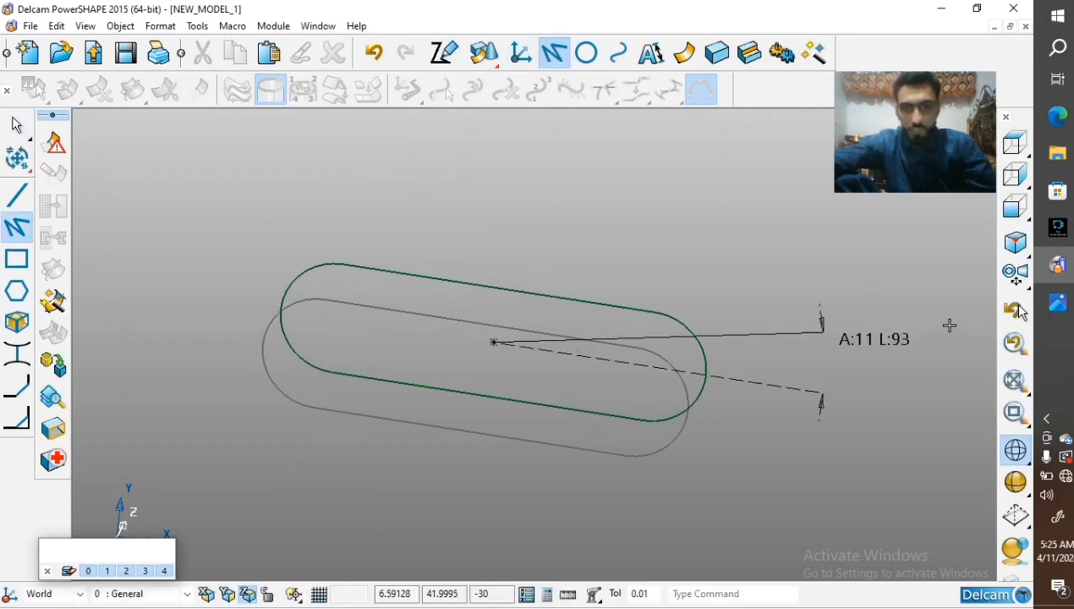
click(1015, 142)
click(528, 424)
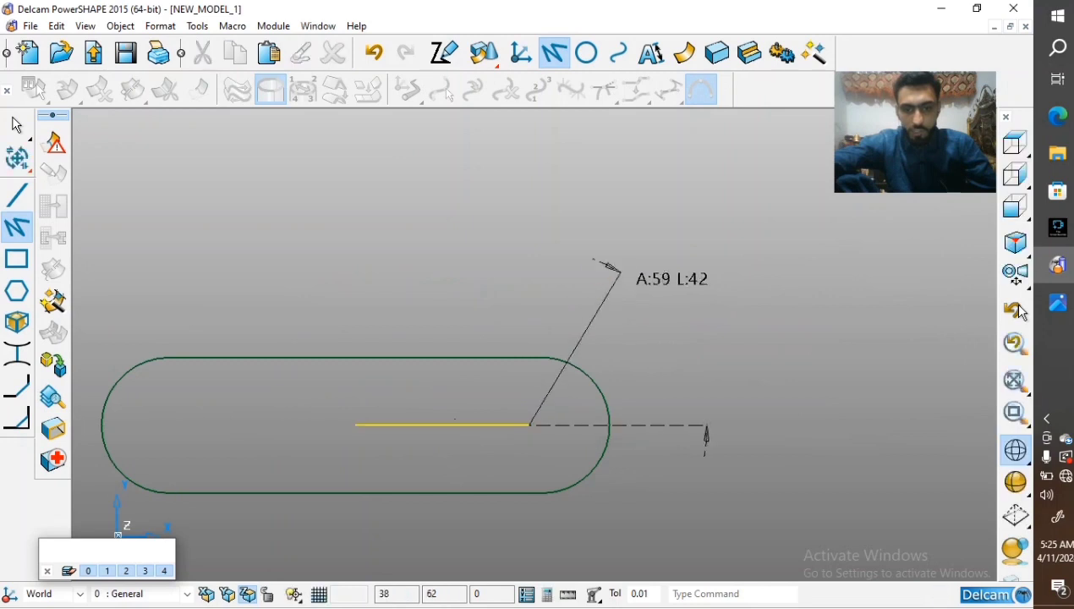
key(Escape)
Set the length of the line starting at the slot's centre to 44
double_click(502, 427)
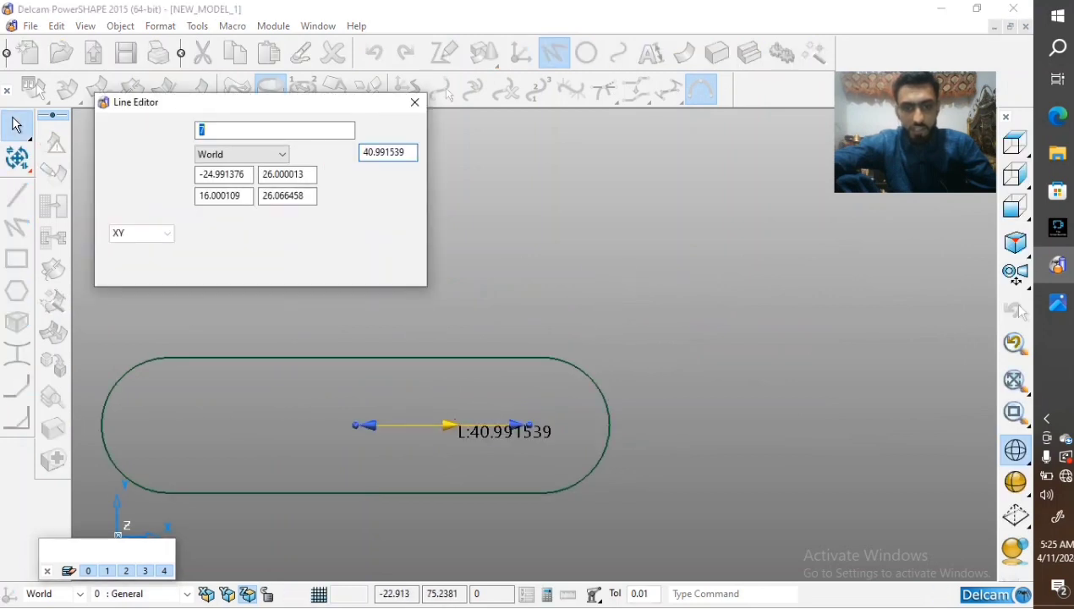
click(406, 152)
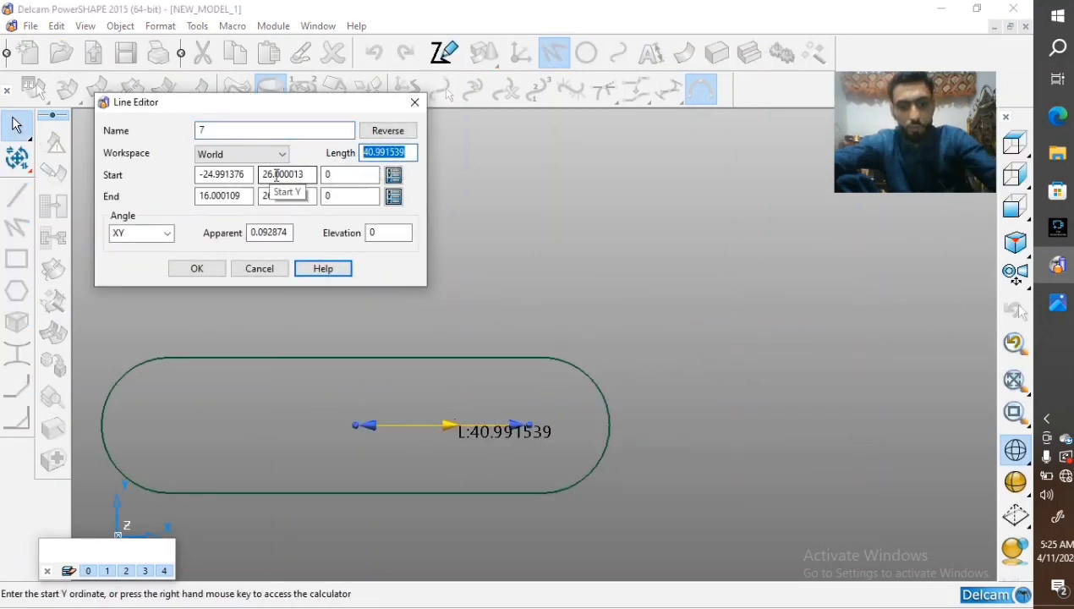
text(44)
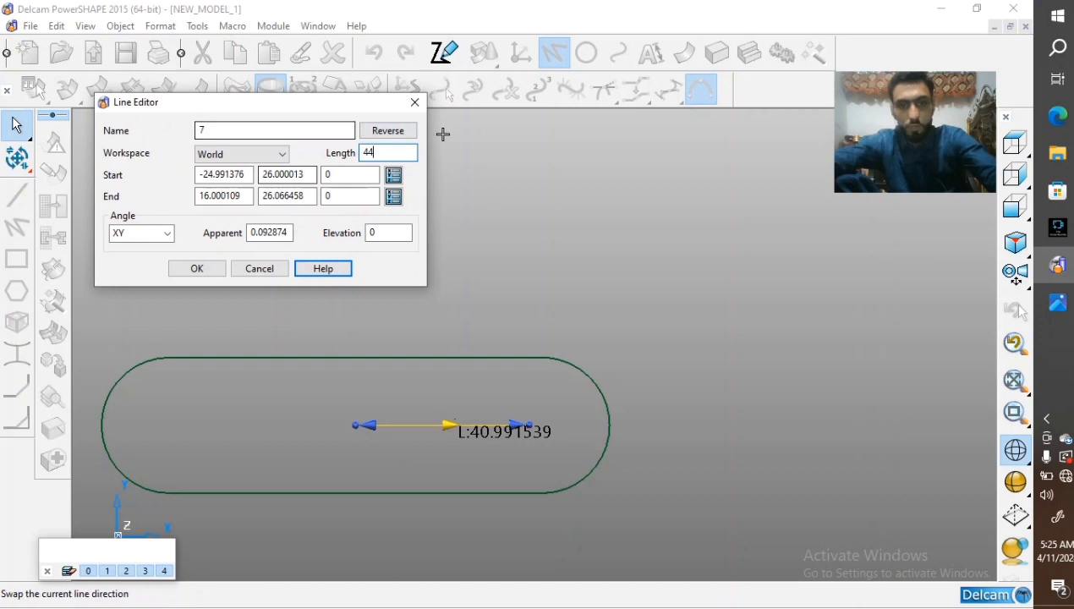
key(Return)
Reverse the line's direction and set its length to 88 so it spans both sides of the slot's centre
click(388, 131)
click(364, 153)
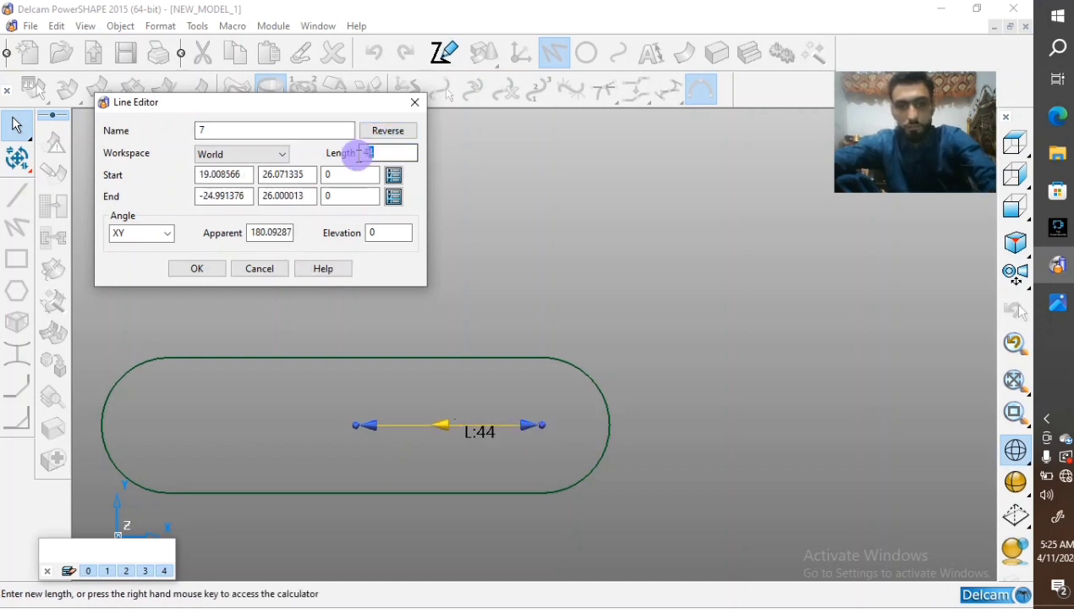
text(88)
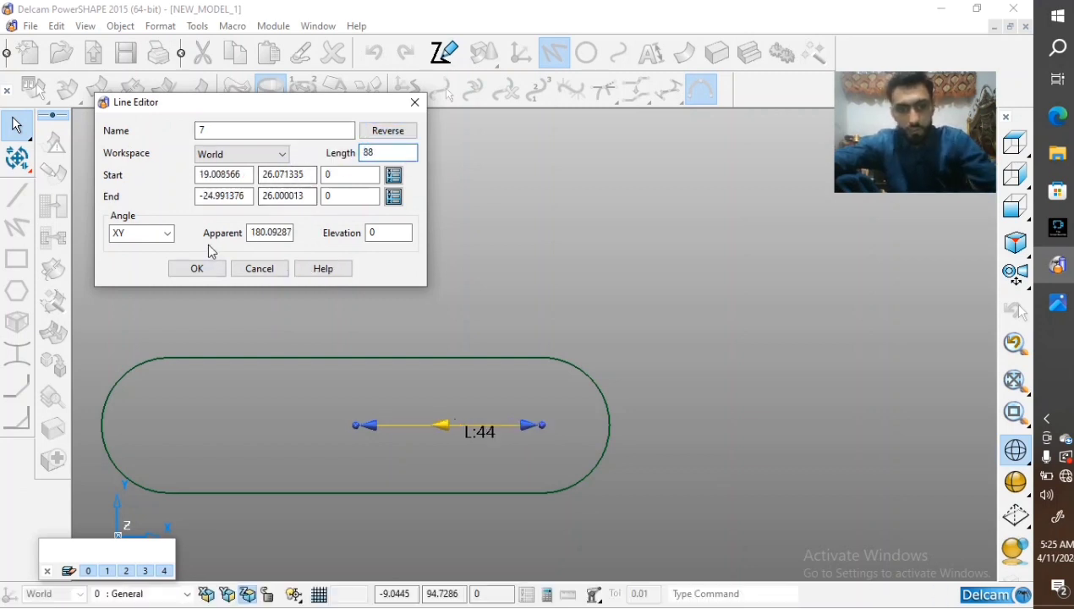
click(203, 268)
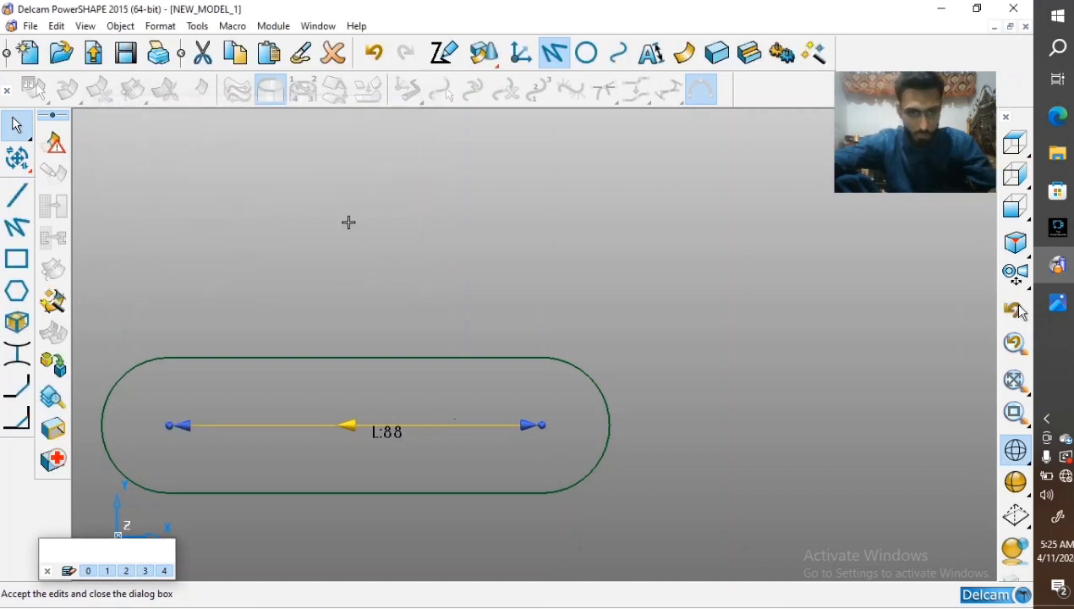
click(348, 223)
Place a full circle of radius 10 centred on the right end of the slot's centre line
scroll(367, 283, down, 3)
click(584, 61)
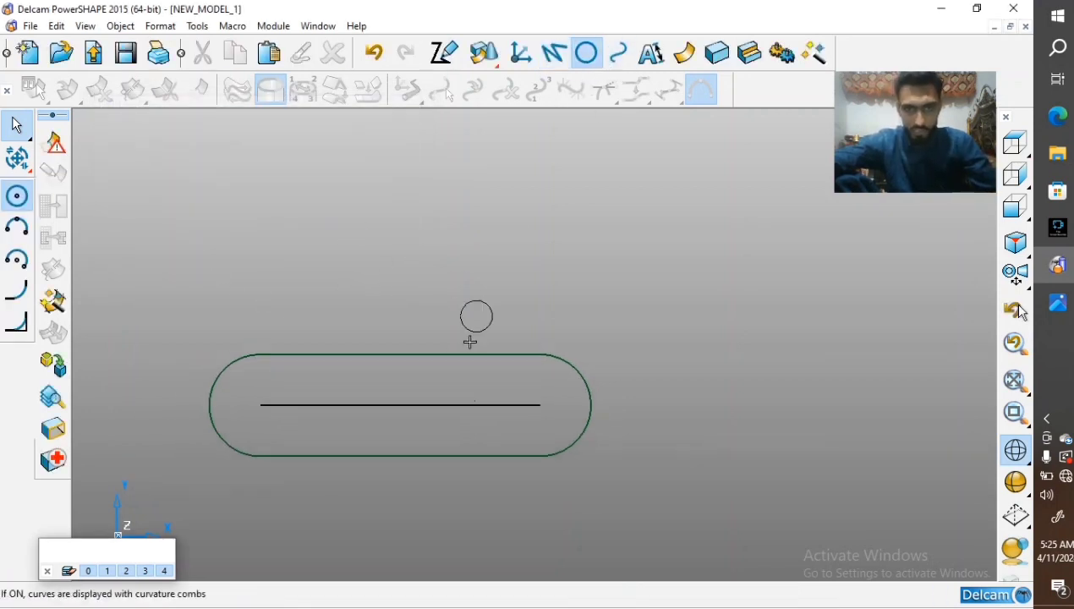
click(540, 405)
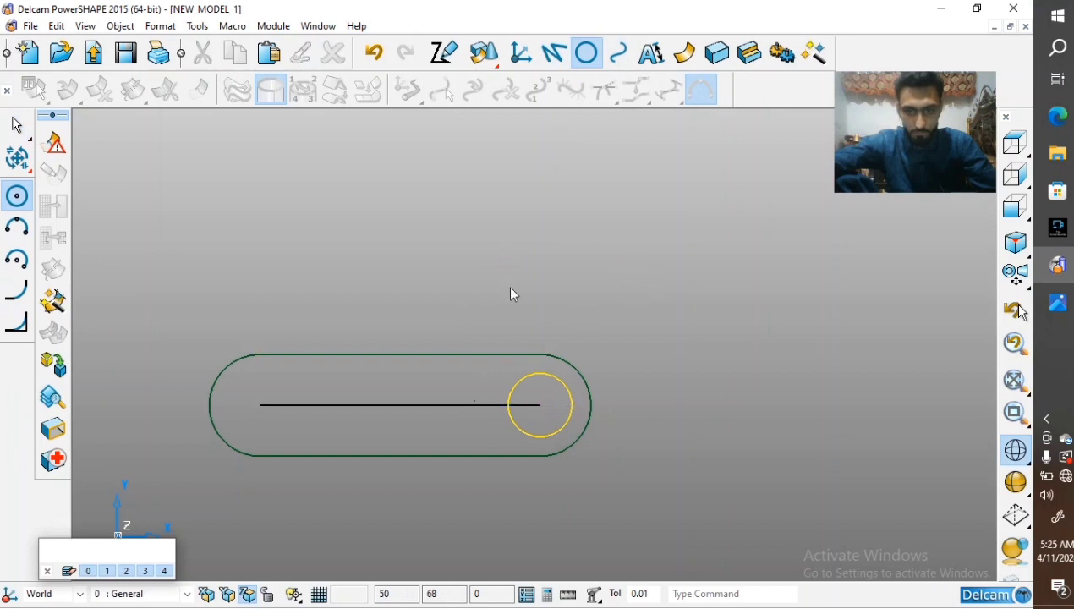
key(Escape)
Define the right-end circle by diameter and set it to 16
double_click(530, 378)
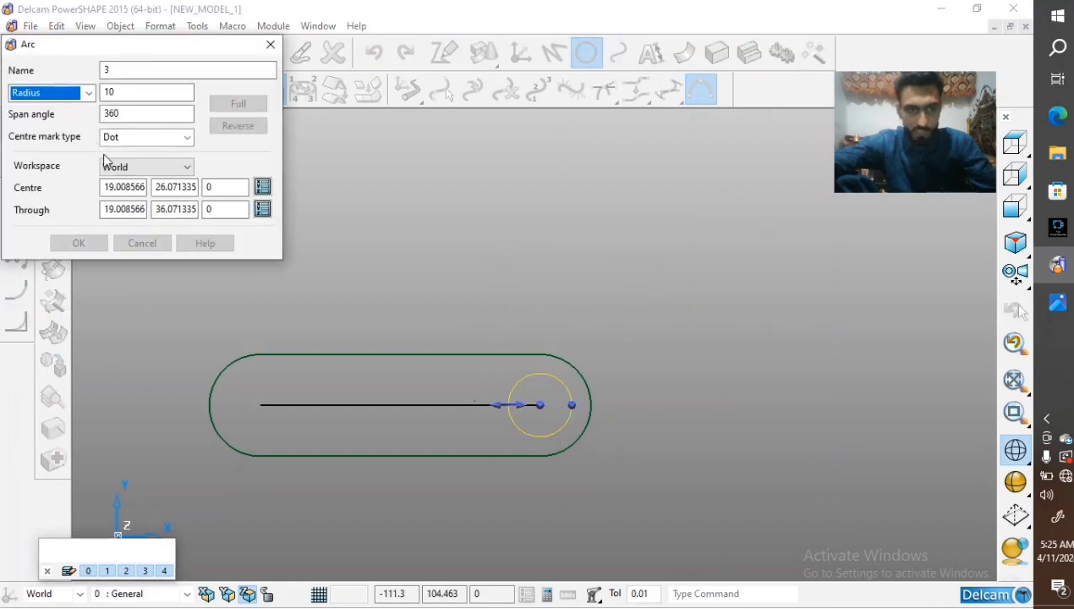
click(89, 93)
click(51, 118)
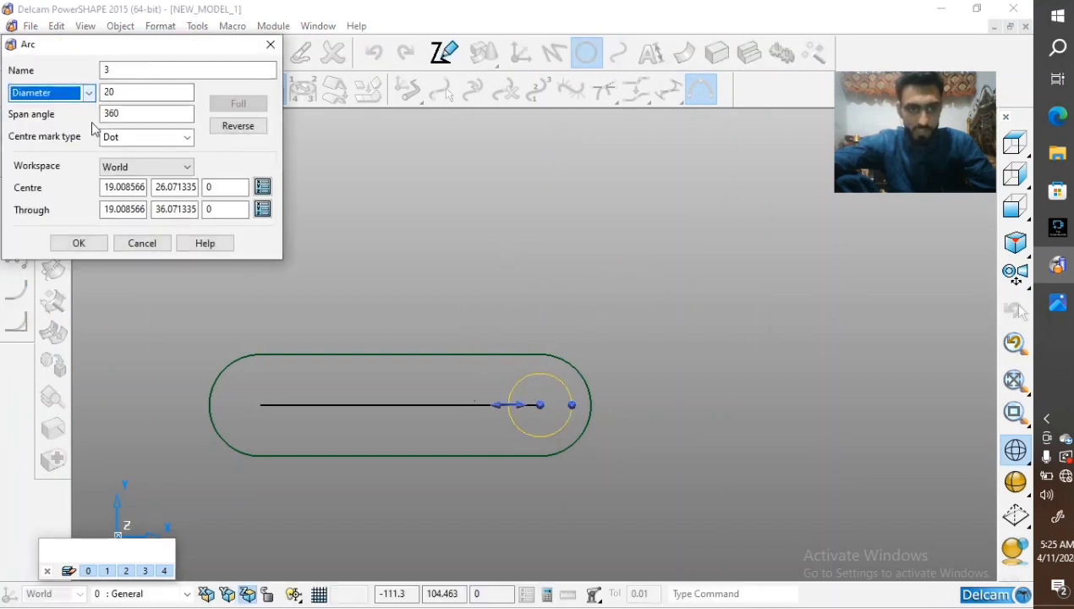
click(137, 97)
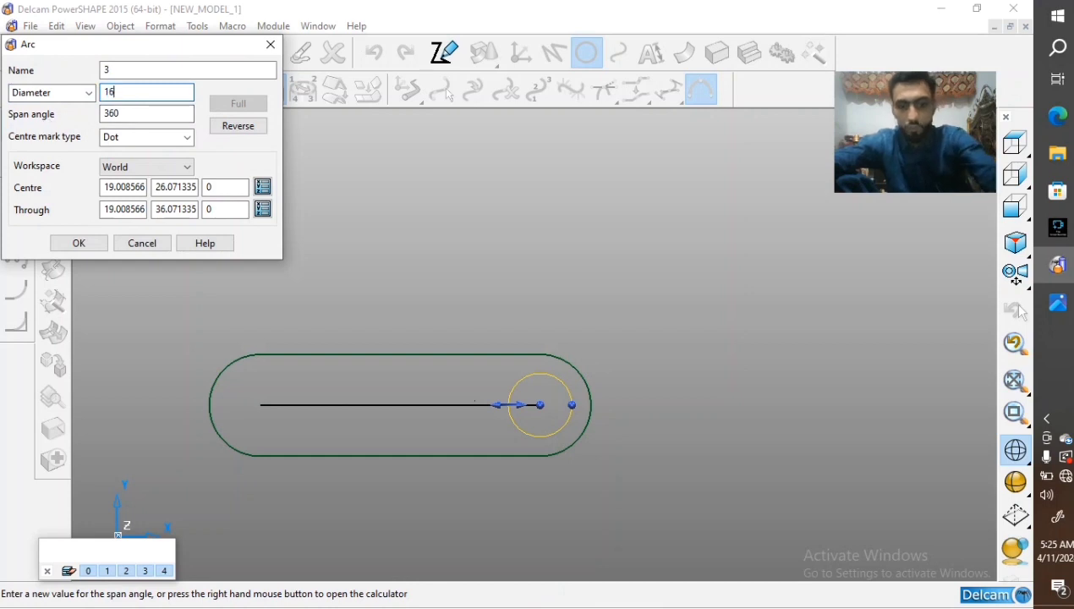
text(16)
click(78, 243)
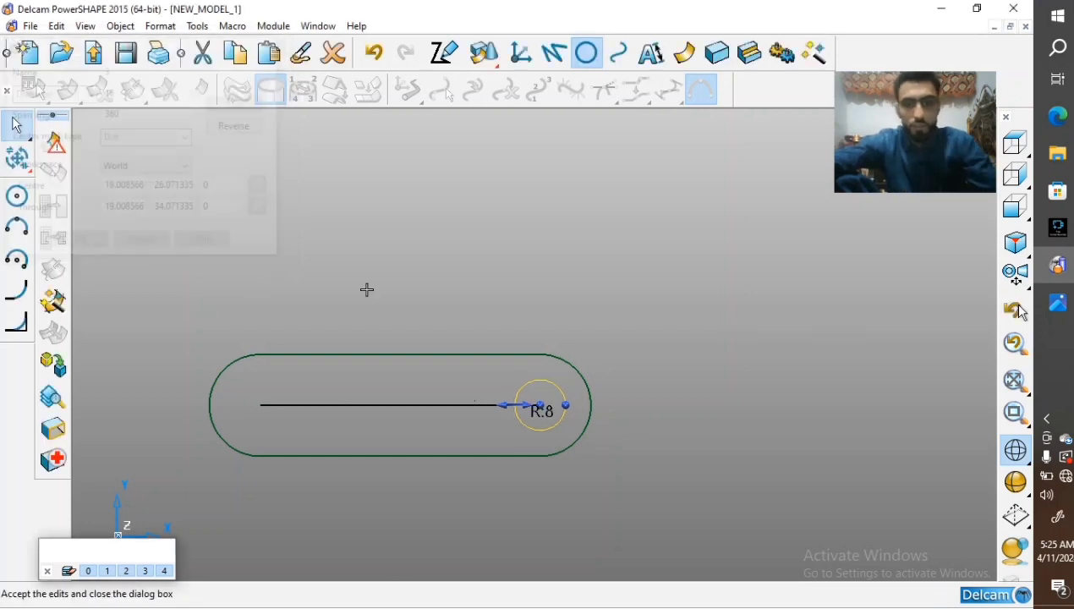
Place a second full circle of radius 10 centred on the left end of the slot's centre line
click(581, 62)
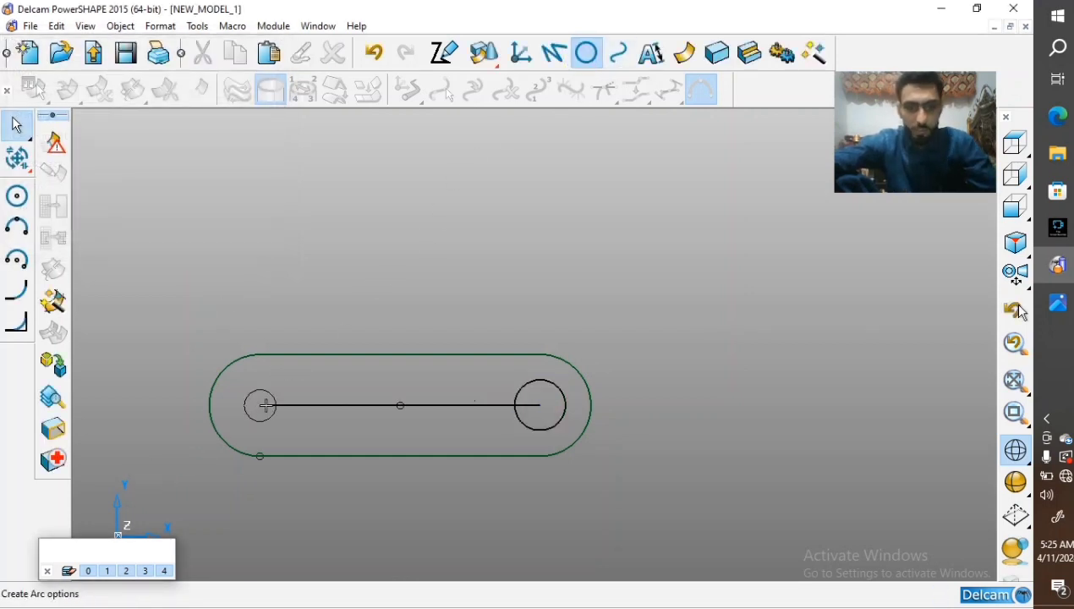
click(260, 405)
key(Escape)
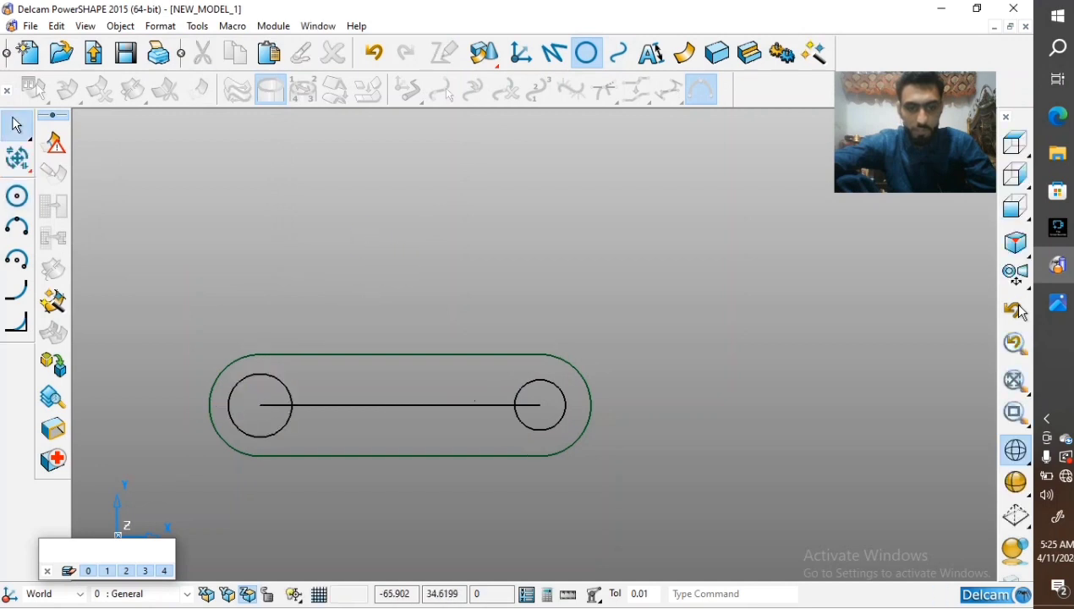
Define the left-end circle by diameter and set it to 16
double_click(271, 376)
click(88, 92)
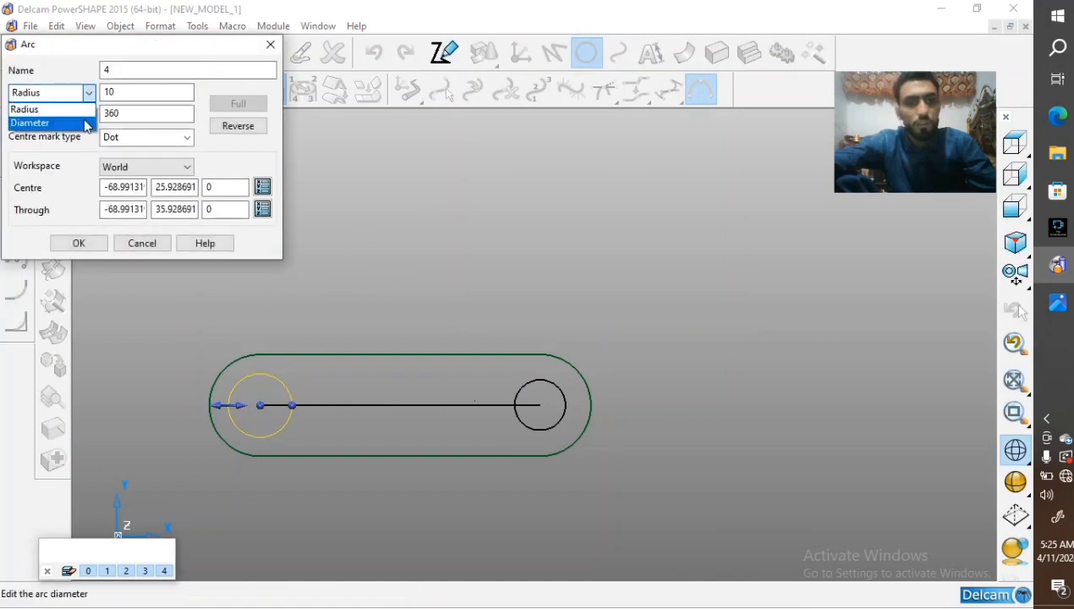
click(30, 122)
double_click(120, 91)
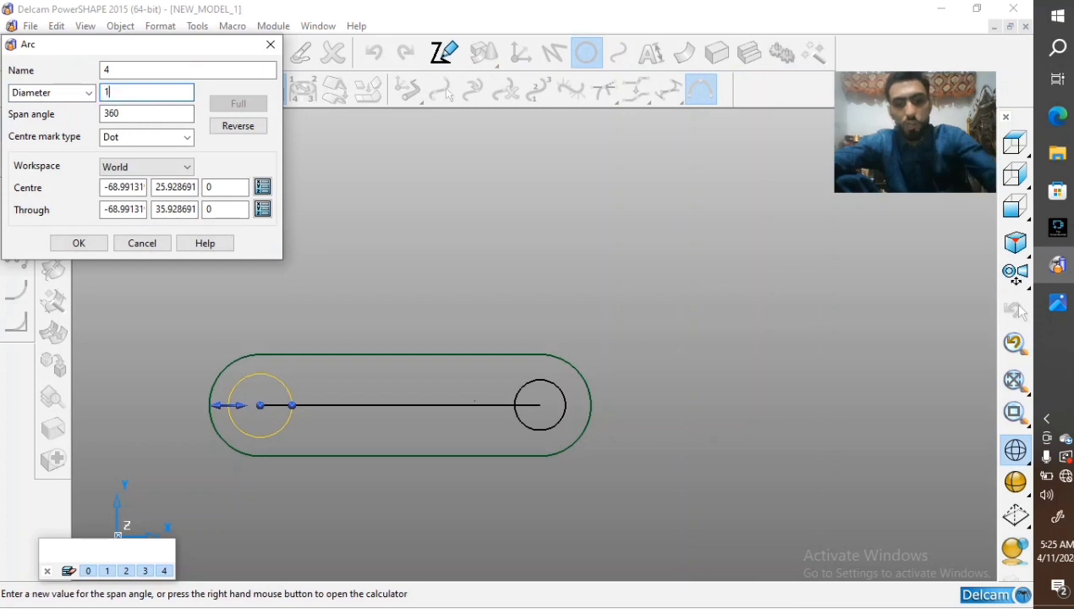
click(77, 243)
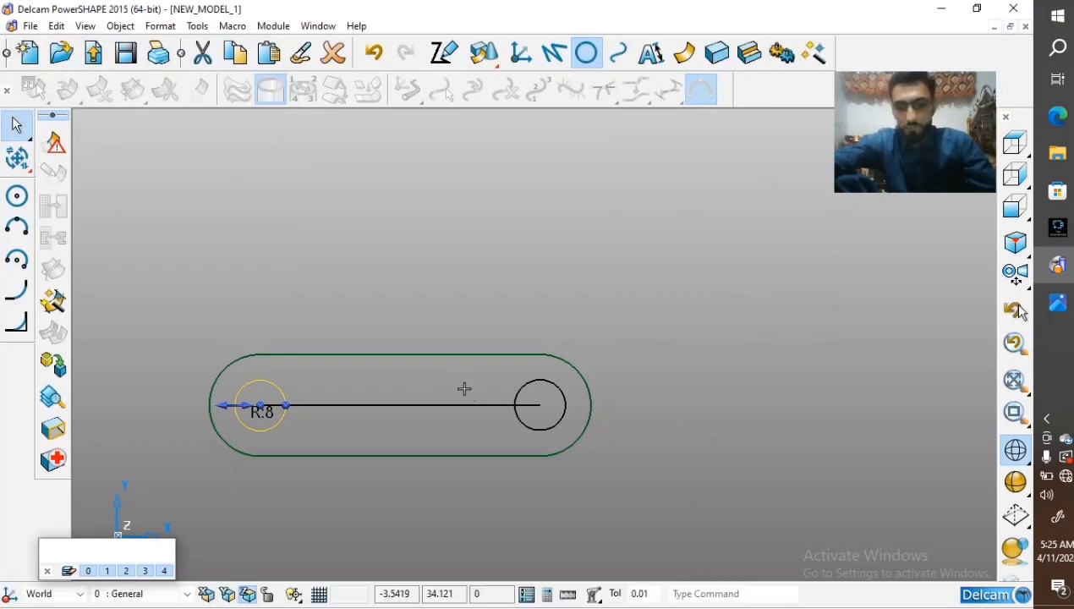
Extrude both 16-diameter circles into solid cylinders with a length of 100 in direction 1 and 100 in direction 2
shift+click(528, 423)
click(714, 56)
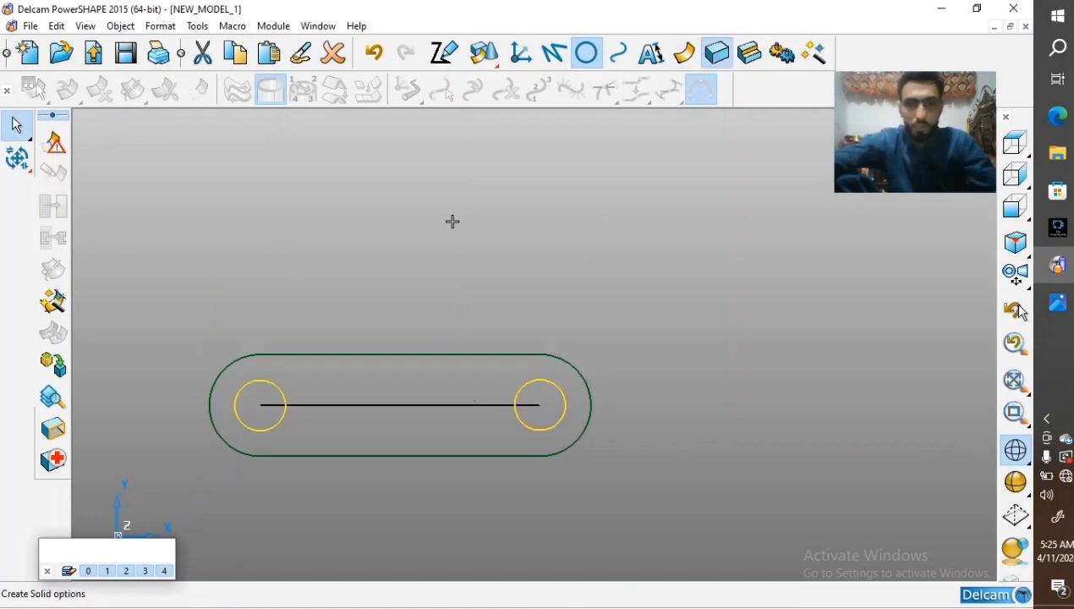
click(19, 263)
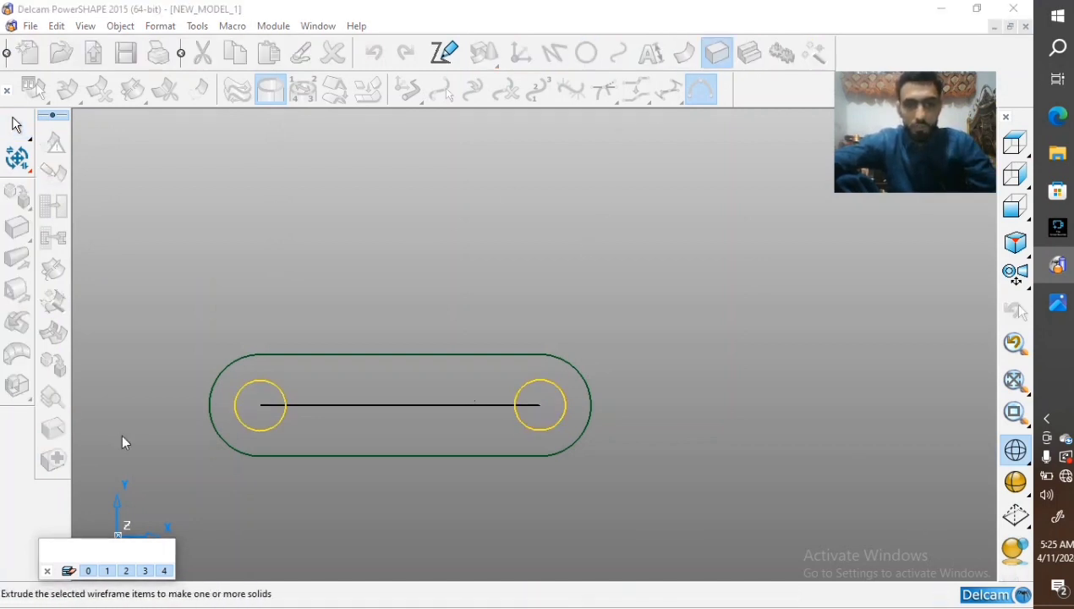
middle_drag(378, 413, 520, 211)
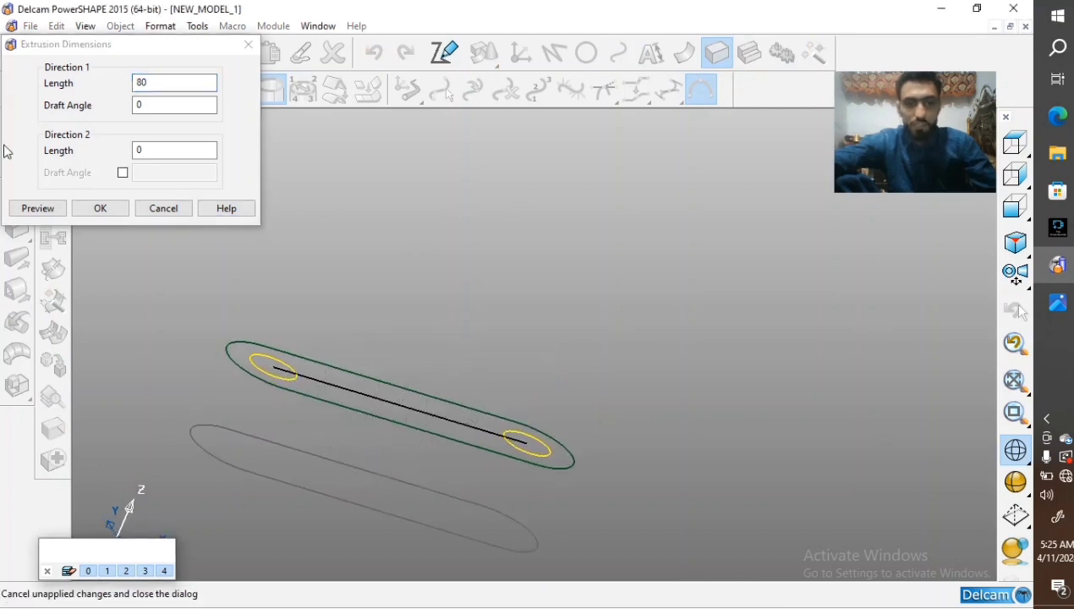
click(159, 150)
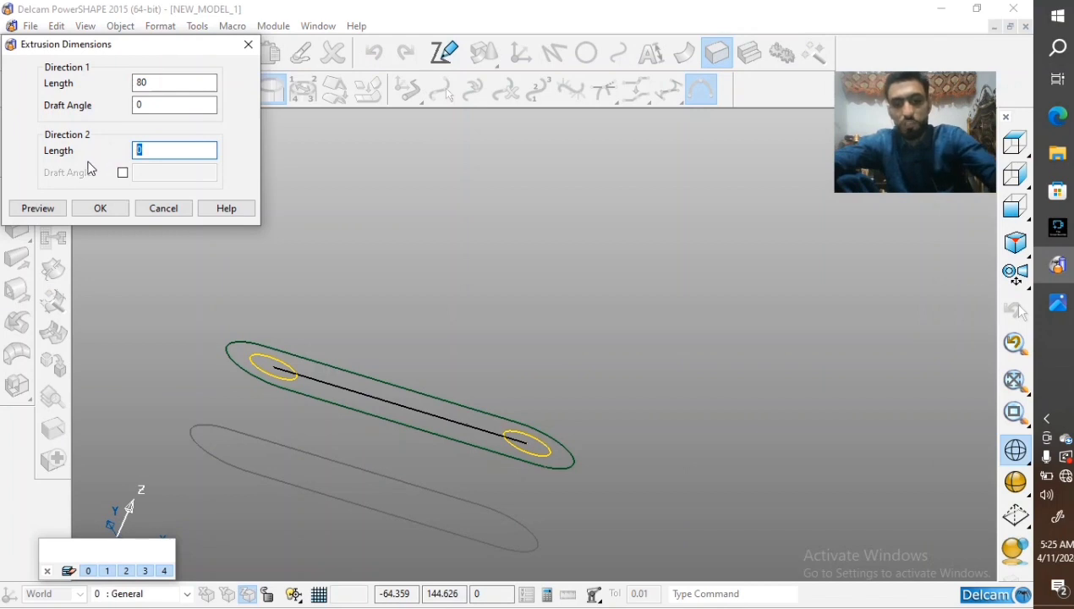
text(100)
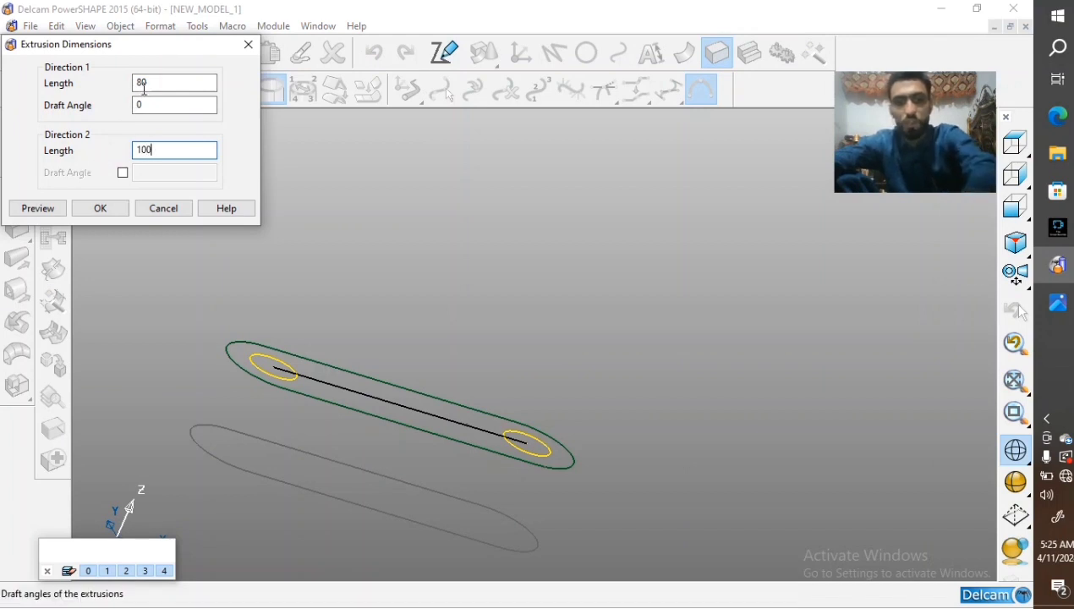
double_click(137, 83)
text(100)
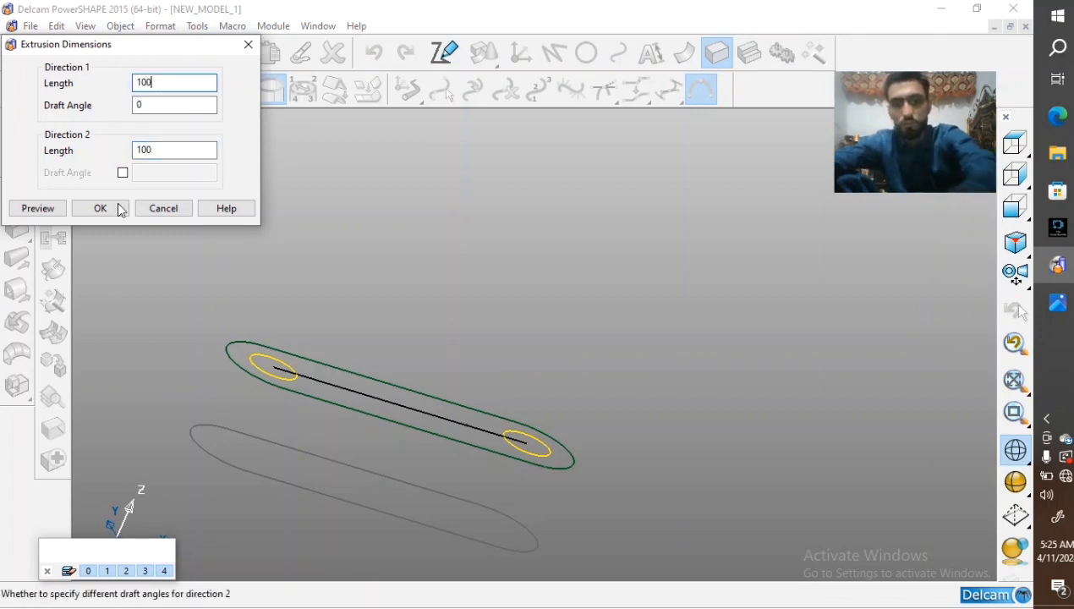
click(98, 208)
click(494, 223)
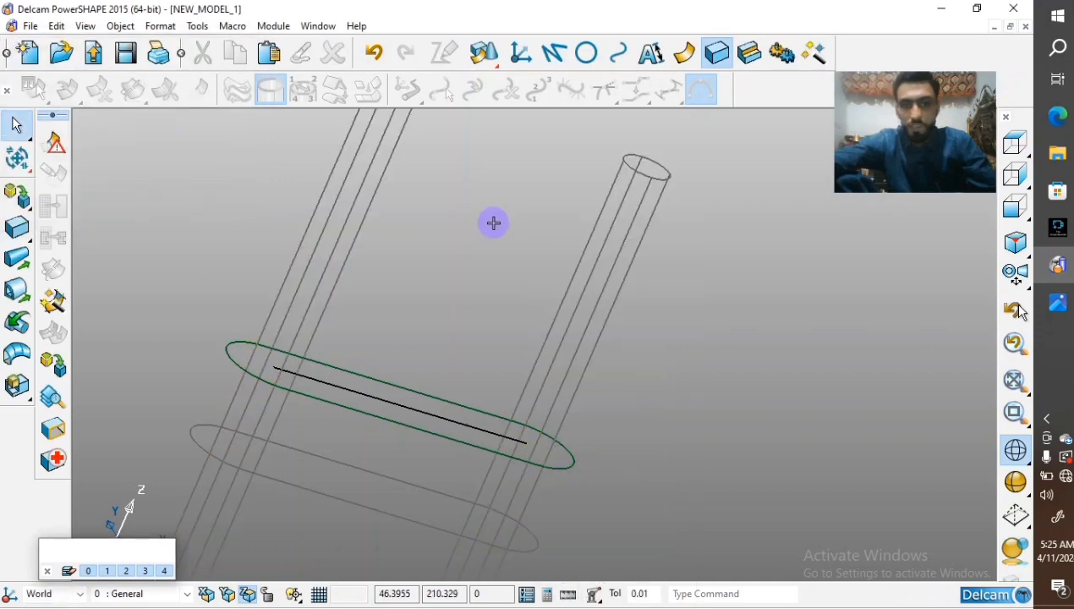
Shade the model and make the slot-shaped body the active solid
click(1016, 481)
scroll(592, 415, down, 3)
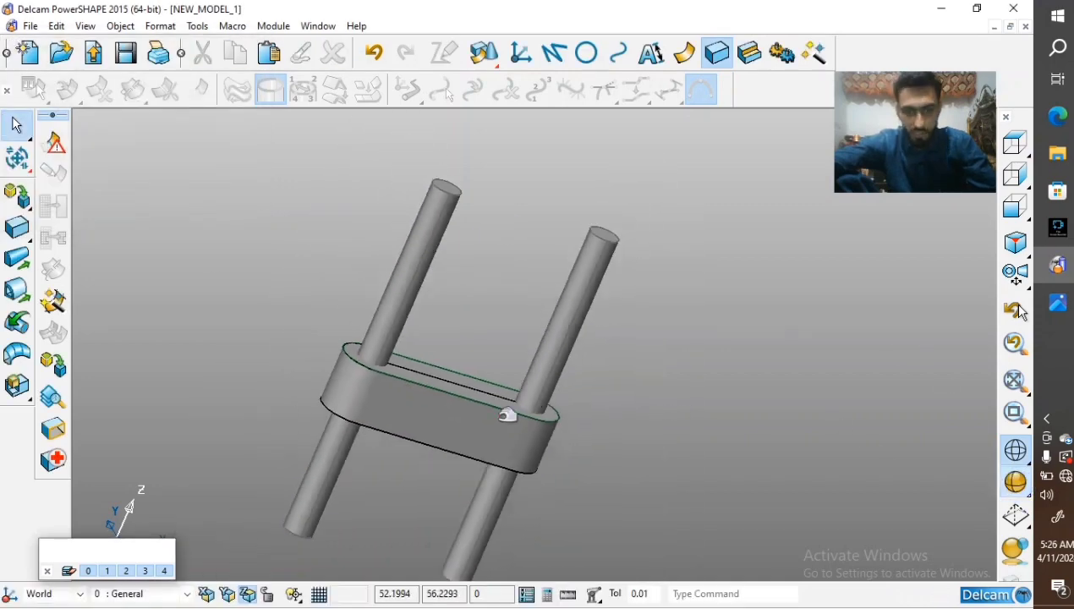
click(475, 427)
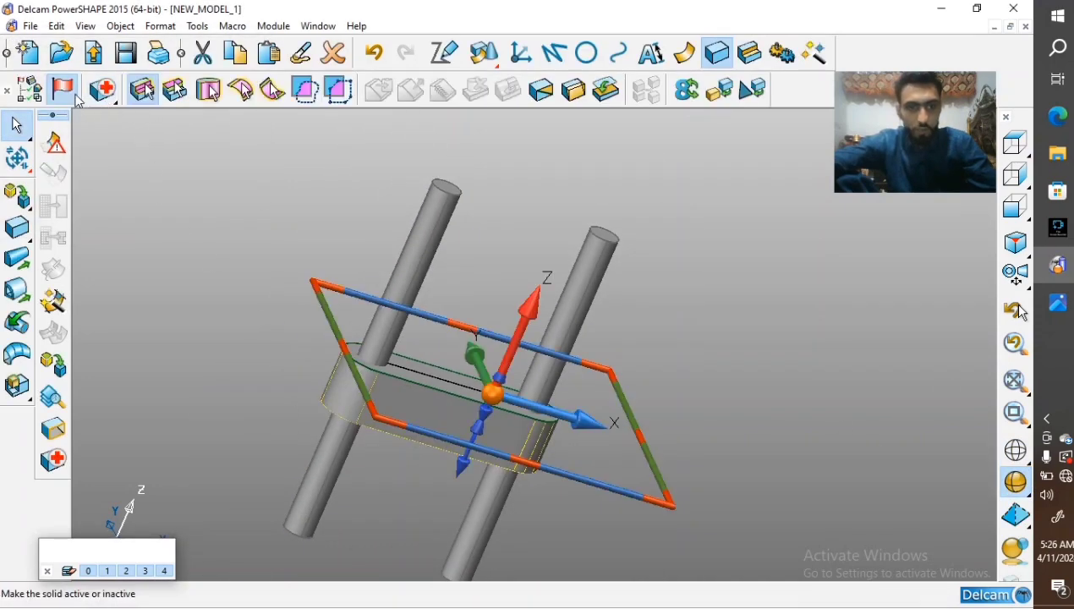
click(252, 230)
Subtract both extruded cylinders from the slot-shaped body to cut its two through holes
click(1015, 176)
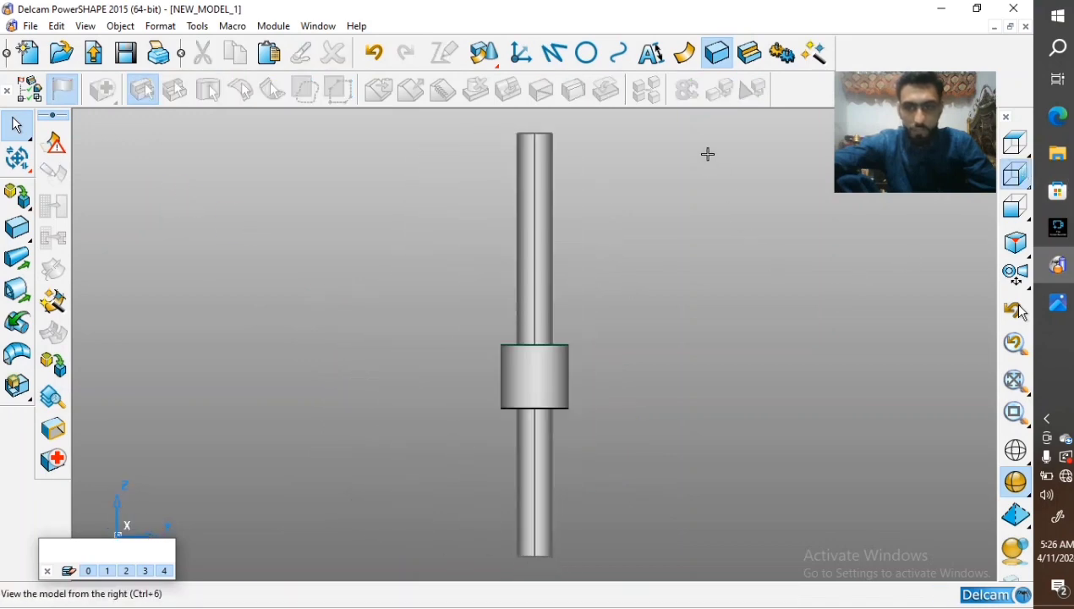
drag(706, 154, 417, 249)
click(749, 53)
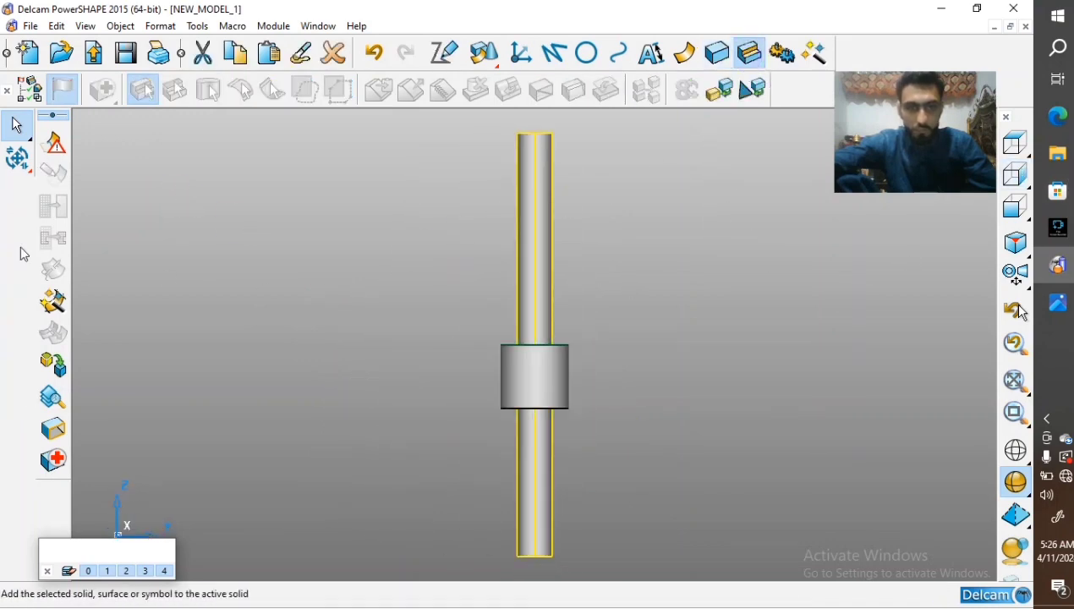
click(17, 266)
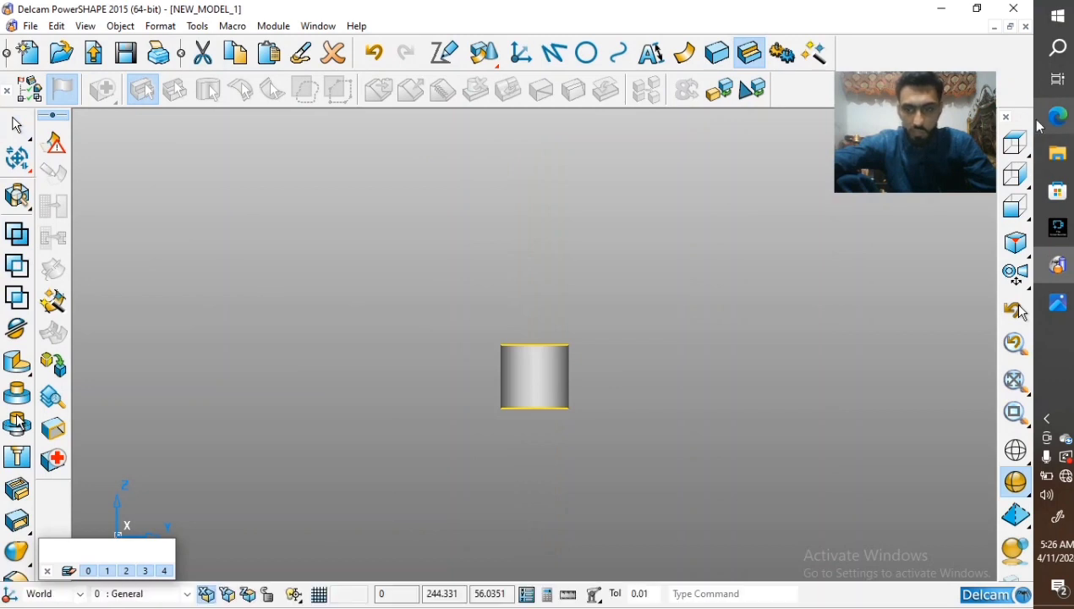
click(1015, 142)
middle_drag(540, 384, 609, 278)
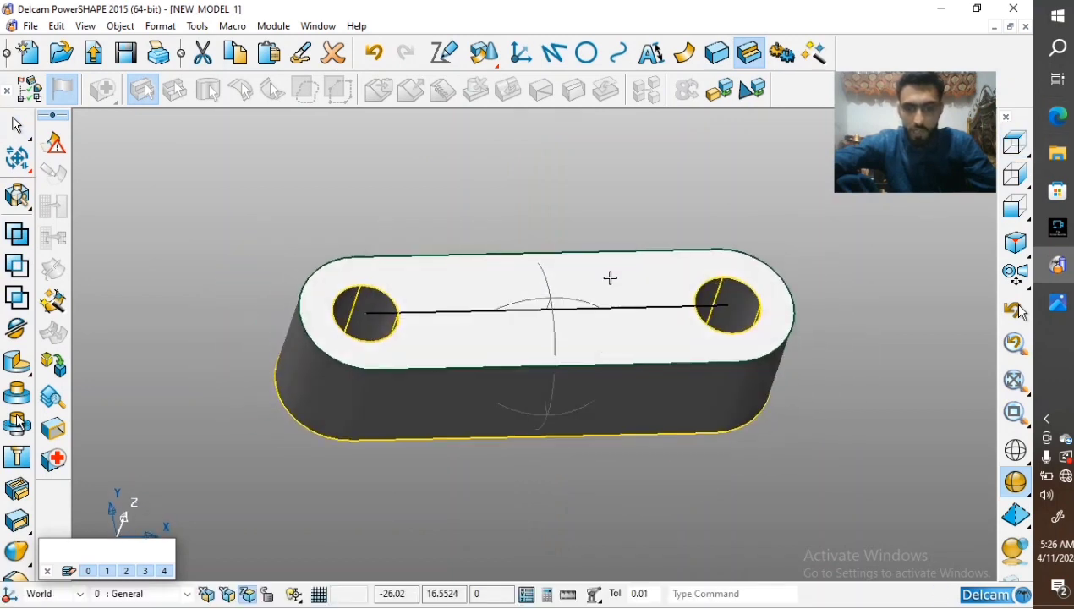
Examine the half-round channel's radii and the lug dimensions in the reference drawing, and inspect the model from the top, right and front
click(1015, 453)
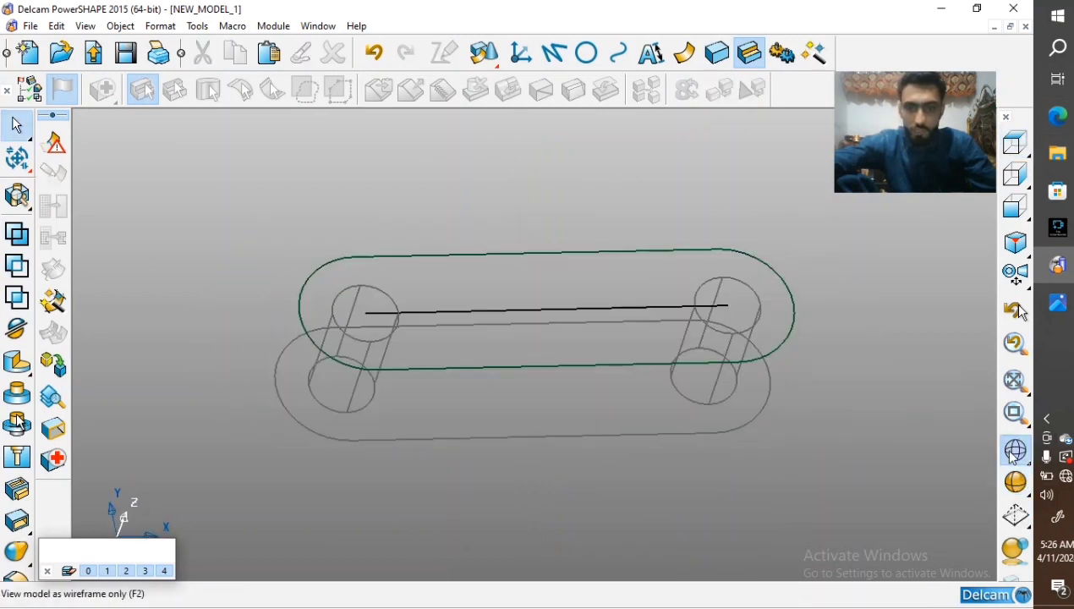
click(1057, 303)
scroll(744, 394, down, 3)
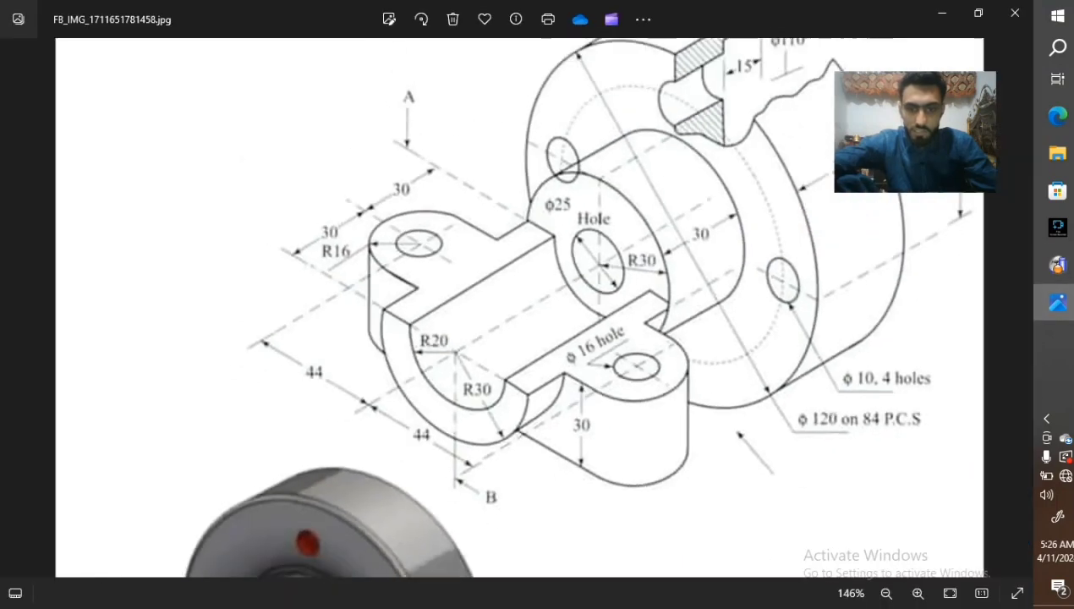
scroll(392, 384, up, 2)
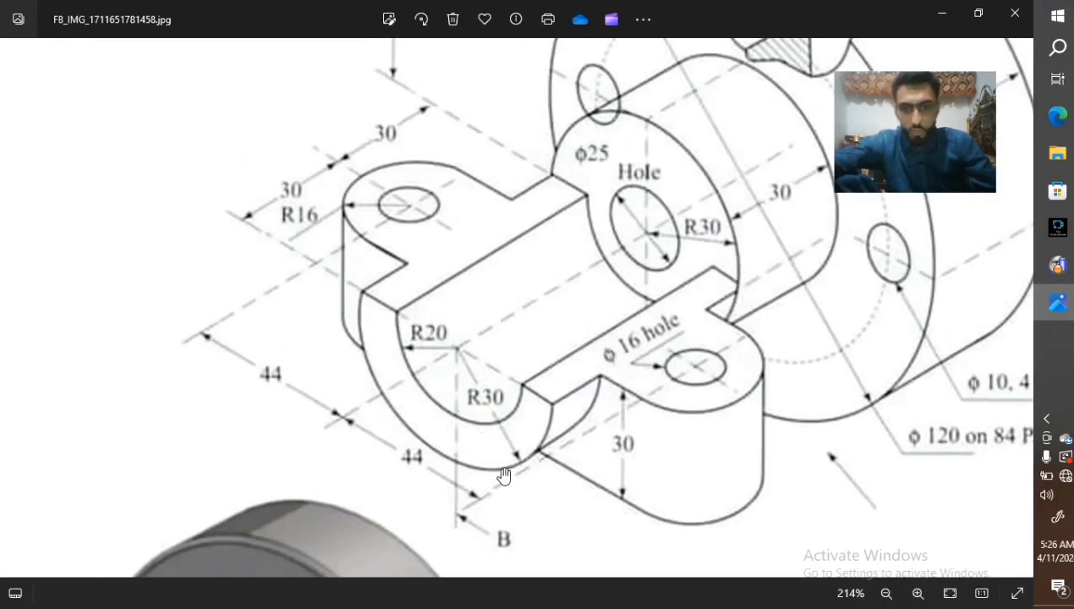
scroll(503, 475, up, 2)
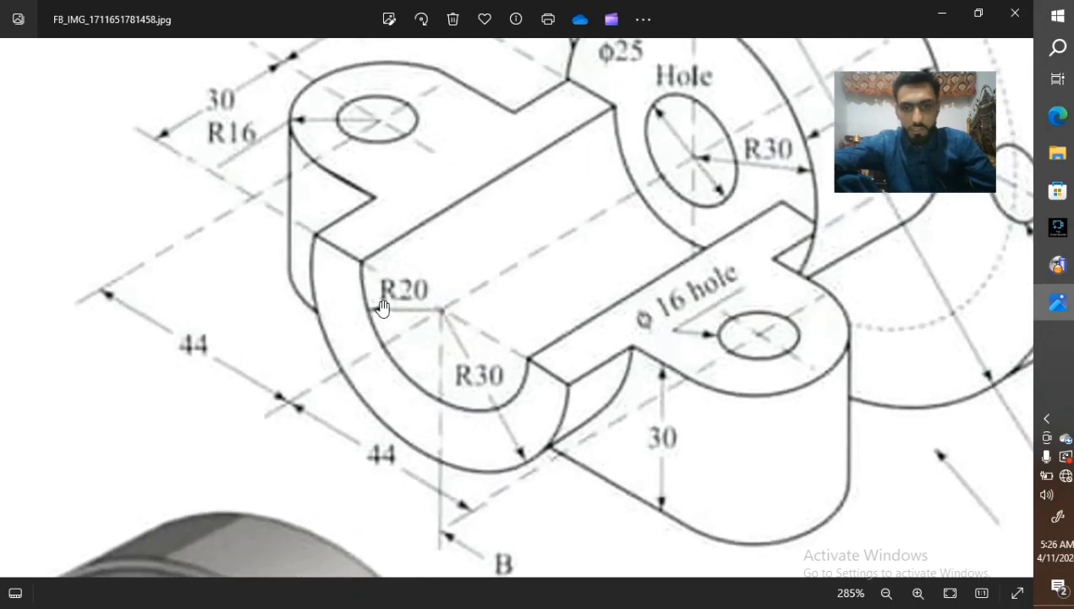
scroll(409, 314, down, 2)
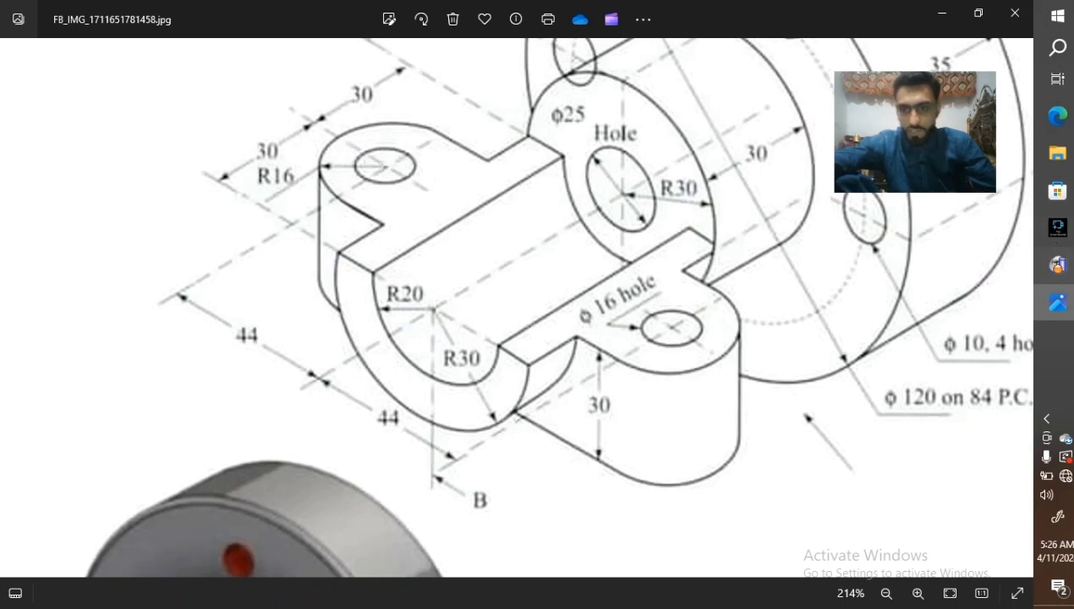
click(1054, 268)
click(1017, 147)
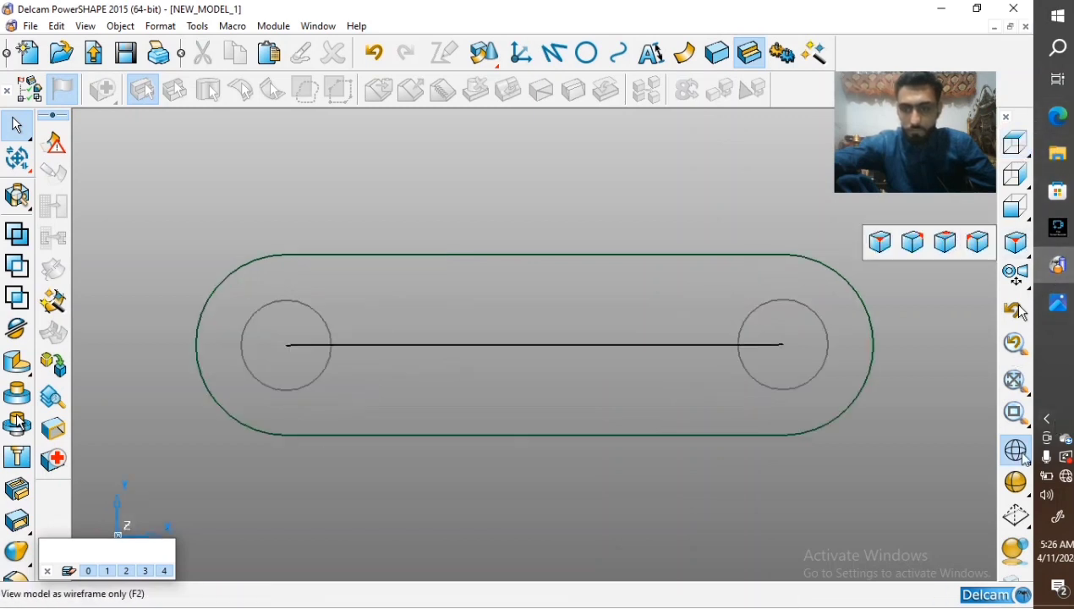
click(1016, 482)
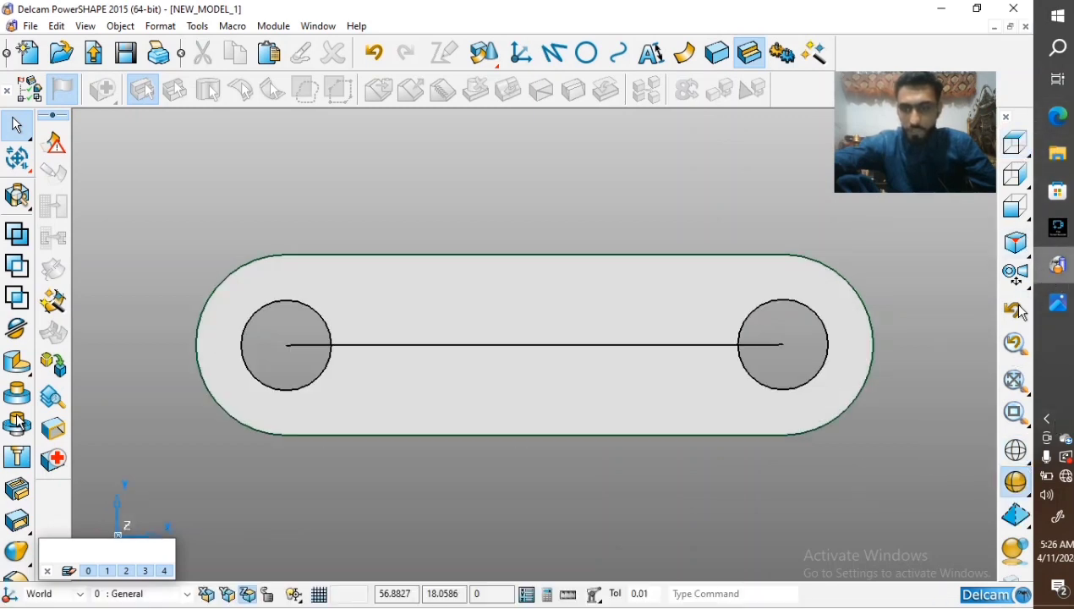
click(1016, 177)
click(1016, 207)
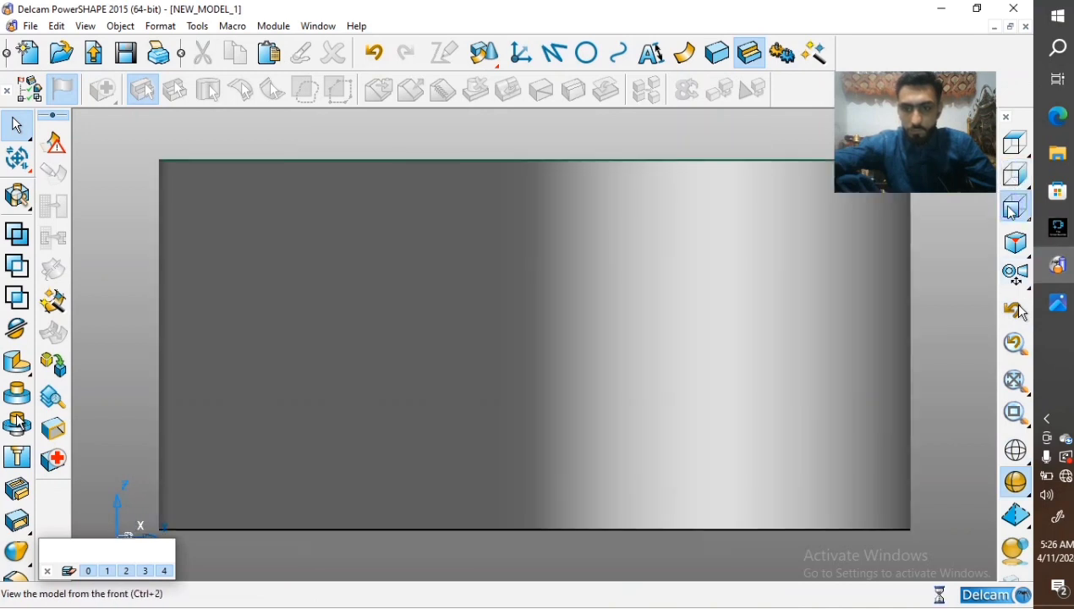
click(594, 59)
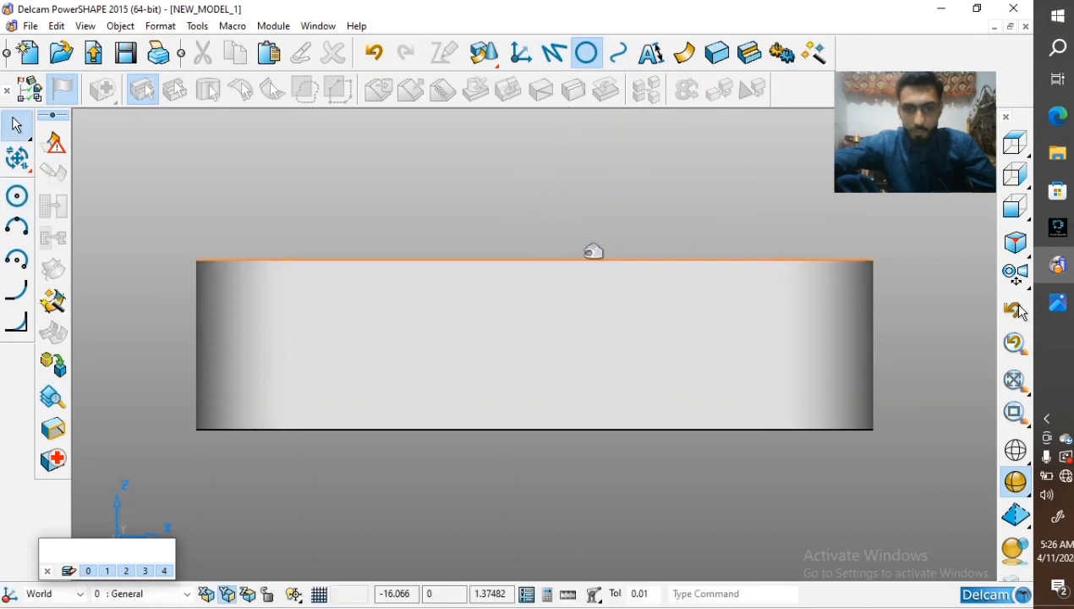
click(592, 253)
click(337, 58)
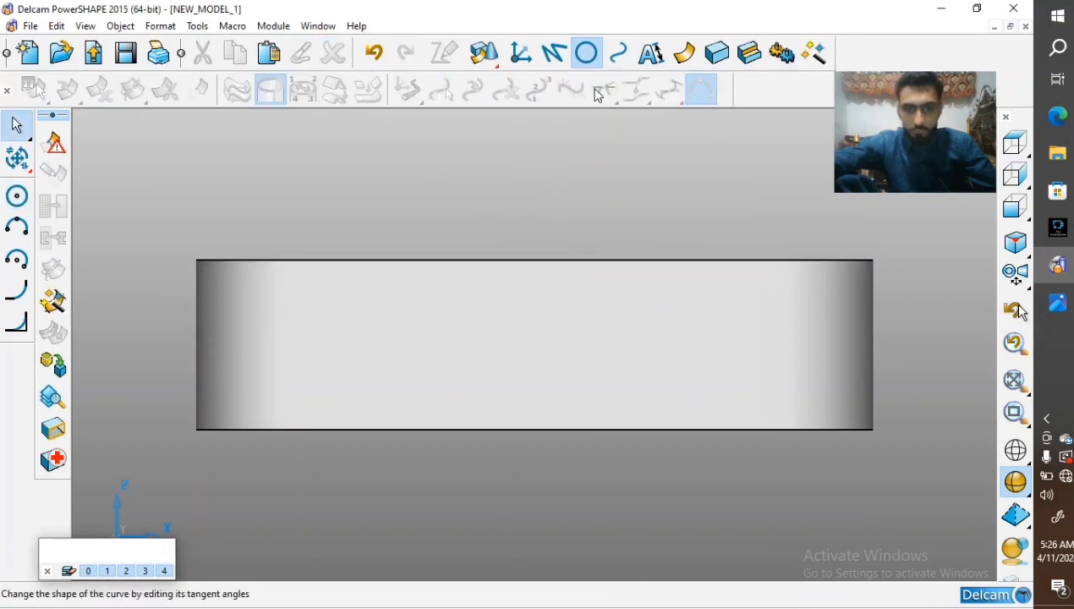
click(551, 58)
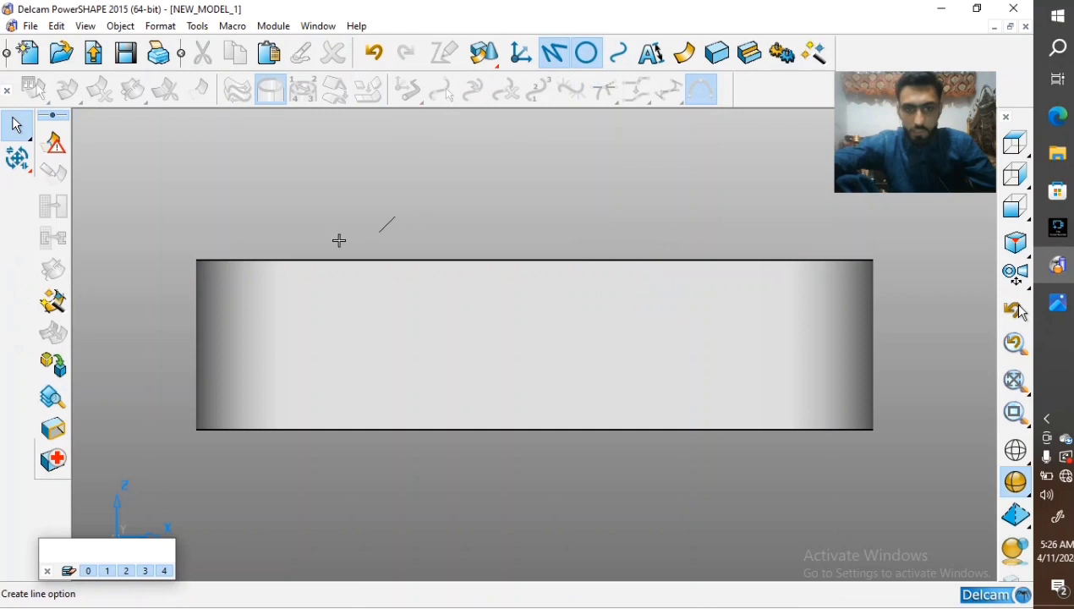
click(293, 251)
middle_drag(431, 268, 570, 336)
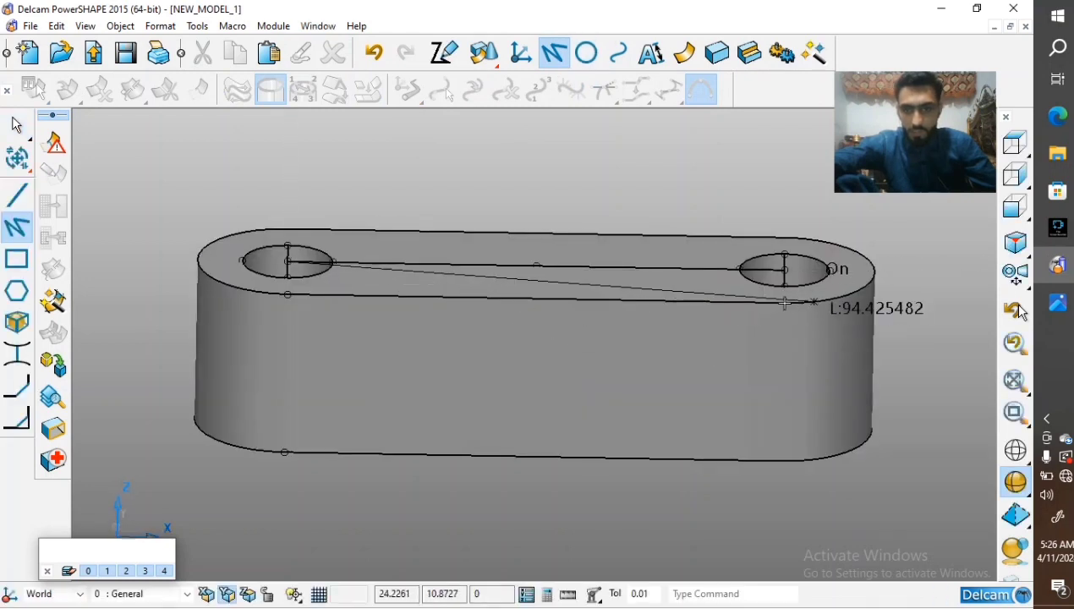
key(Escape)
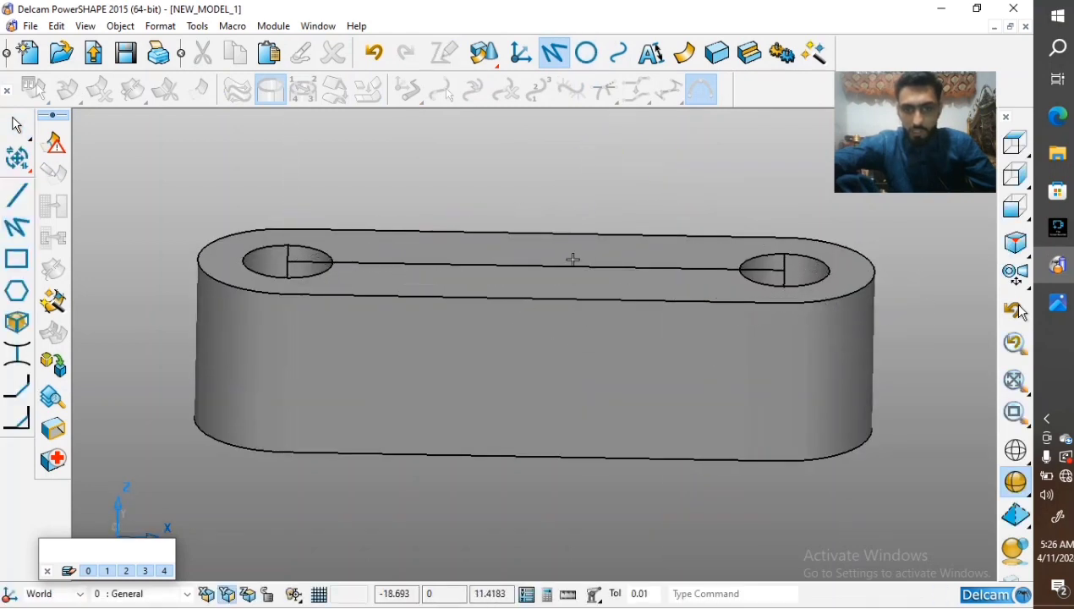
click(291, 294)
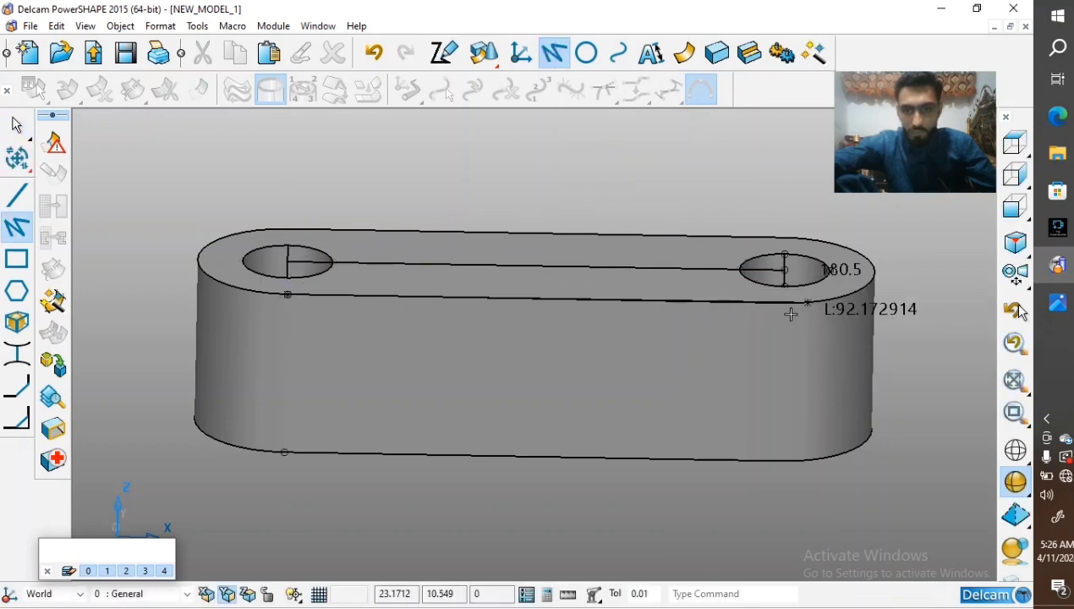
right_click(636, 152)
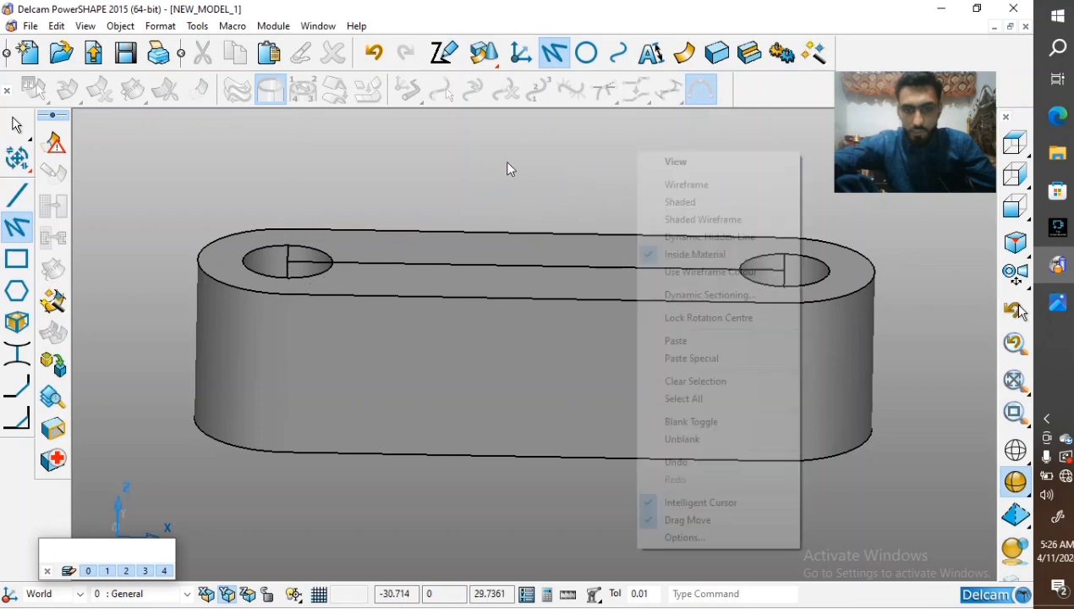
key(Escape)
Move the line joining the two hole centres by 0 in X and -15.9287 in Y to the body's front upper edge
scroll(544, 166, down, 3)
middle_drag(551, 295, 542, 311)
scroll(542, 293, up, 2)
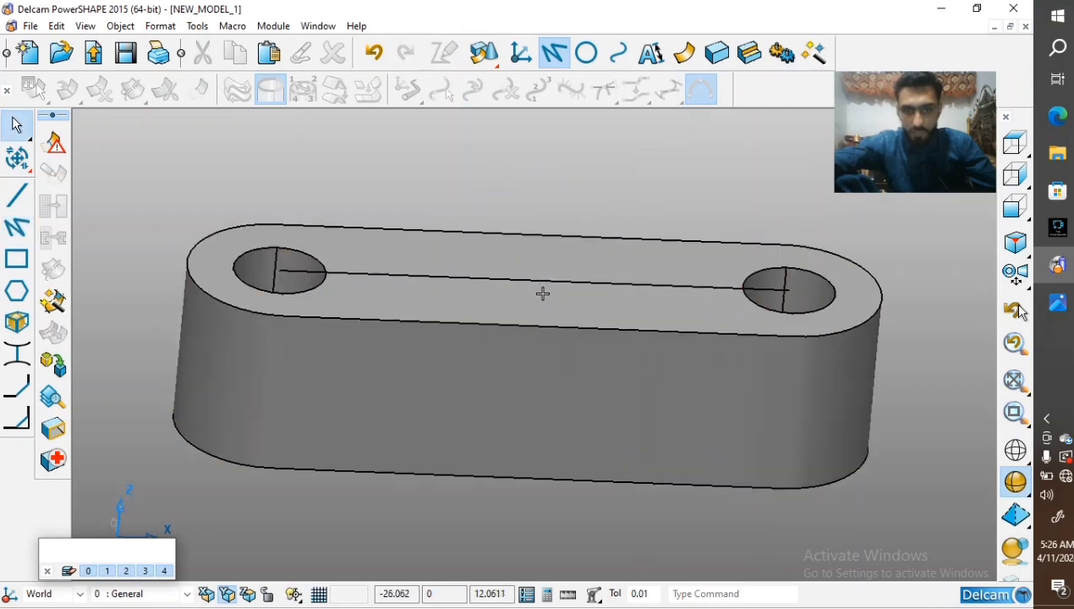
click(538, 280)
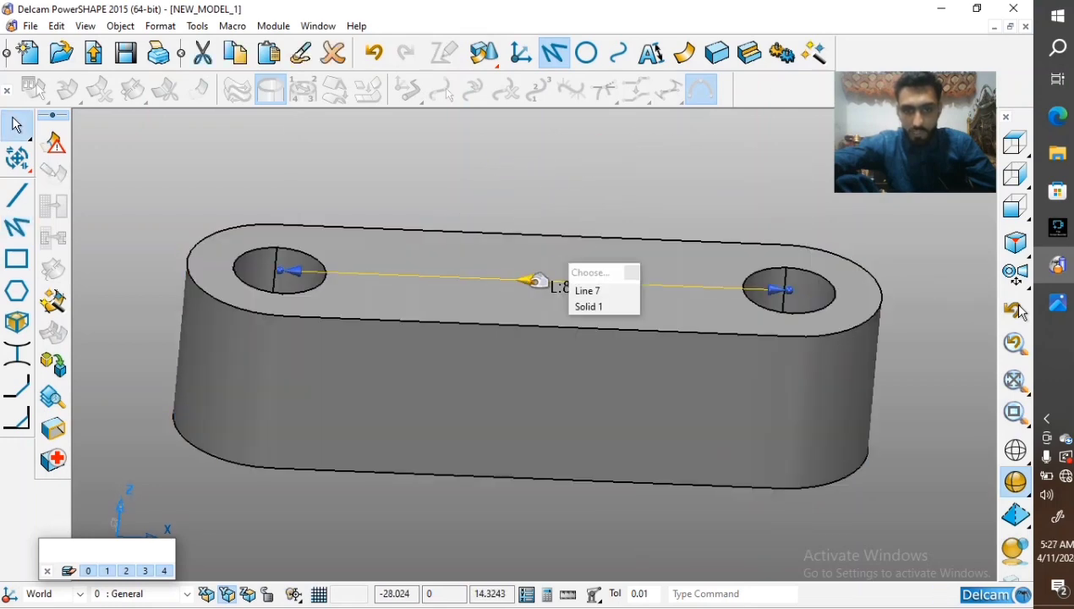
drag(495, 298, 319, 339)
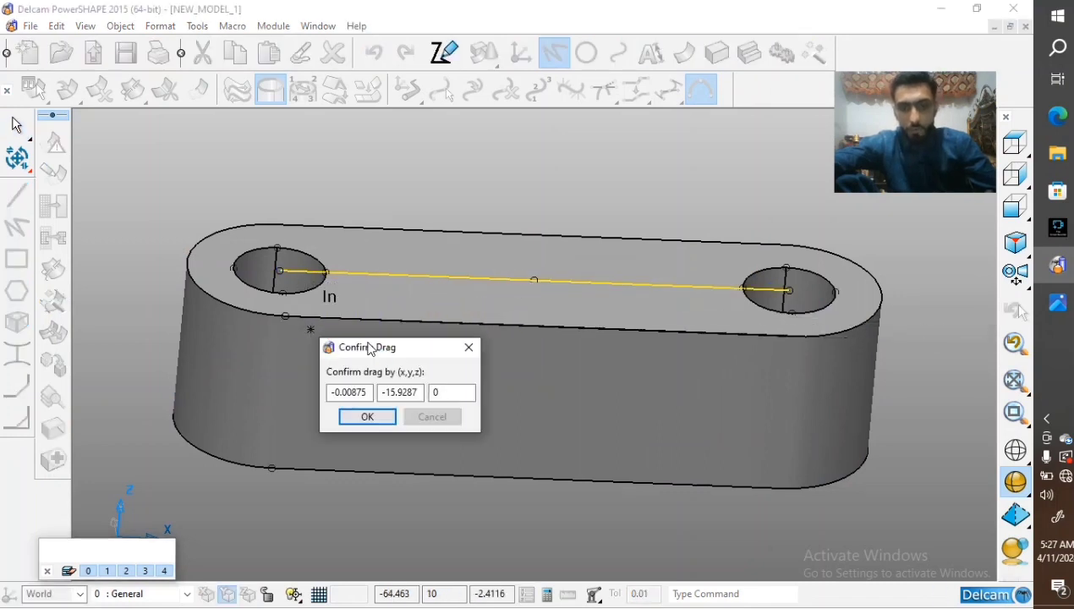
double_click(368, 393)
text(0)
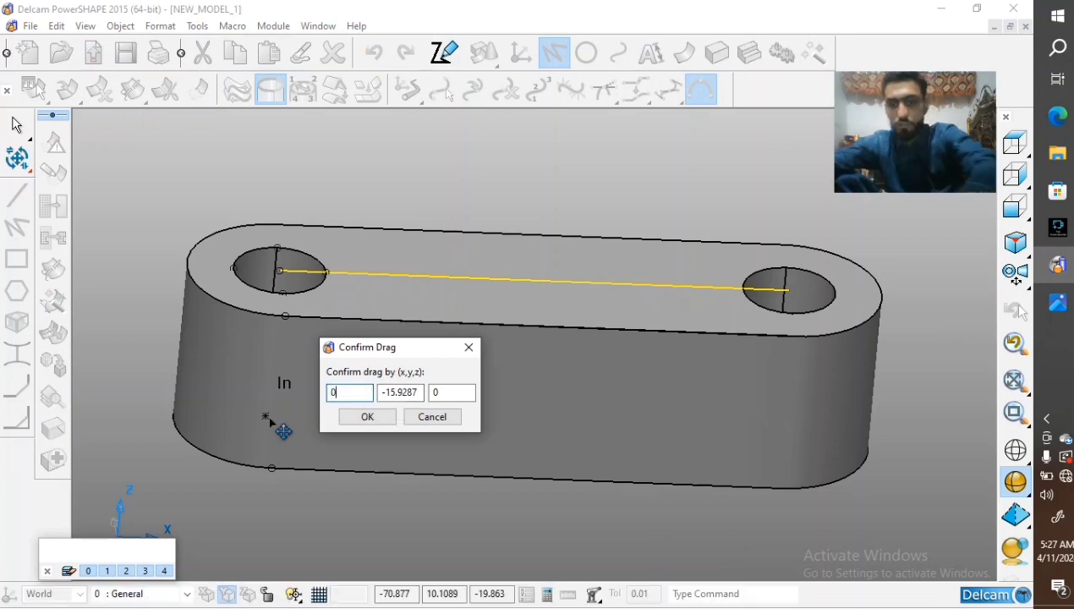
click(366, 417)
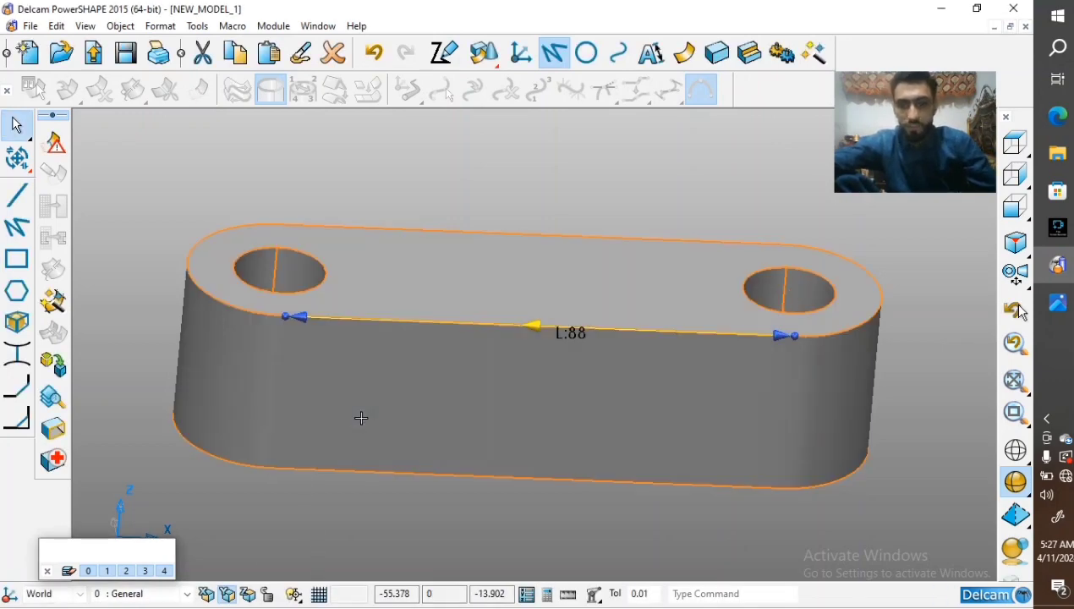
View the model from the front and hide the slot-shaped solid so only the moved line remains
click(1014, 175)
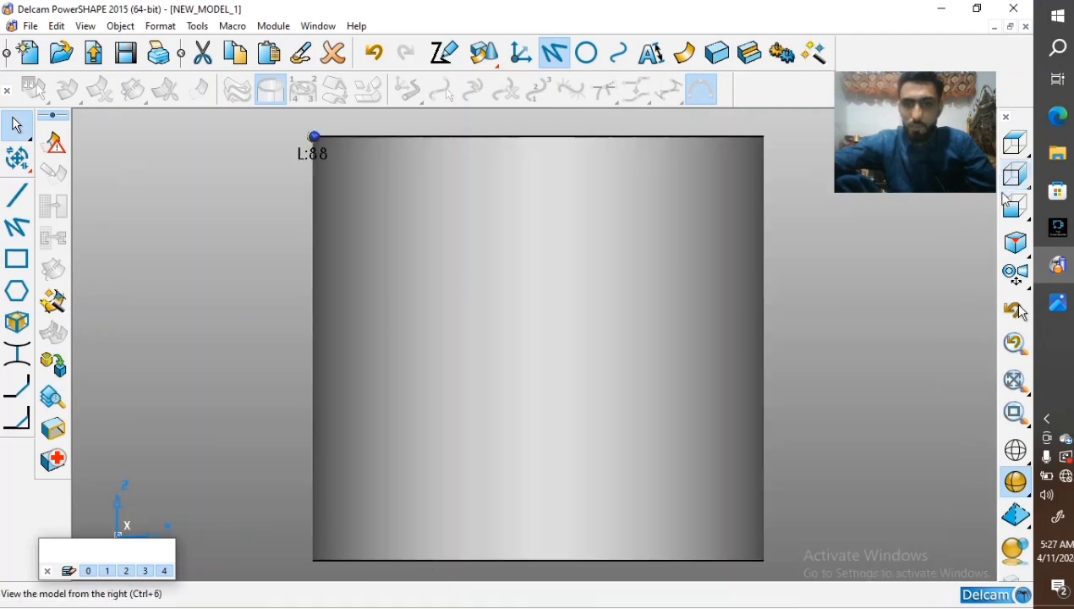
click(1011, 205)
click(592, 54)
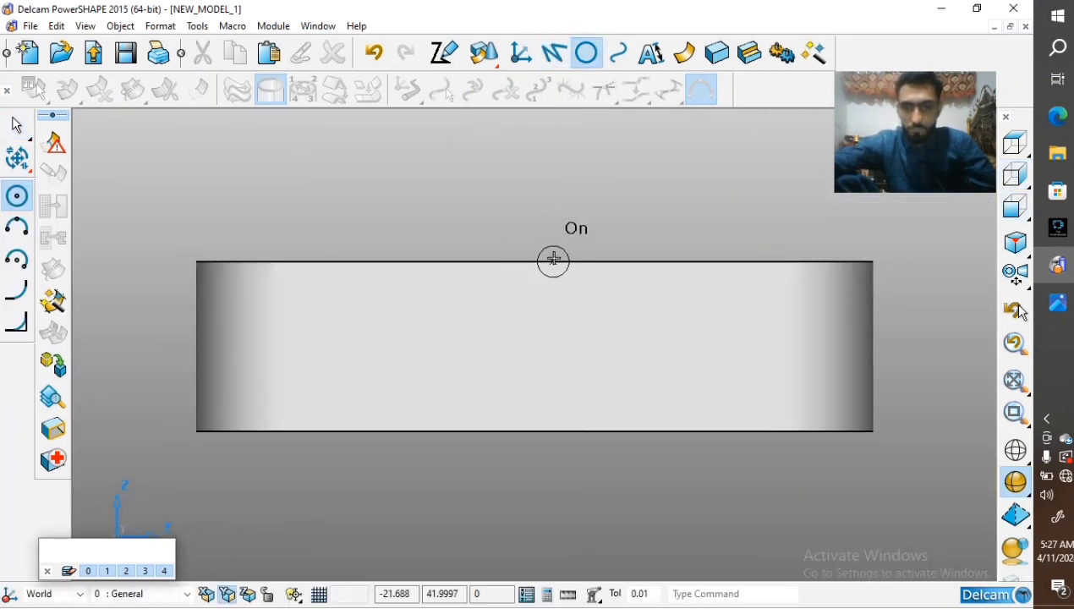
key(Escape)
scroll(541, 182, down, 2)
click(548, 338)
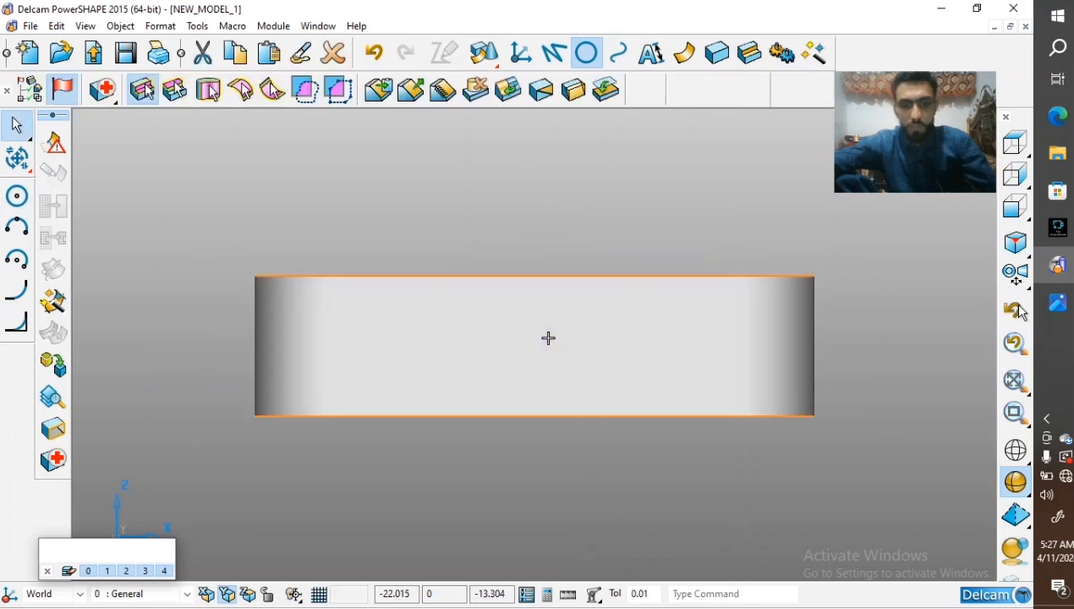
key(Delete)
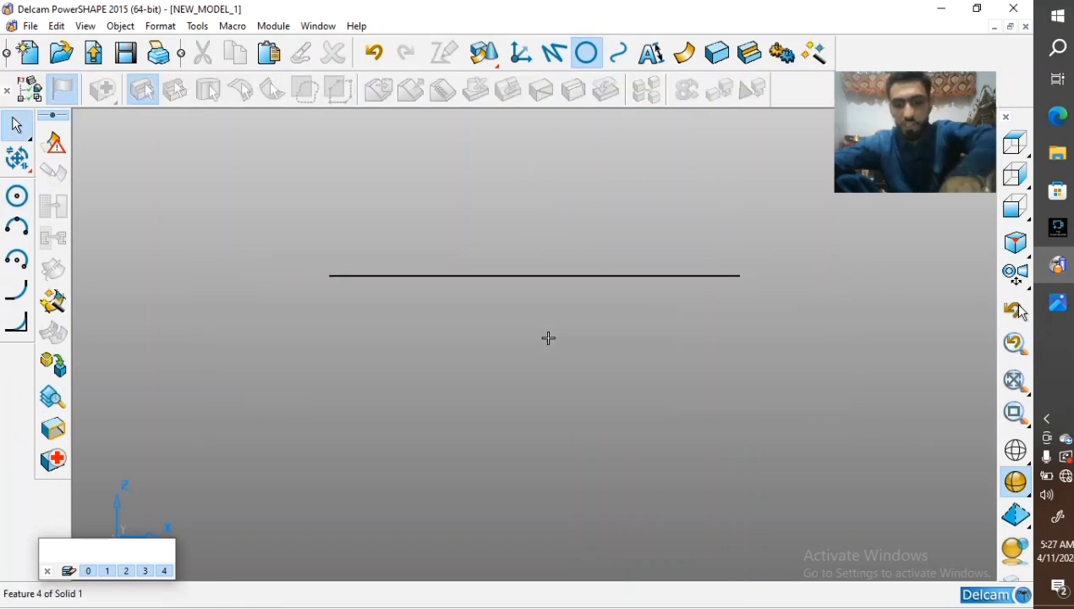
Create a full circle centred on the midpoint of the moved line in the front view
click(583, 61)
click(533, 276)
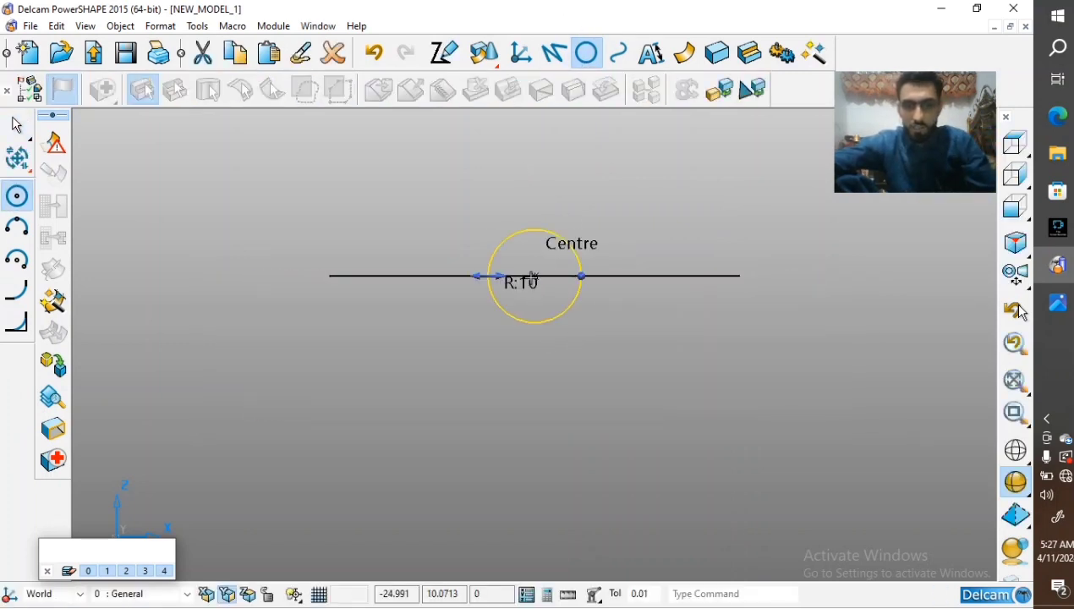
right_click(615, 192)
click(575, 211)
Check the channel's outer radius in the reference drawing and set the circle's radius to 30
double_click(551, 230)
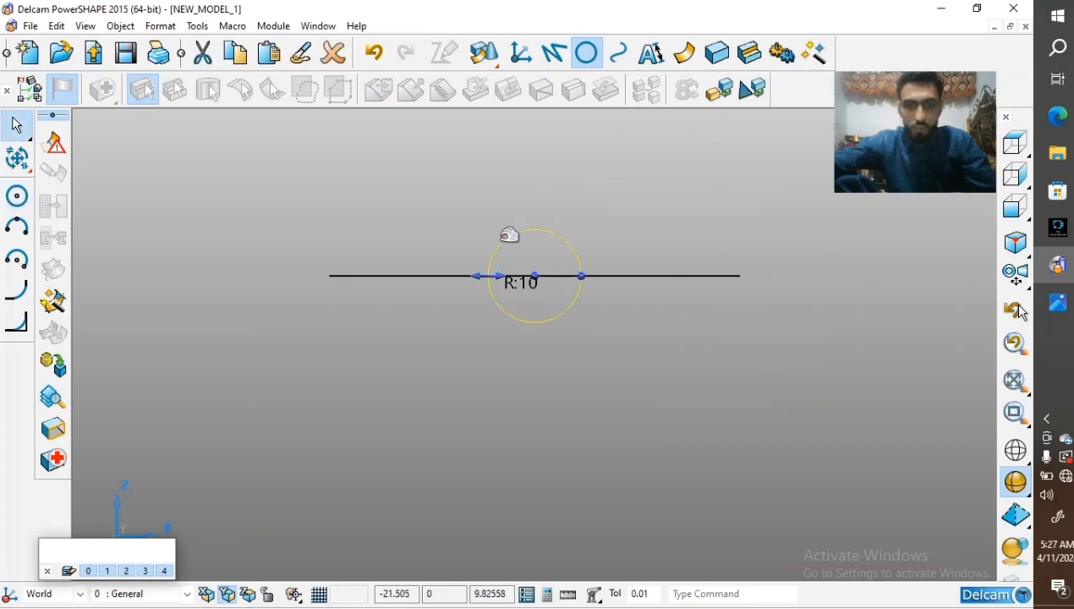
click(1058, 309)
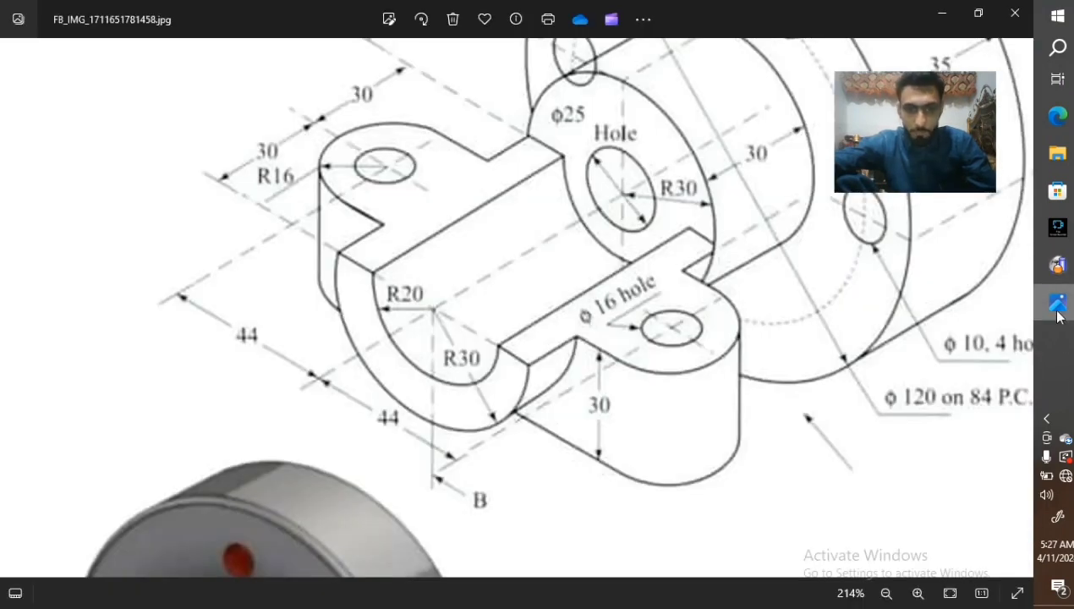
click(1058, 308)
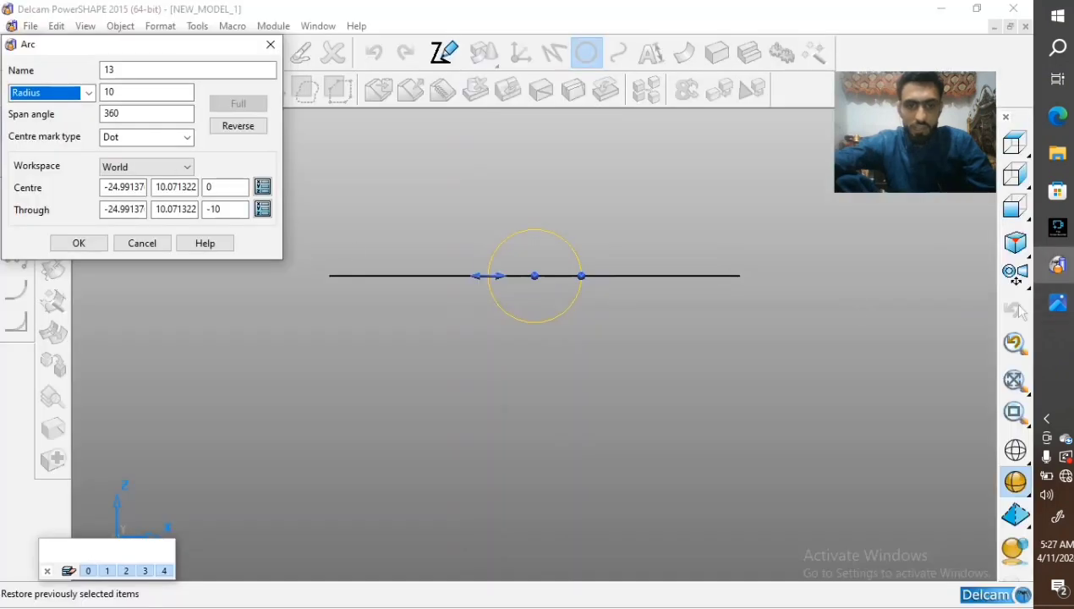
click(88, 93)
click(136, 93)
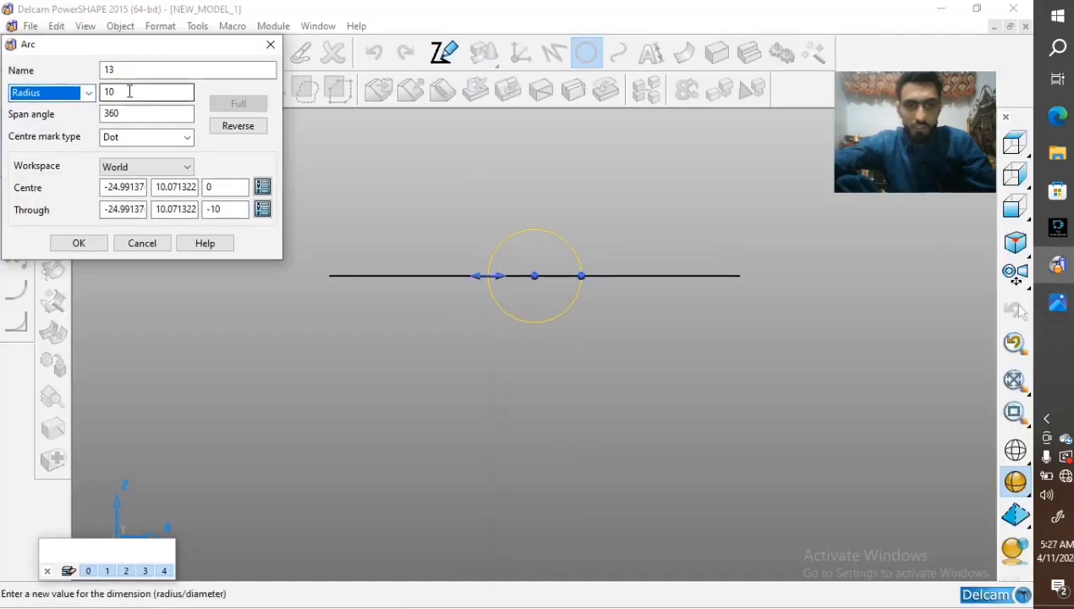
drag(135, 93, 91, 101)
text(3)
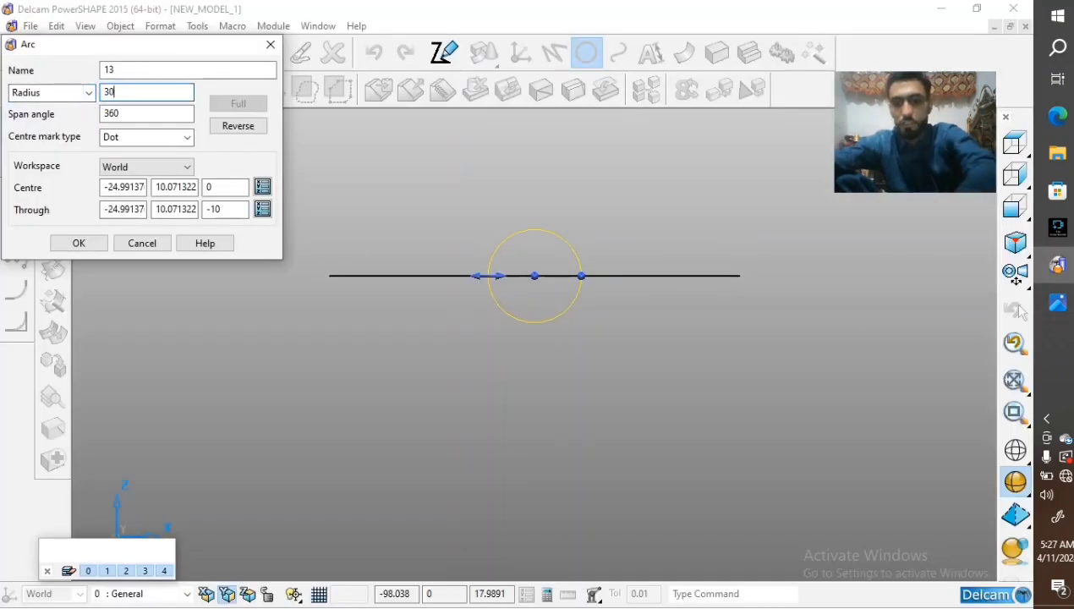
text(0)
key(Return)
click(1058, 309)
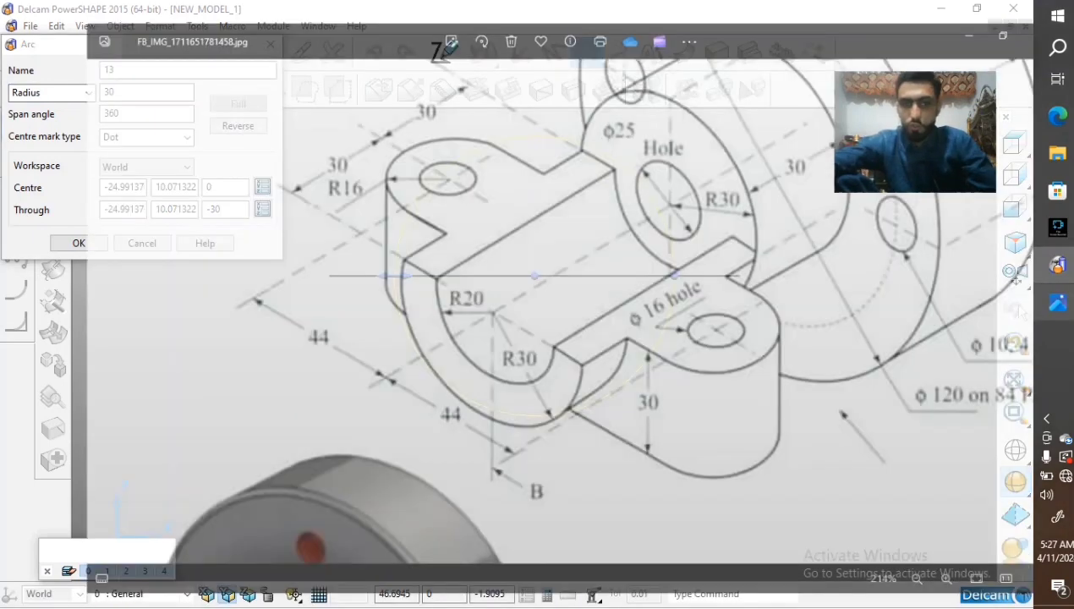
click(1058, 305)
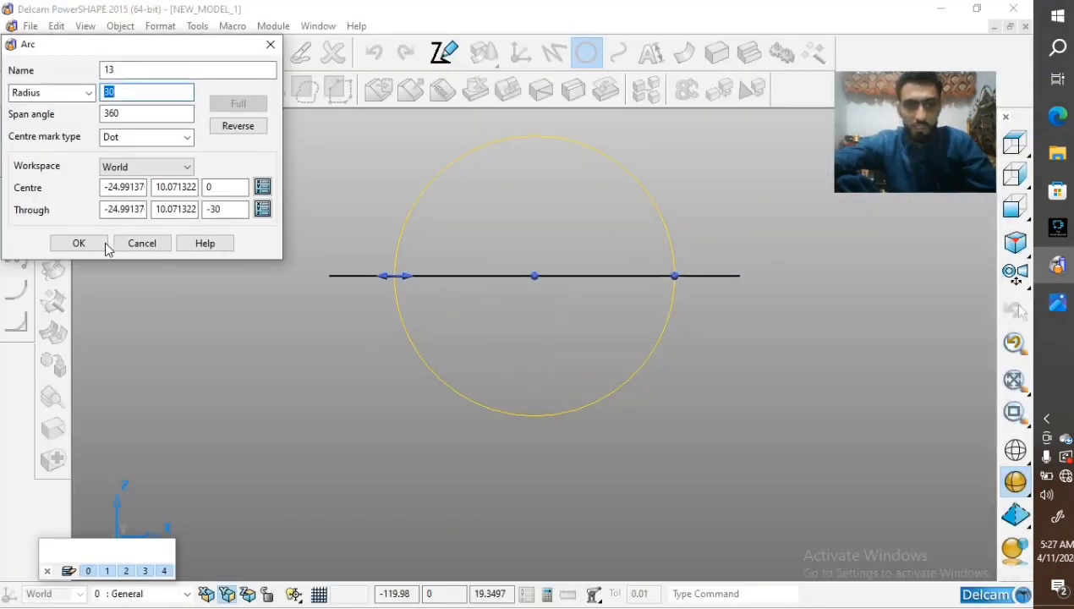
click(84, 242)
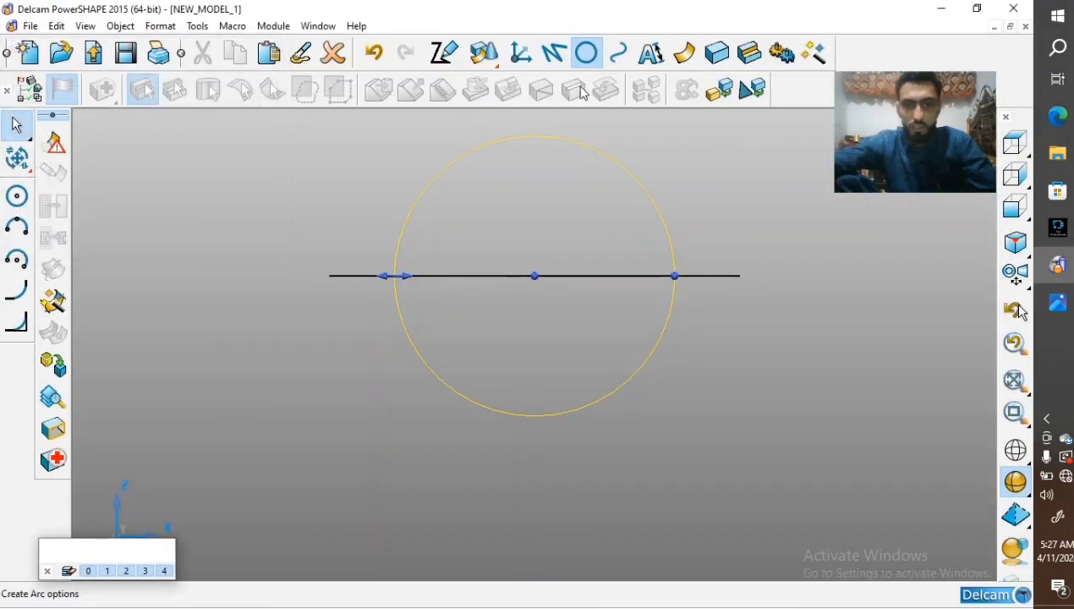
Create a second circle concentric with the first and set its radius to 20
click(533, 271)
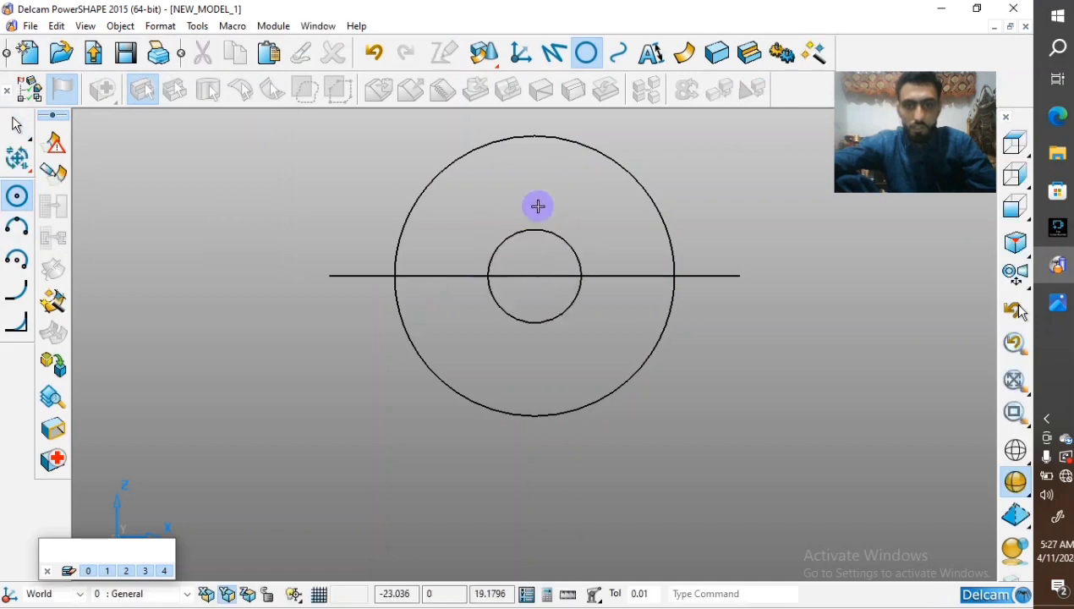
key(Escape)
double_click(531, 229)
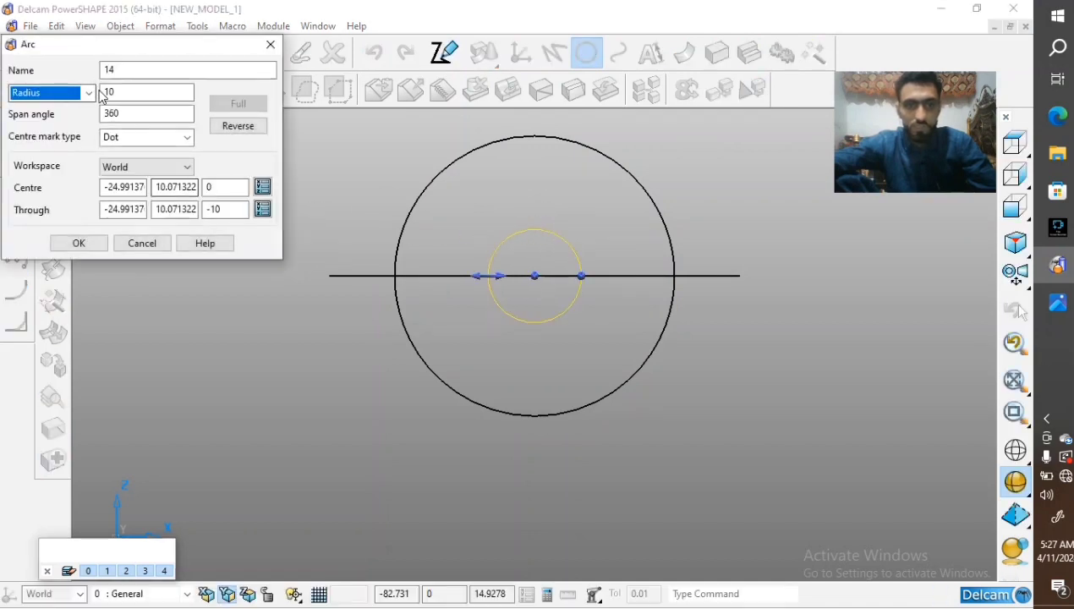
click(91, 94)
click(132, 91)
drag(132, 91, 65, 99)
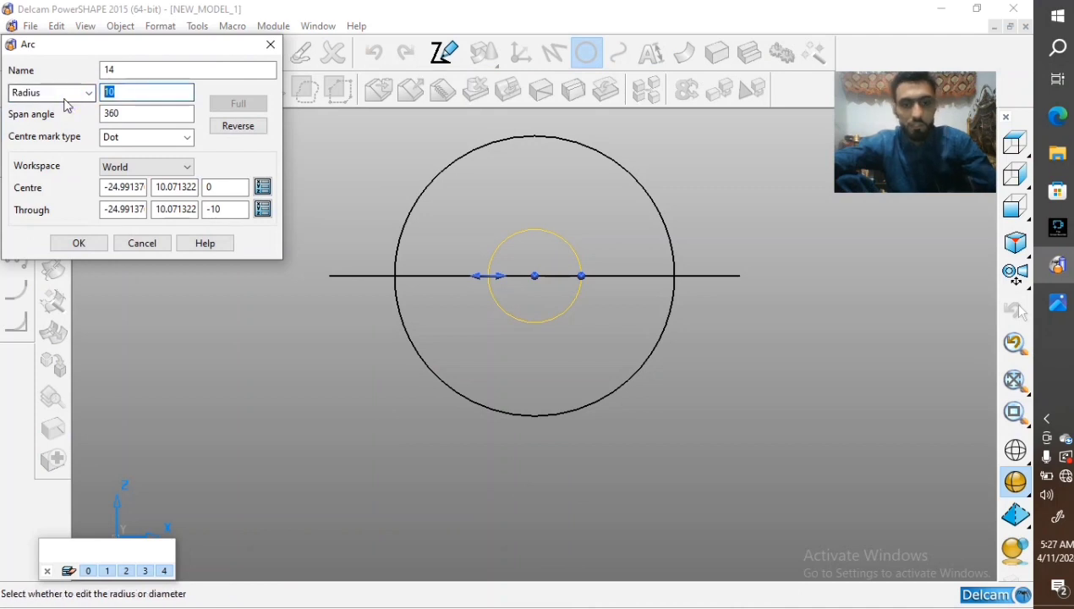
key(Tab)
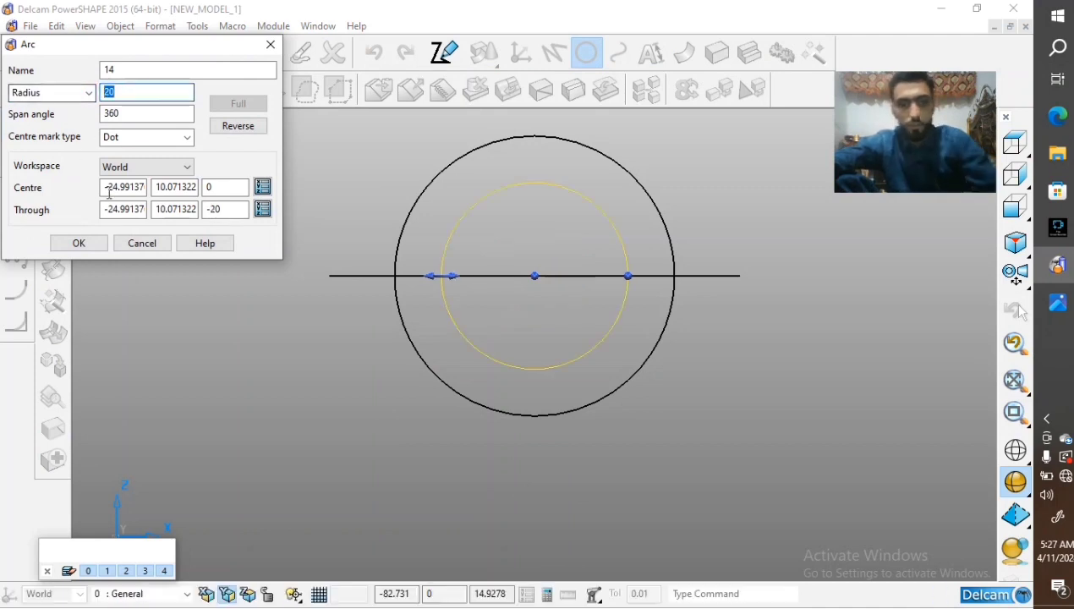
click(103, 244)
Bring the slot-shaped solid back into view together with both circles
middle_drag(184, 223, 428, 201)
click(451, 241)
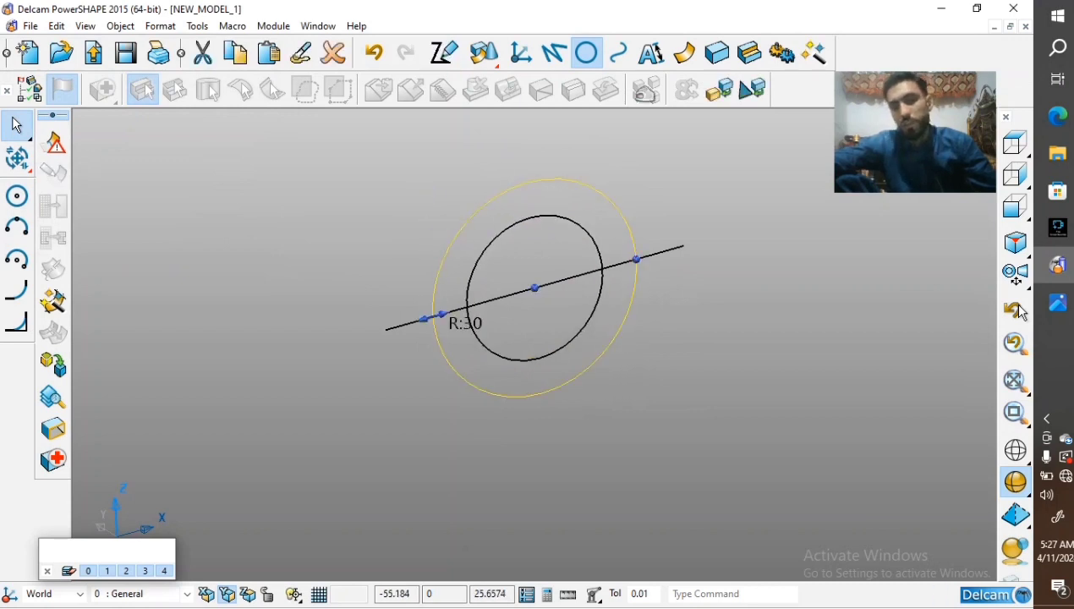
mouse_move(1015, 480)
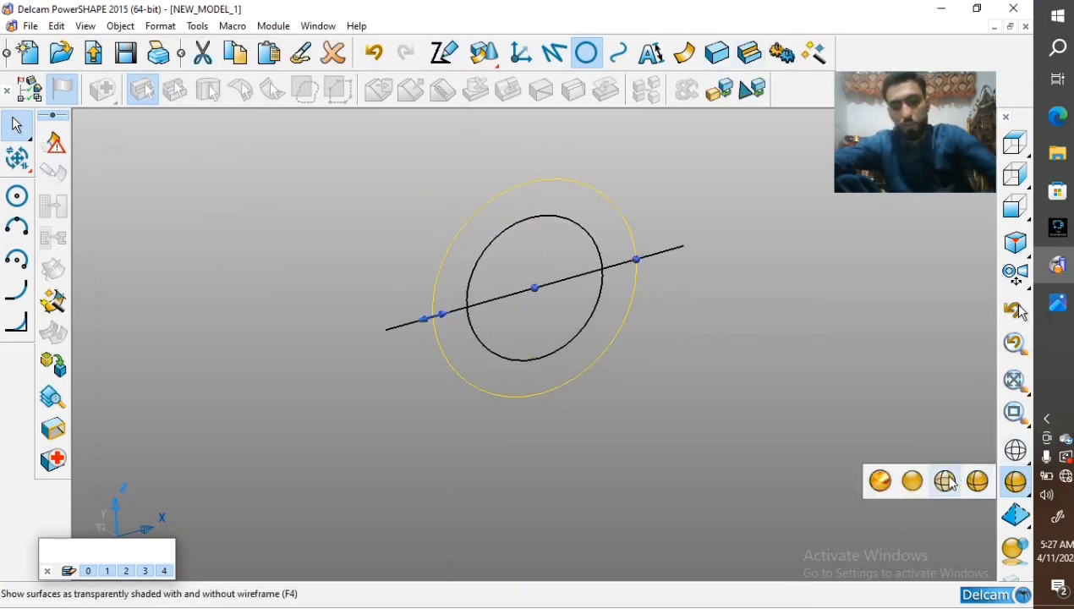
click(946, 481)
click(837, 449)
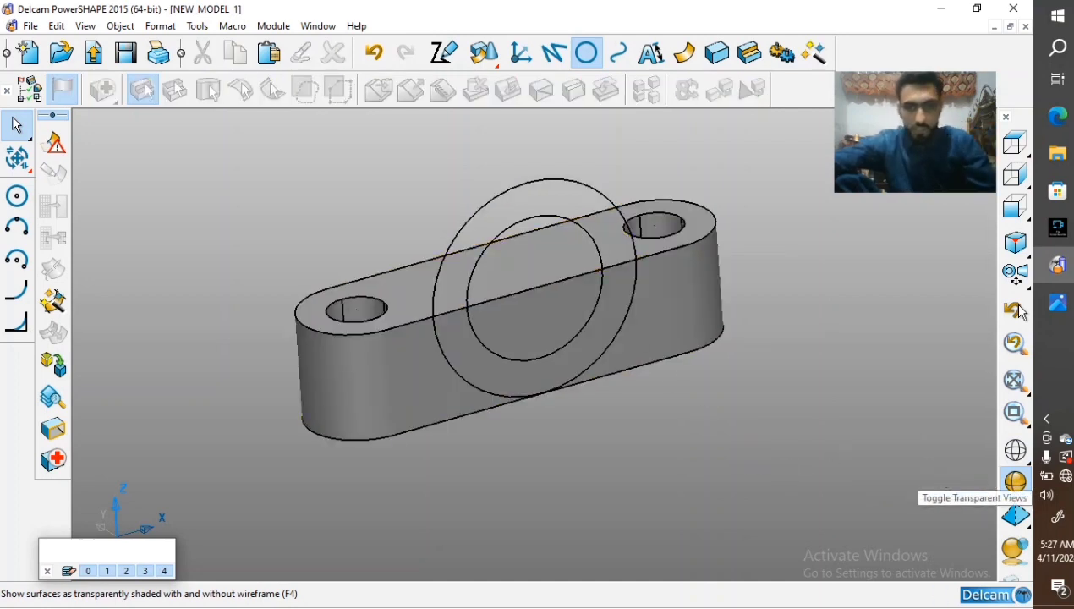
Extrude the radius 30 circle into a solid cylinder running back across the slot-shaped body
click(594, 182)
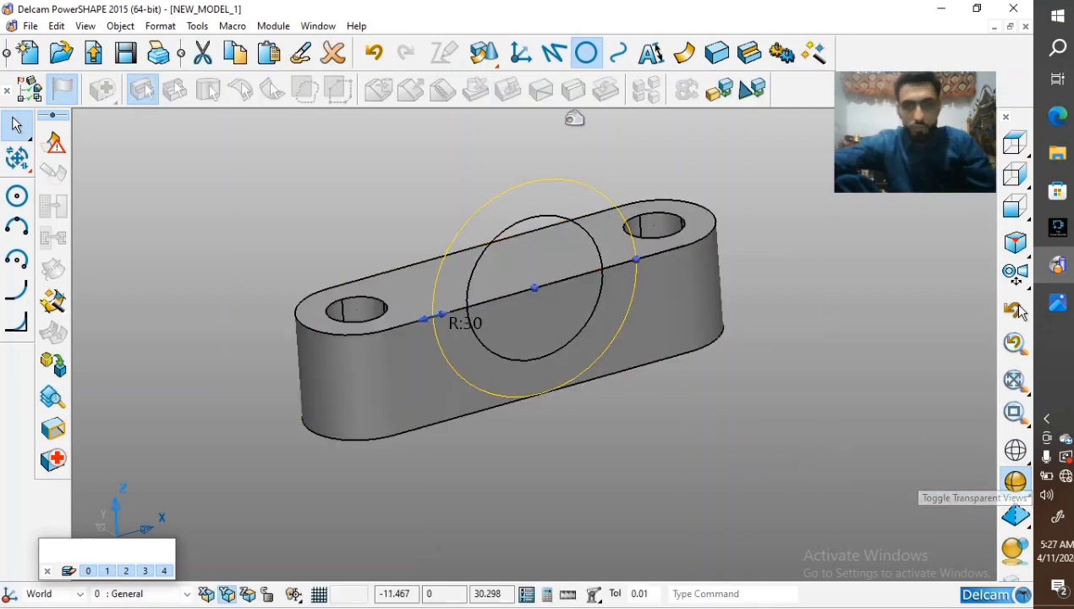
click(715, 54)
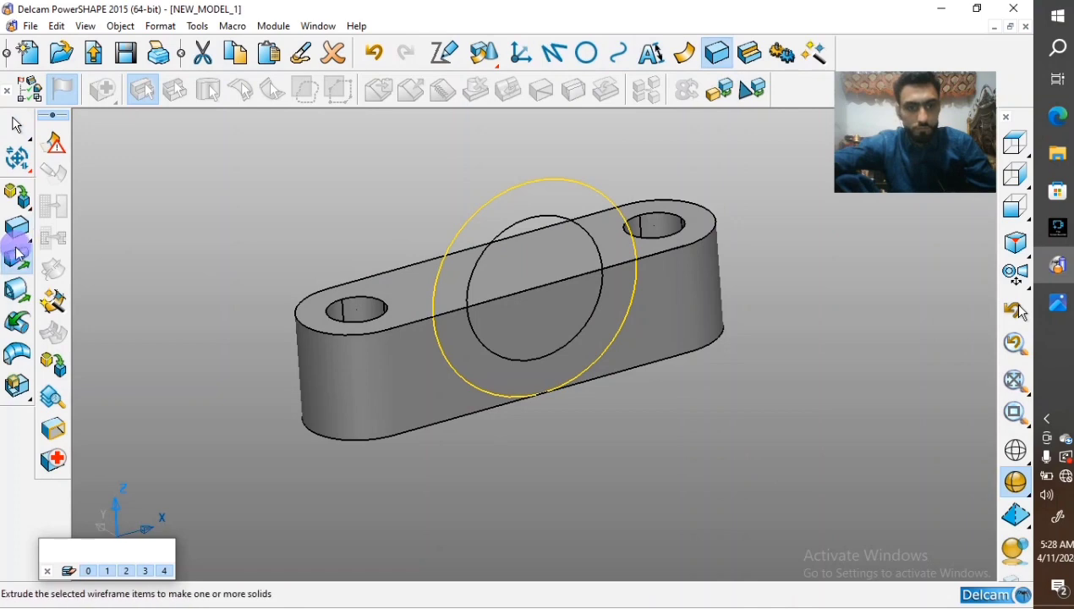
click(18, 254)
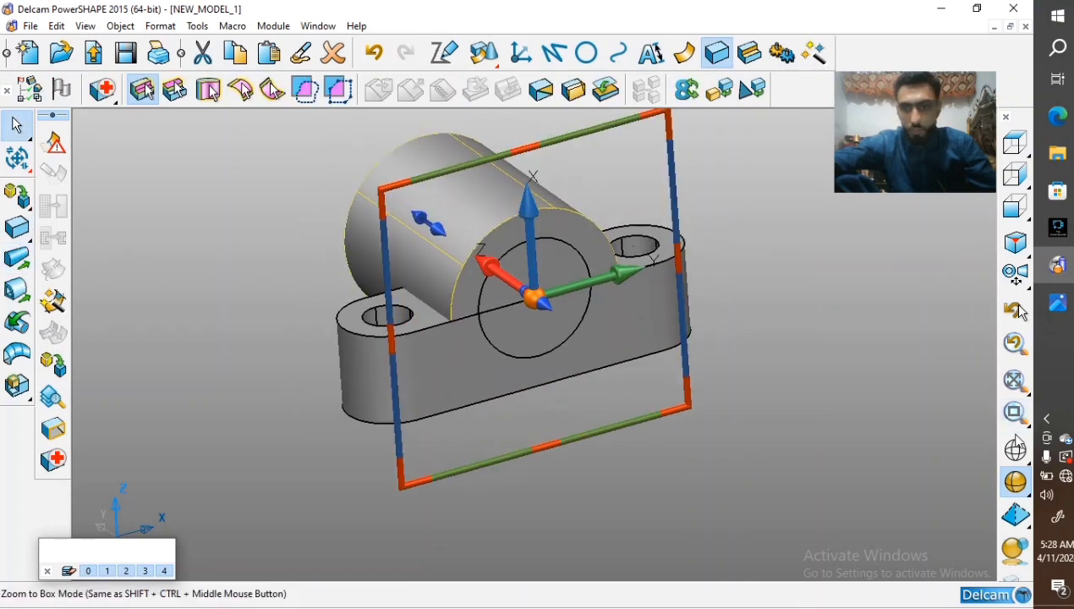
Check the channel's length in the reference drawing and dimension the distance from the lug hole's centre to the cylinder's front end in top view
click(1058, 304)
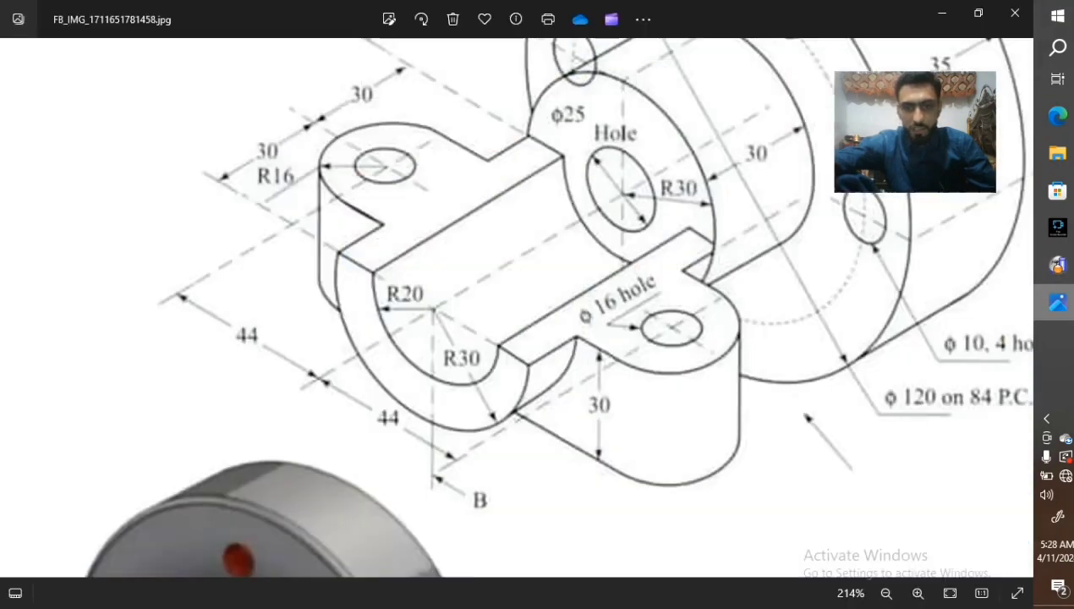
click(1058, 302)
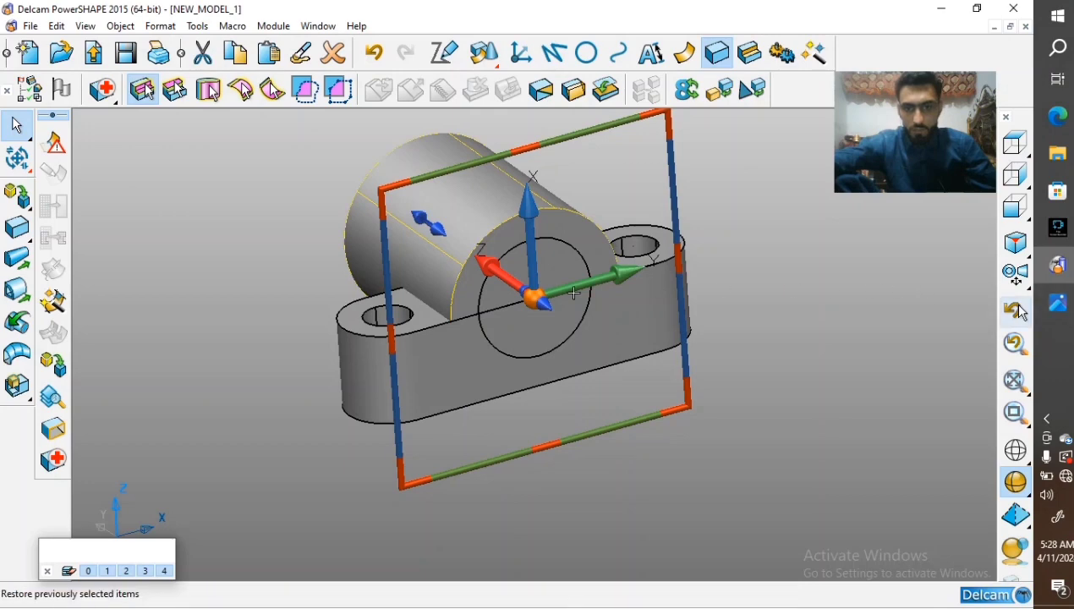
middle_drag(592, 292, 676, 339)
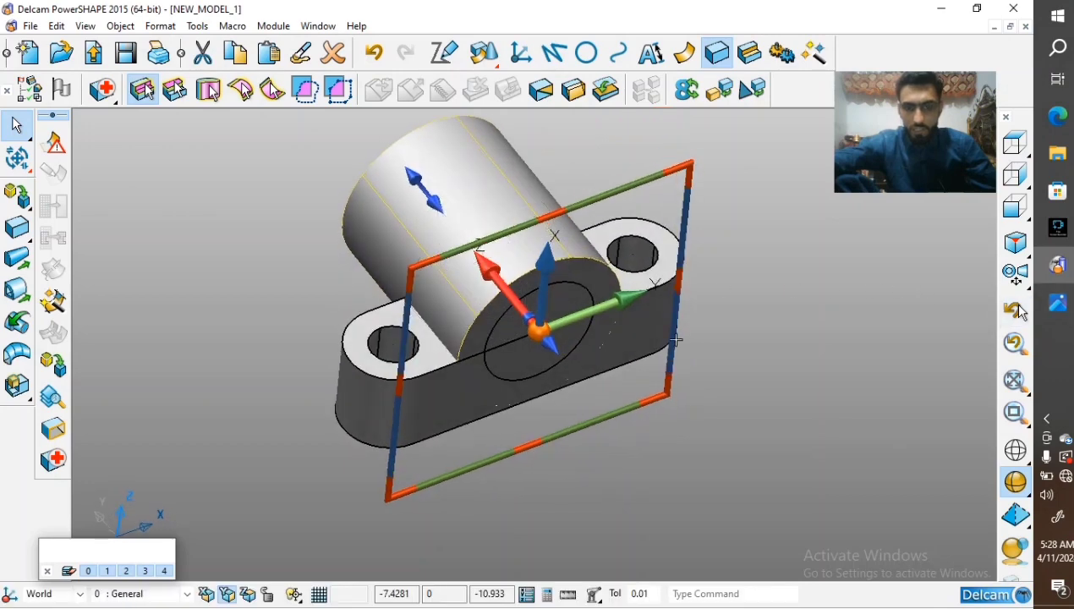
click(1015, 142)
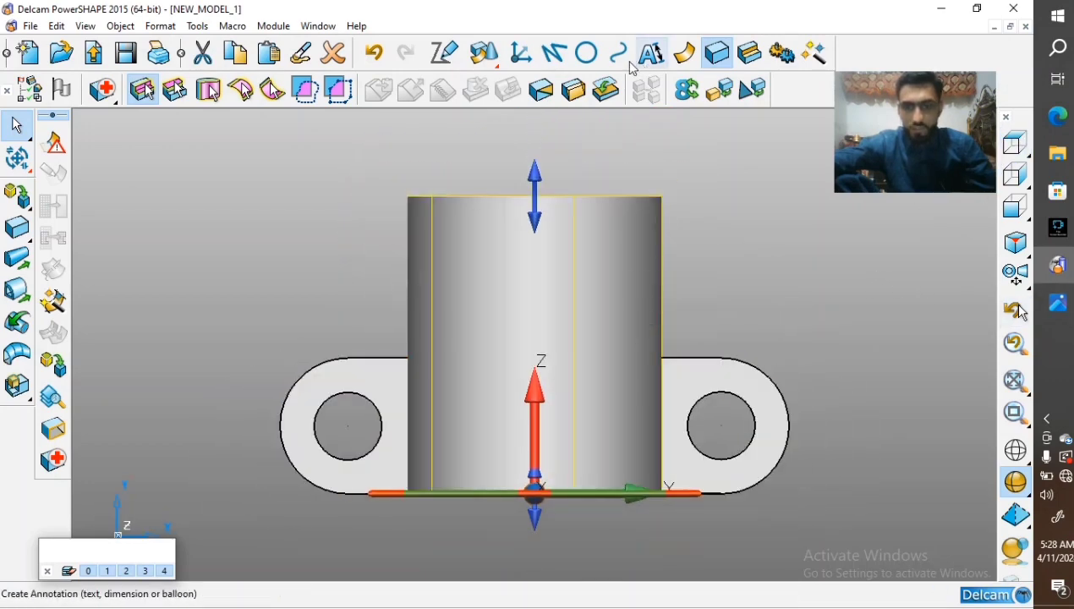
click(650, 52)
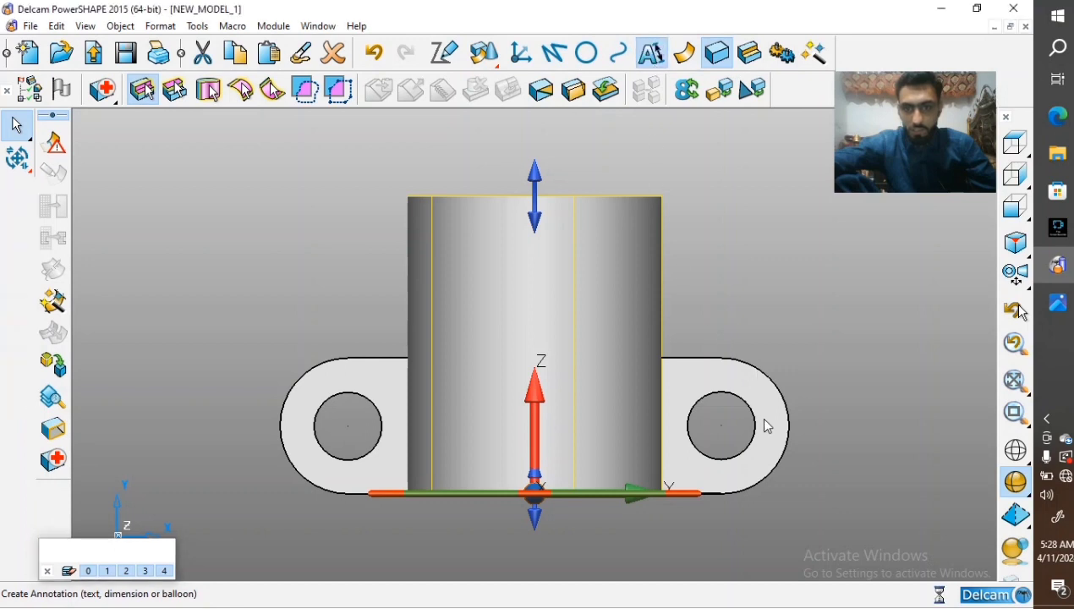
click(721, 426)
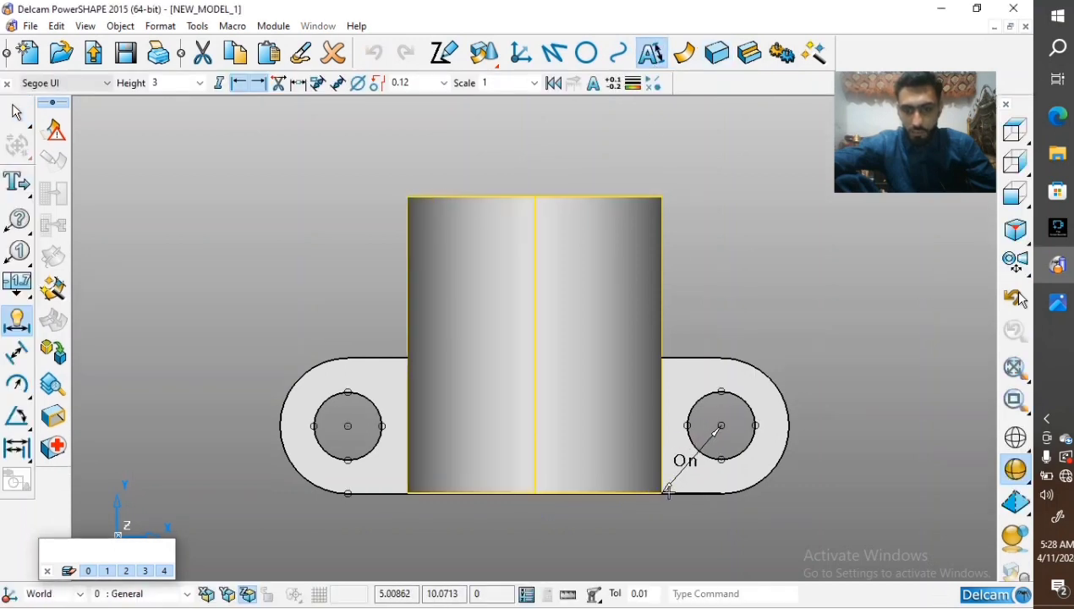
click(661, 492)
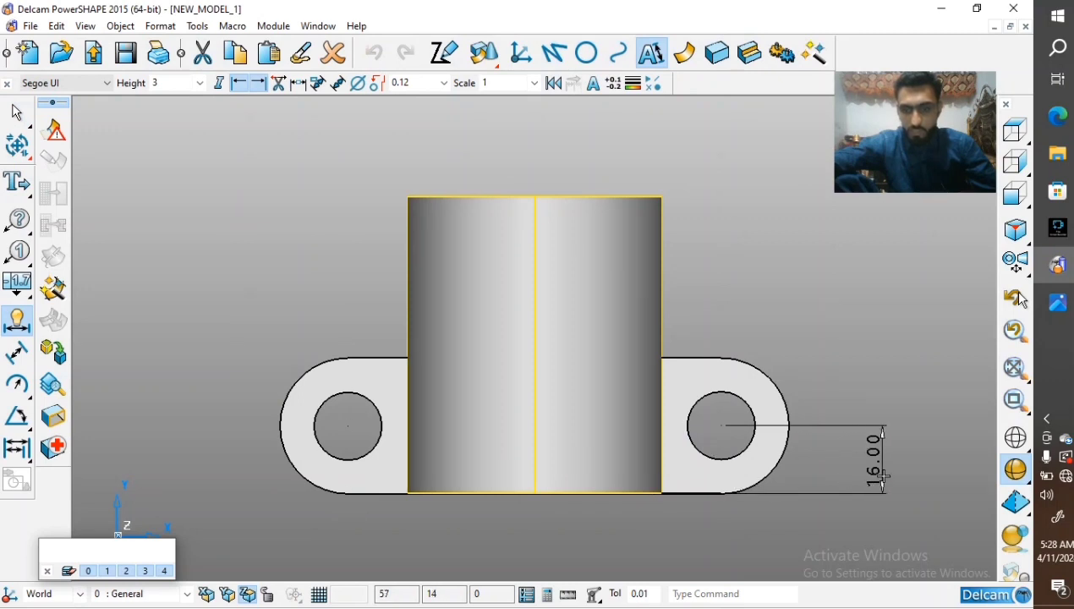
key(Escape)
click(628, 266)
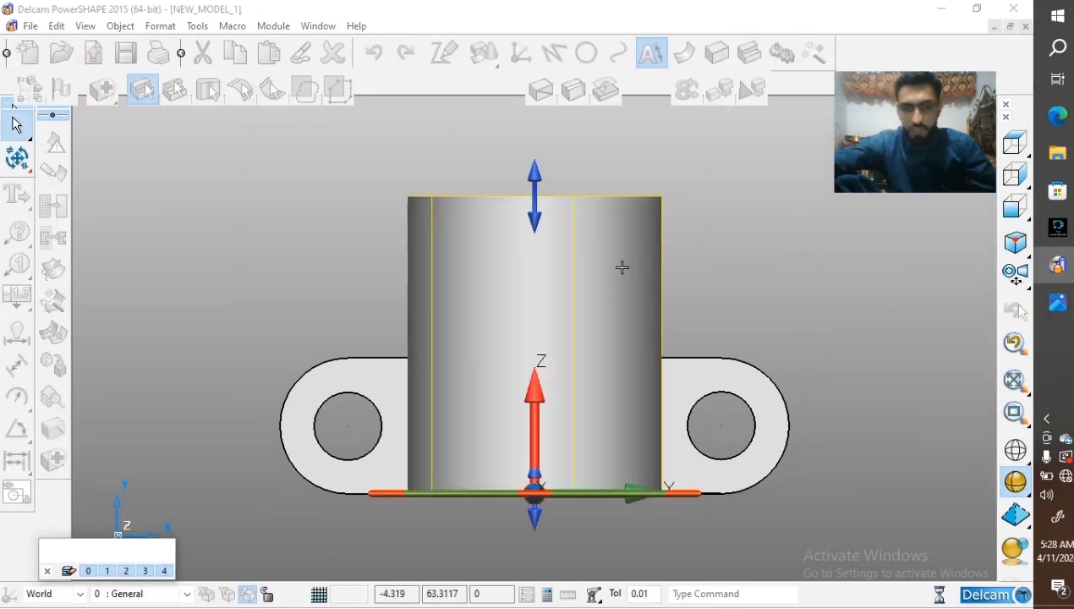
double_click(622, 267)
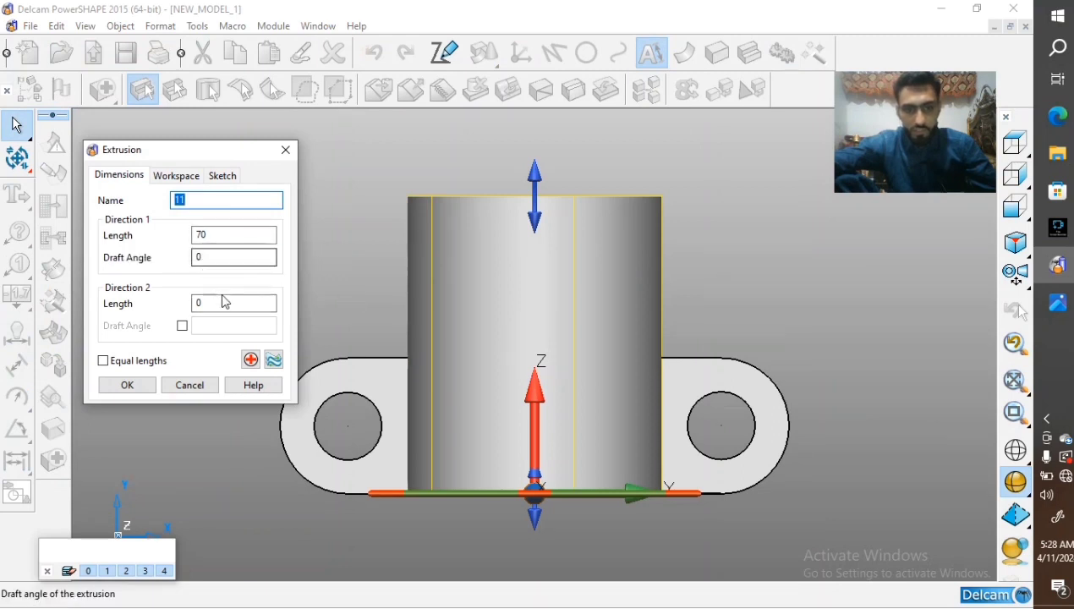
click(195, 303)
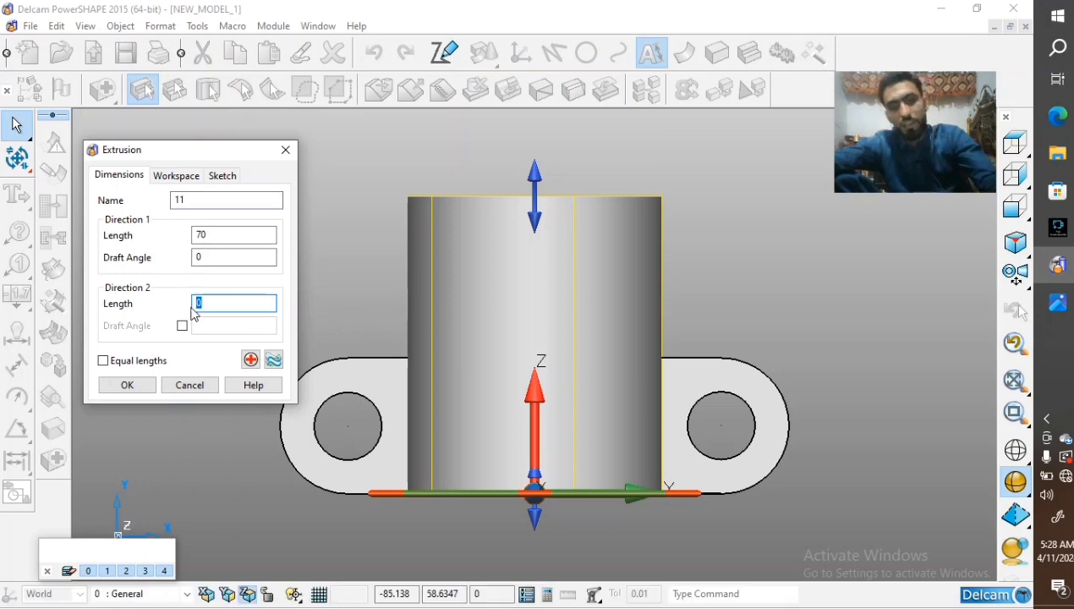
click(1062, 308)
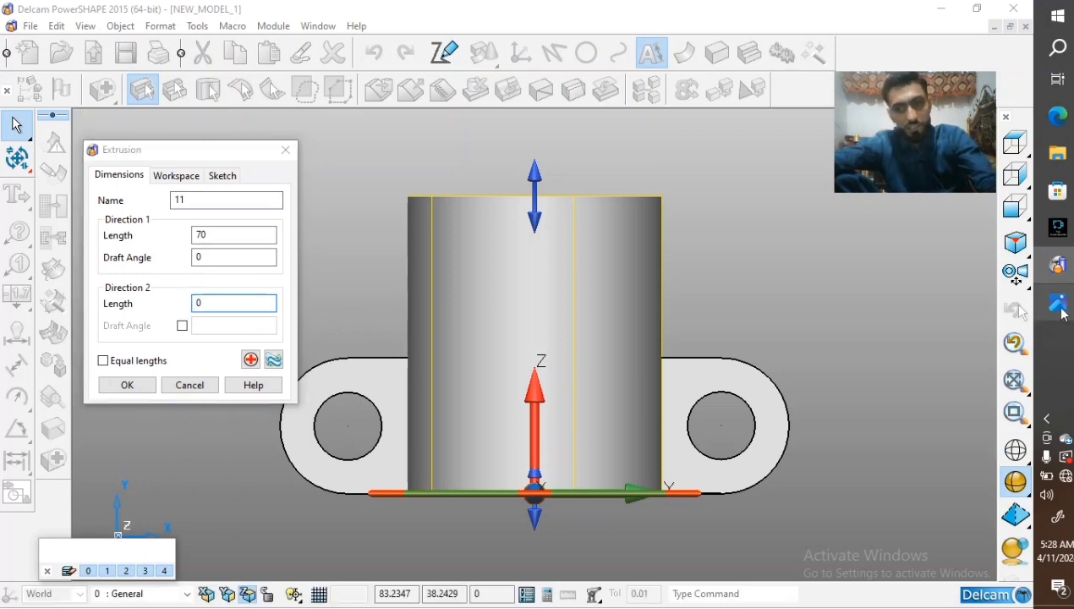
click(1062, 310)
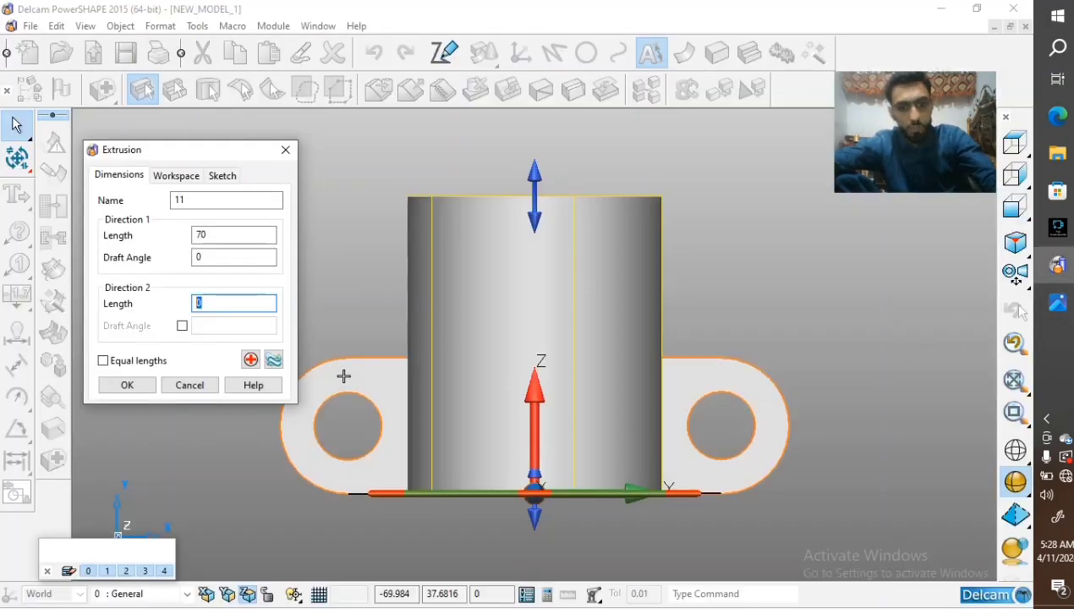
key(Return)
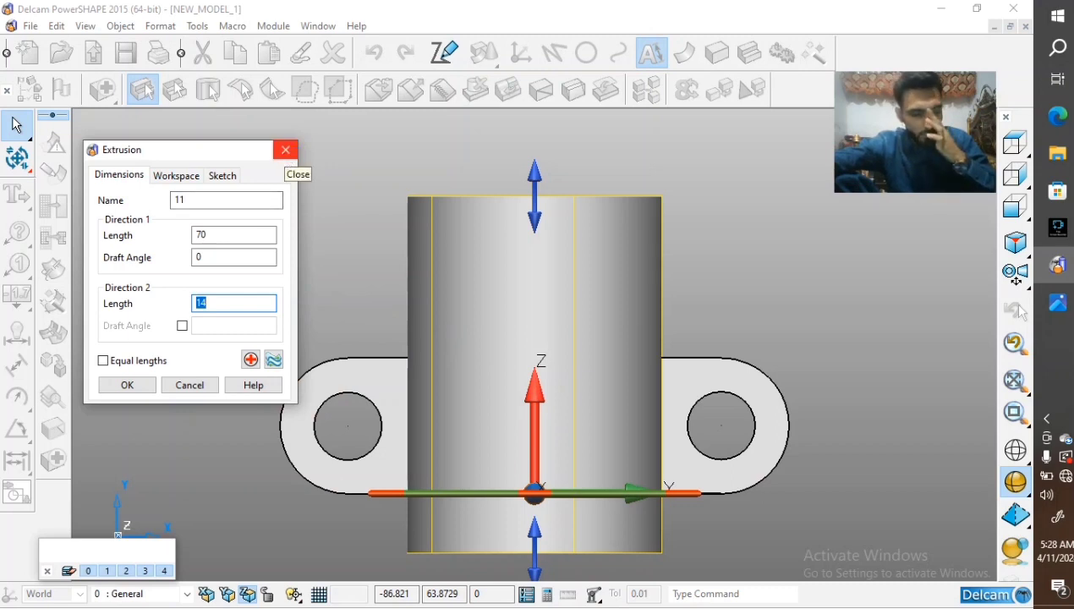
click(285, 150)
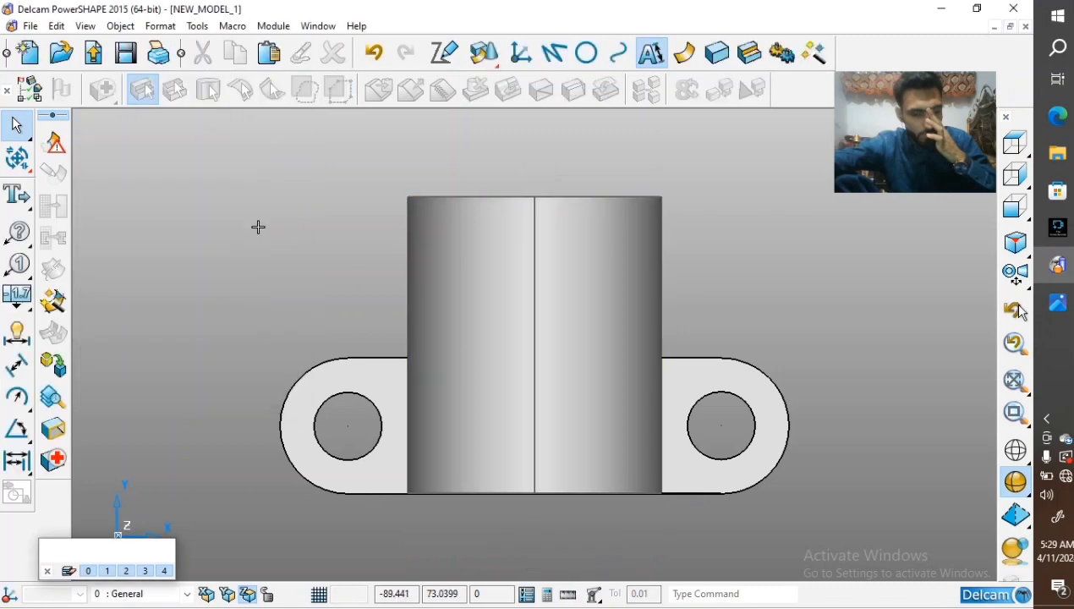
Extend the cylinder's extrusion past the front of the slot-shaped body by setting its Direction 2 length to 14
scroll(577, 325, up, 2)
scroll(549, 329, down, 3)
click(471, 285)
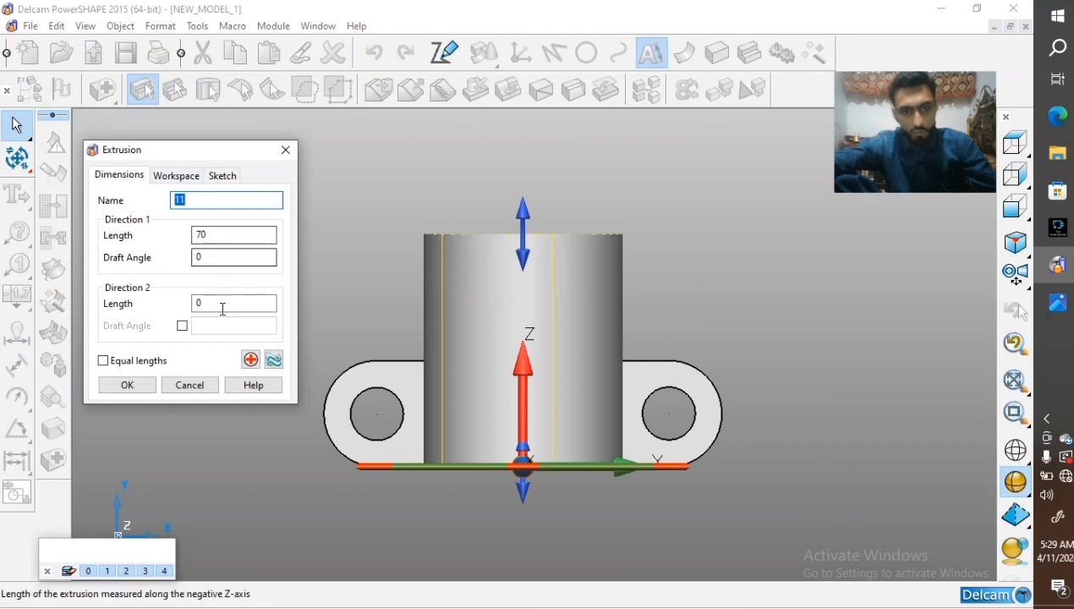
click(222, 305)
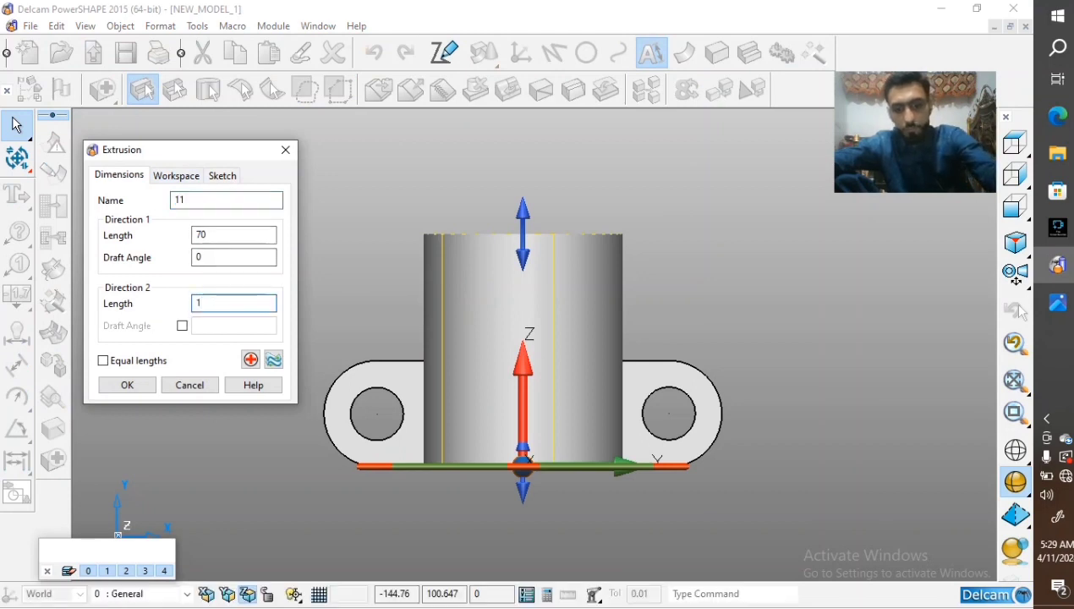
text(14)
key(Return)
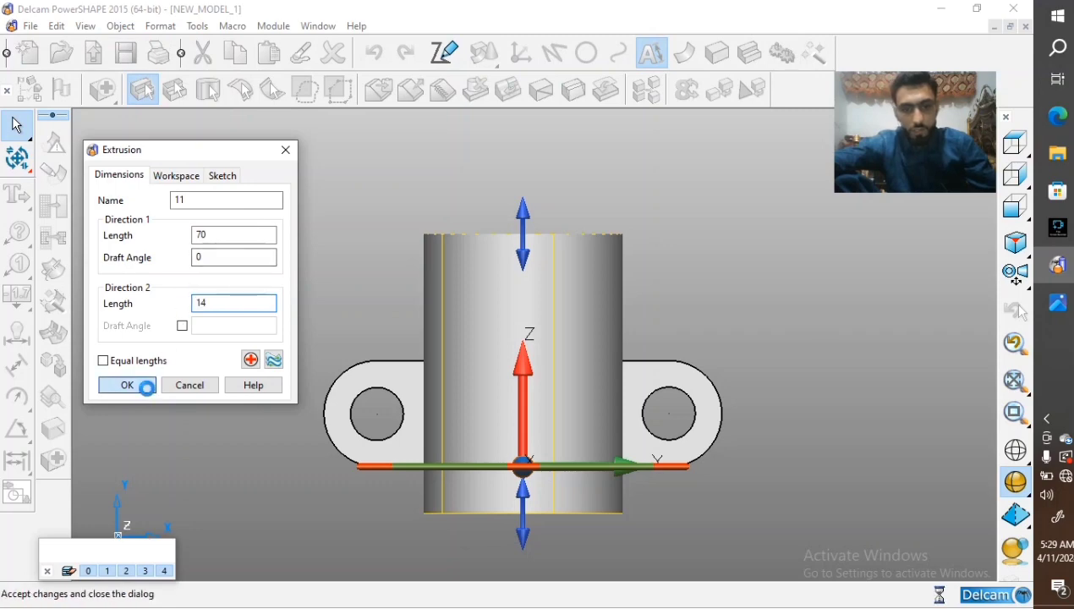
click(142, 386)
Delete the extruded cylinder, keeping the radius 30 circle
middle_drag(472, 478, 632, 319)
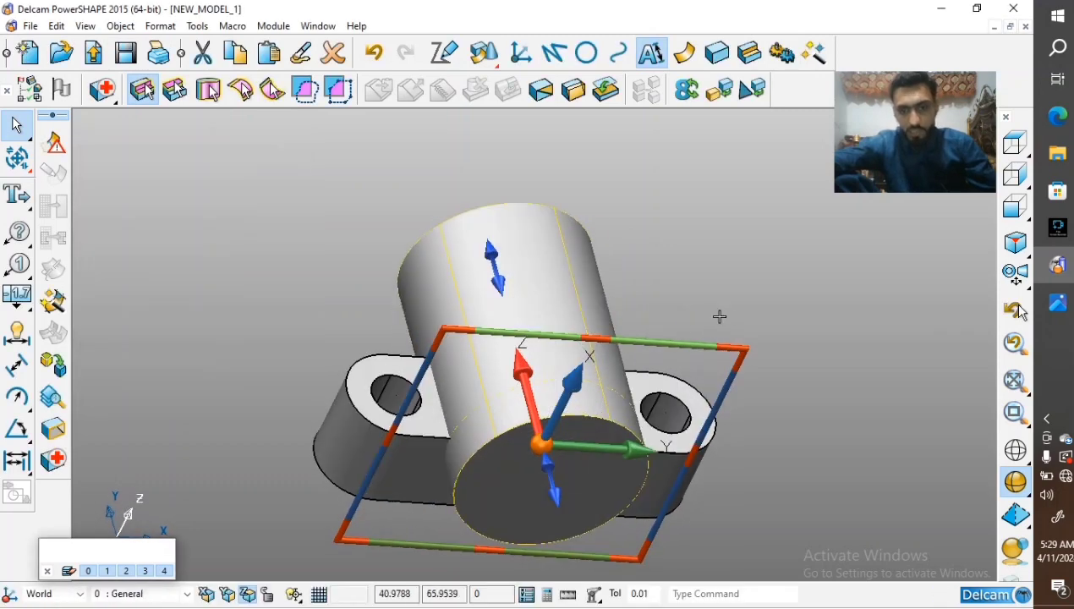
click(736, 266)
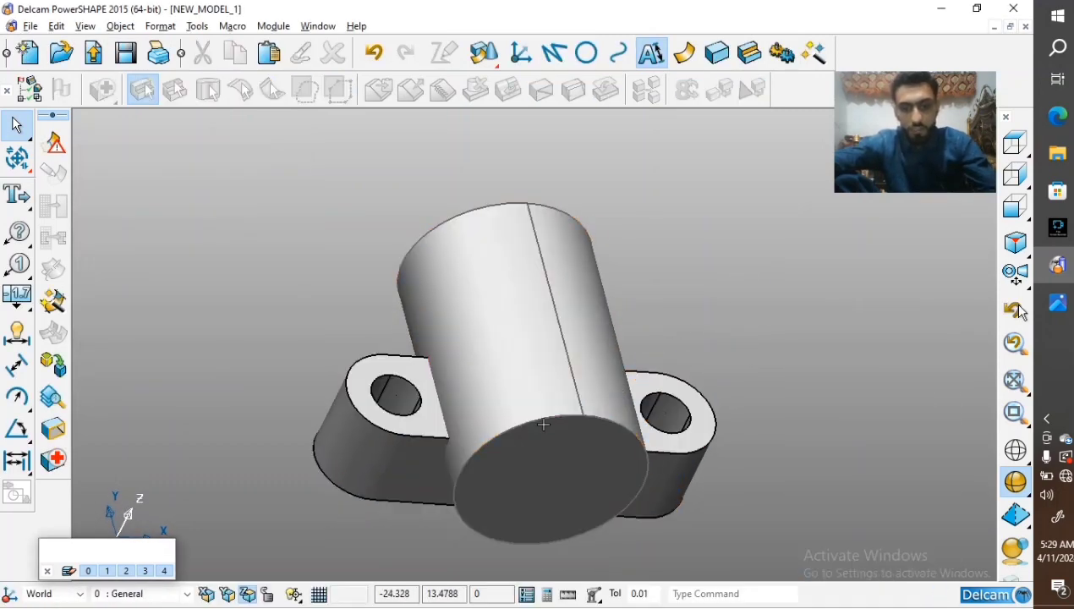
click(554, 413)
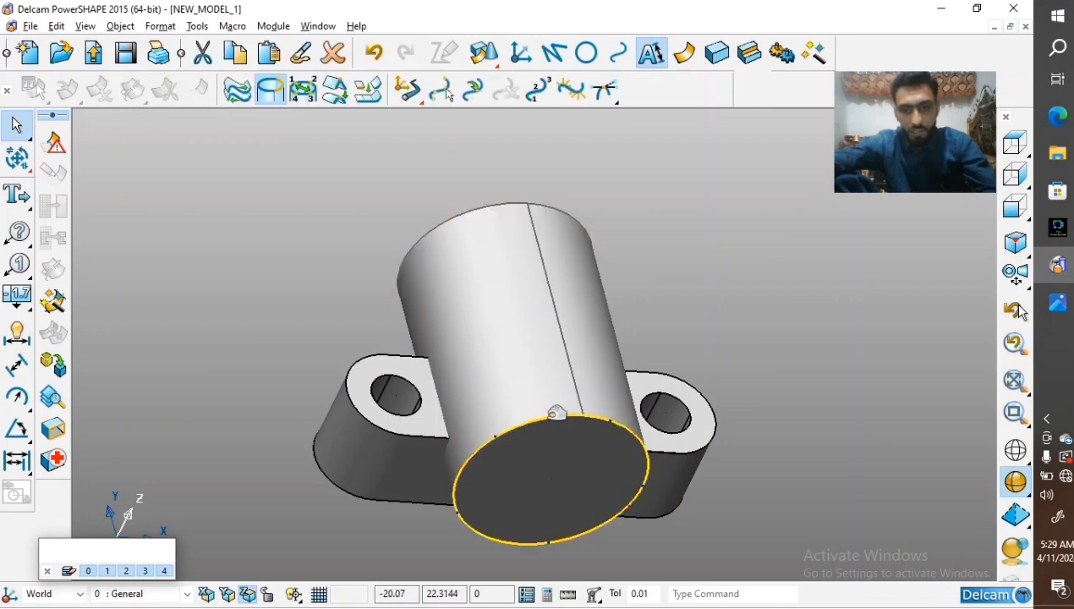
click(501, 237)
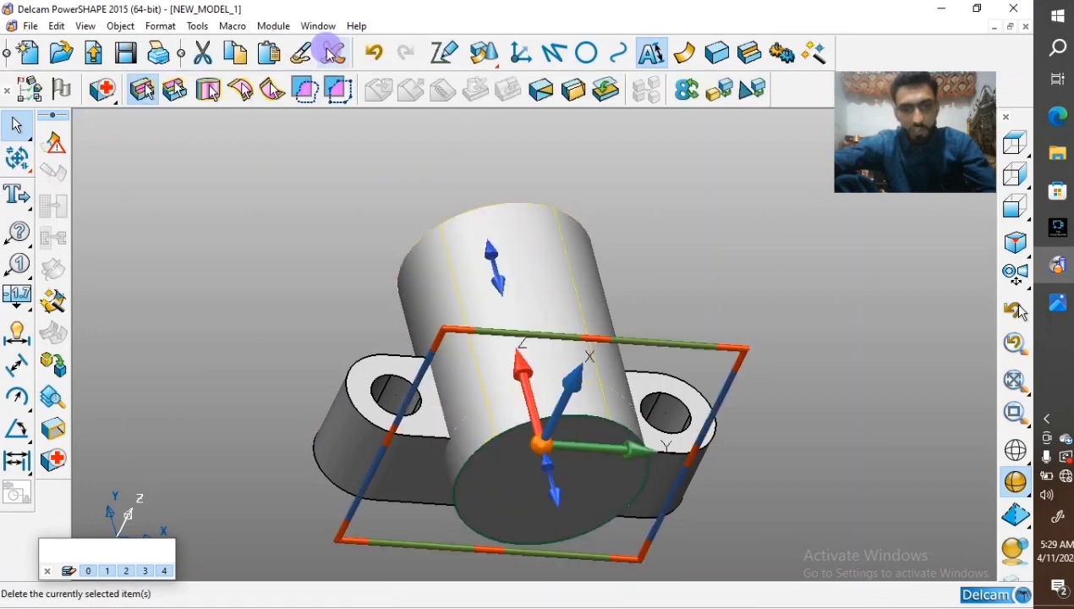
click(334, 53)
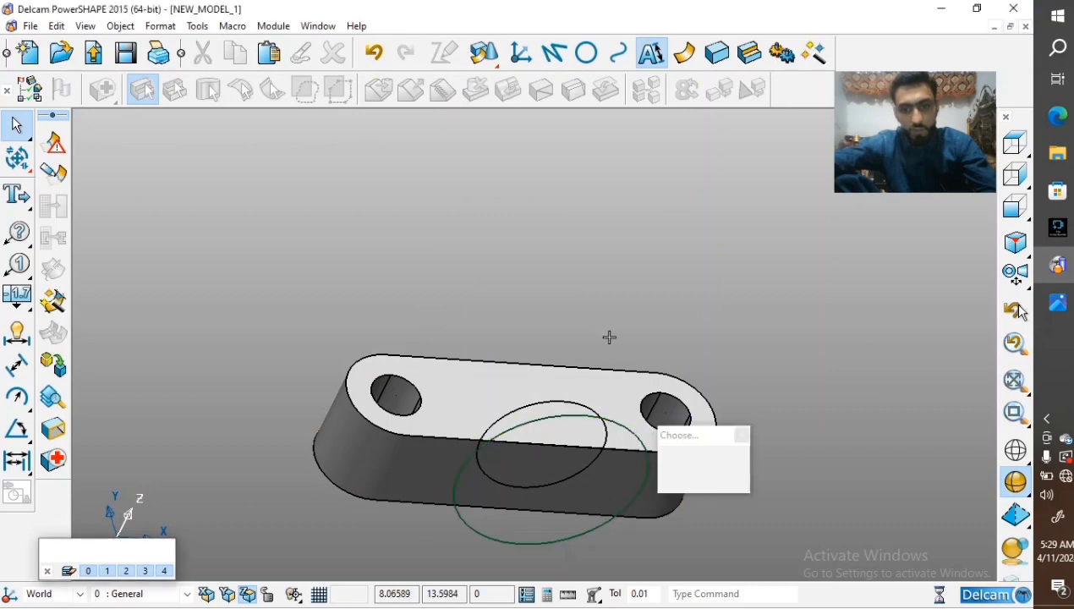
Extrude the radius 30 circle again with a Direction 1 length of 0 and a Direction 2 length of 60
click(647, 441)
click(716, 52)
click(17, 256)
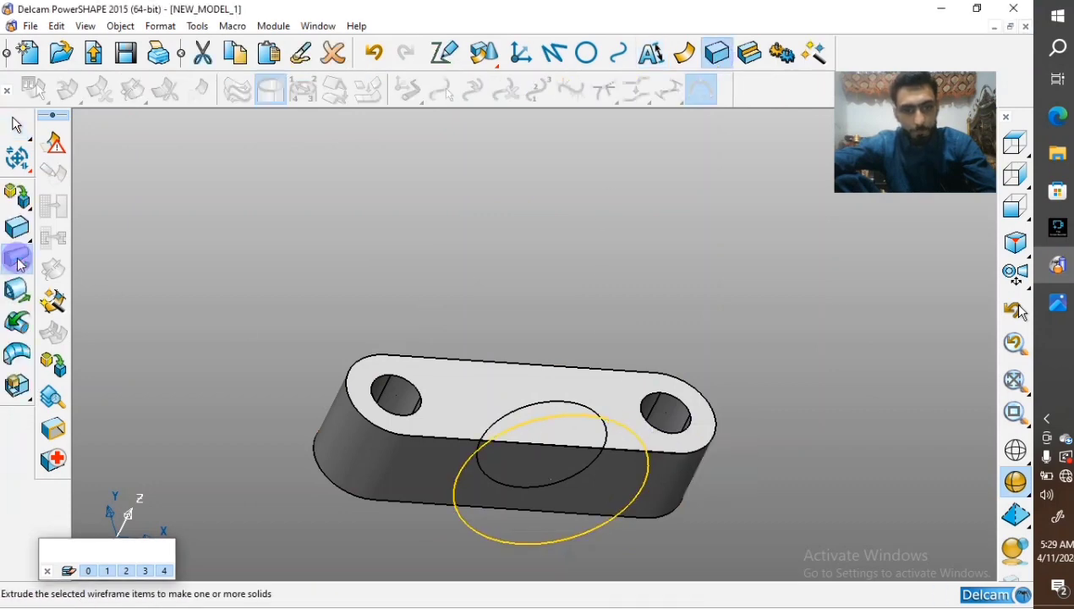
scroll(381, 439, down, 2)
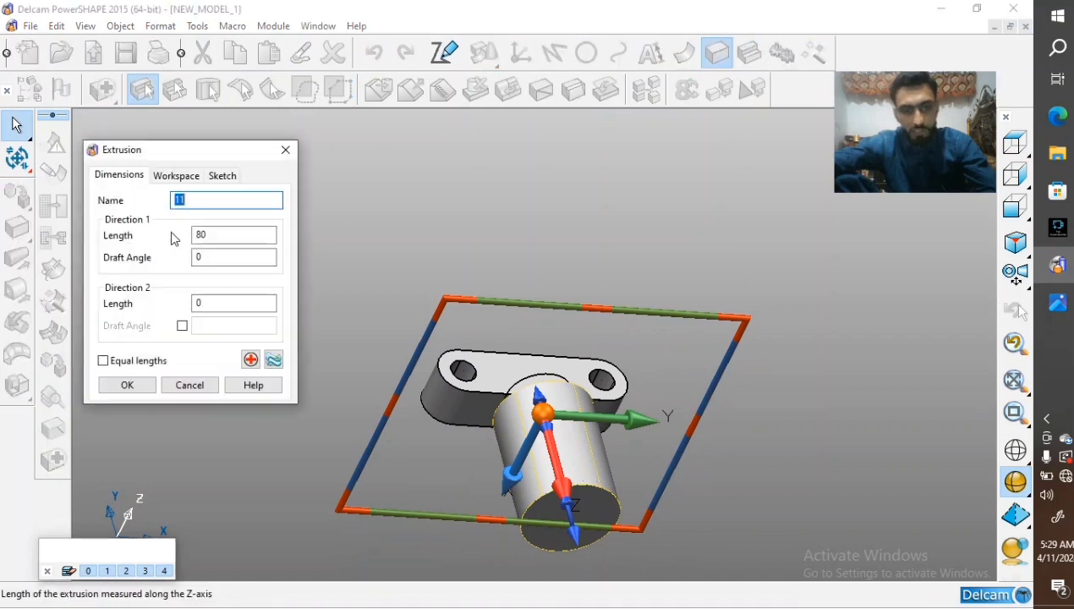
drag(211, 239, 159, 254)
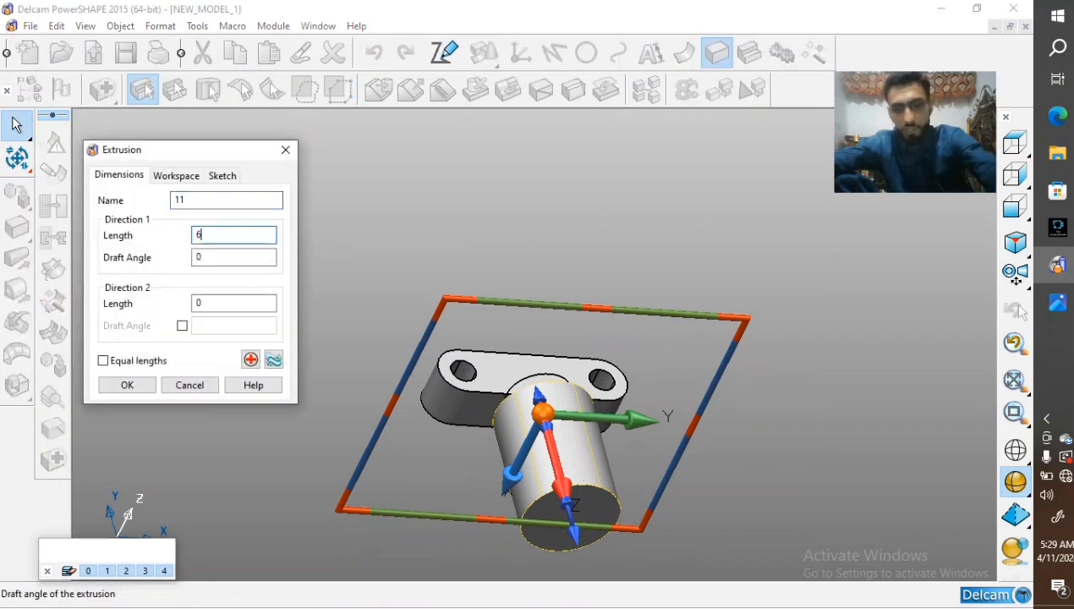
text(60)
drag(204, 303, 187, 304)
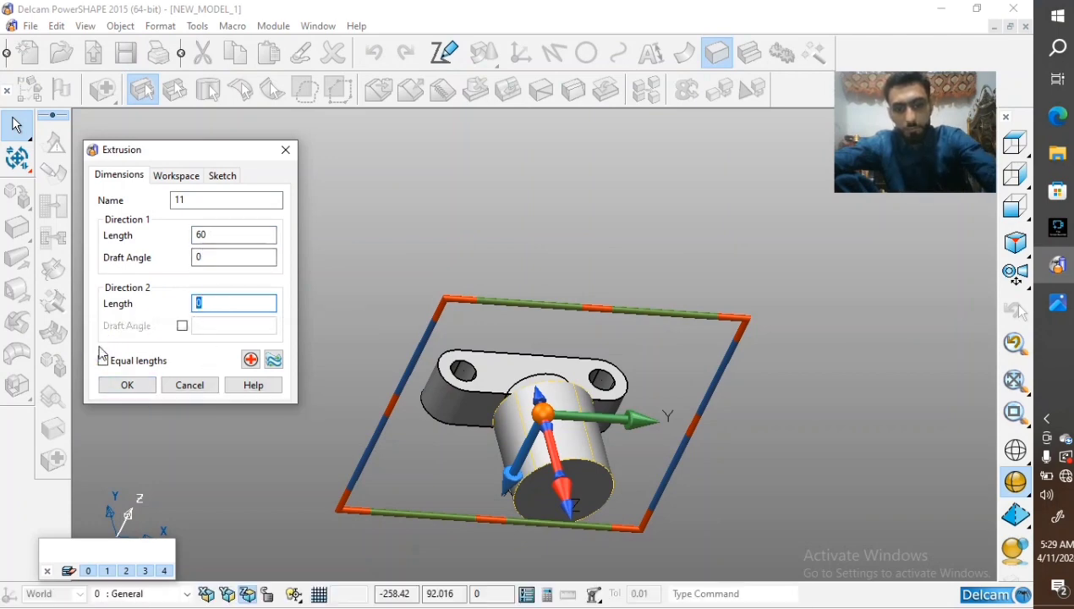
key(Return)
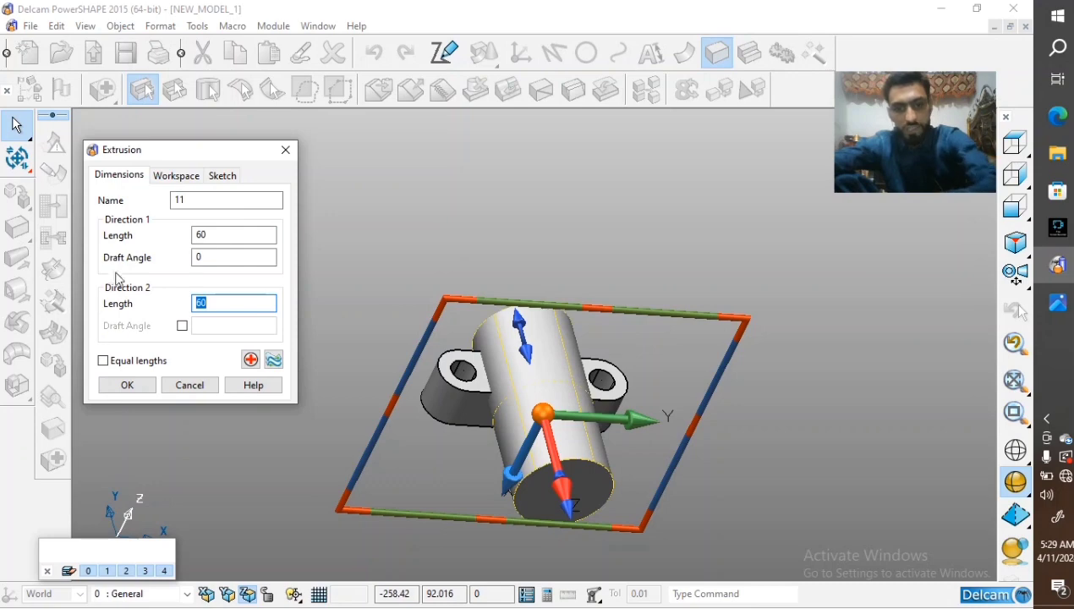
click(195, 235)
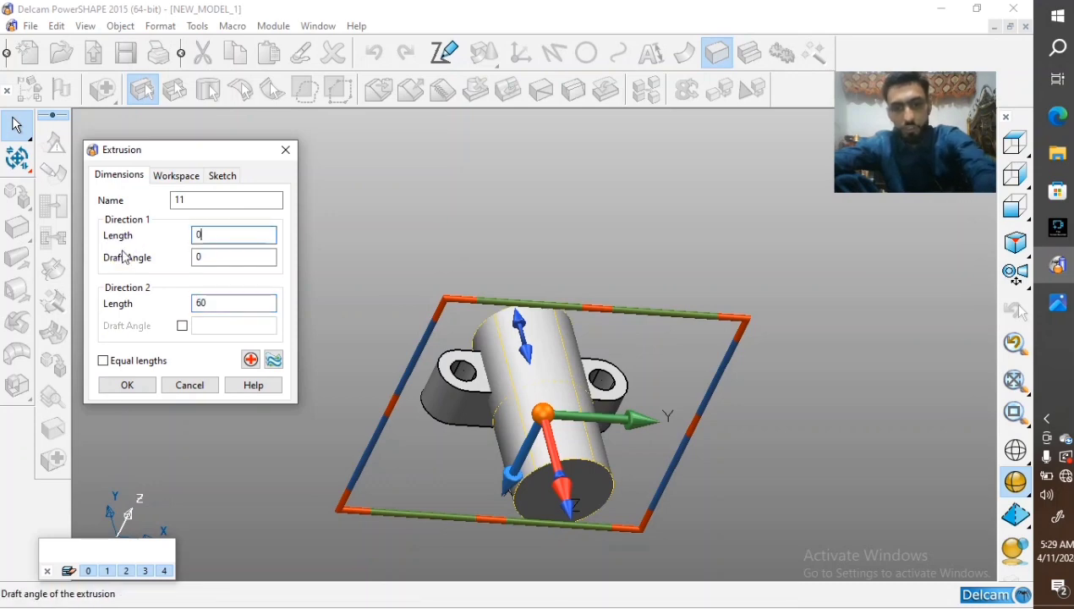
text(0)
click(129, 385)
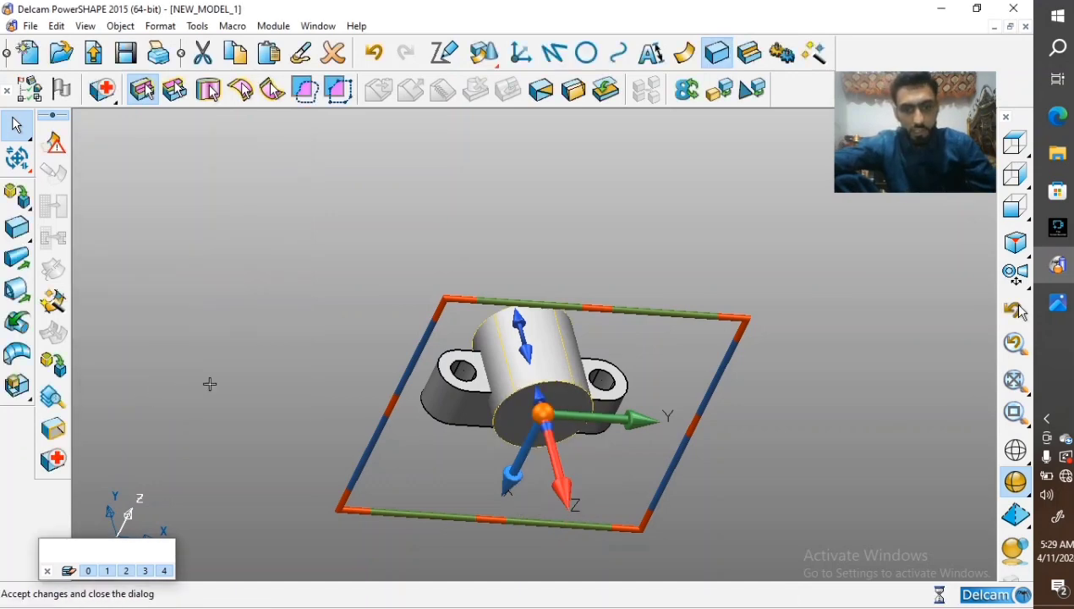
middle_drag(434, 342, 567, 329)
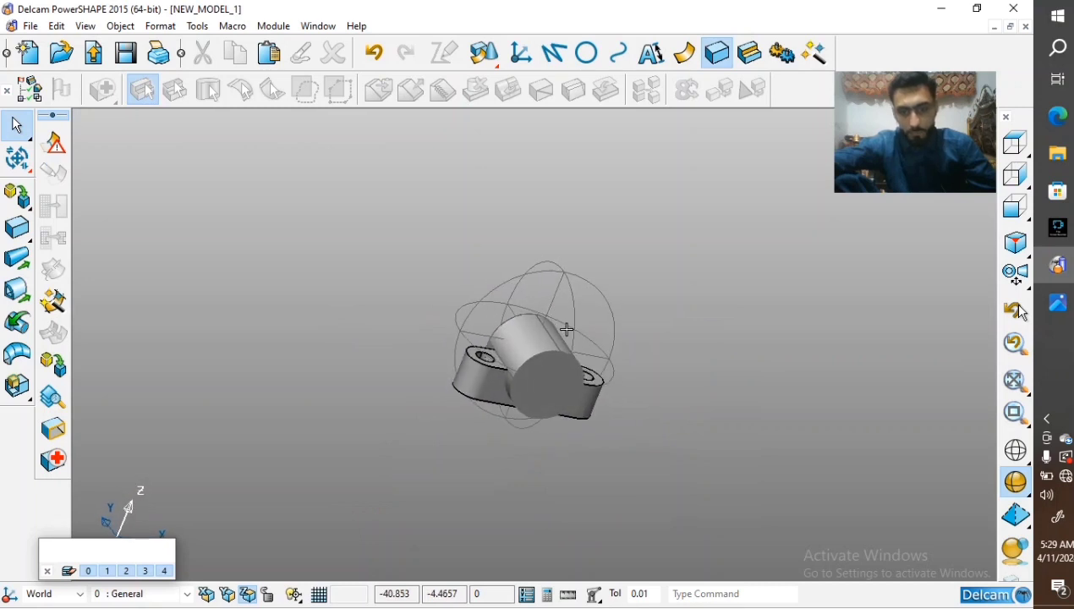
scroll(565, 345, up, 3)
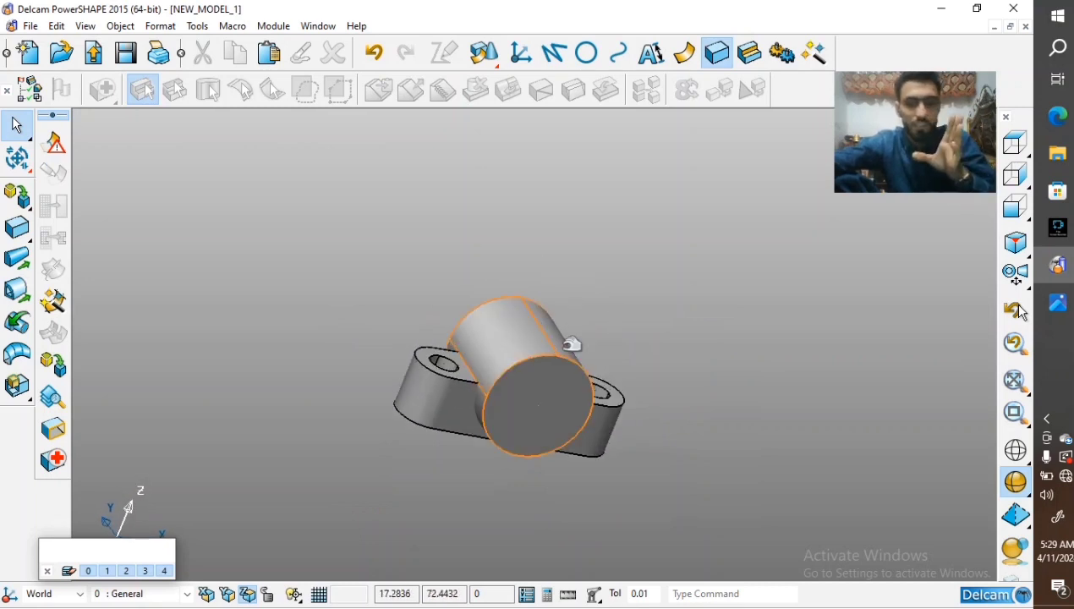
scroll(502, 402, up, 3)
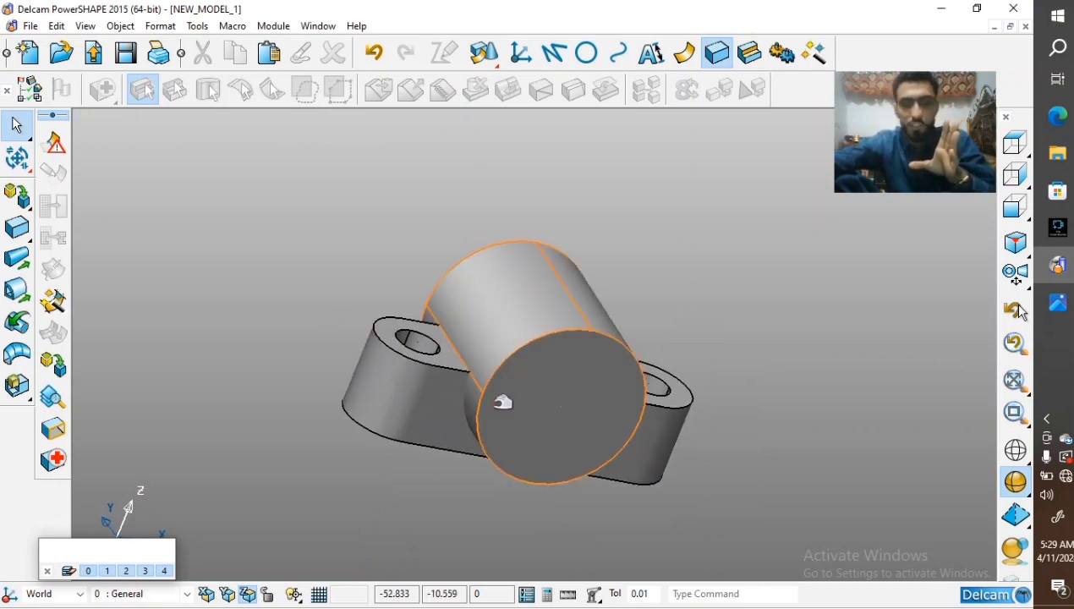
scroll(502, 400, down, 3)
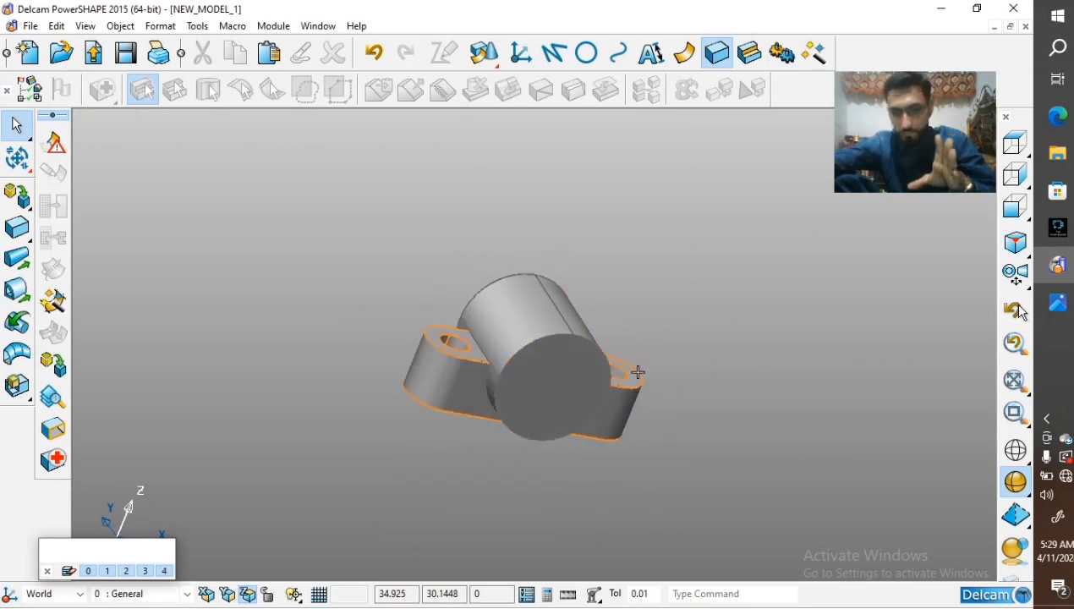
scroll(634, 371, up, 3)
scroll(414, 353, up, 3)
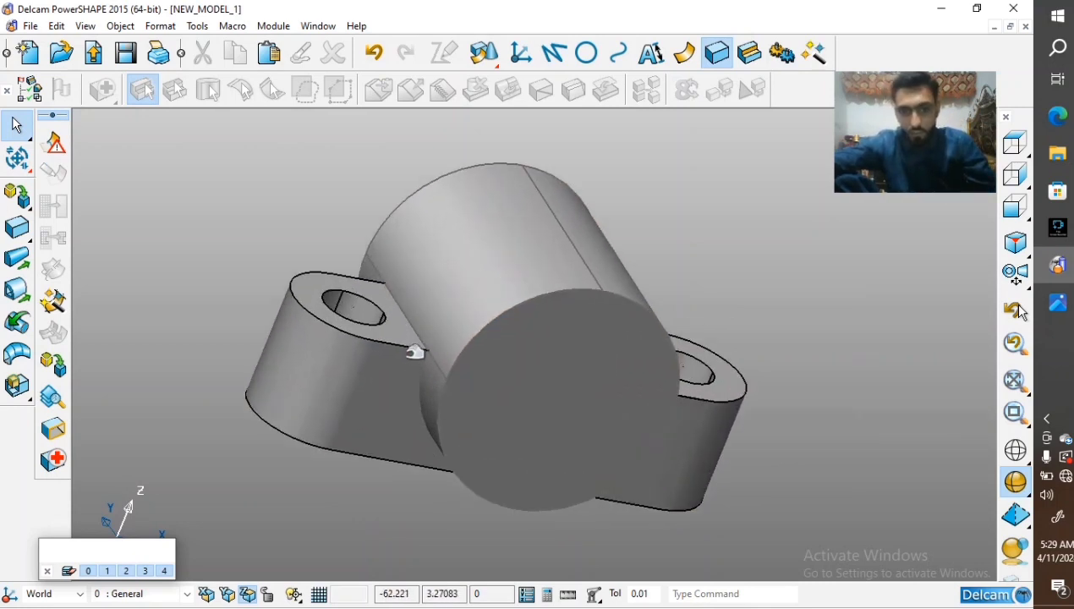
click(417, 346)
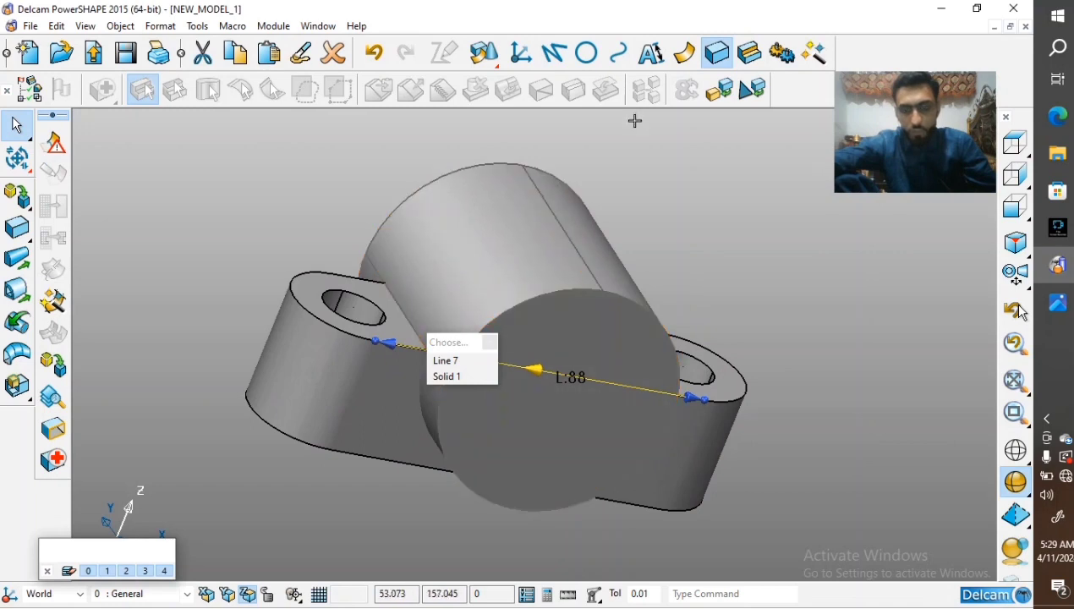
click(239, 61)
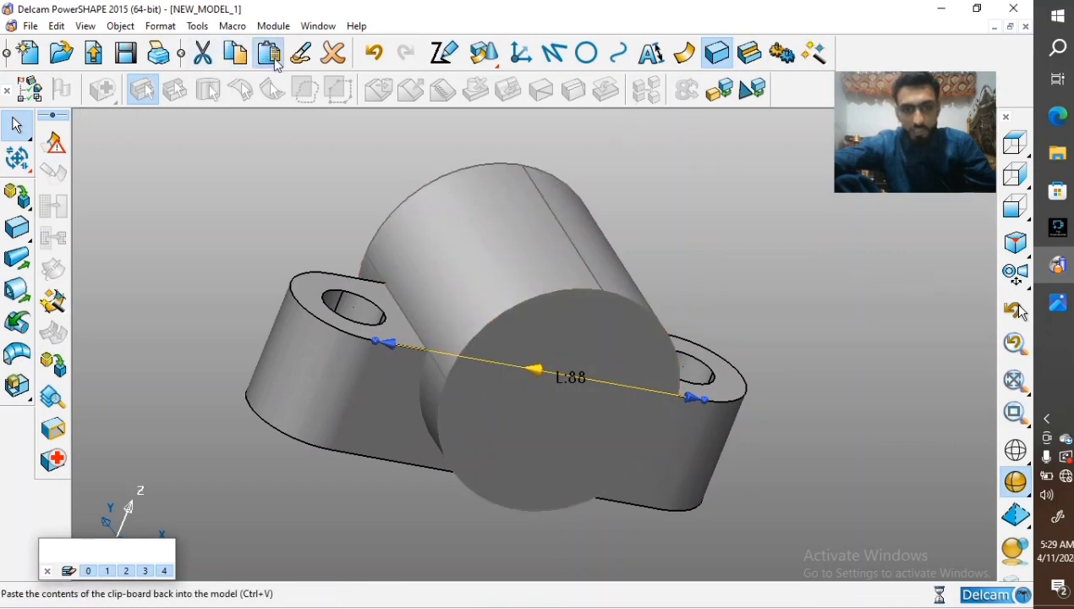
click(719, 56)
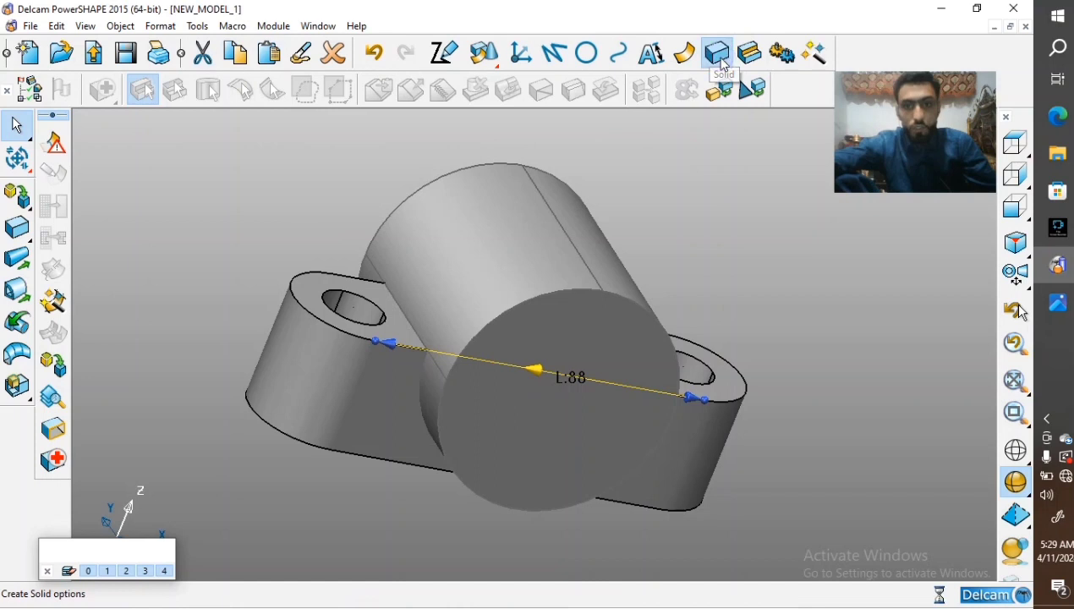
click(16, 256)
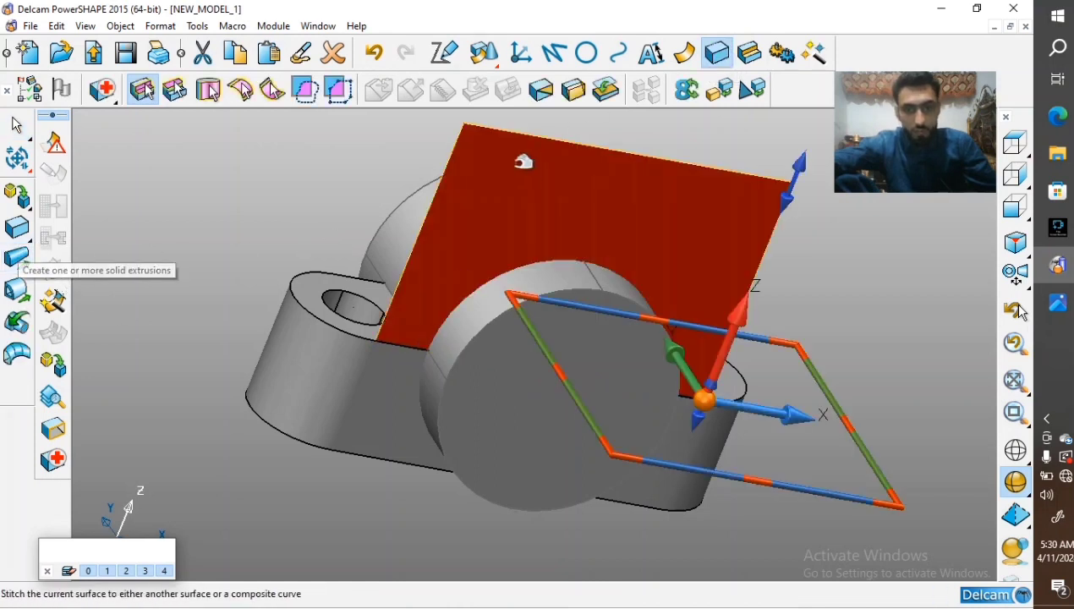
click(376, 63)
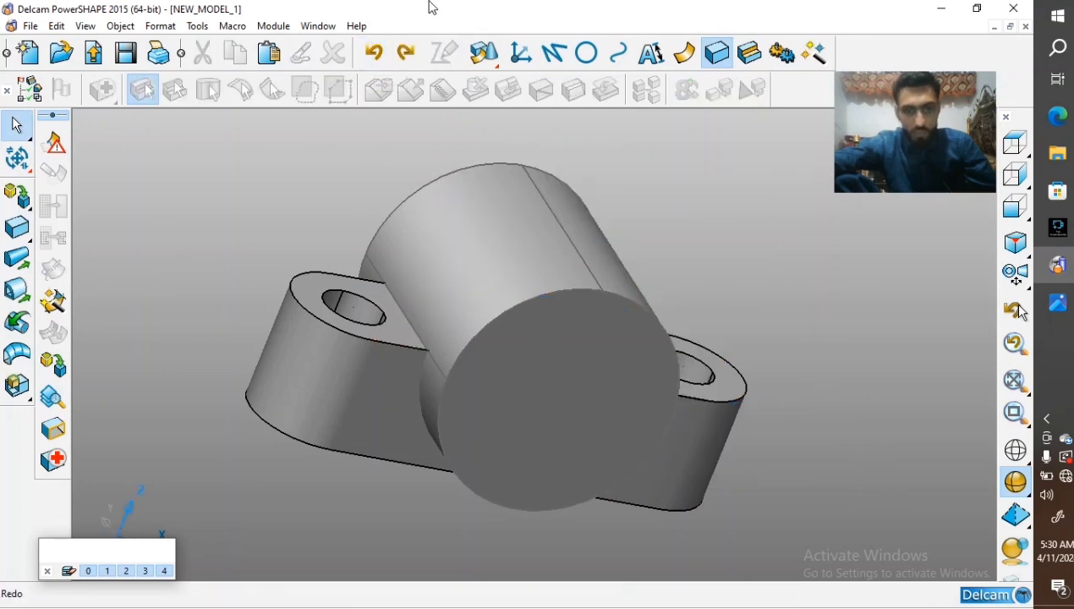
Extrude the 88 long line on the lug body into a flat surface reaching past both ends of the radius 30 cylinder, about 84 to the rear
click(17, 256)
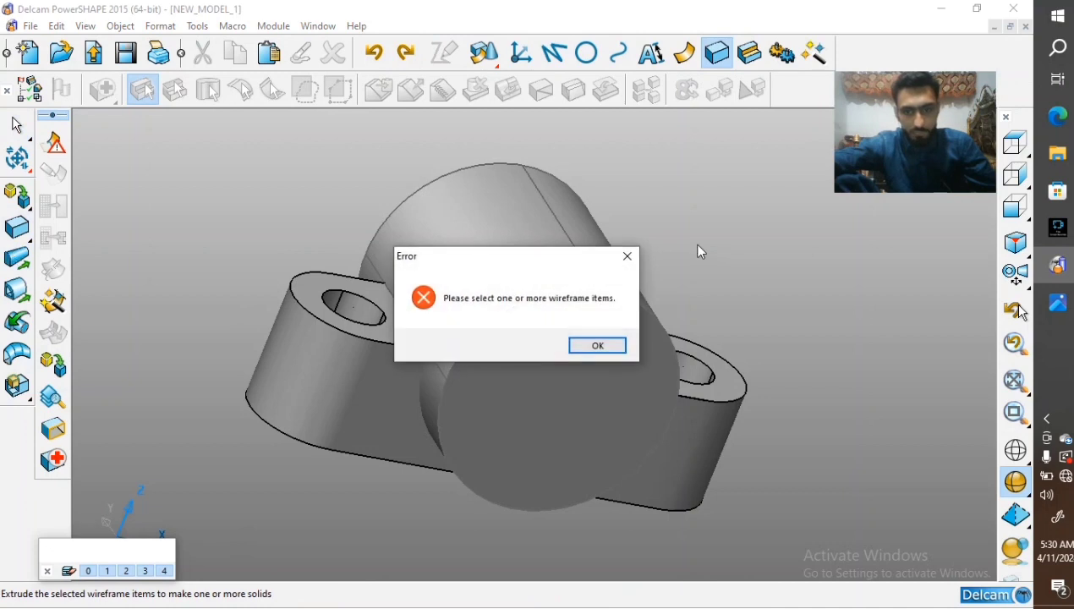
click(636, 260)
click(424, 349)
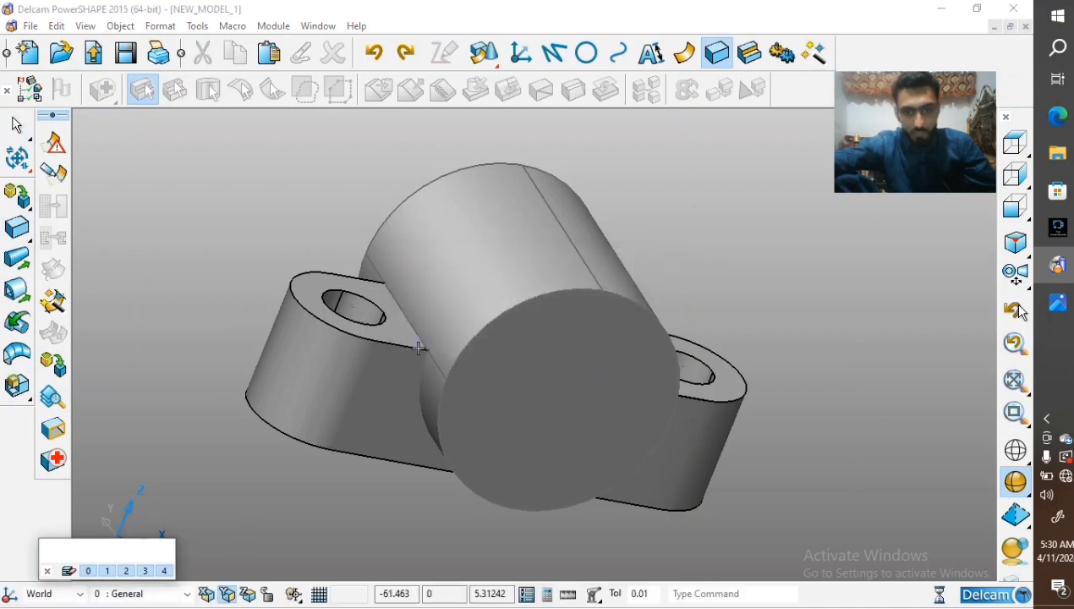
click(17, 256)
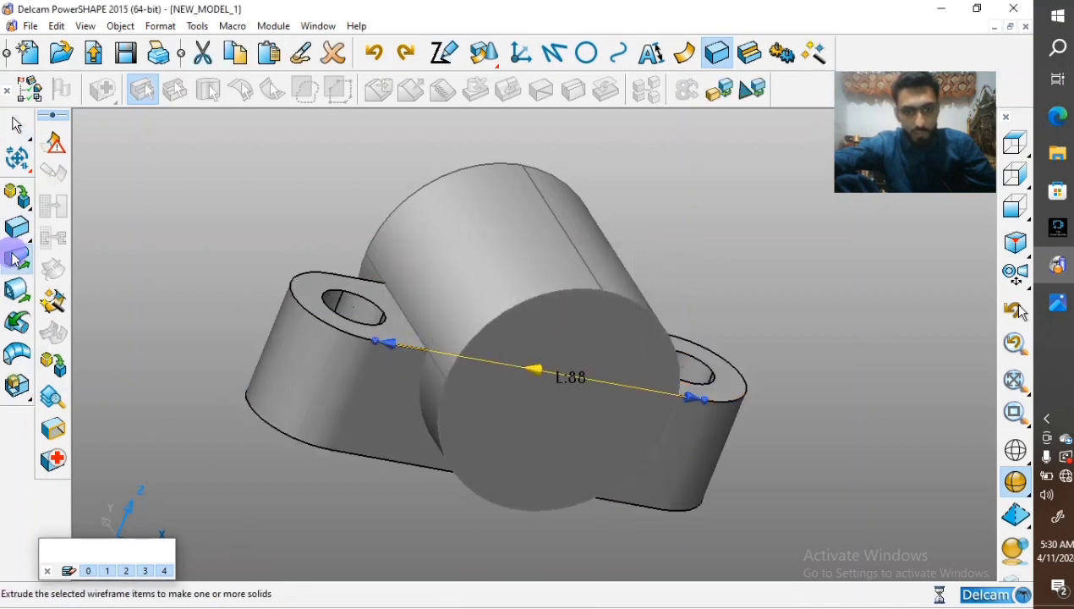
middle_drag(439, 302, 601, 252)
drag(571, 219, 534, 168)
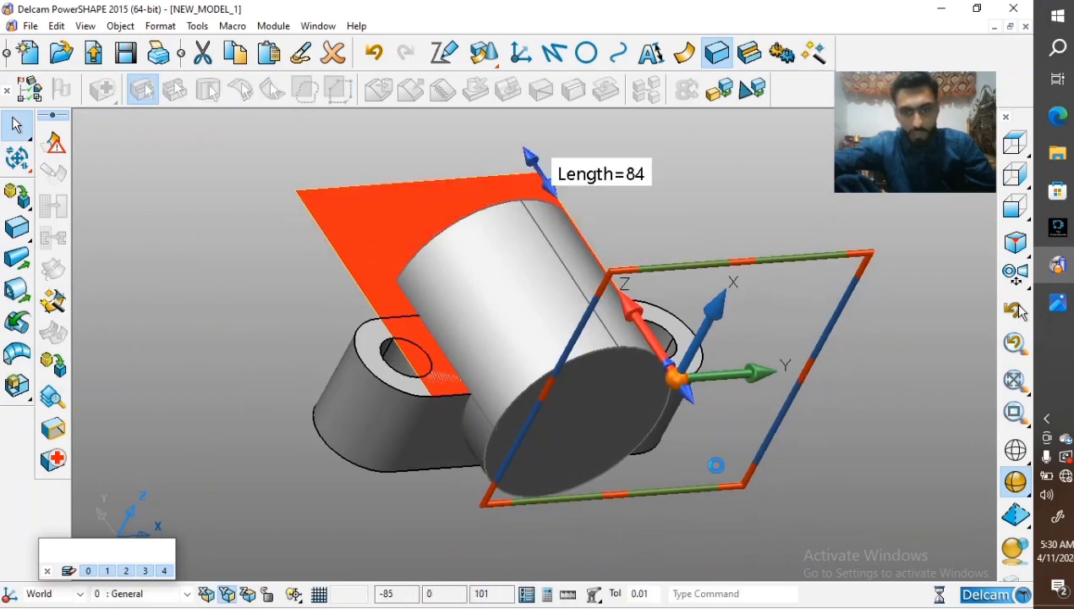
drag(742, 470, 753, 485)
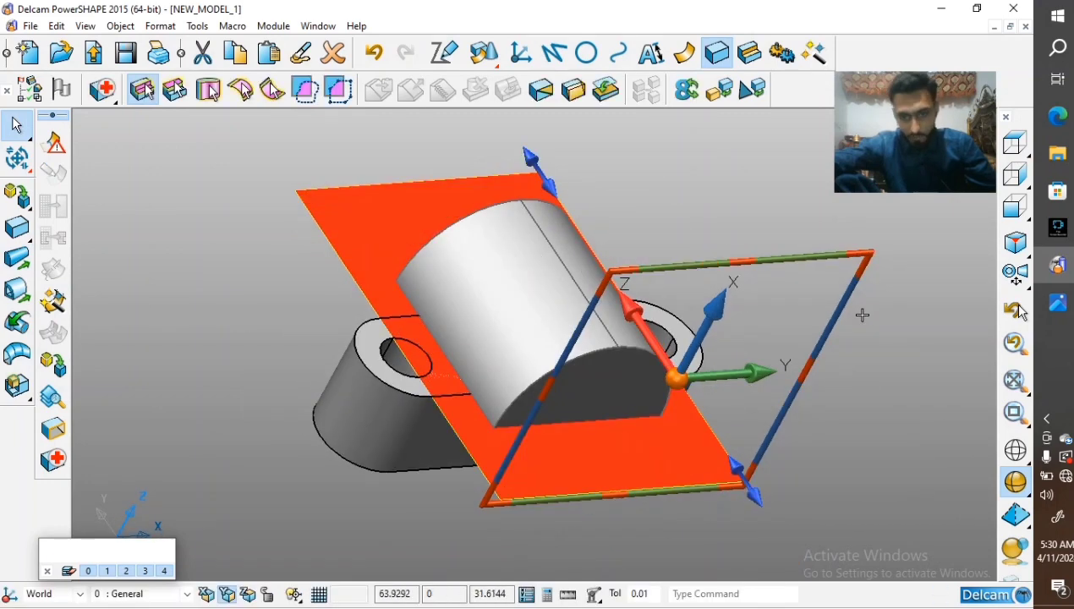
click(868, 446)
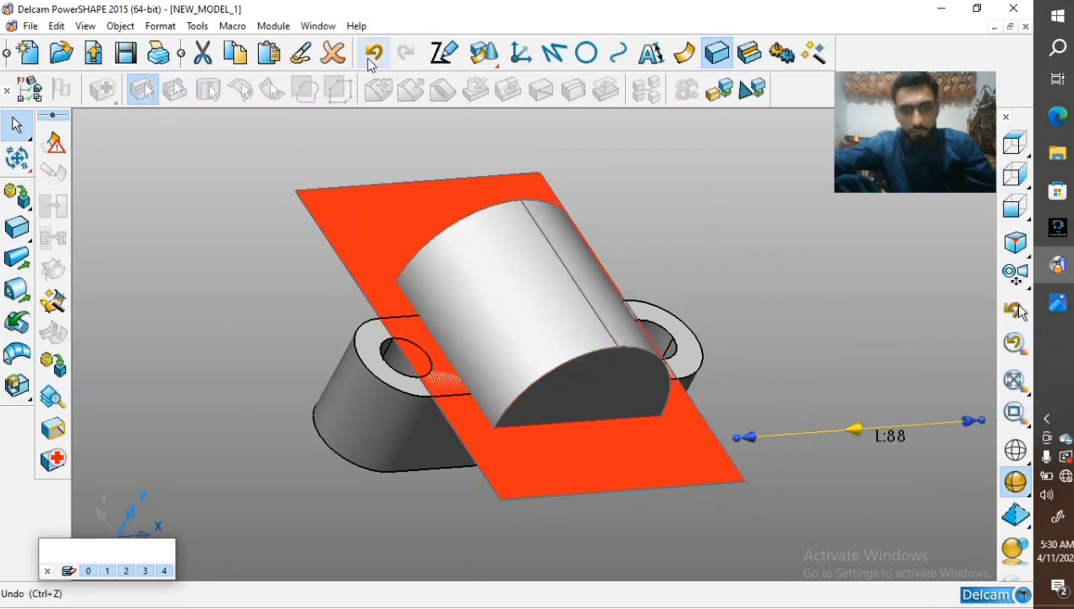
click(373, 57)
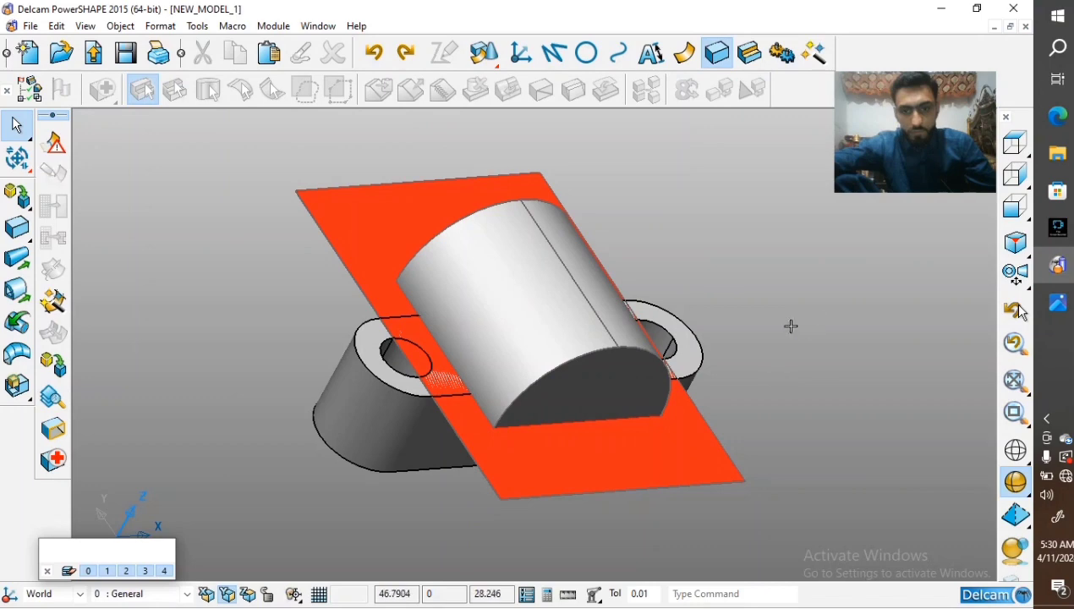
Make the radius 30 cylinder the active solid and subtract the flat surface to leave only the lower half-cylinder
click(456, 279)
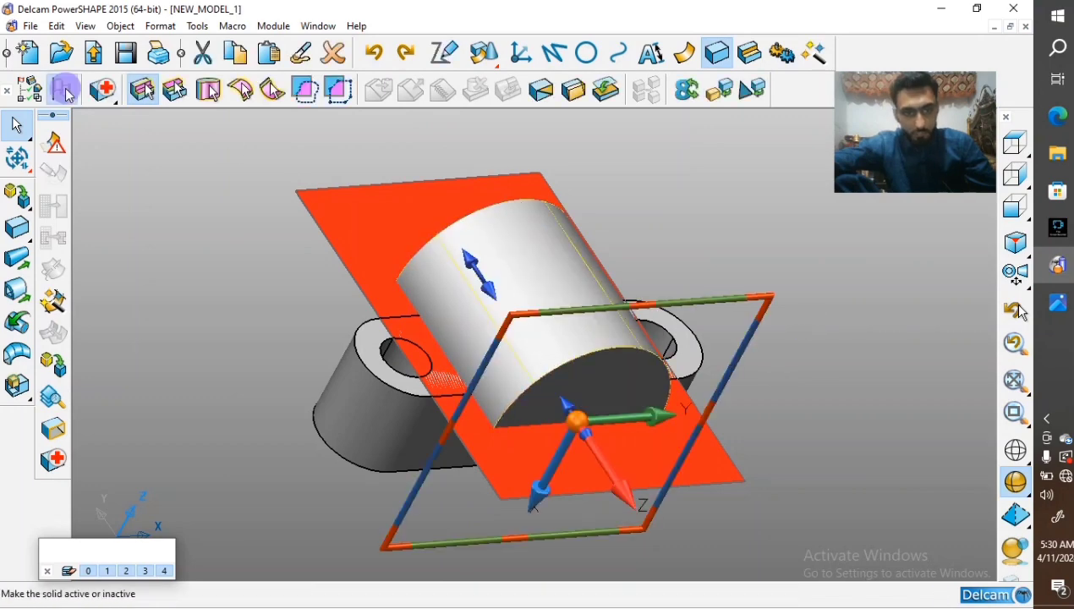
click(66, 92)
click(353, 216)
click(746, 53)
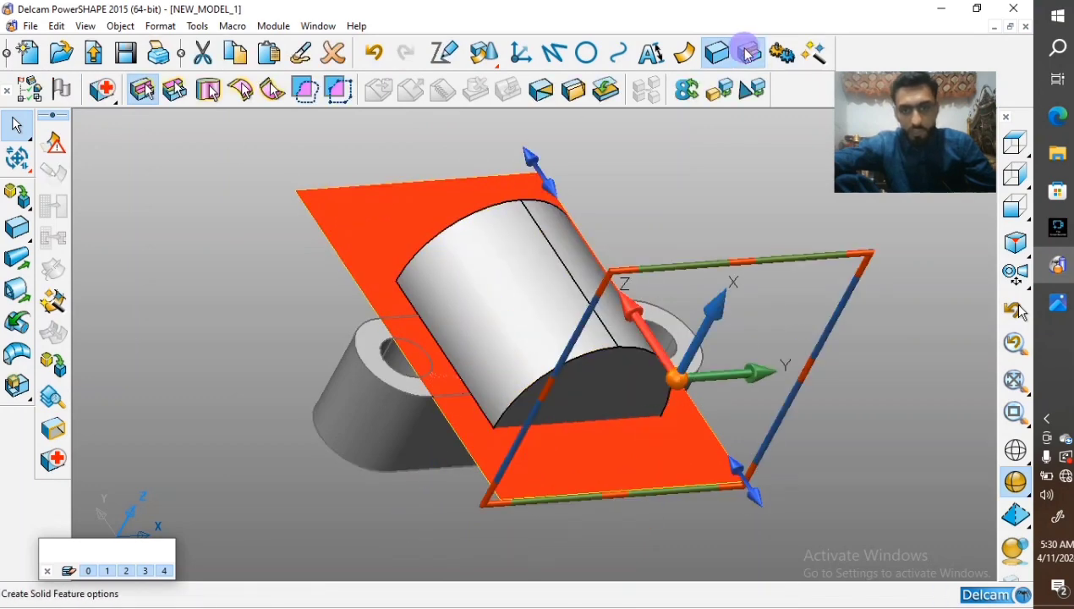
click(17, 265)
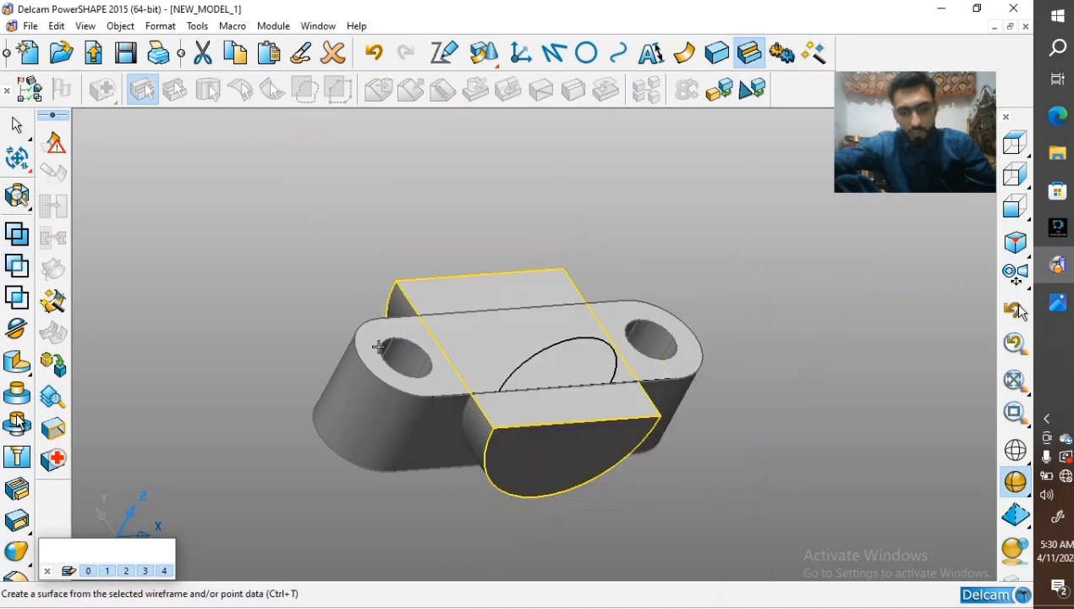
middle_drag(378, 347, 486, 350)
click(331, 218)
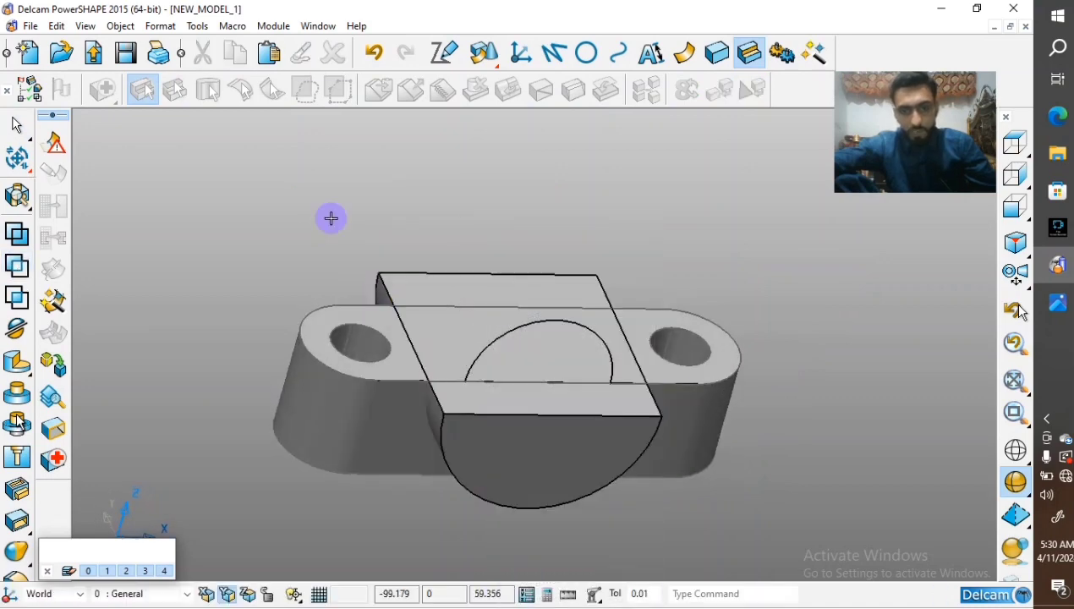
Extrude the radius 20 circle in both directions into a cylinder reaching past both ends of the half-cylinder
click(505, 341)
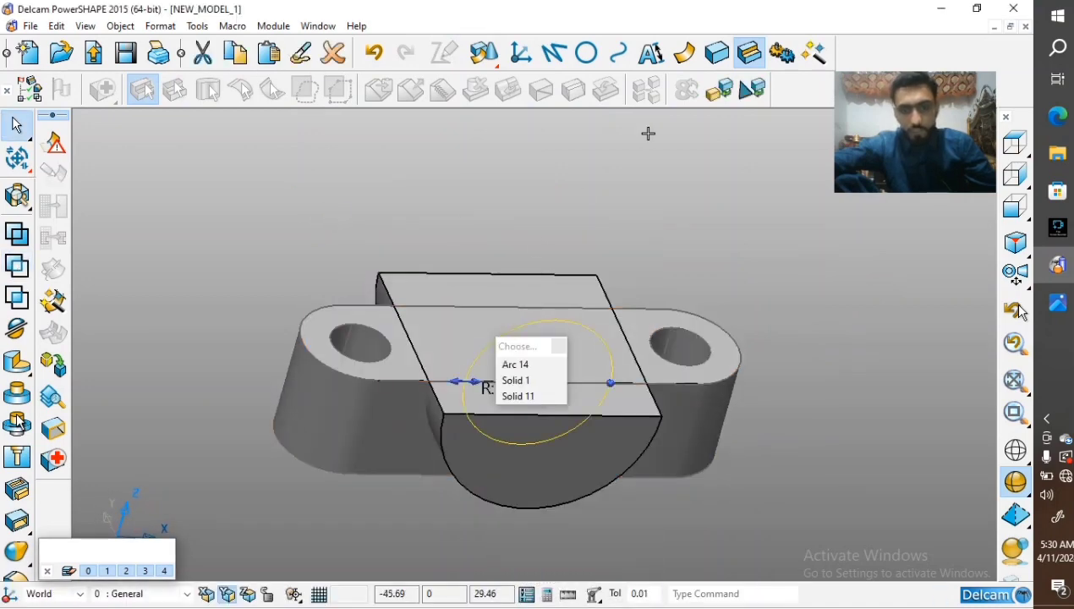
click(716, 53)
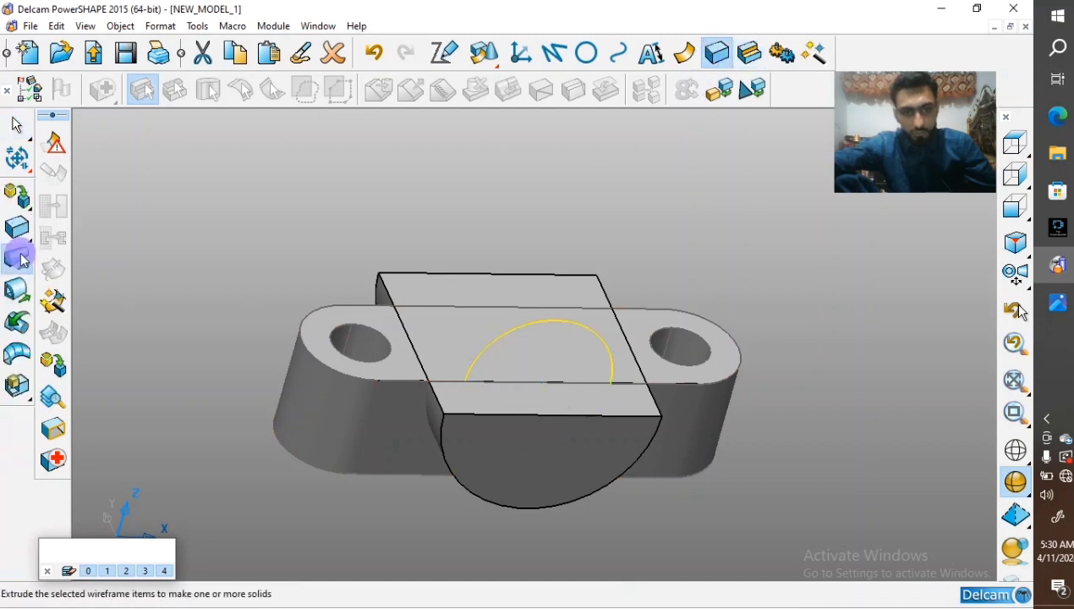
click(17, 256)
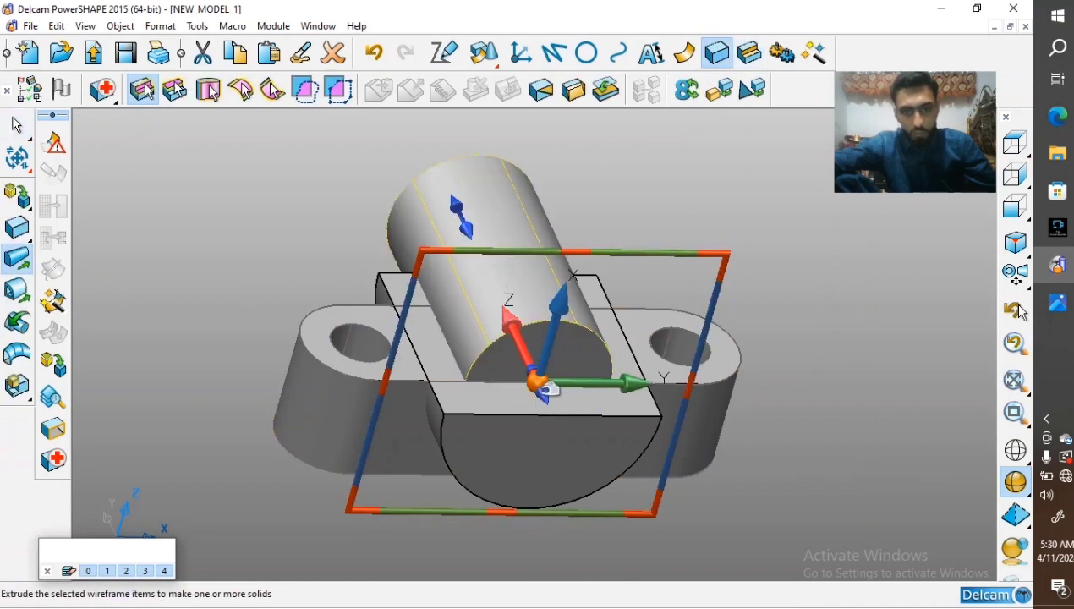
drag(538, 383, 616, 580)
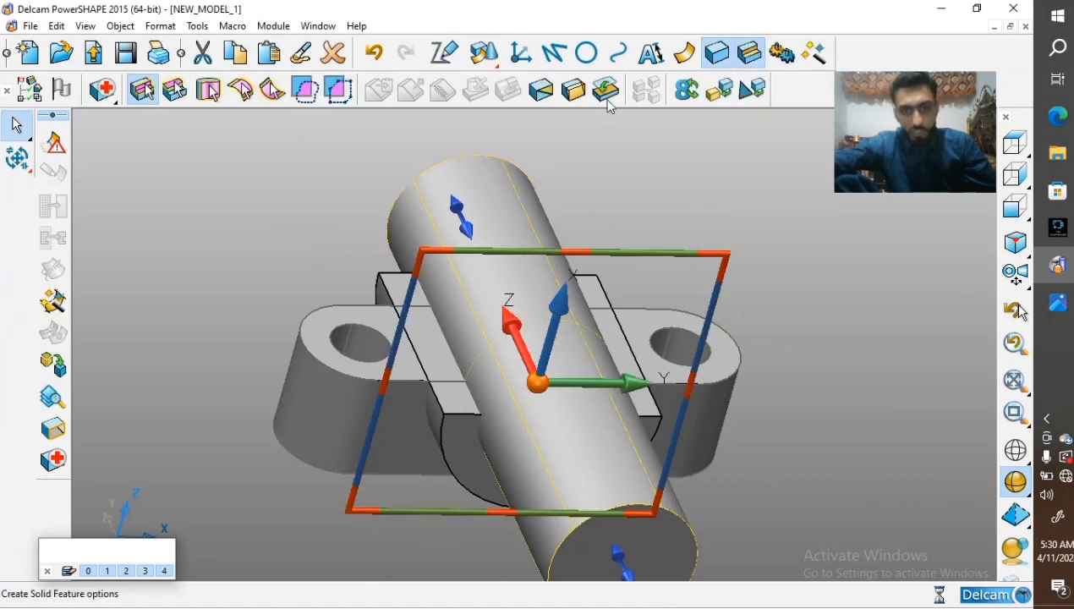
Try subtracting the radius 20 cylinder from the half-cylinder alone and undo the cut
click(609, 93)
click(17, 267)
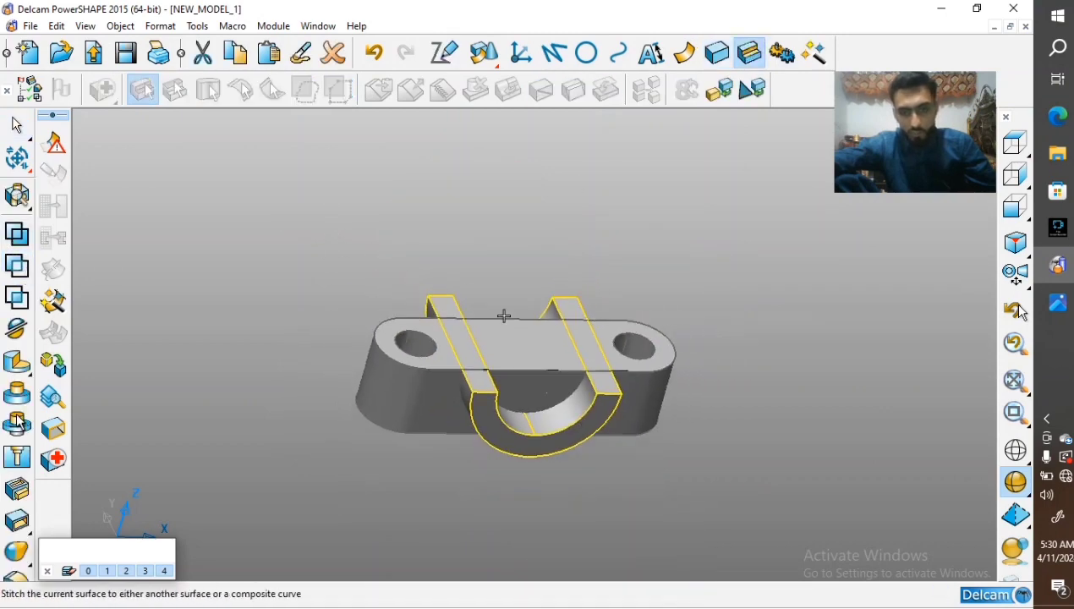
middle_drag(504, 316, 542, 317)
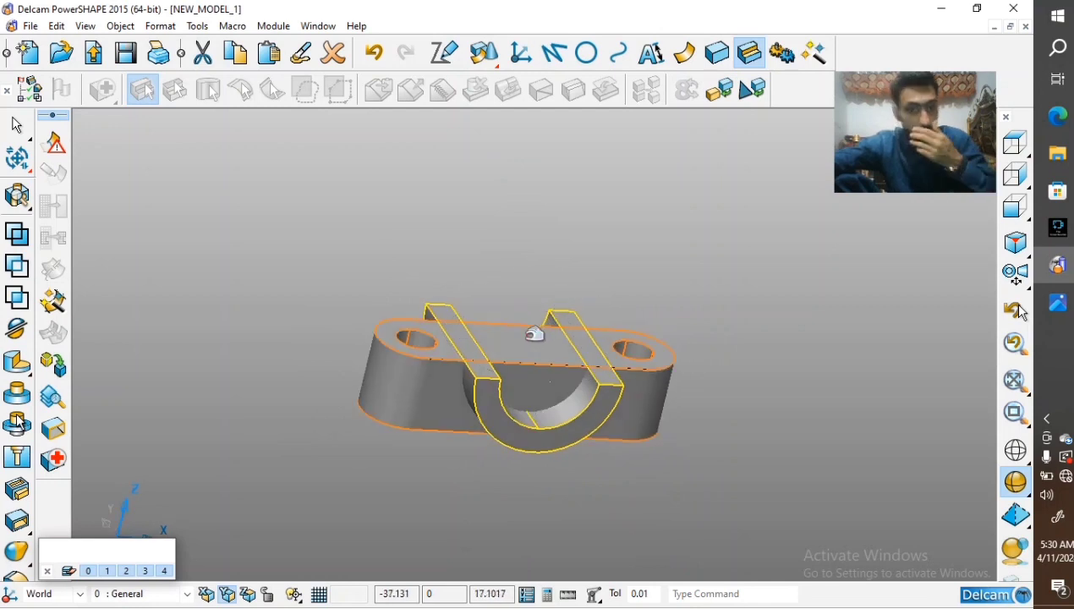
scroll(535, 334, up, 4)
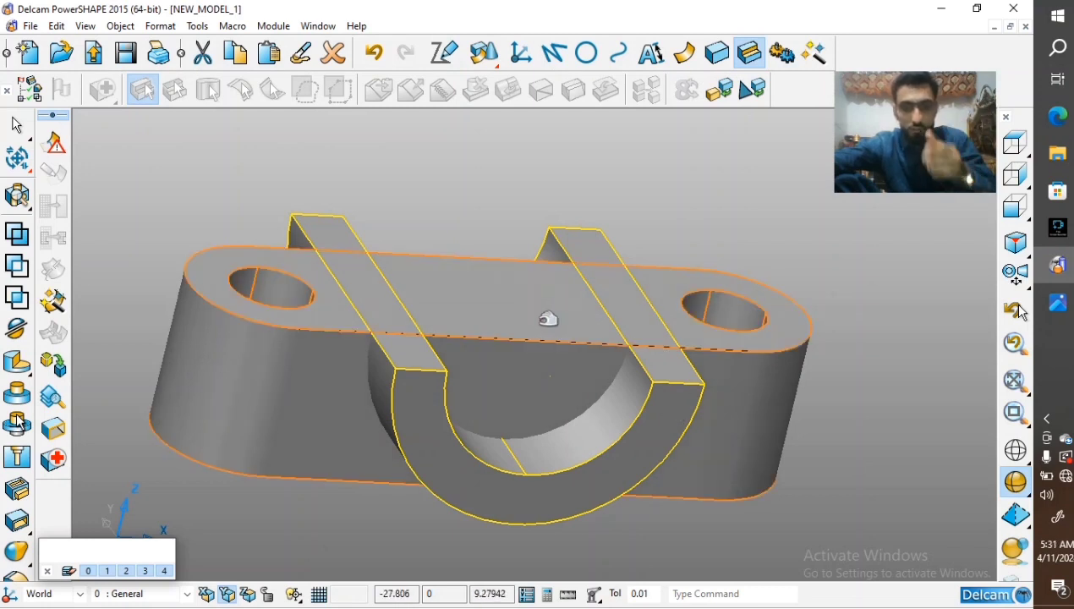
click(374, 52)
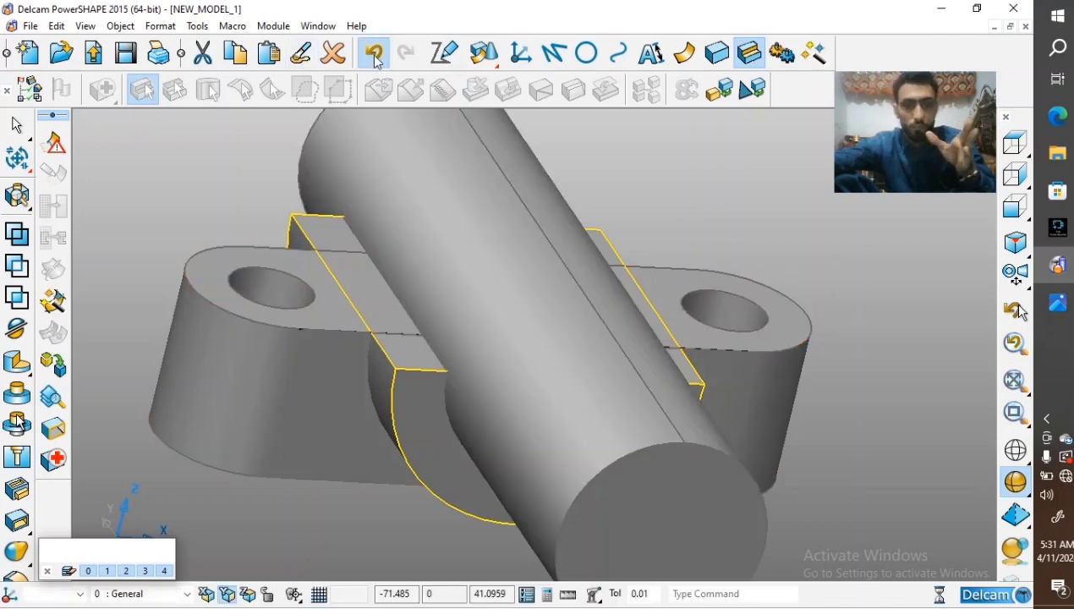
Unite the lug body and the radius 30 half-cylinder into one solid
click(165, 176)
click(324, 519)
drag(324, 519, 414, 441)
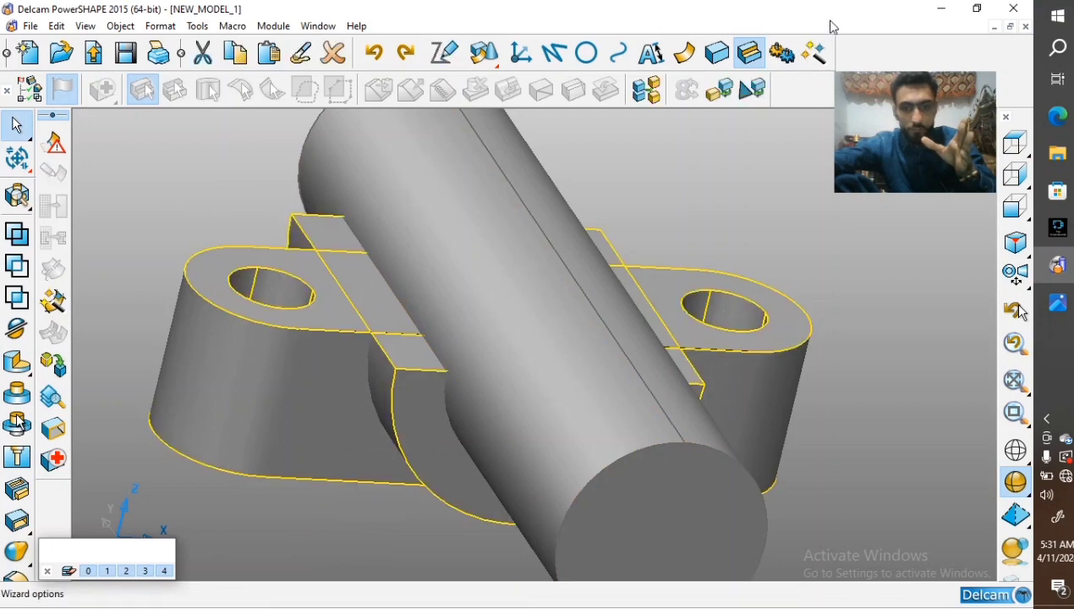
click(17, 233)
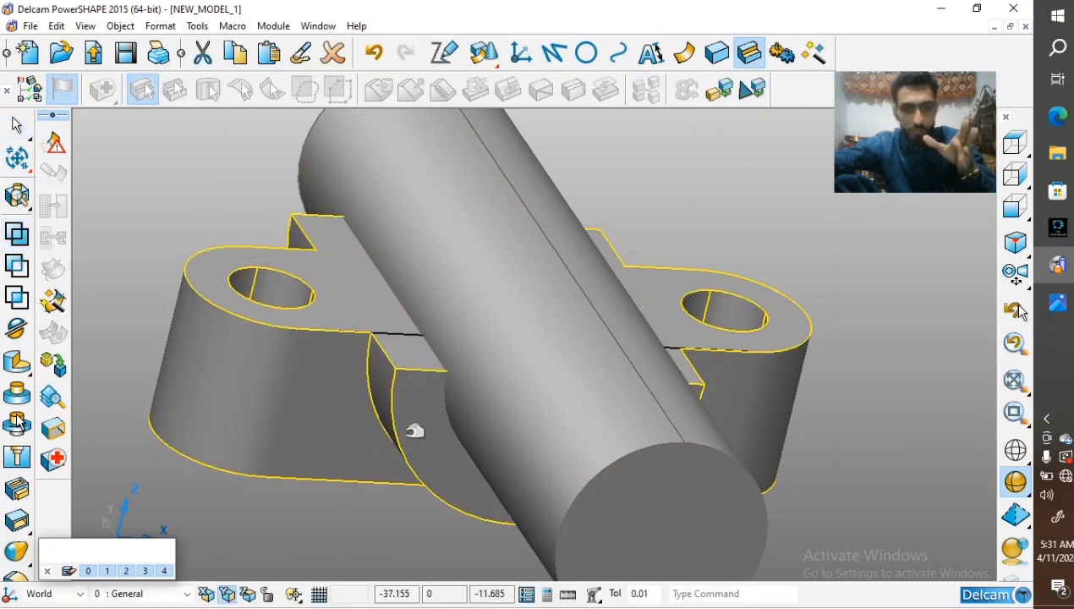
Subtract the radius 20 cylinder from the united bracket body to cut the half-round channel through it
click(727, 161)
click(610, 559)
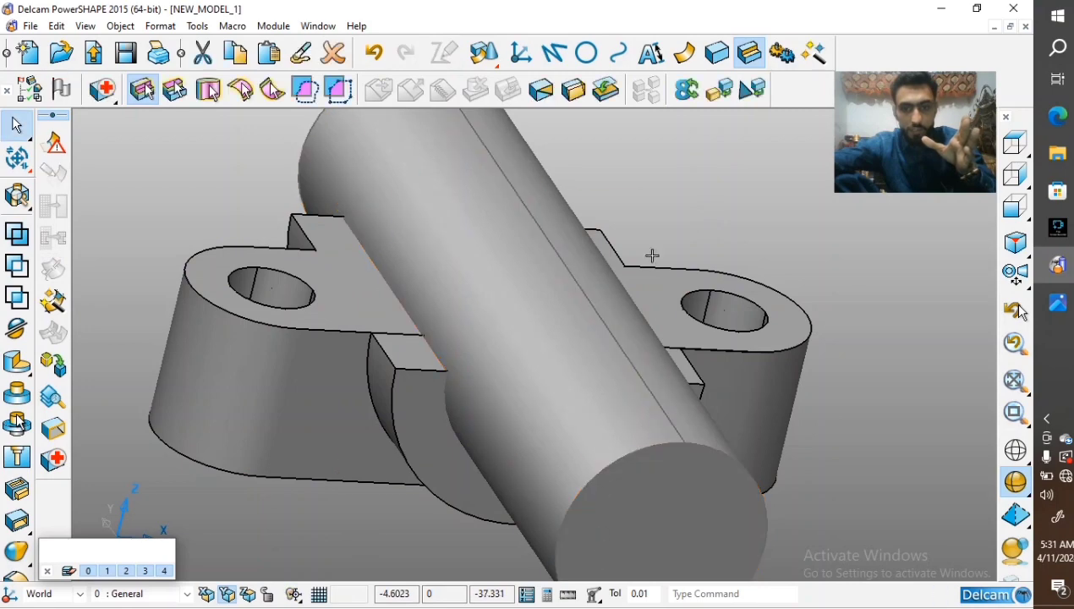
click(18, 263)
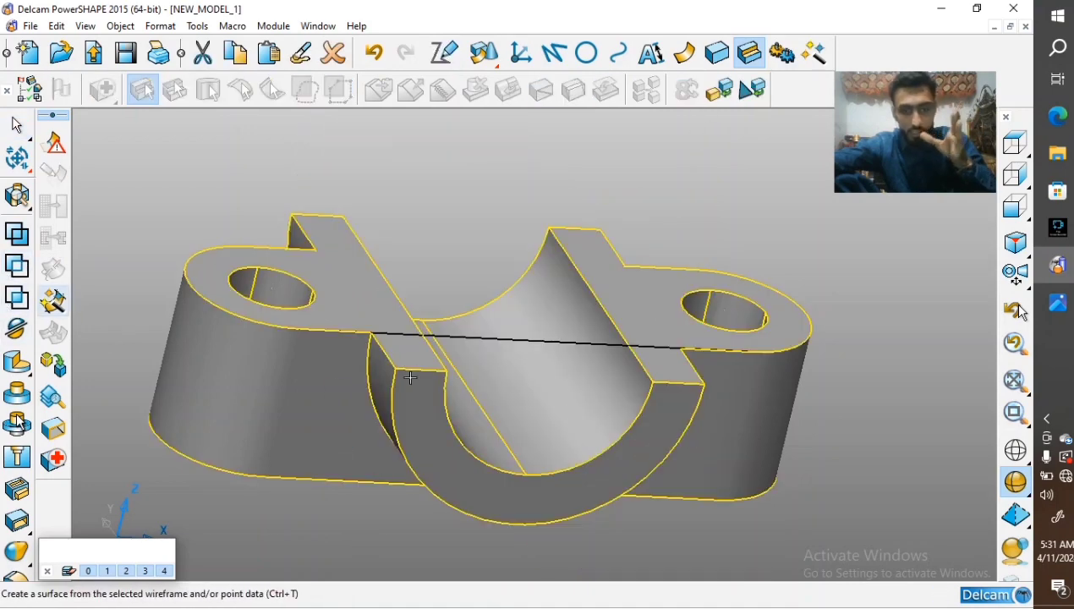
Delete the leftover 88 long line across the channel between the two lugs
middle_drag(409, 377, 457, 314)
click(472, 308)
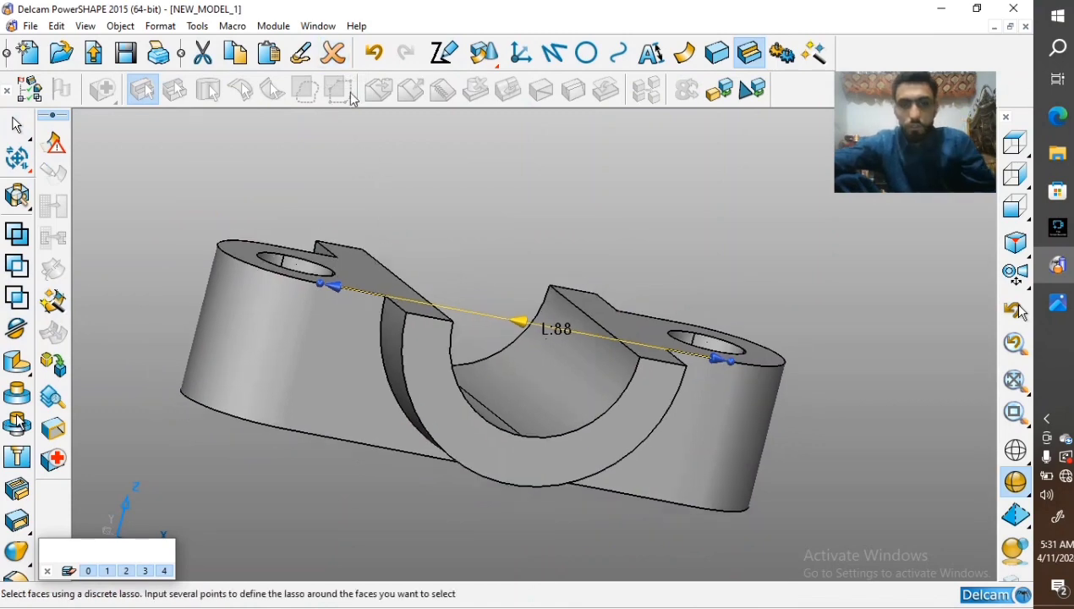
click(332, 52)
middle_drag(517, 217, 581, 355)
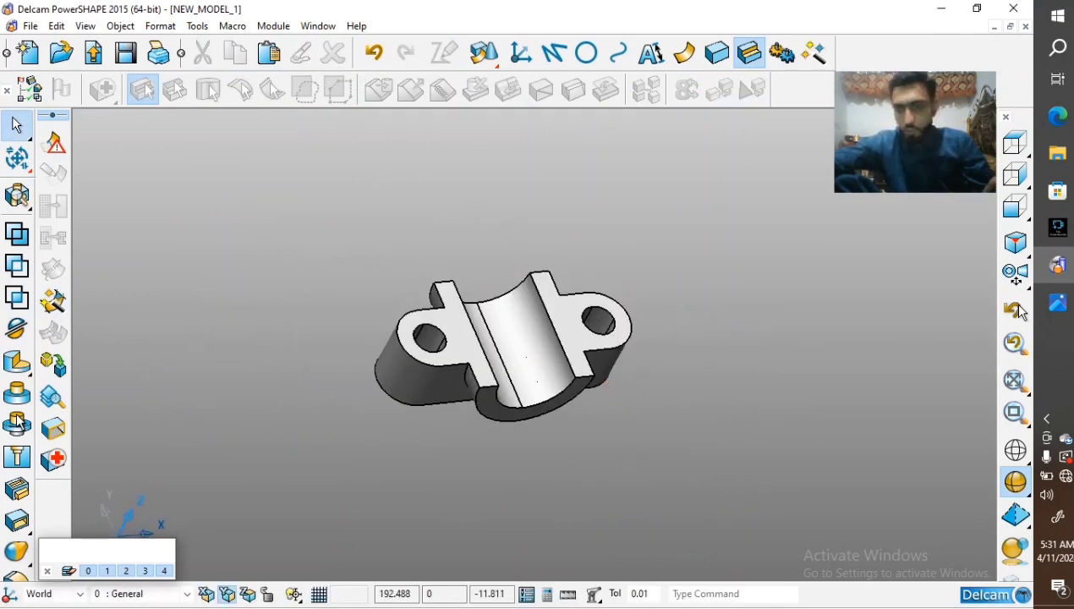
Switch to the reference drawing in the image viewer and examine the dimensions of the round boss and its hole behind the channel
click(1057, 302)
scroll(685, 349, down, 5)
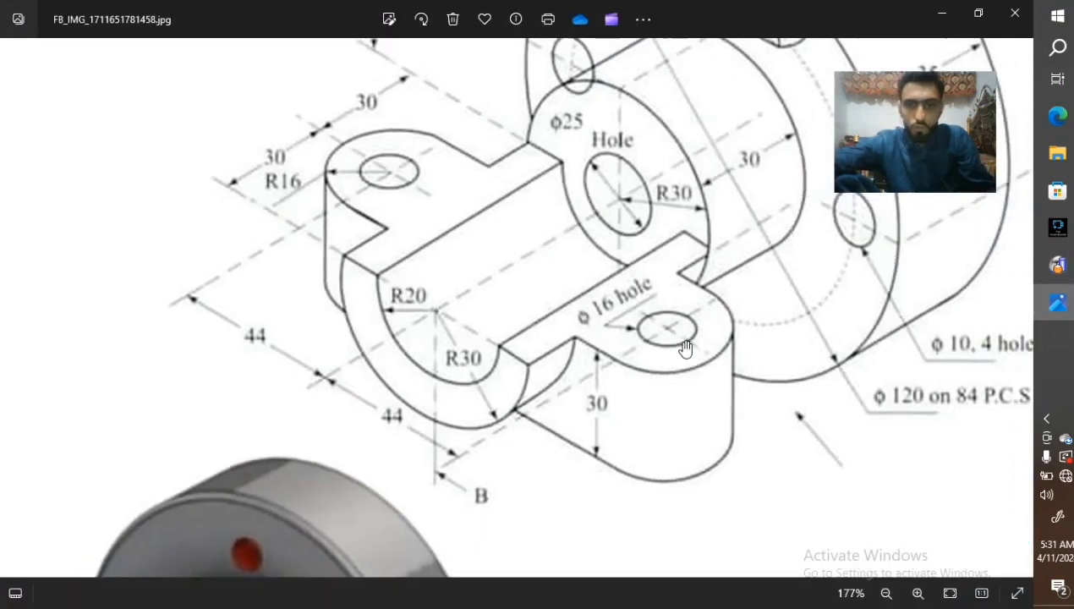
scroll(611, 259, up, 2)
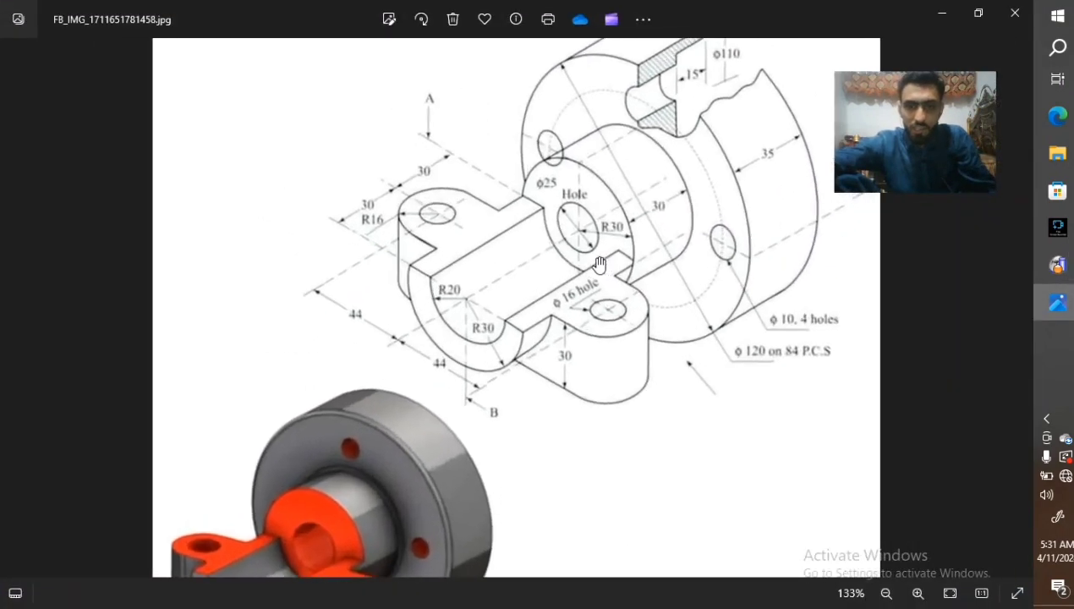
scroll(551, 174, up, 6)
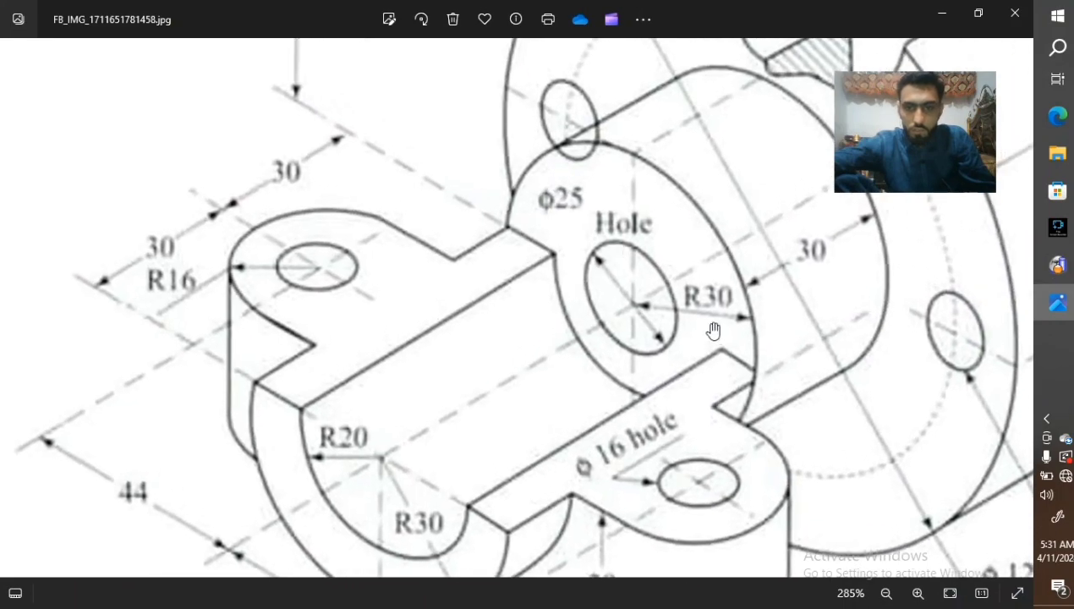
scroll(533, 186, down, 2)
scroll(532, 188, up, 3)
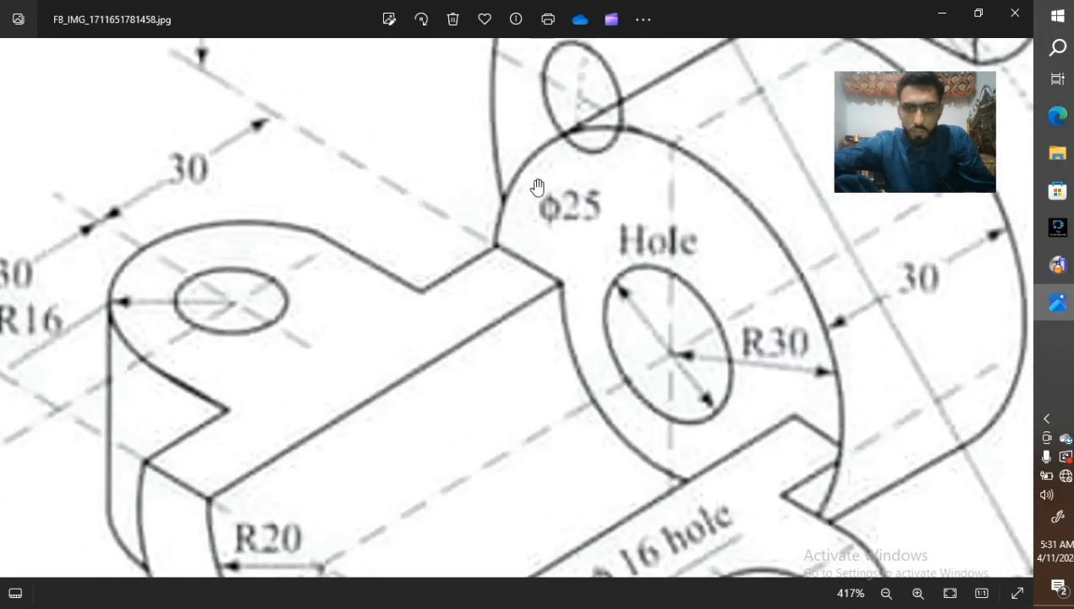
Examine the reference drawing's cylindrical boss, centre hole, flange and lug dimensions
scroll(736, 365, down, 3)
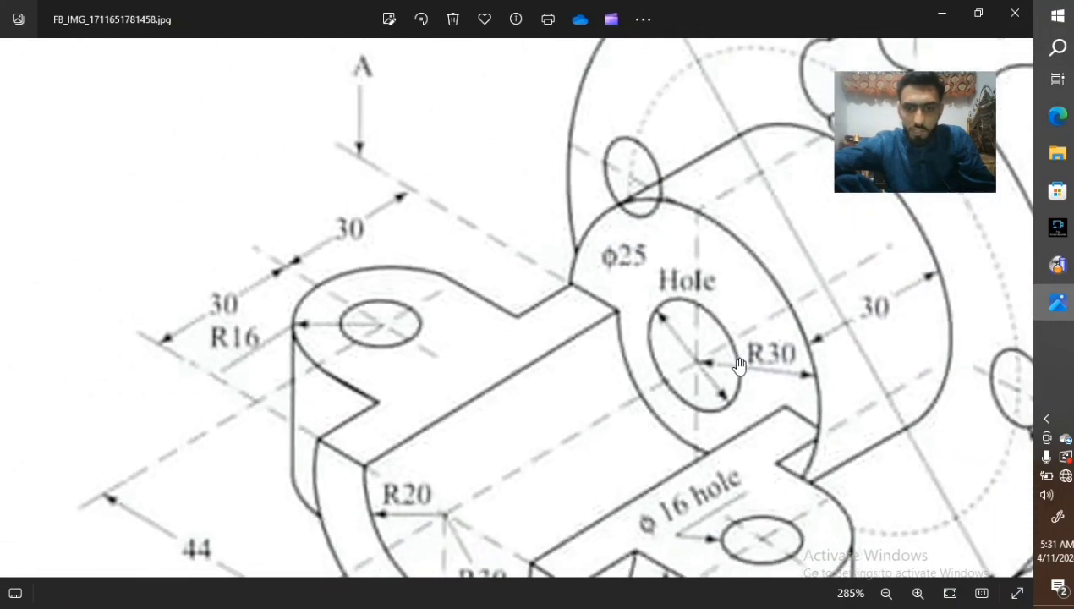
scroll(739, 364, down, 2)
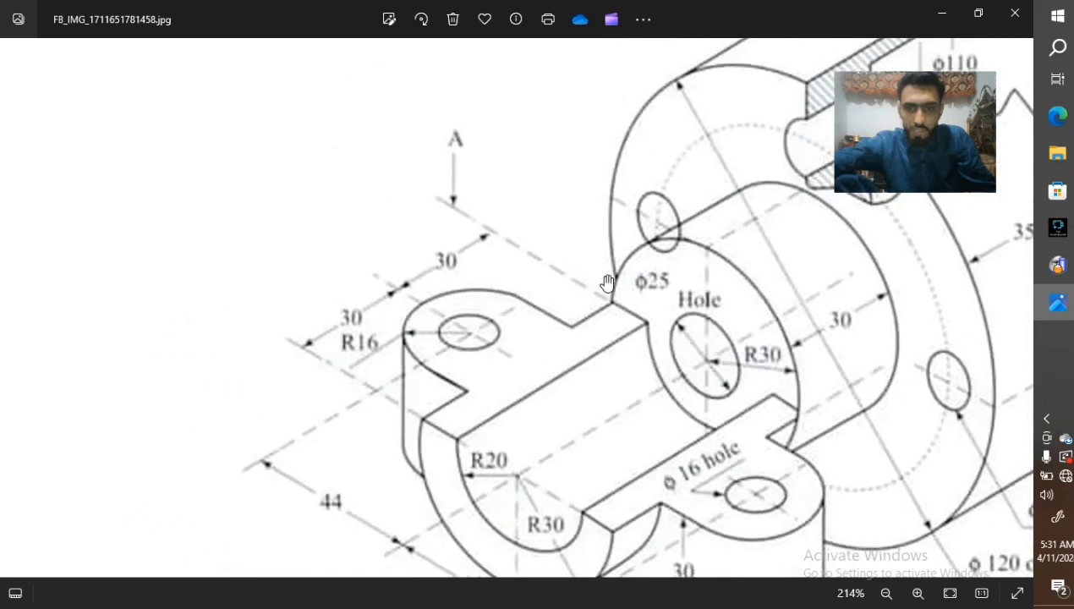
scroll(607, 282, down, 2)
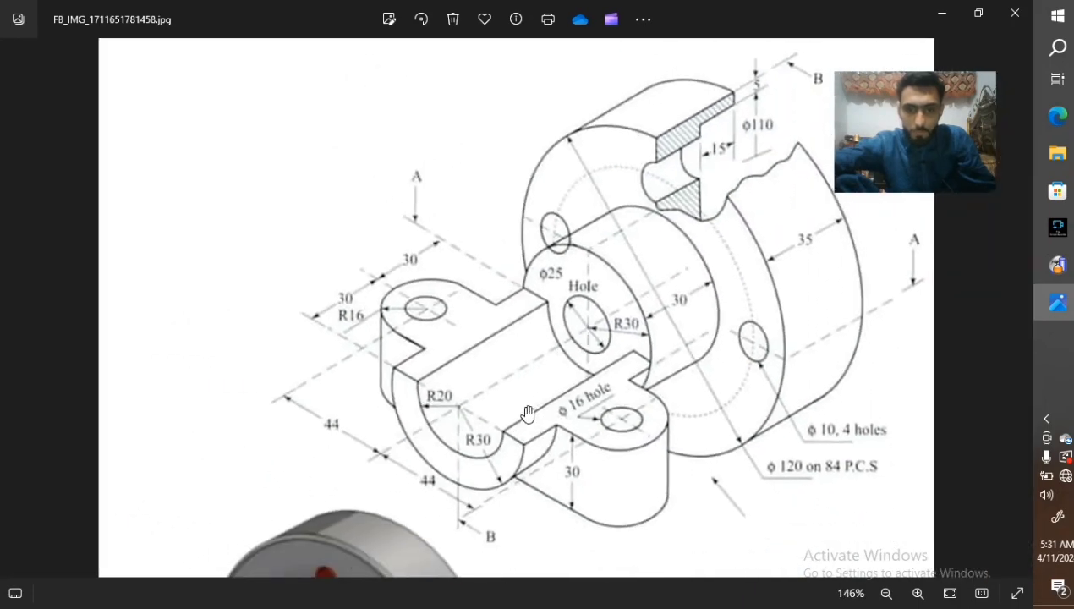
scroll(537, 285, up, 2)
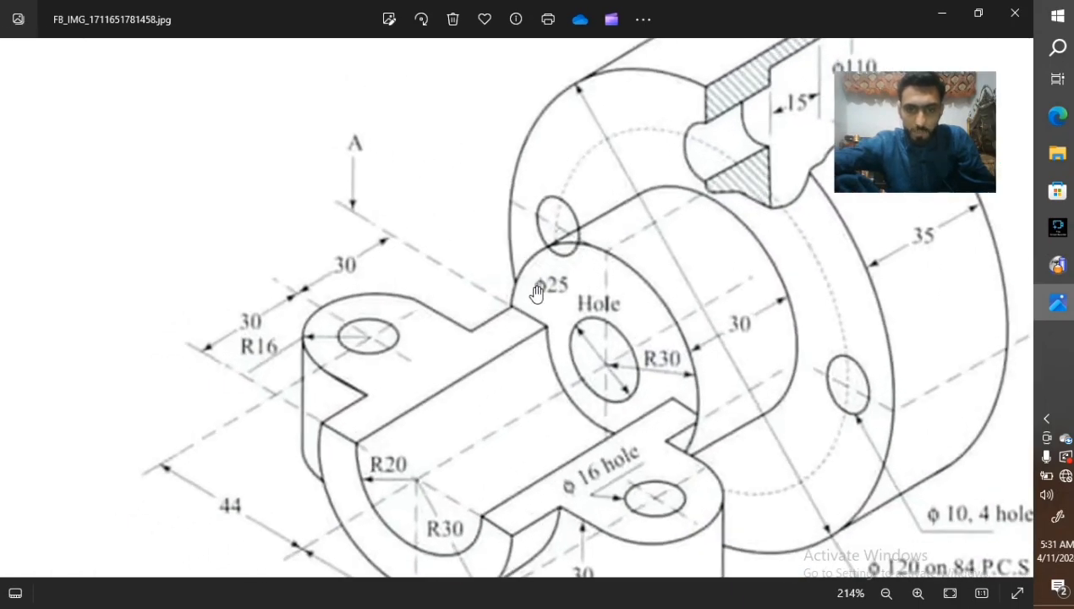
scroll(537, 292, up, 3)
scroll(540, 301, down, 4)
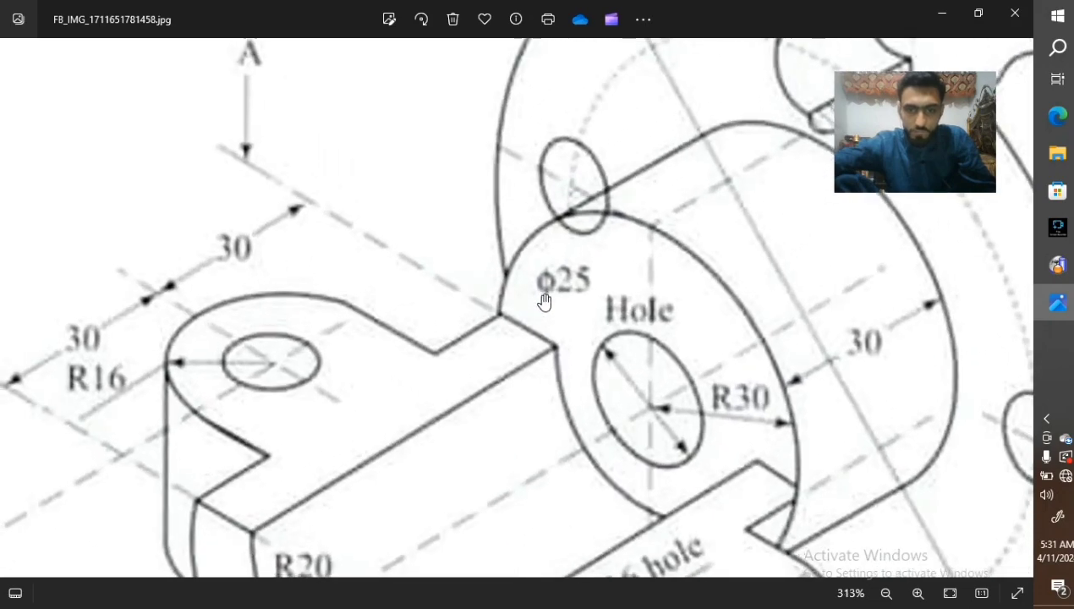
scroll(608, 332, up, 1)
scroll(608, 333, up, 3)
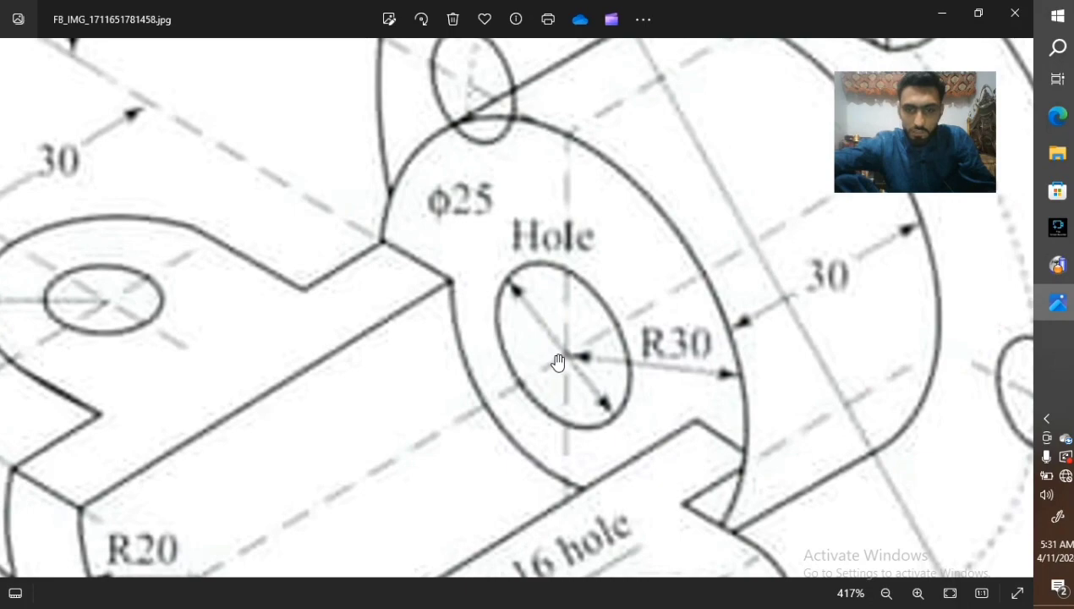
scroll(558, 362, down, 1)
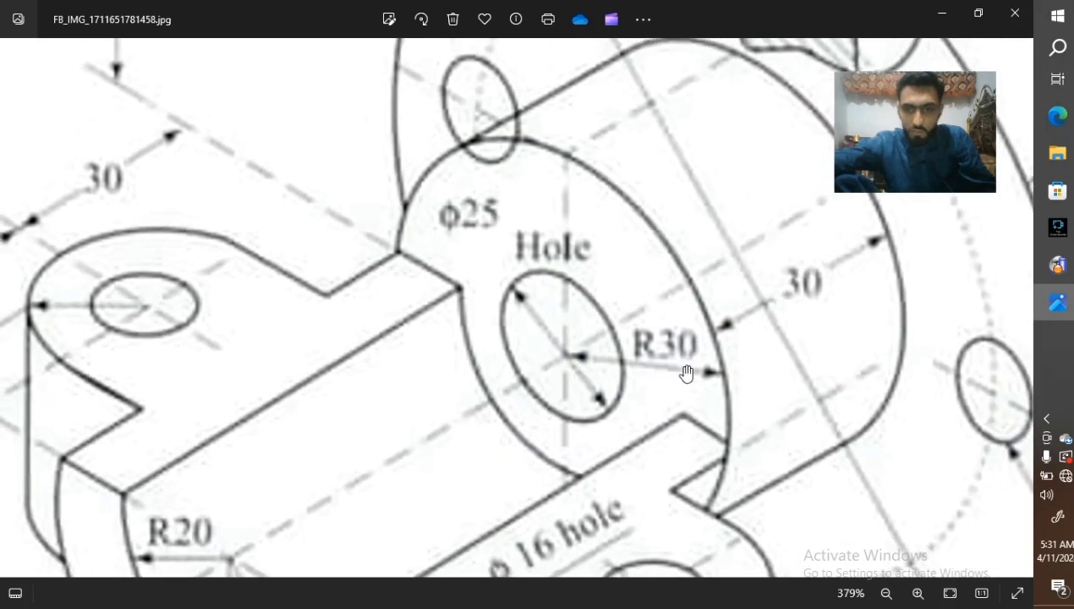
scroll(686, 373, down, 2)
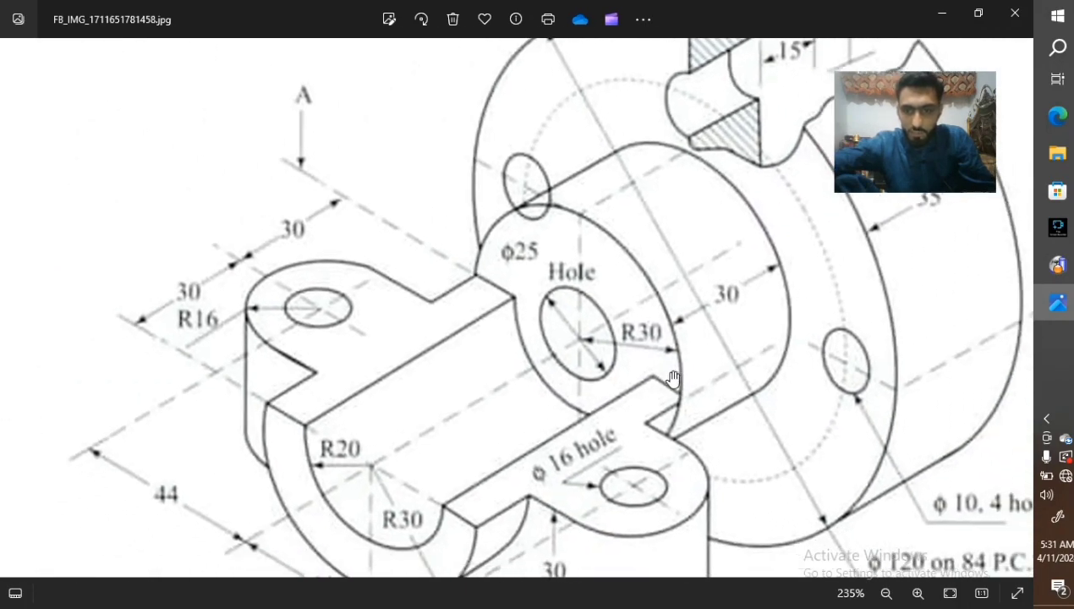
scroll(677, 370, up, 2)
scroll(678, 371, down, 5)
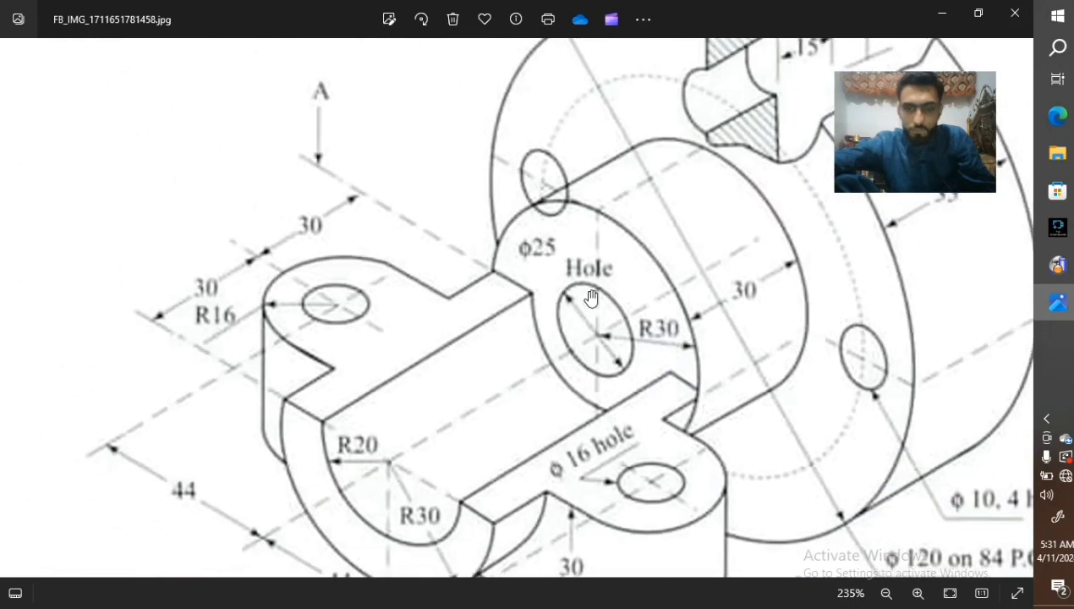
scroll(596, 313, up, 3)
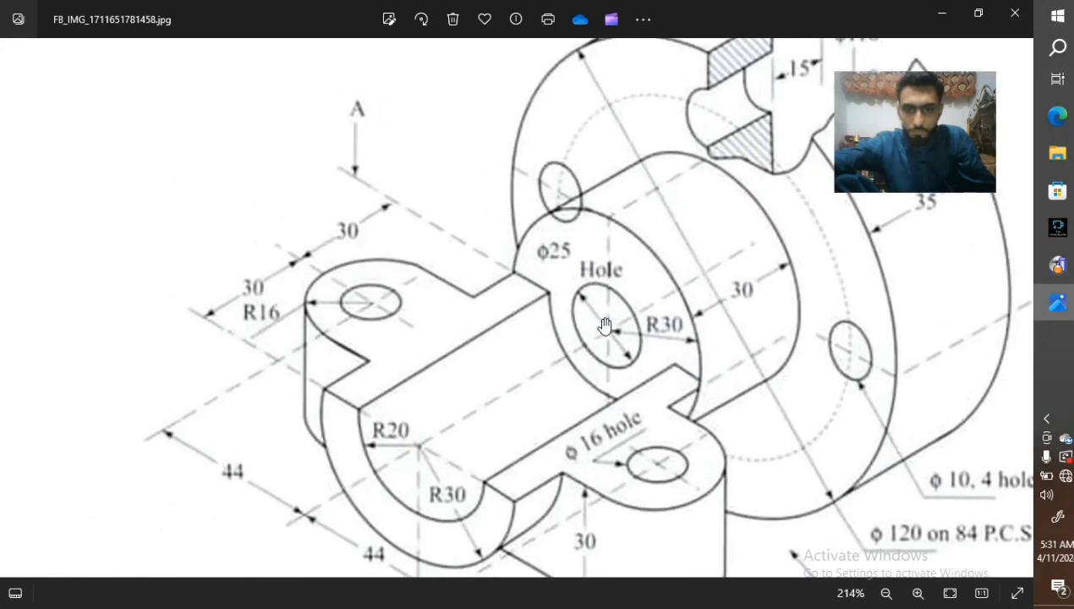
scroll(679, 341, up, 2)
scroll(679, 341, down, 5)
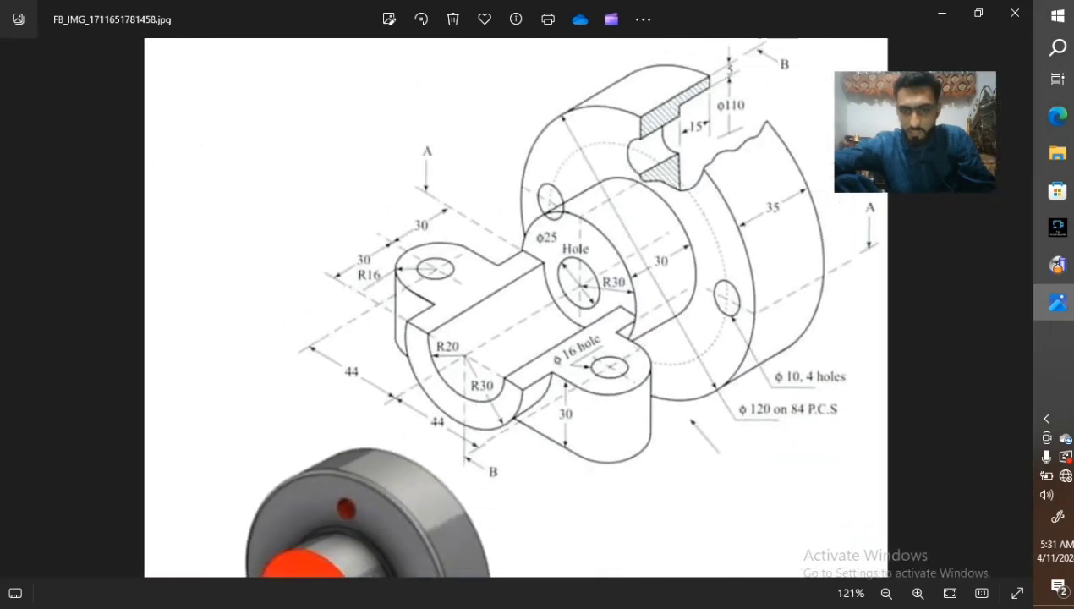
Switch to PowerSHAPE and extract the outer edge of the half bearing's end face as a wireframe arc
click(1058, 303)
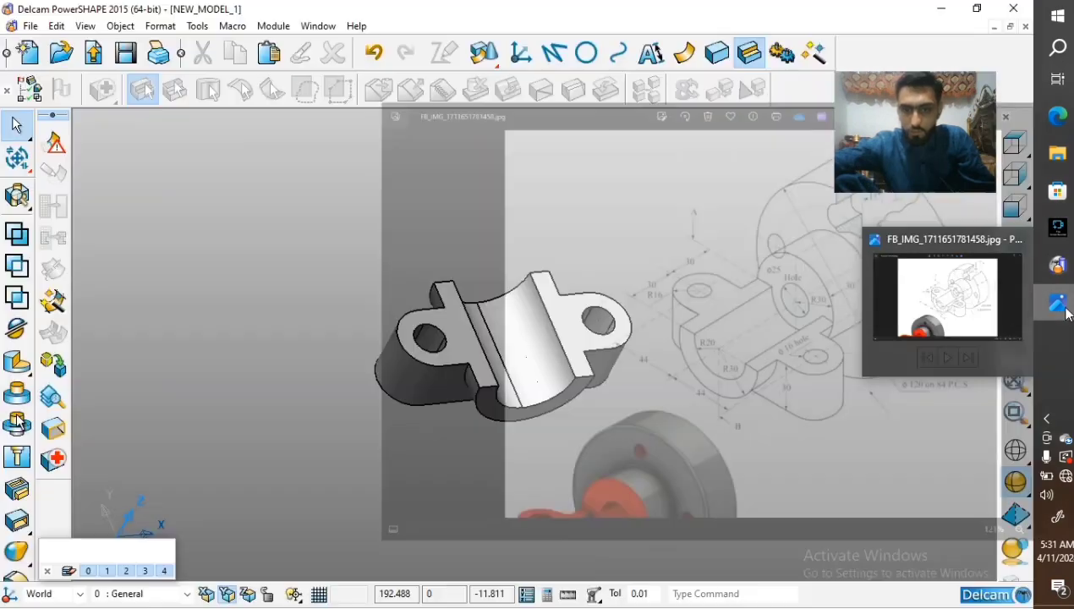
middle_drag(454, 414, 894, 387)
scroll(443, 323, up, 4)
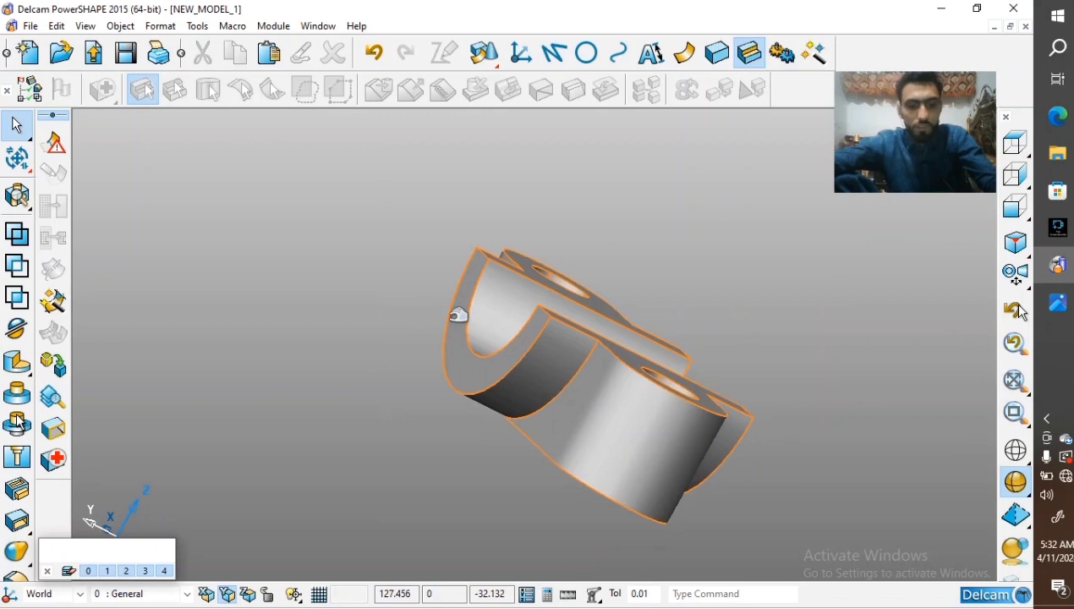
alt+click(487, 387)
scroll(488, 387, down, 2)
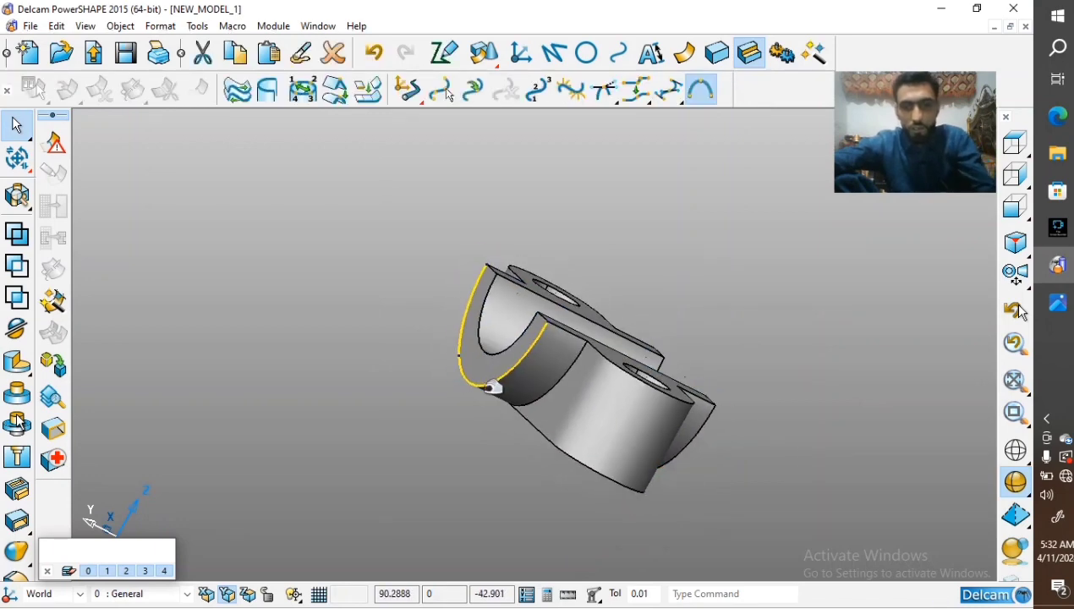
right_click(487, 393)
click(547, 443)
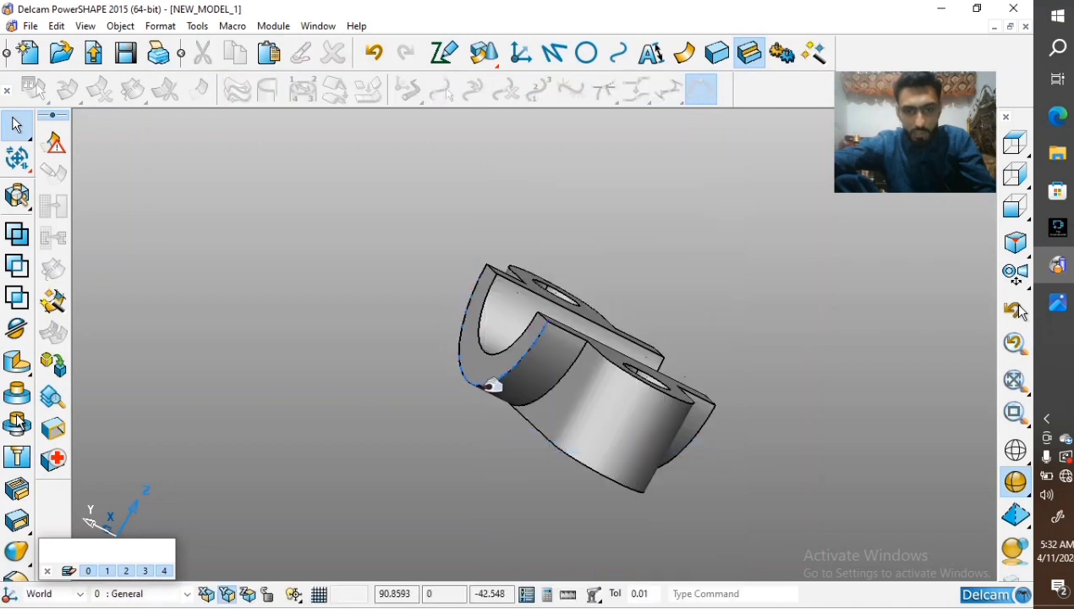
Define the extracted end-face arc by diameter and make it a full 360° circle
double_click(465, 380)
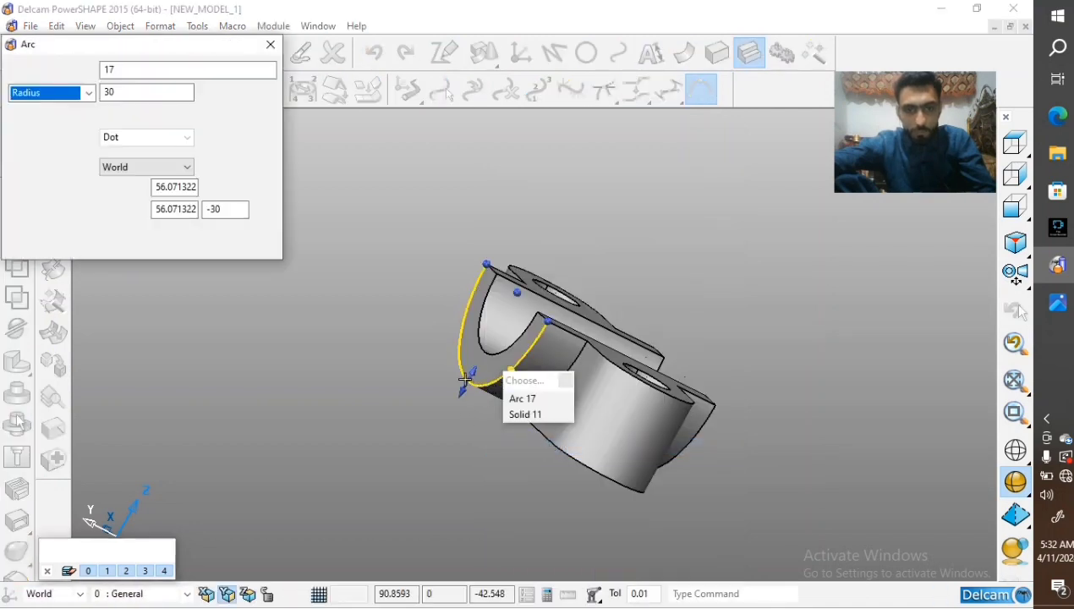
click(88, 93)
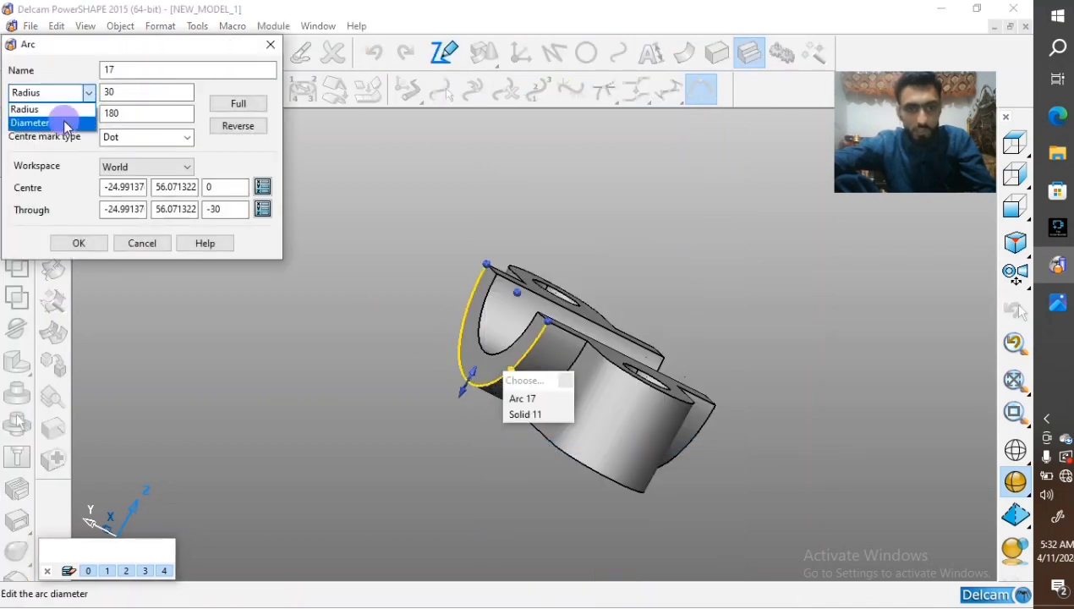
click(66, 123)
click(223, 107)
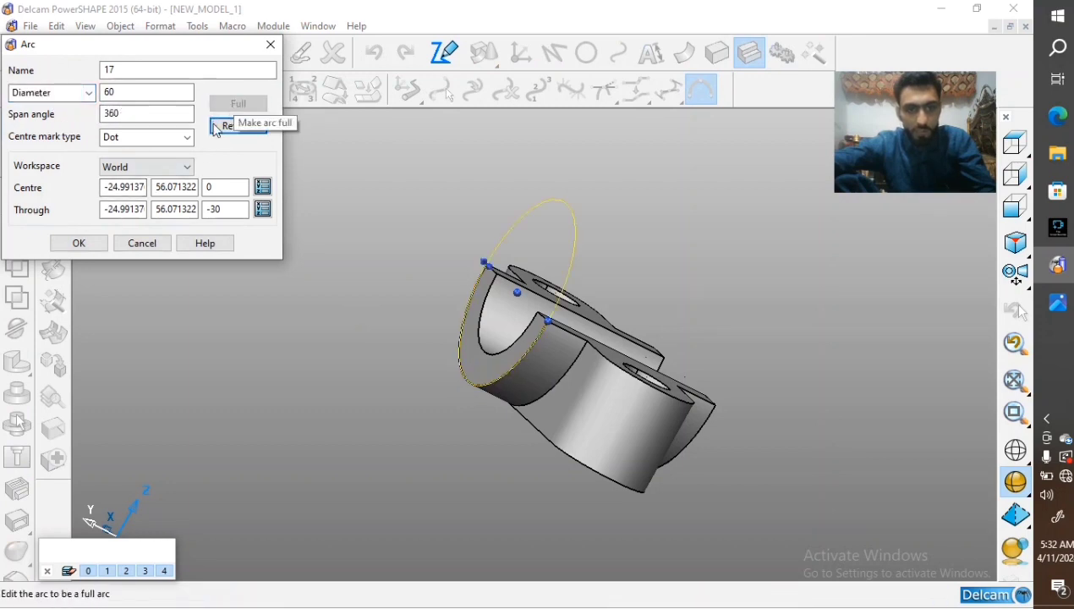
click(85, 243)
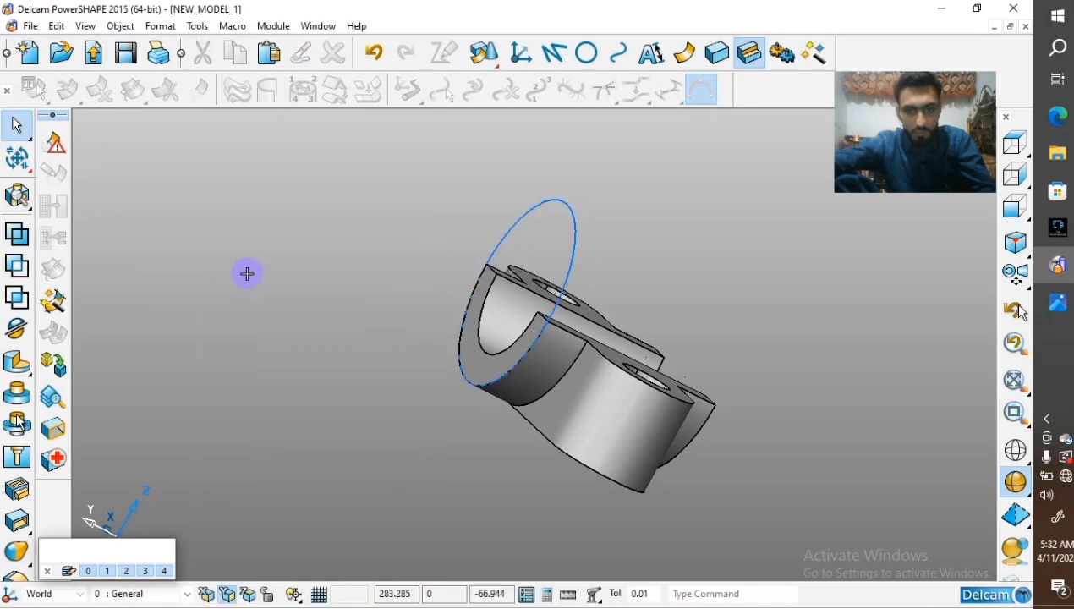
middle_drag(247, 274, 359, 314)
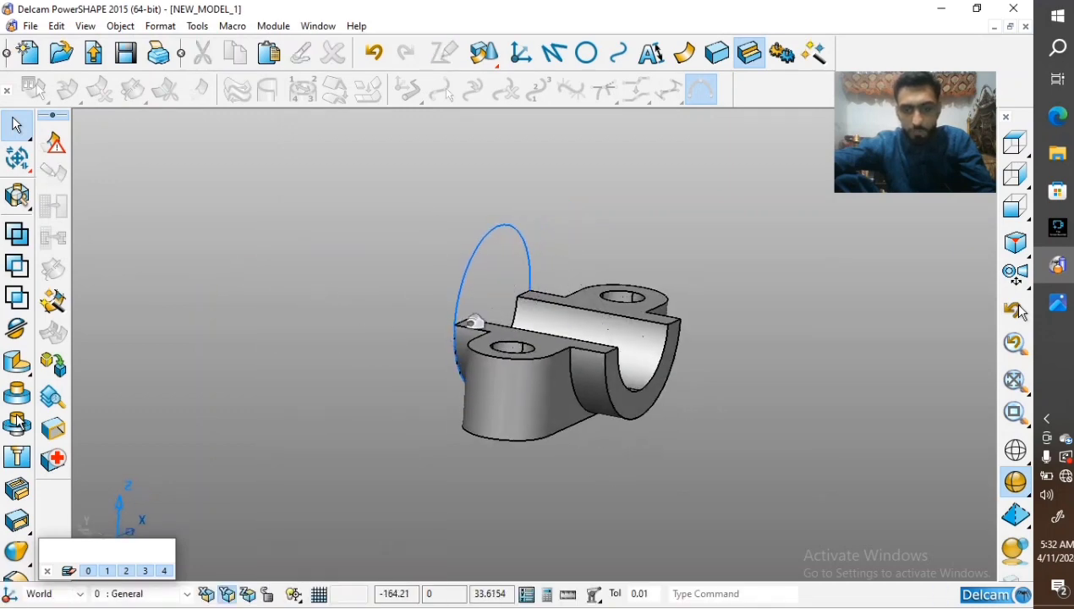
middle_drag(471, 321, 443, 302)
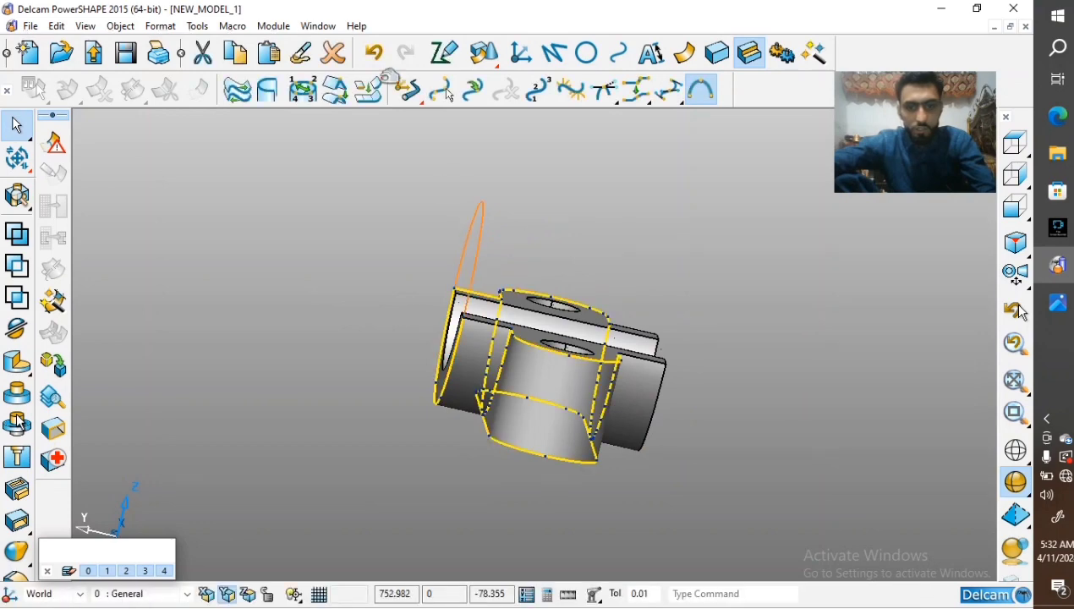
click(374, 54)
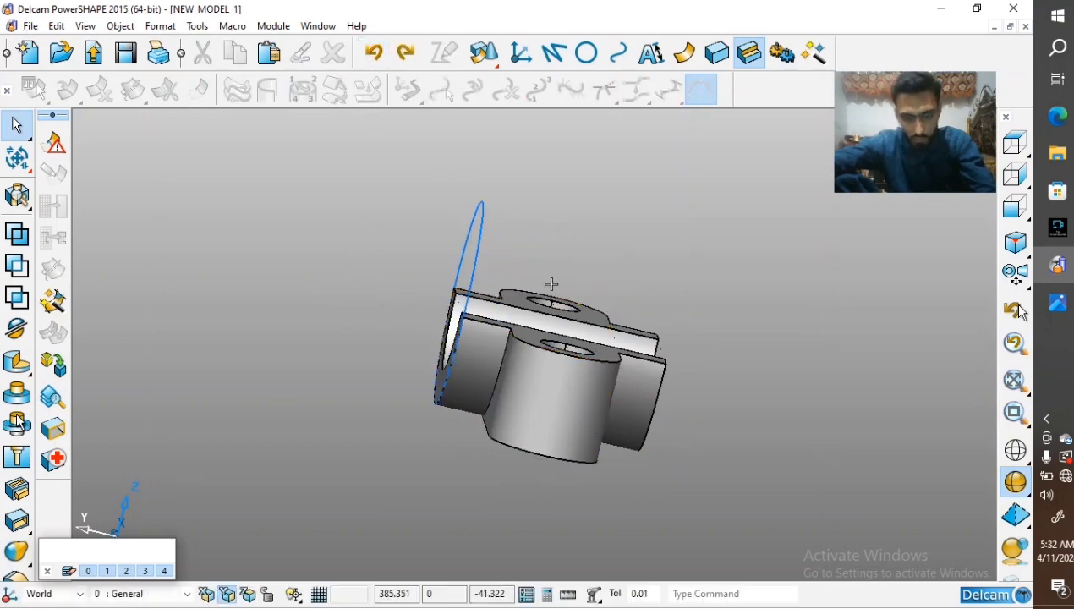
scroll(550, 285, up, 2)
click(461, 251)
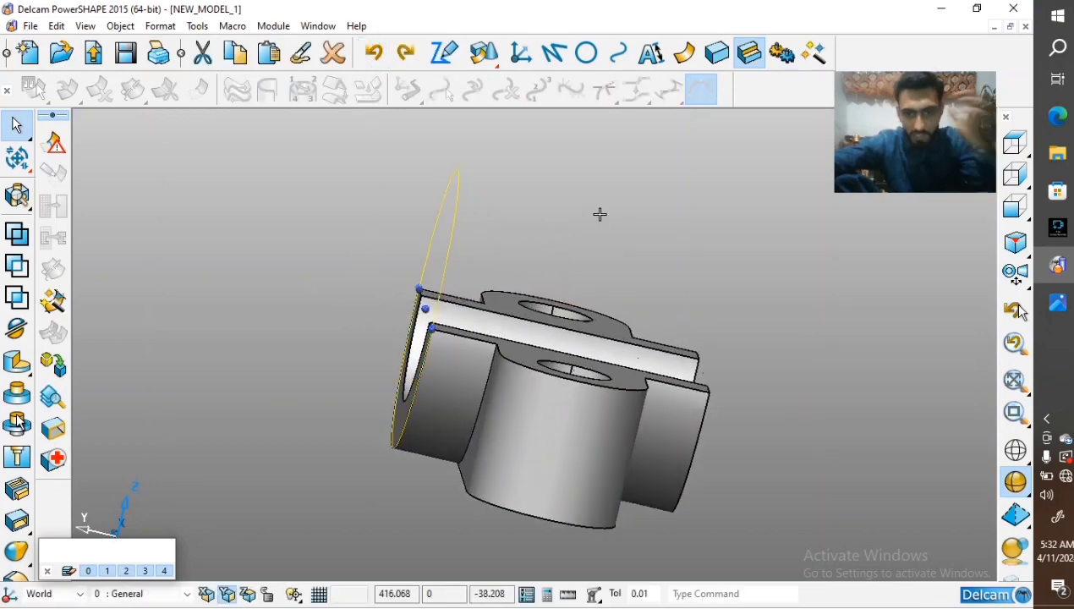
click(626, 194)
scroll(626, 196, down, 2)
Check the boss depth on the reference drawing and extrude the end-face circle 30 mm away from the half bearing
click(1057, 303)
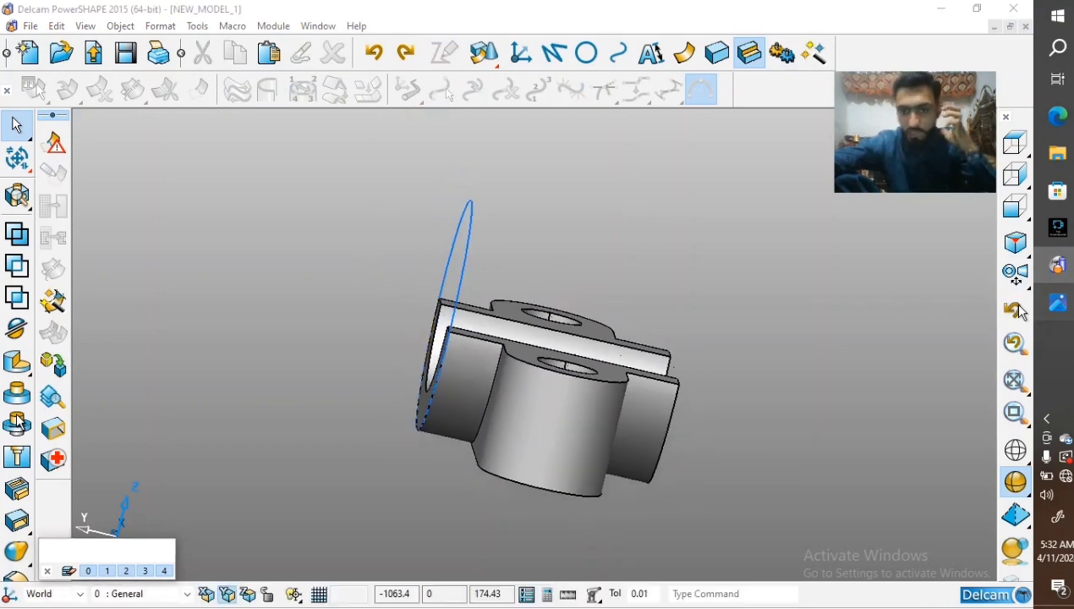
scroll(687, 301, down, 1)
scroll(652, 232, up, 2)
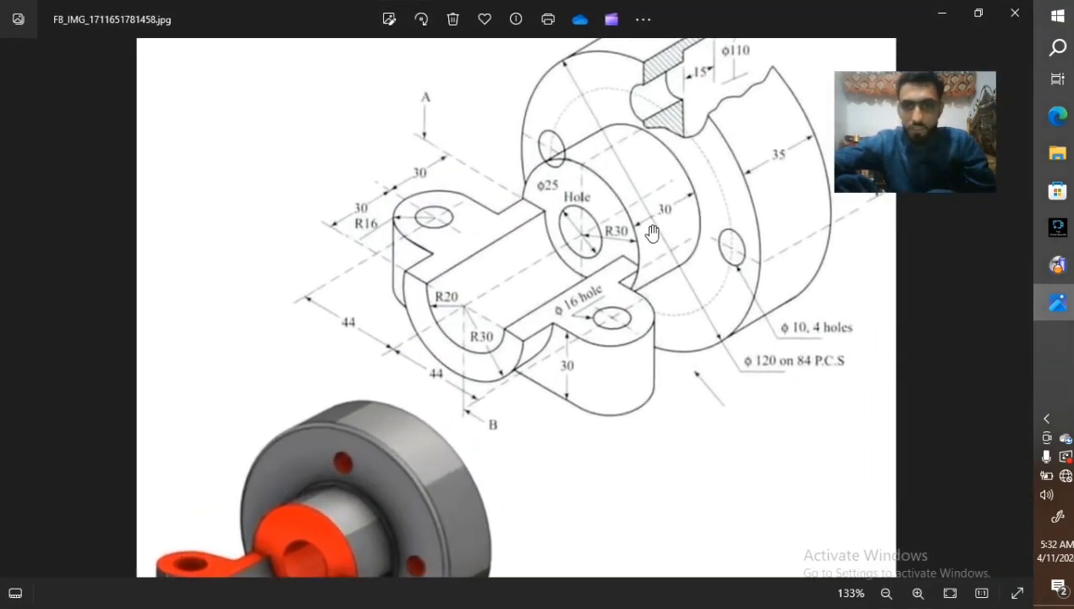
scroll(652, 232, up, 1)
scroll(653, 233, down, 3)
click(1058, 303)
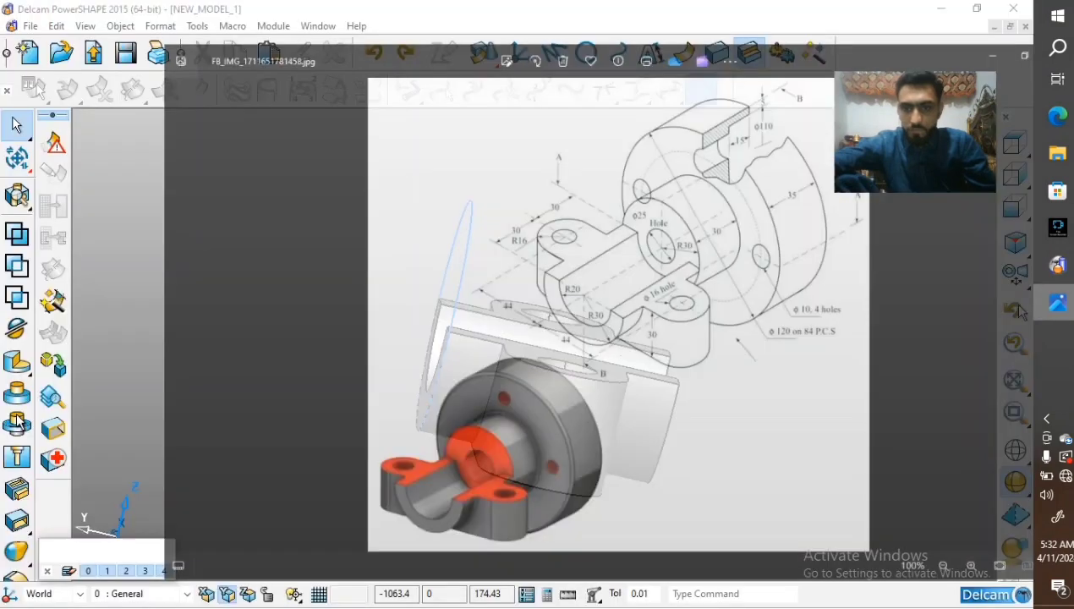
middle_drag(643, 299, 389, 346)
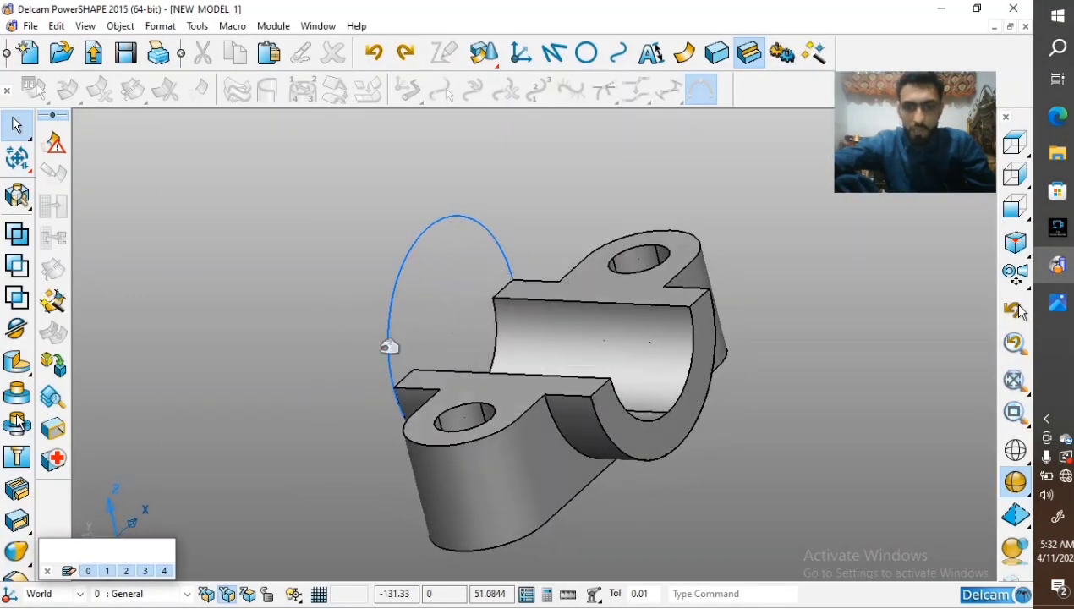
click(399, 318)
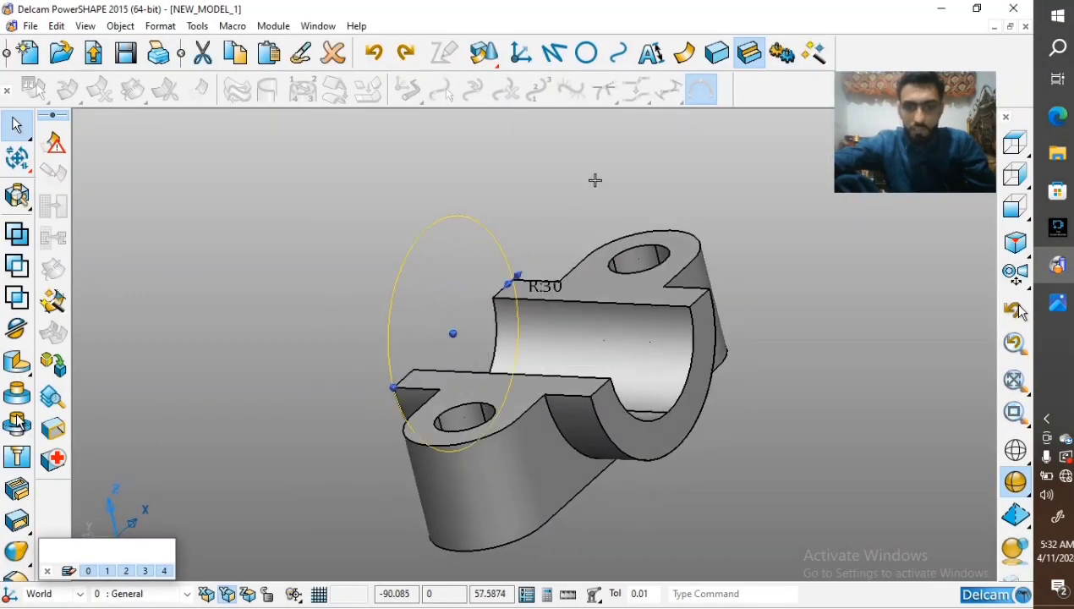
click(715, 55)
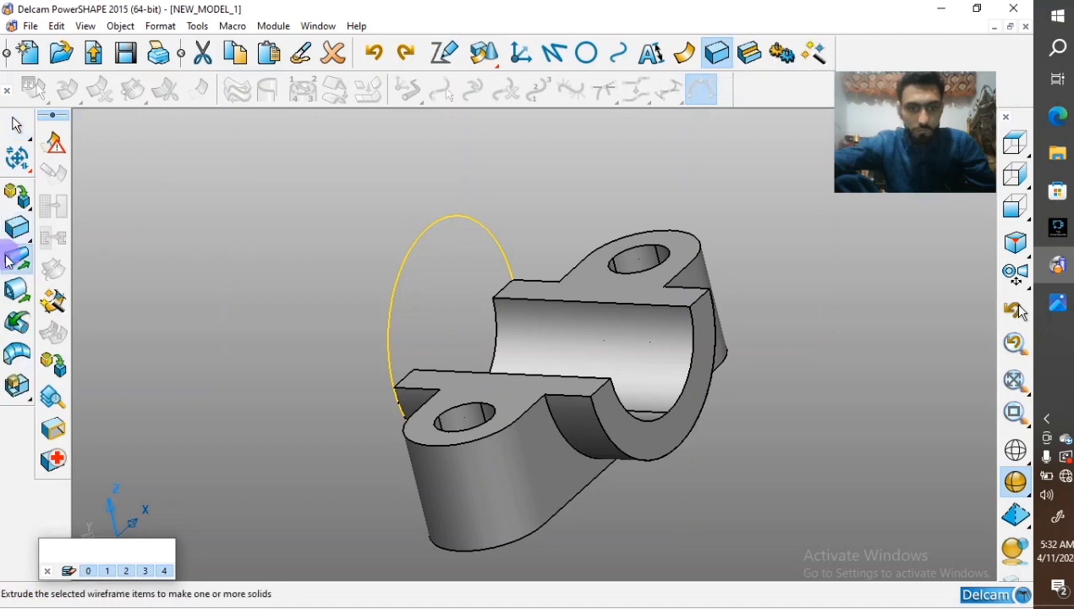
click(17, 258)
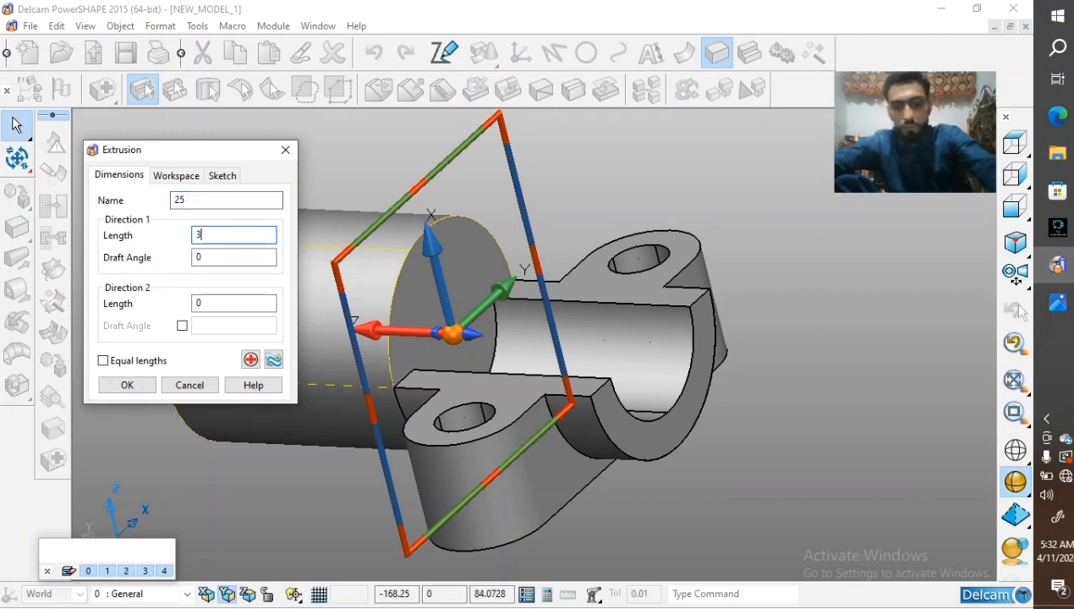
click(129, 384)
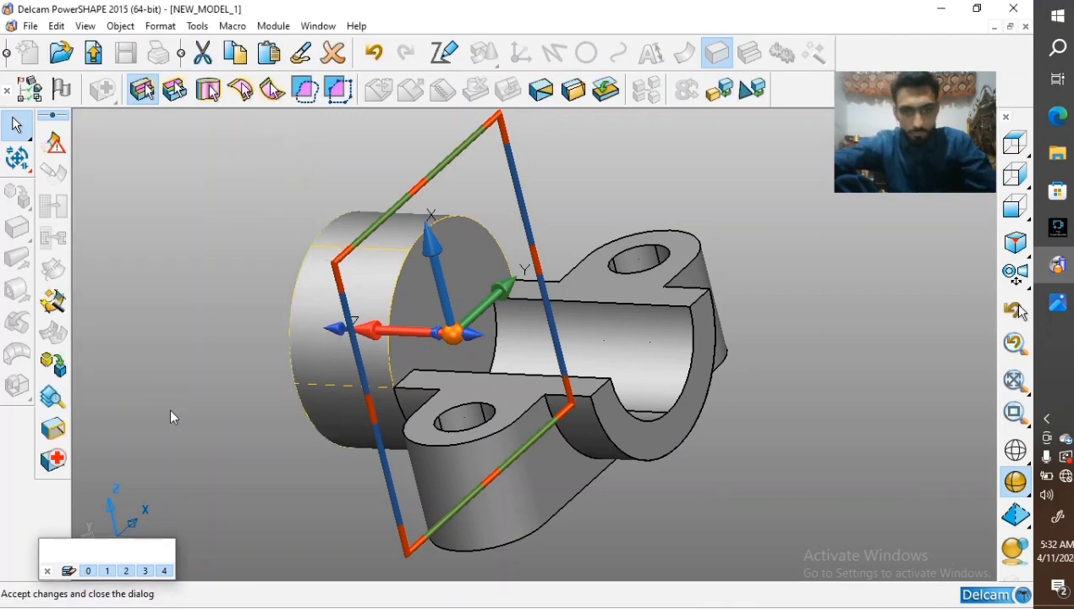
middle_drag(247, 465, 376, 370)
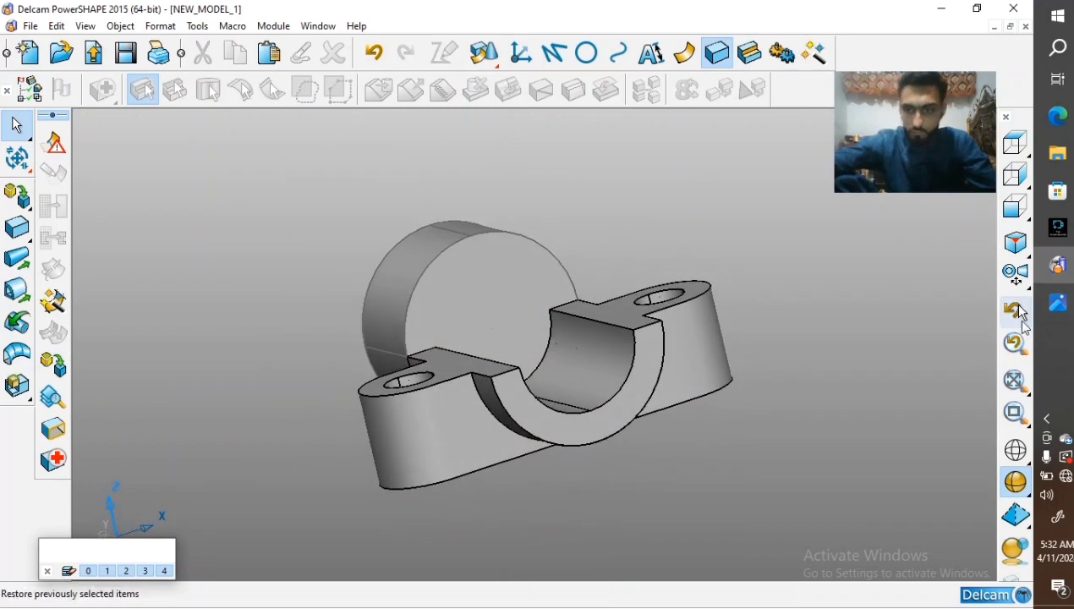
Examine the reference drawing's centre hole and boss dimensions and compare them with the modelled half bearing and cylinder
click(1055, 313)
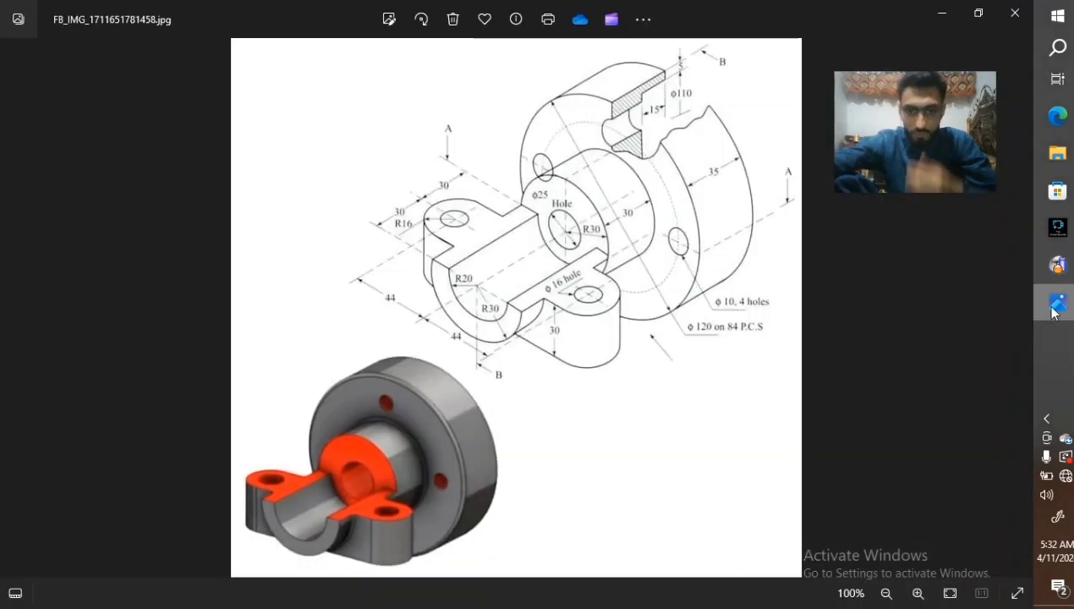
click(1055, 313)
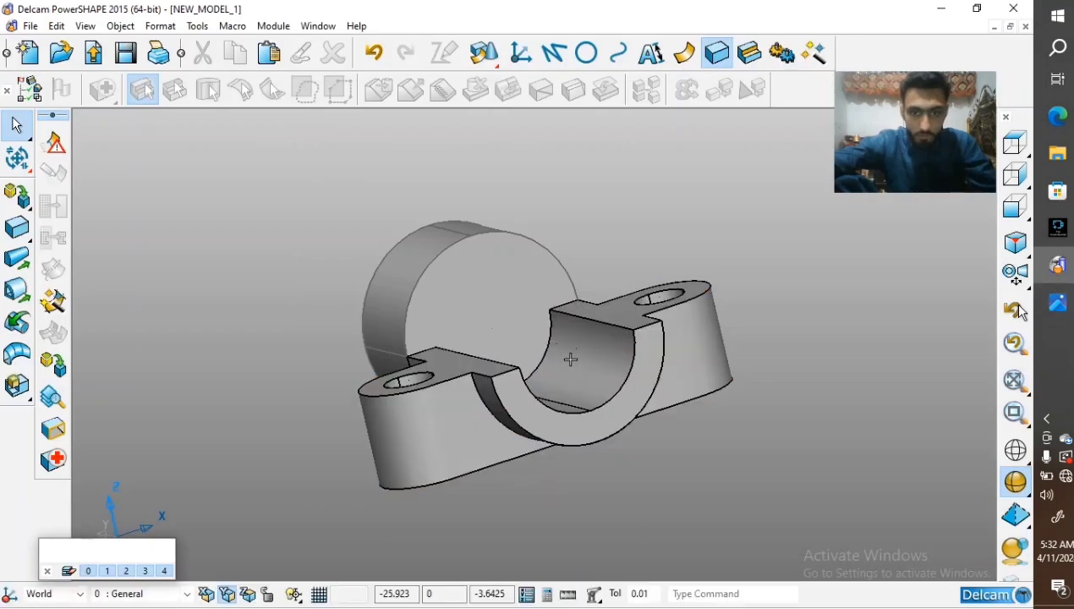
click(1051, 309)
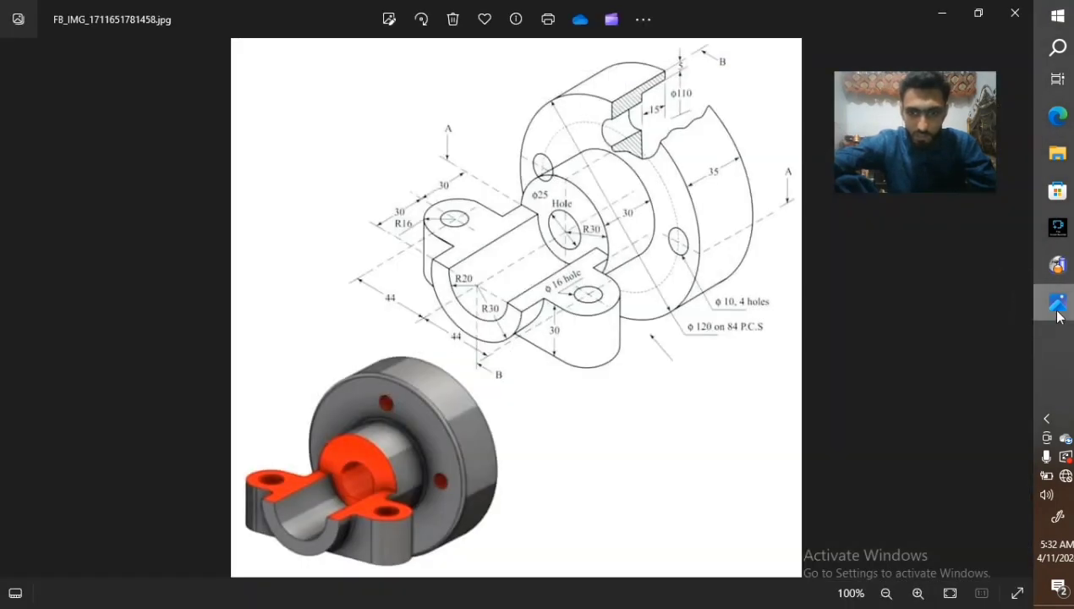
click(1055, 306)
middle_drag(443, 326, 626, 389)
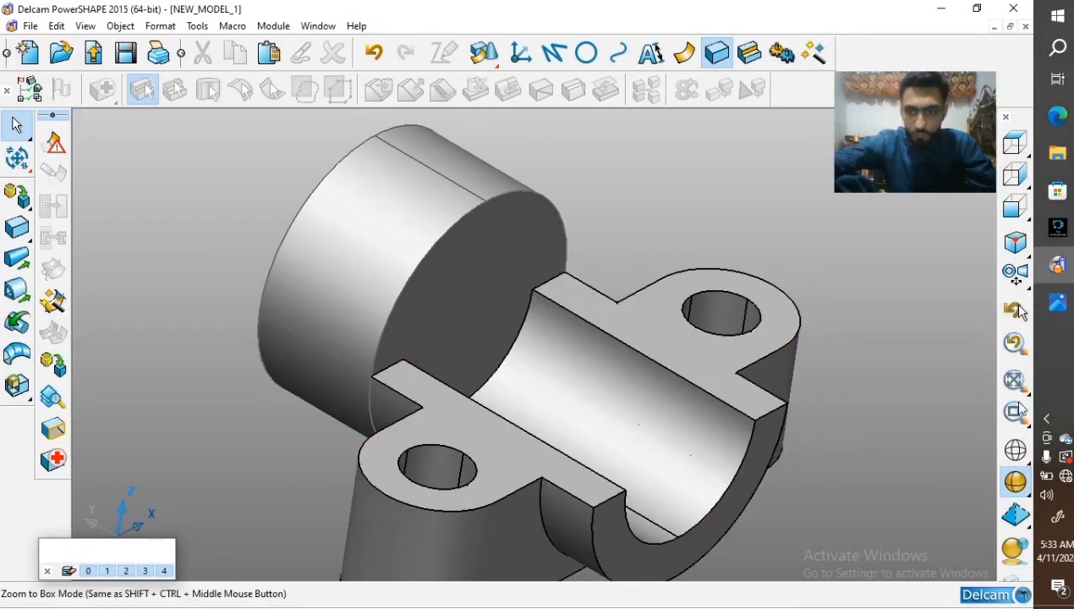
click(1062, 308)
scroll(598, 267, up, 4)
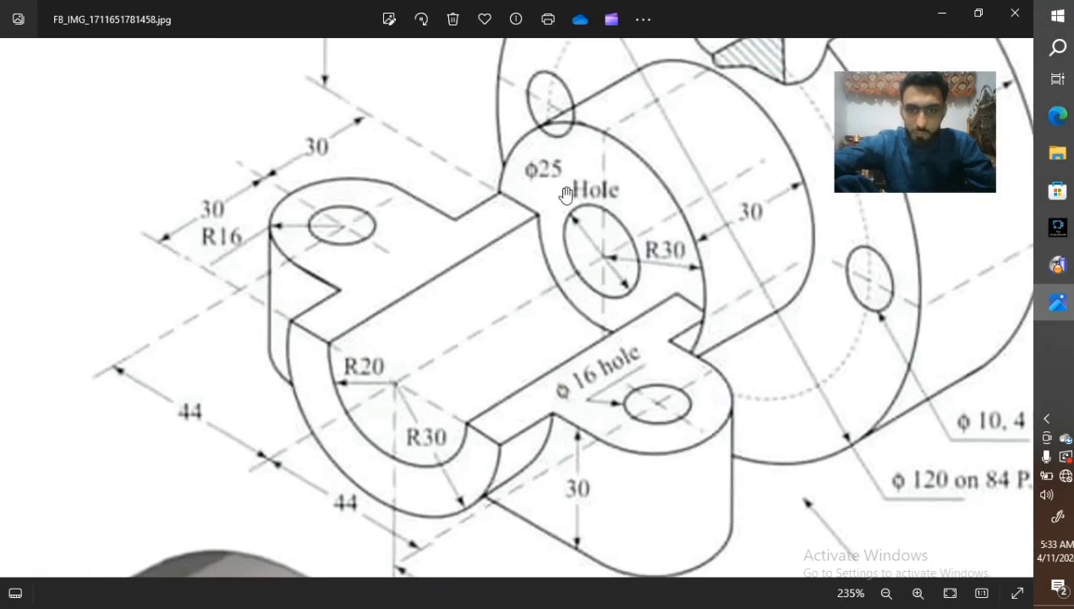
scroll(606, 233, down, 2)
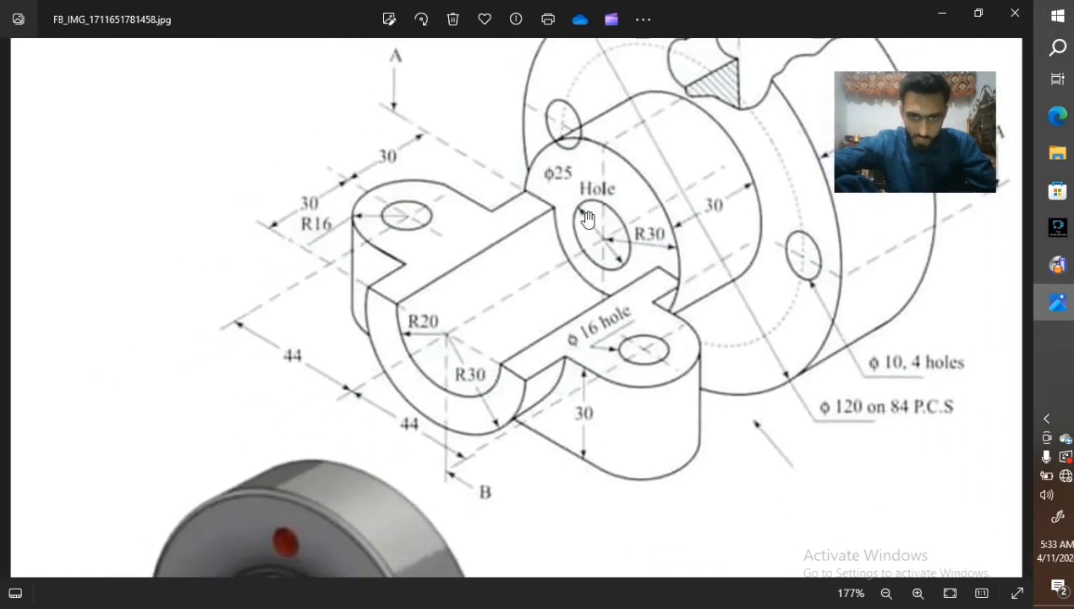
scroll(622, 254, down, 2)
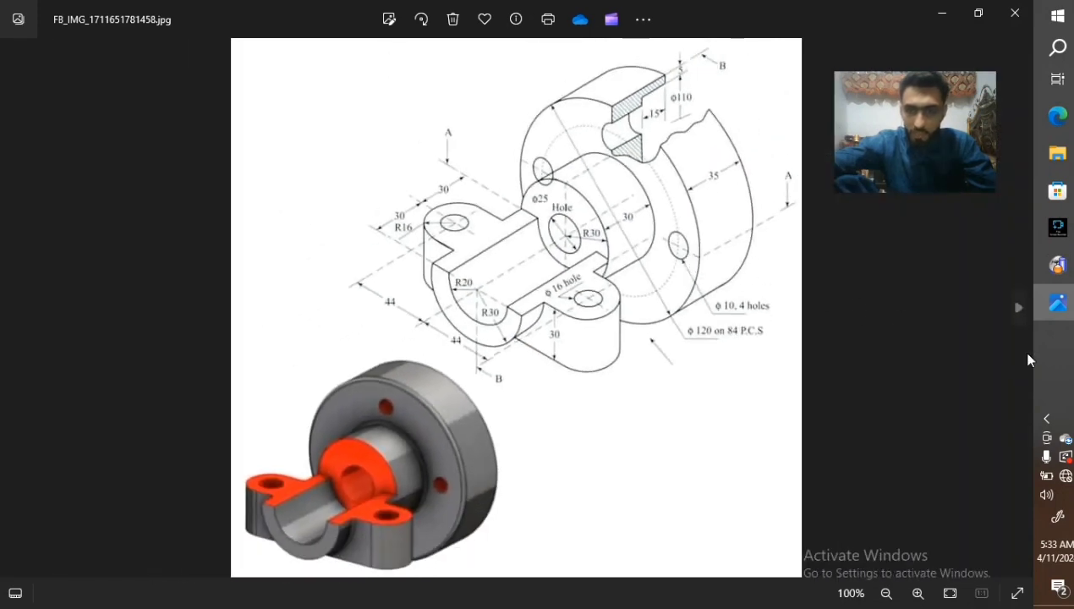
Switch to PowerSHAPE and place a circle of about 7 mm radius at the centre of the boss face adjoining the half bearing
click(1056, 307)
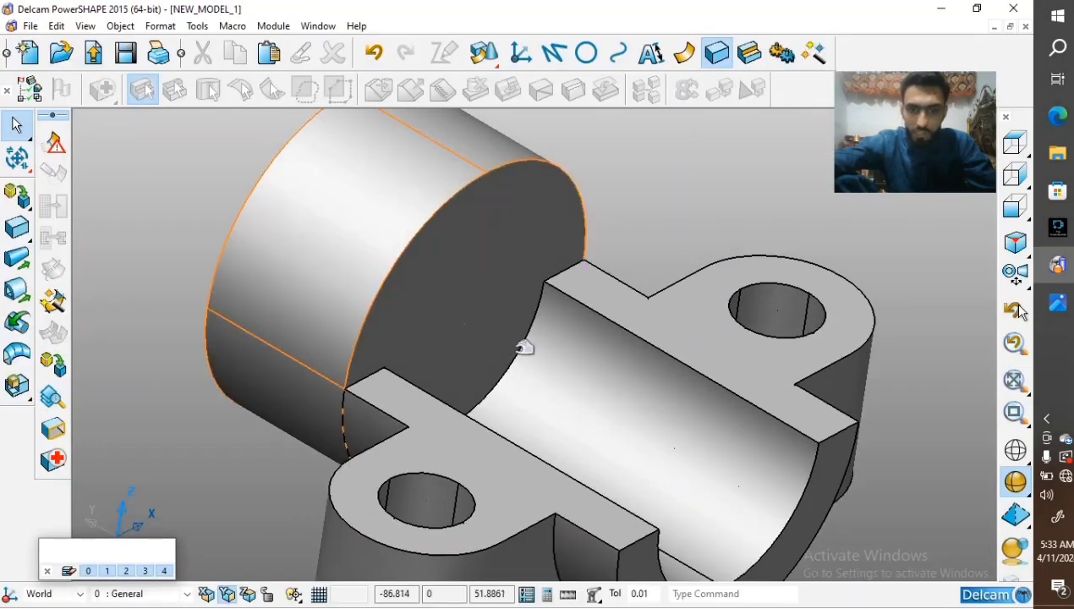
click(472, 315)
click(669, 138)
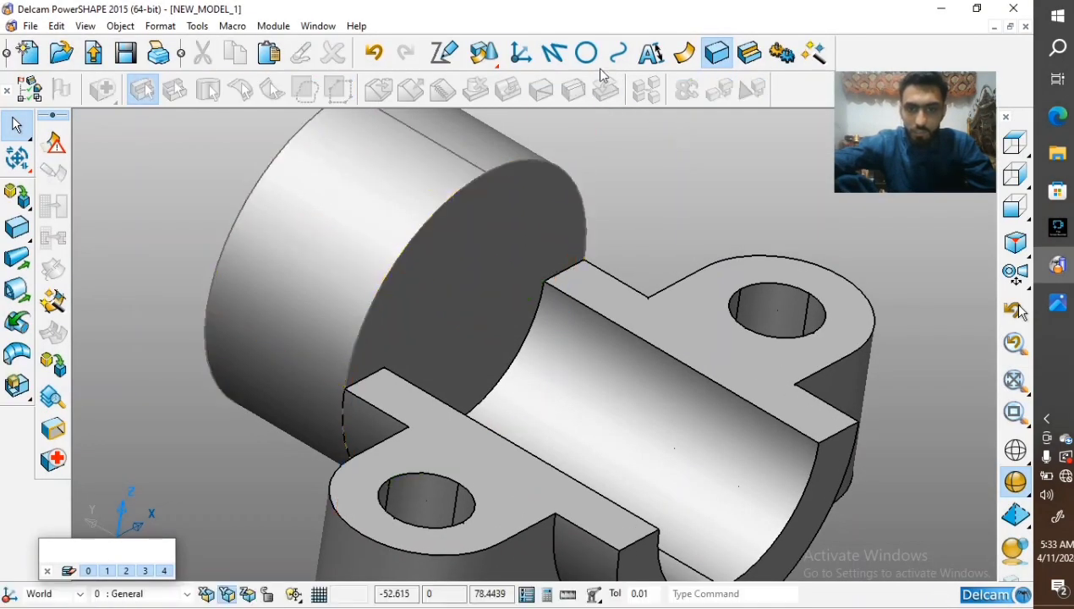
click(584, 58)
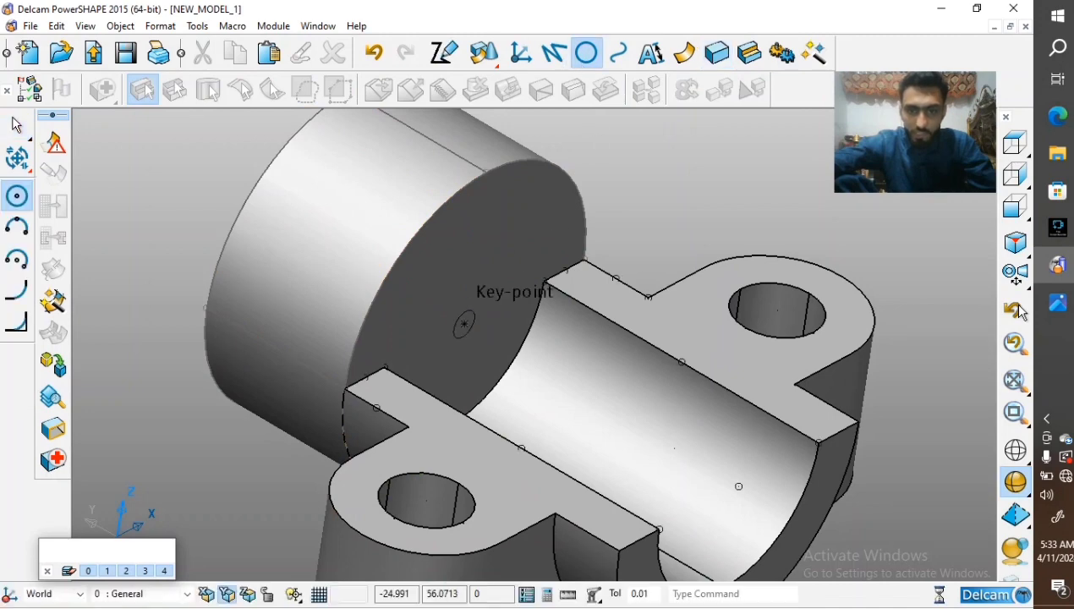
click(463, 324)
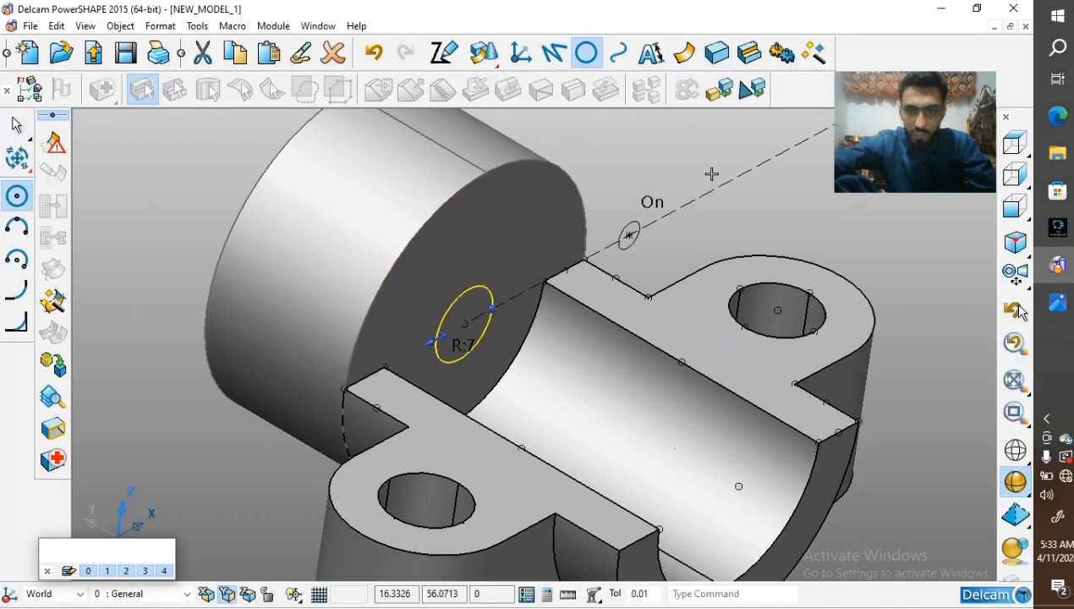
key(Escape)
Define the boss-face circle by diameter and set its diameter to 25 mm
click(459, 358)
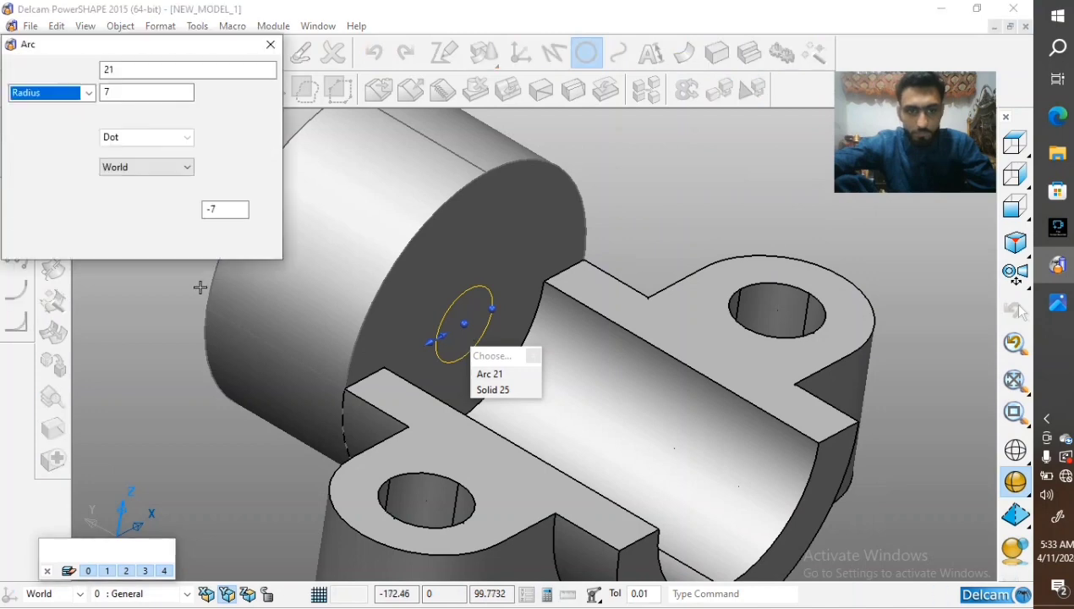
click(89, 92)
click(82, 121)
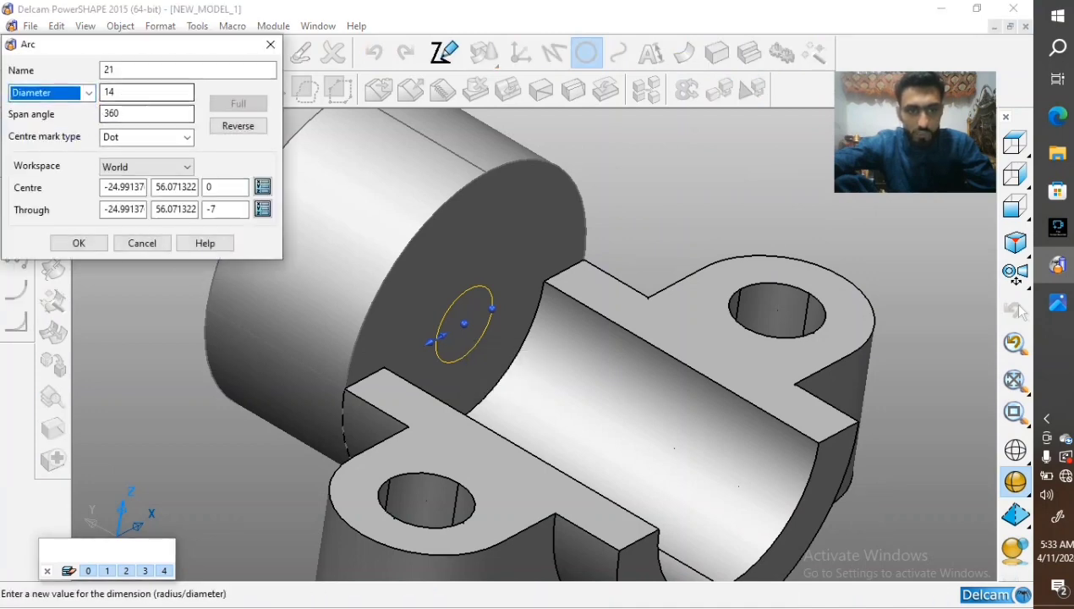
key(Tab)
key(Return)
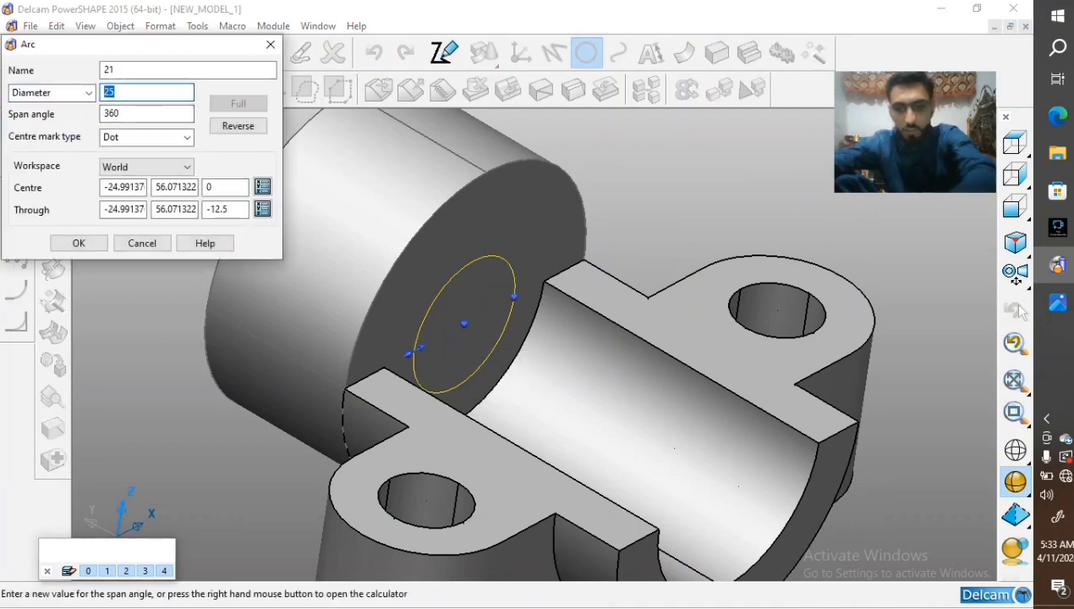
click(79, 242)
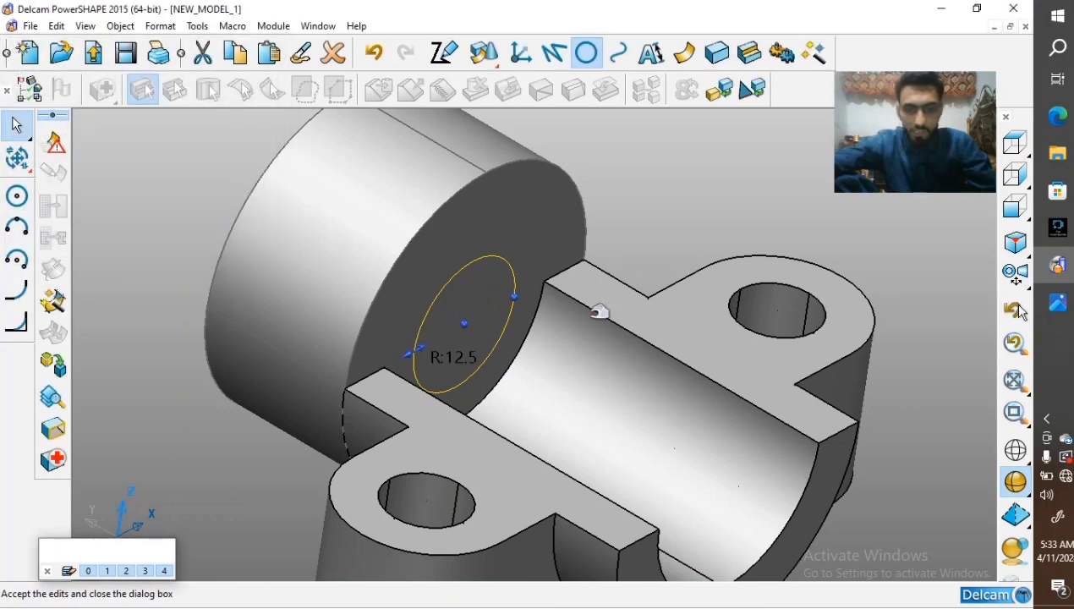
Hide the half bearing with level 3 to isolate the cylindrical boss and its centre circle
scroll(661, 285, down, 2)
click(750, 223)
click(698, 352)
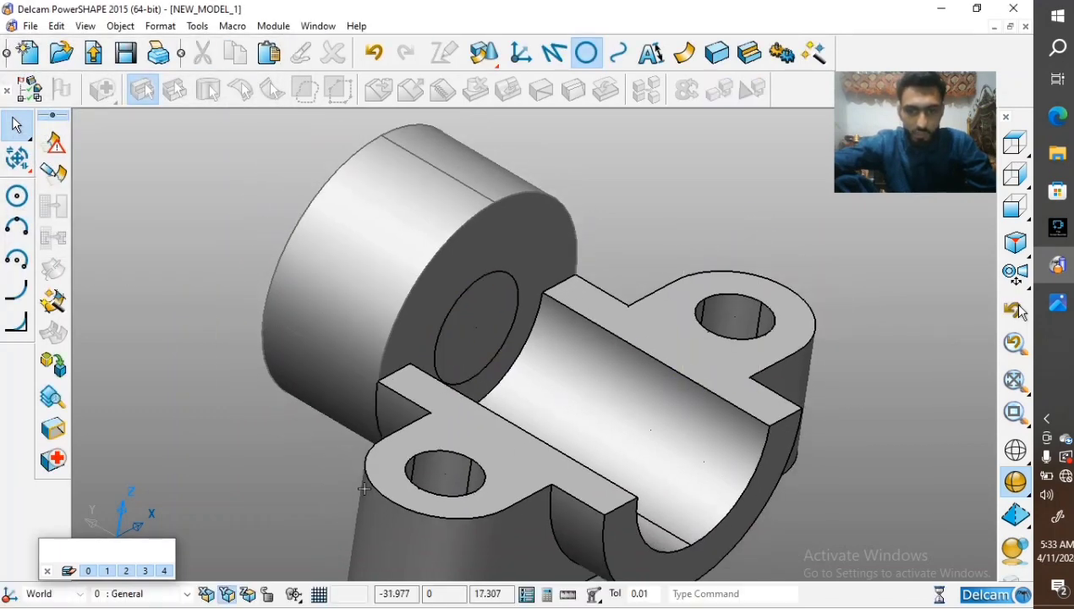
click(145, 572)
scroll(530, 352, down, 2)
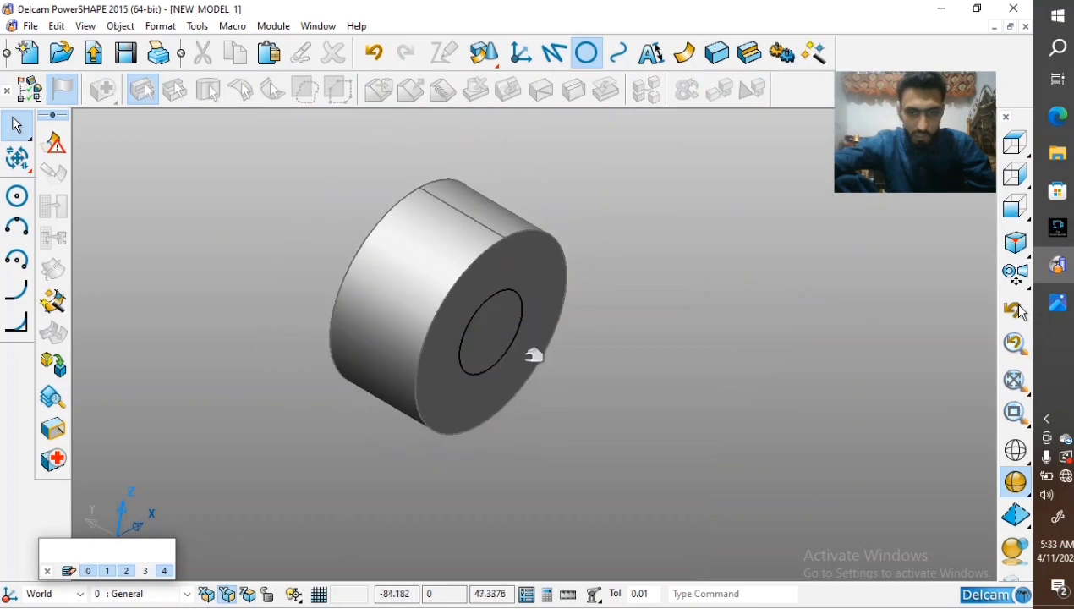
Extrude the 25 mm circle as a solid cylinder in both directions, well past both end faces of the boss
middle_drag(502, 336, 430, 279)
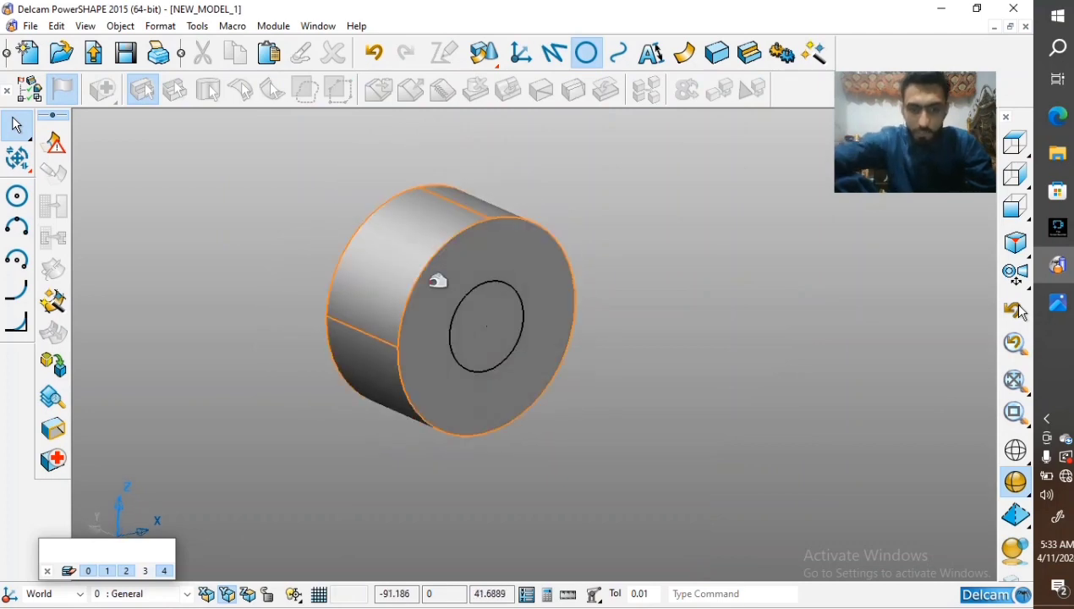
scroll(520, 318, up, 2)
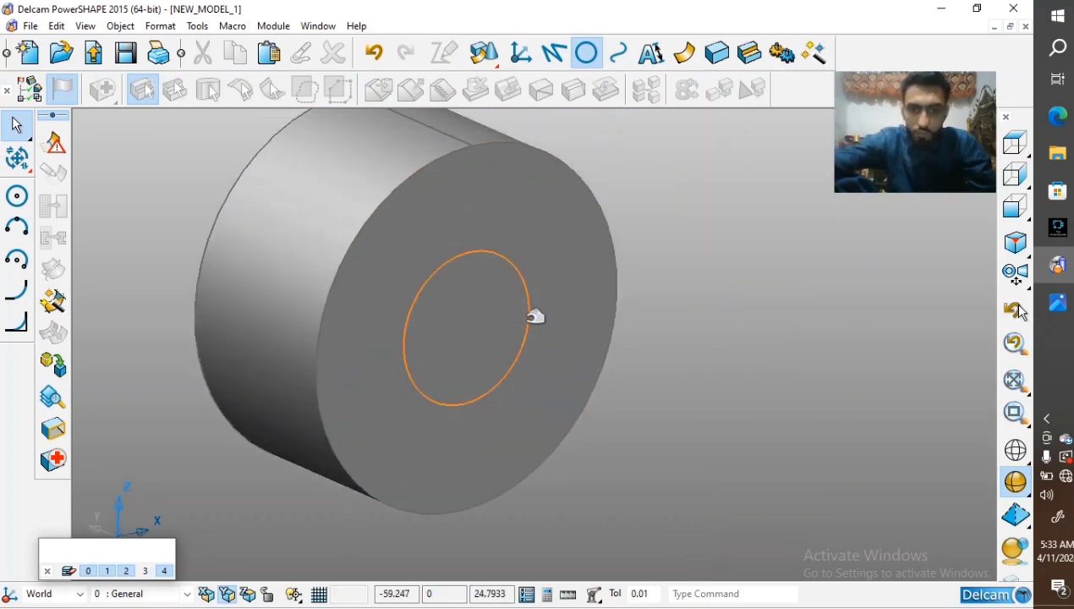
click(530, 313)
click(717, 52)
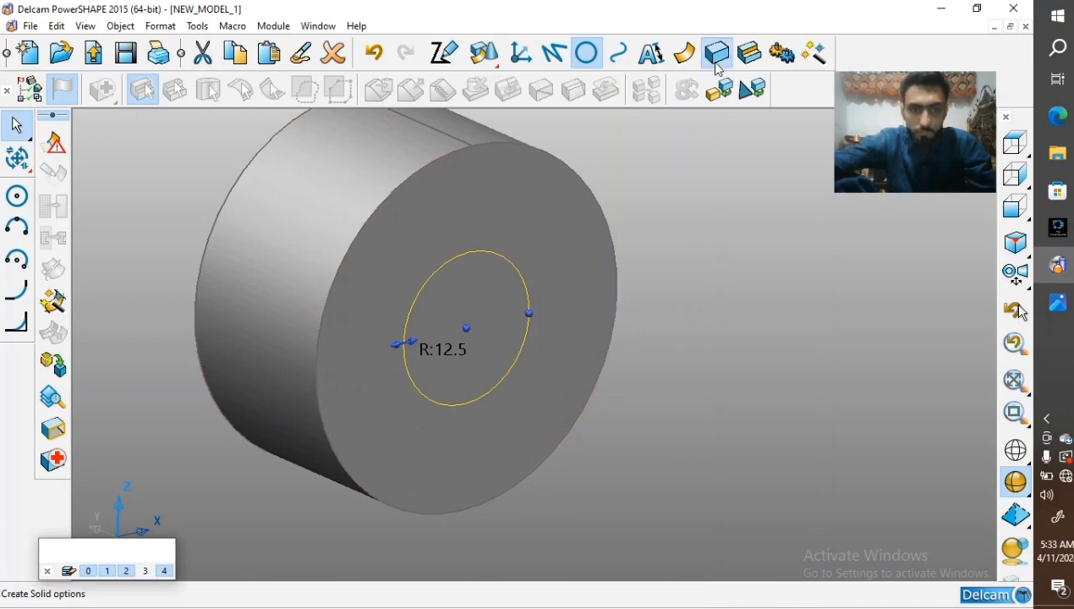
click(15, 259)
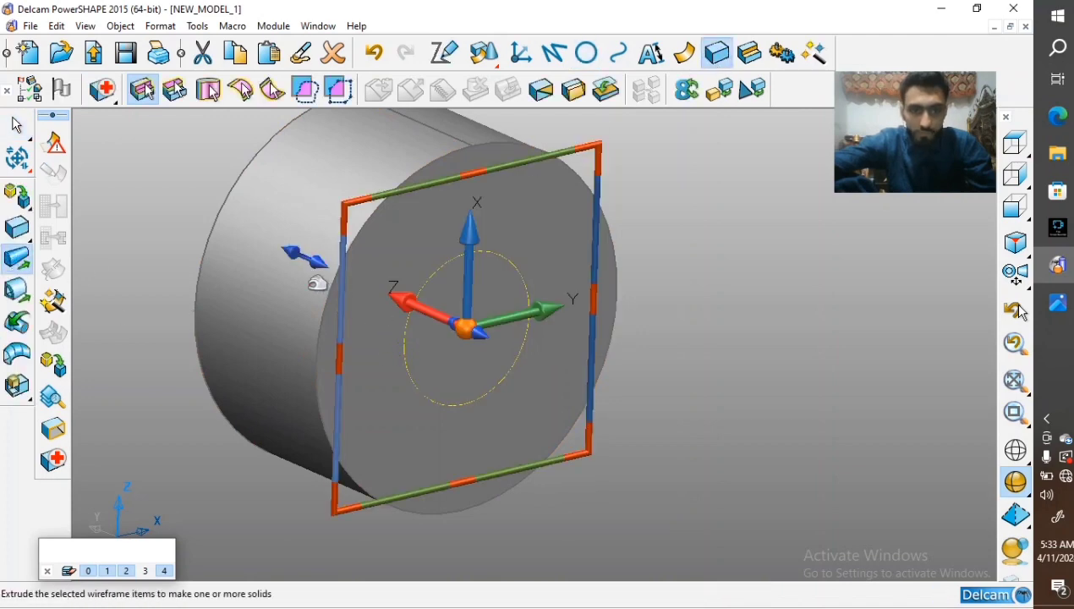
drag(179, 201, 174, 200)
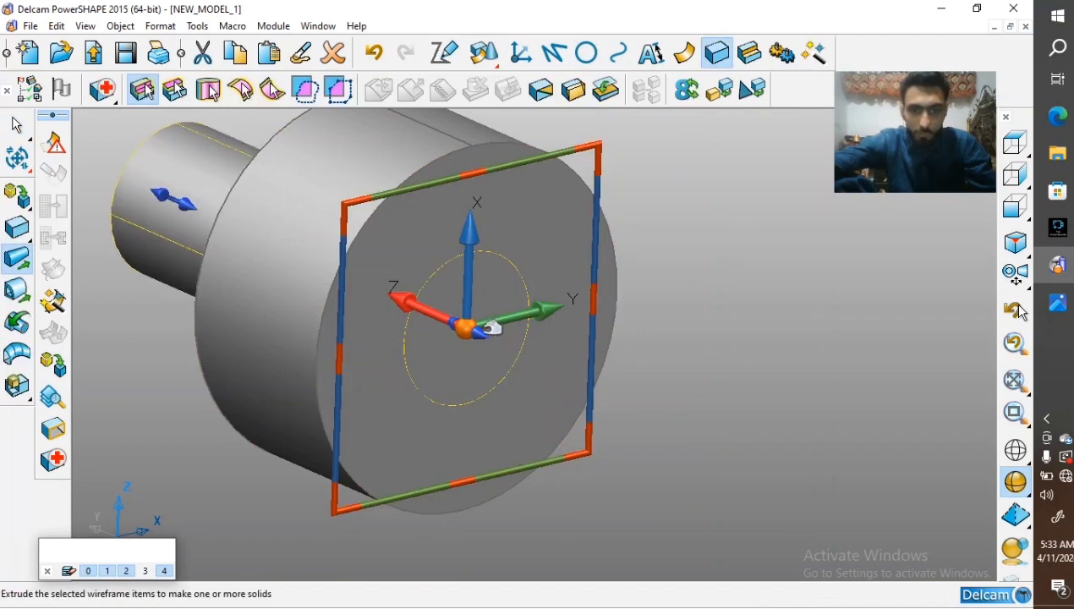
drag(512, 347, 630, 427)
click(734, 298)
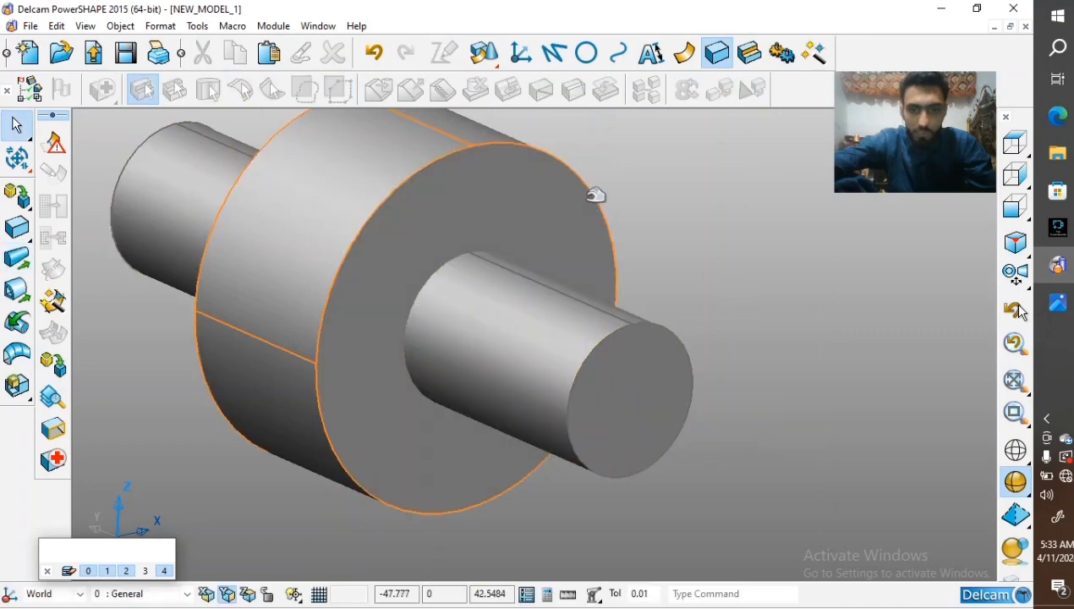
Make the boss the active solid and subtract the extruded cylinder from it to cut the centre hole
click(597, 196)
click(61, 89)
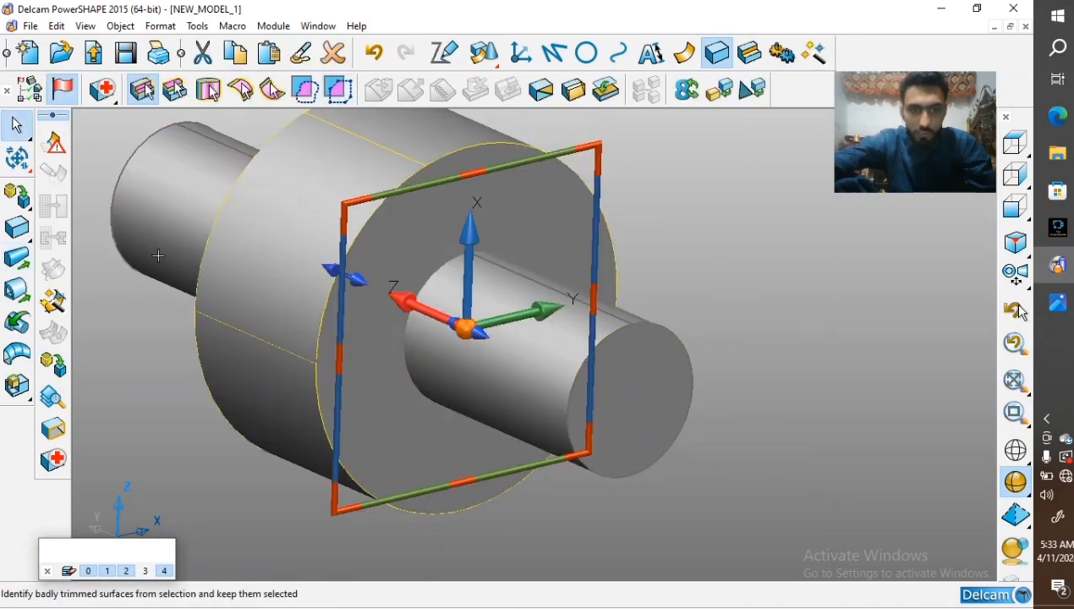
click(628, 404)
click(750, 54)
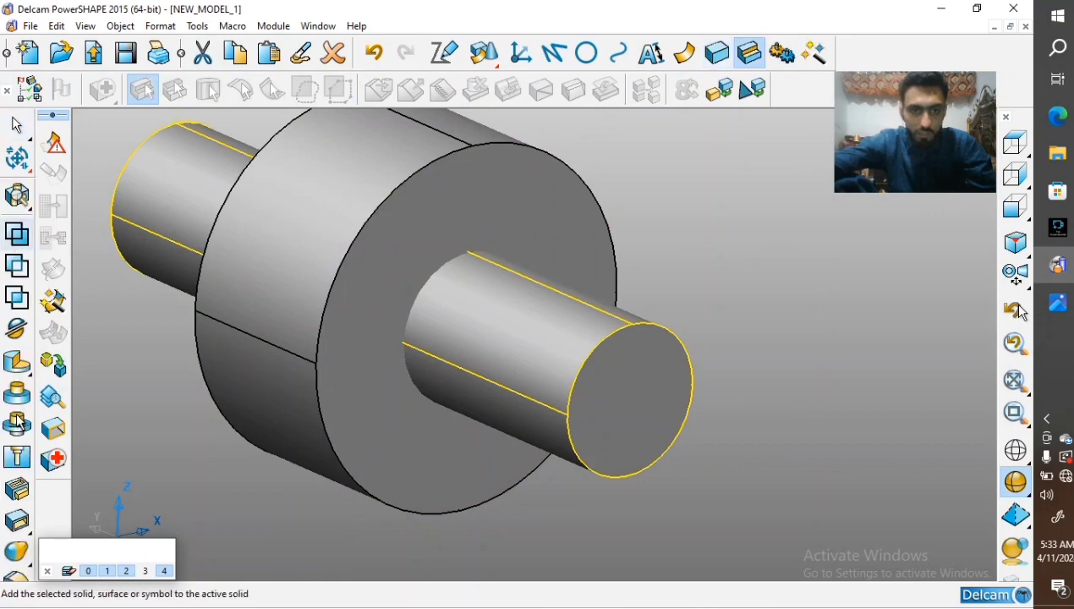
click(20, 268)
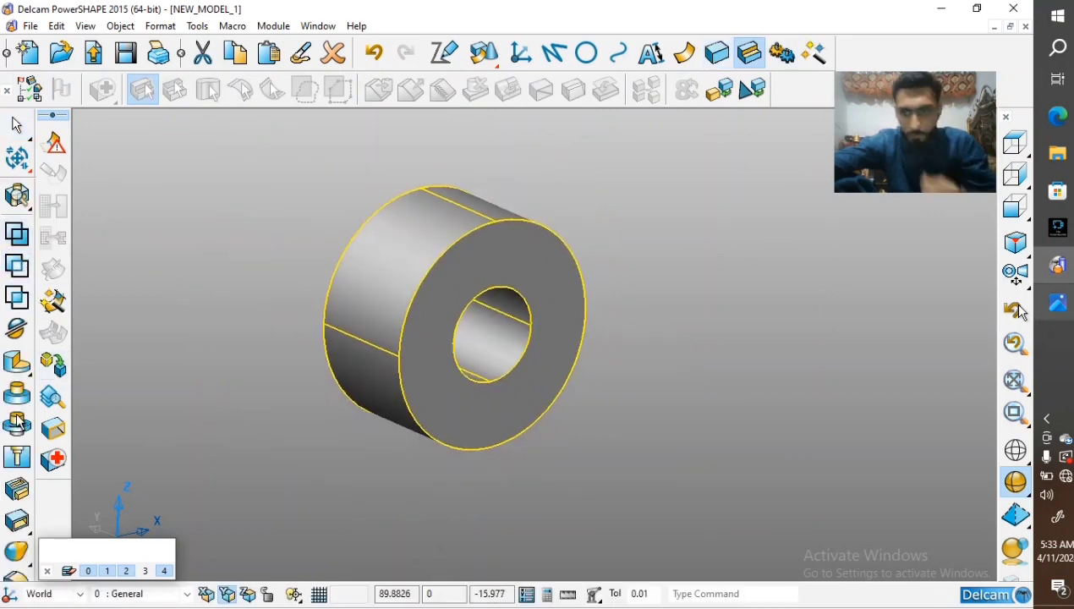
Examine the reference drawing's flange diameter, thickness, recess and bolt-hole dimensions
click(1060, 303)
scroll(512, 287, up, 3)
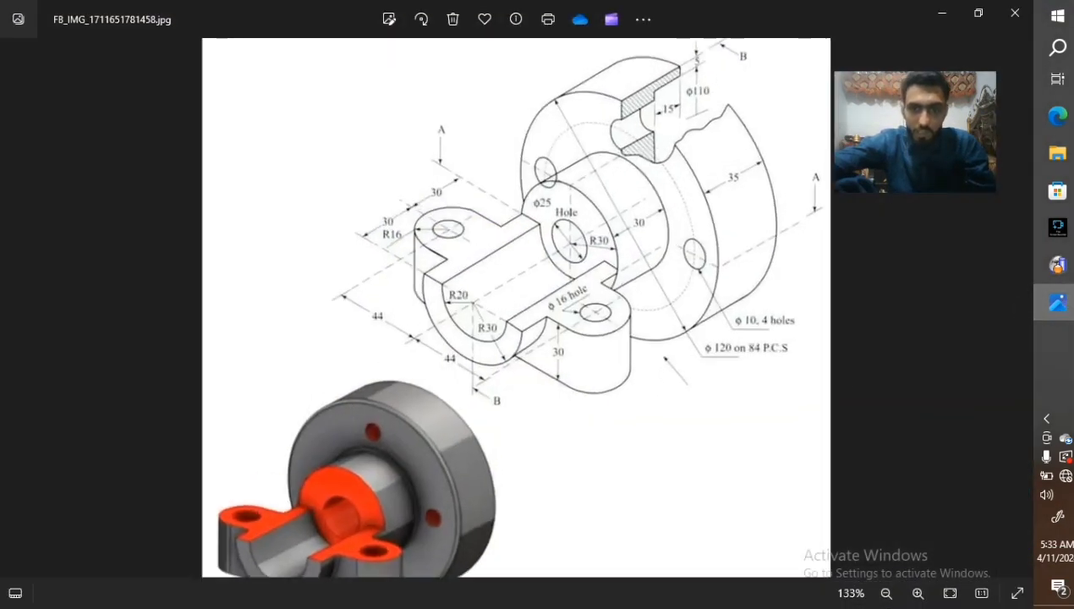
scroll(641, 171, down, 2)
scroll(757, 379, up, 5)
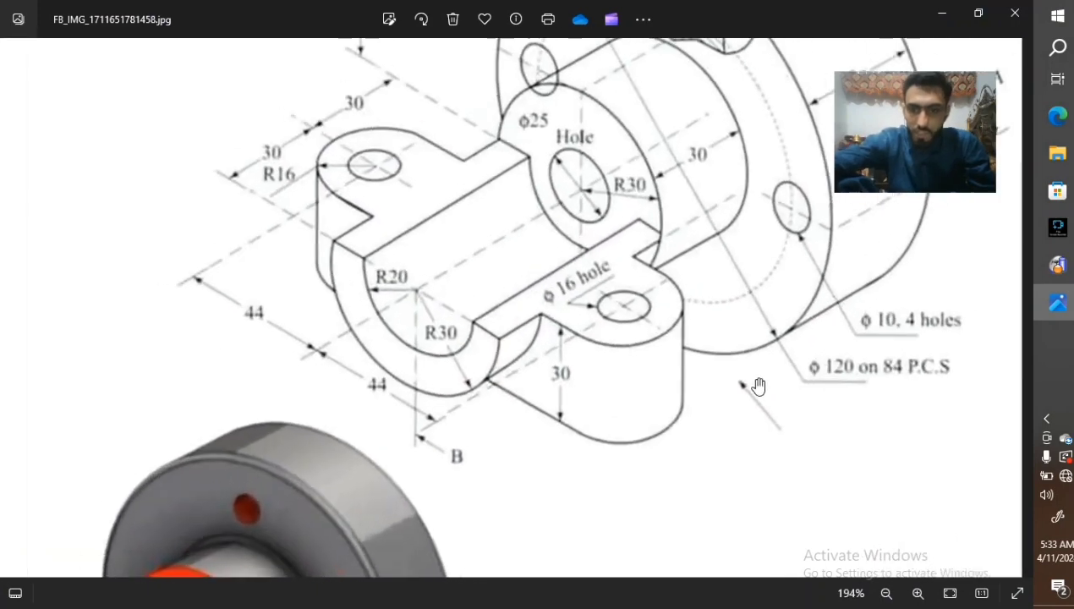
scroll(880, 382, down, 3)
scroll(886, 384, up, 4)
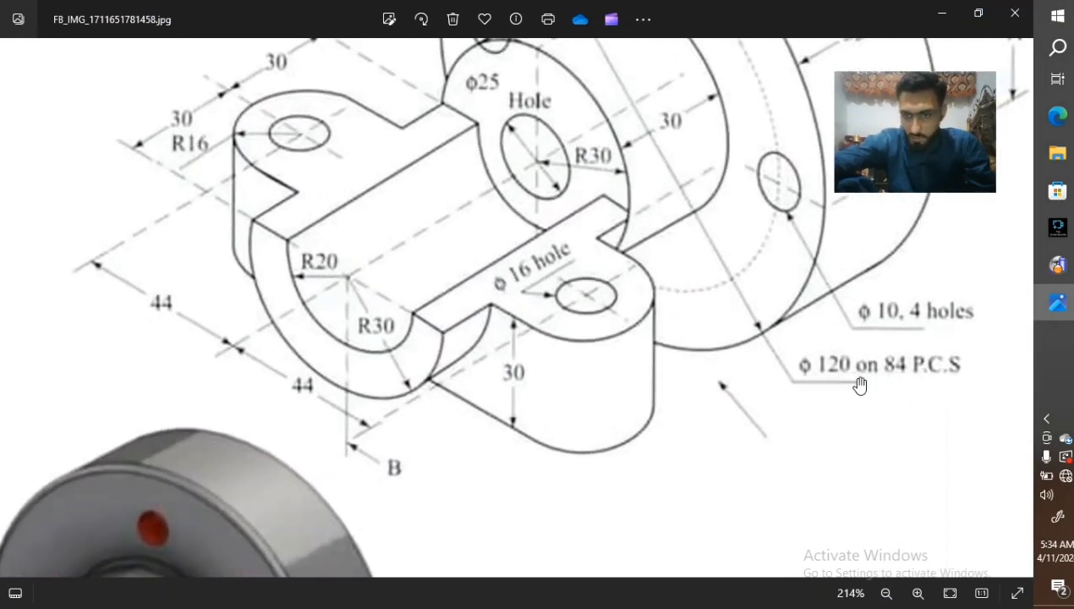
scroll(860, 386, down, 2)
scroll(880, 386, down, 2)
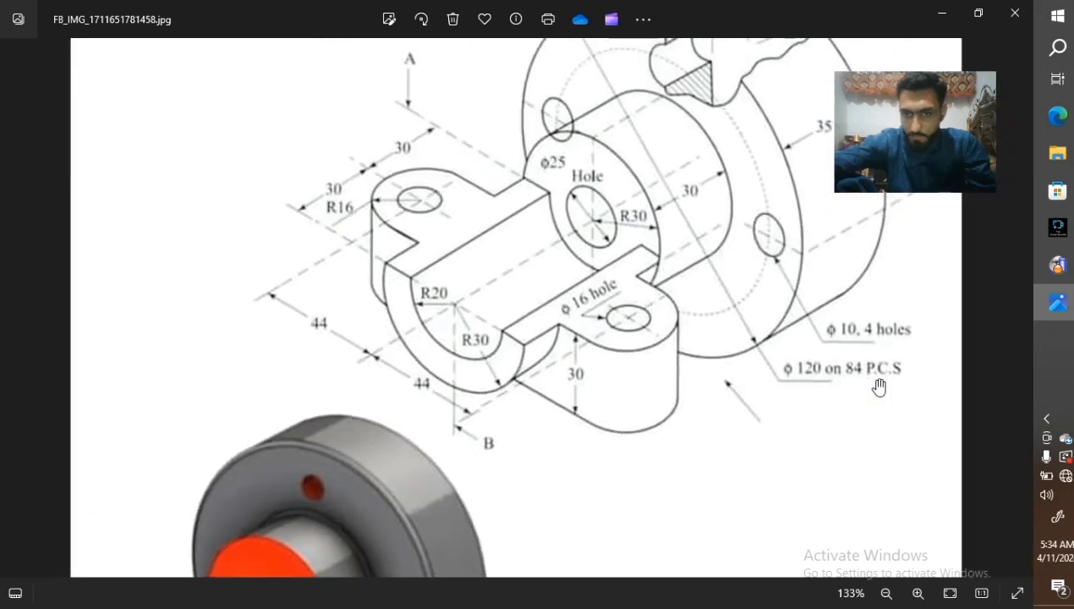
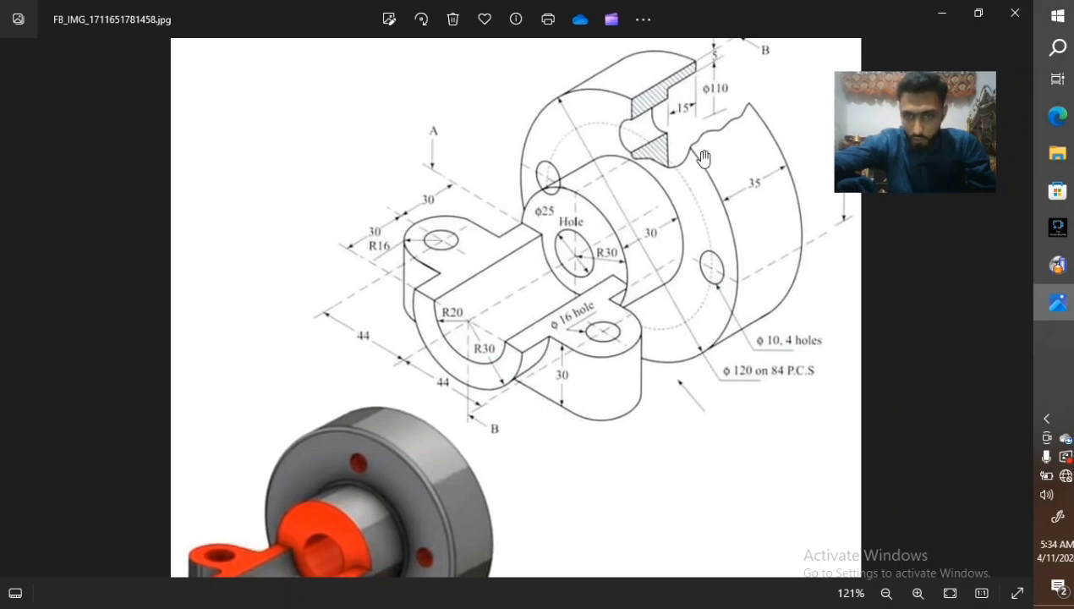
Switch to PowerSHAPE and place a circle at the centre of the boss's rear end face, opposite the half bearing
click(1060, 269)
middle_drag(380, 293, 640, 281)
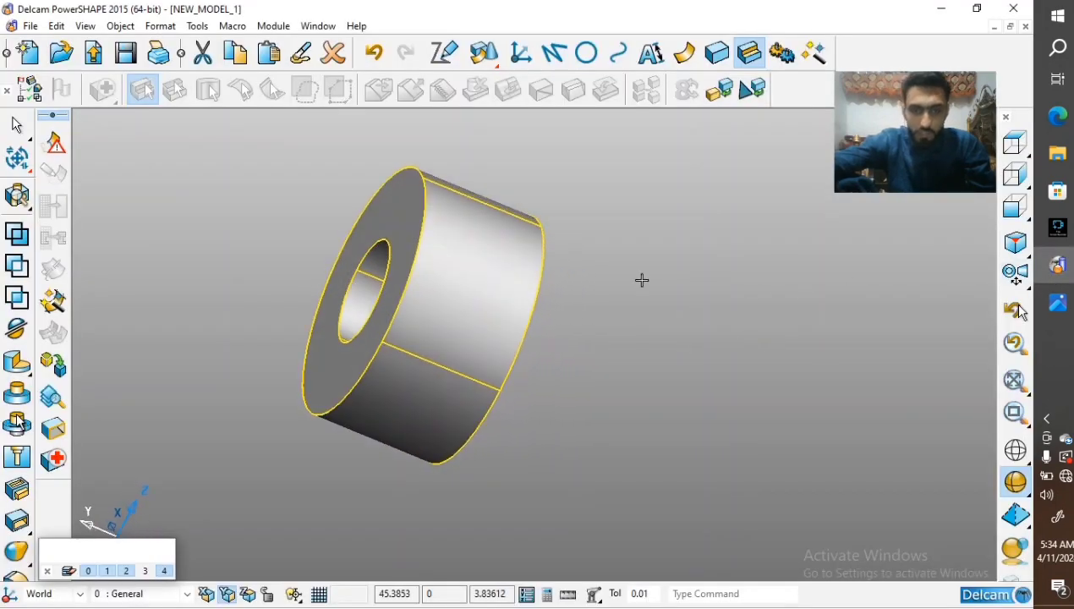
click(586, 52)
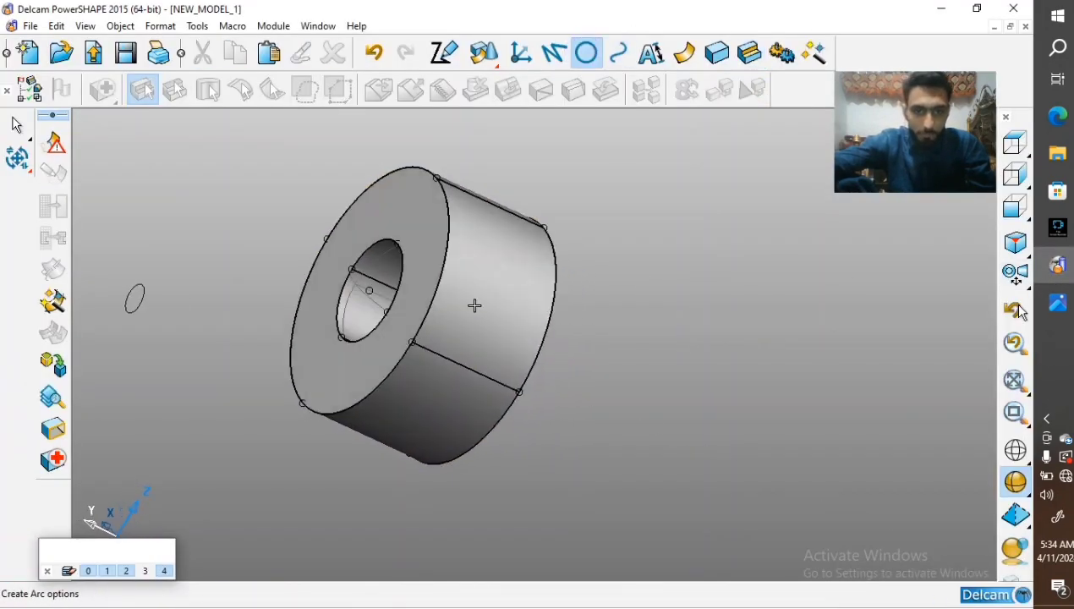
click(372, 290)
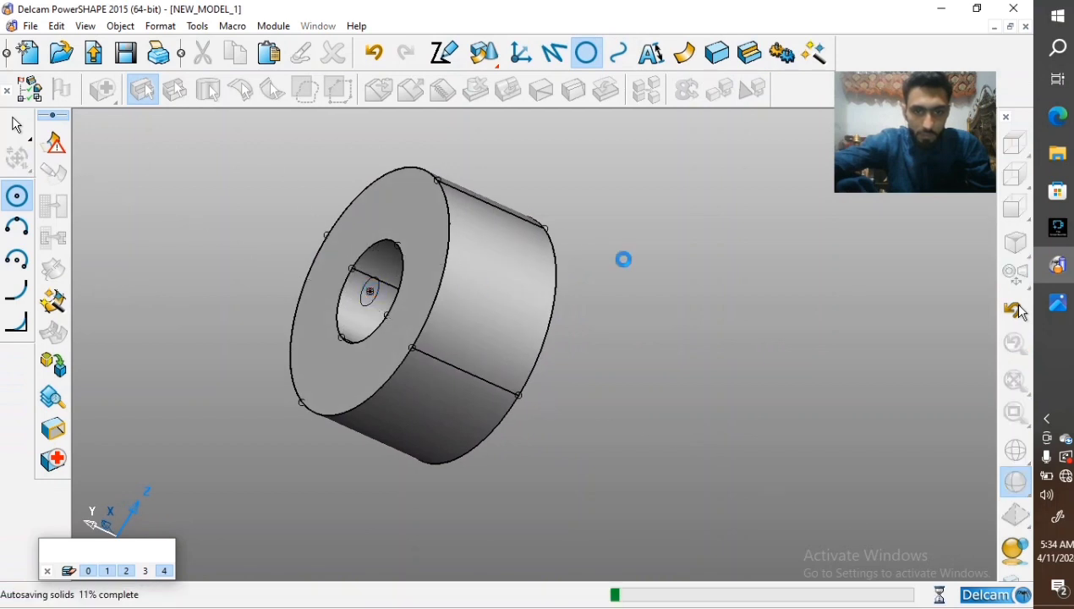
click(690, 206)
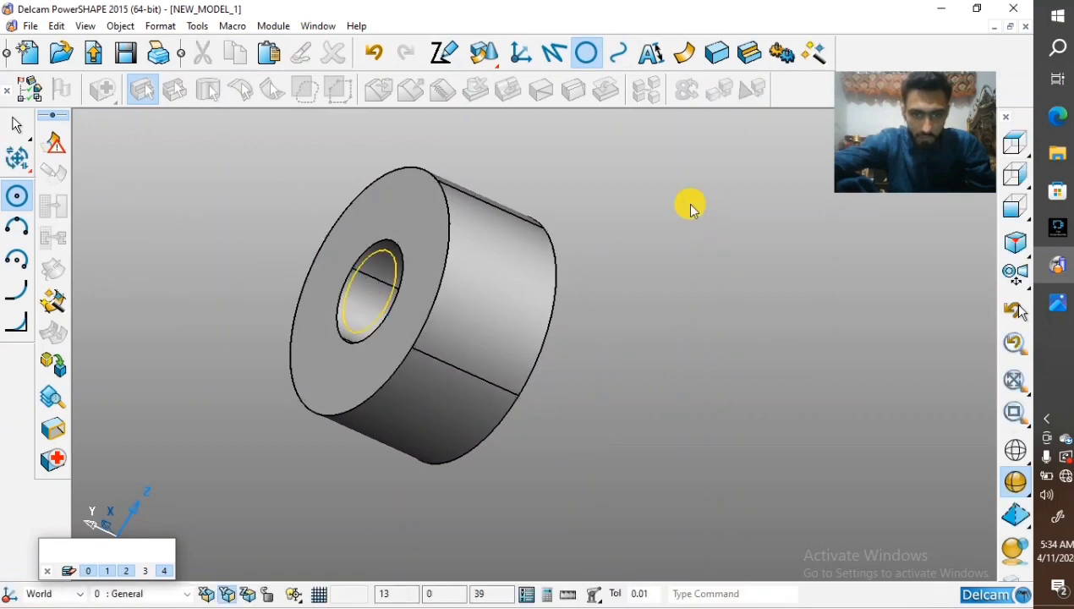
Set the diameter of the circle on the boss's rear end face to 120 mm
double_click(363, 315)
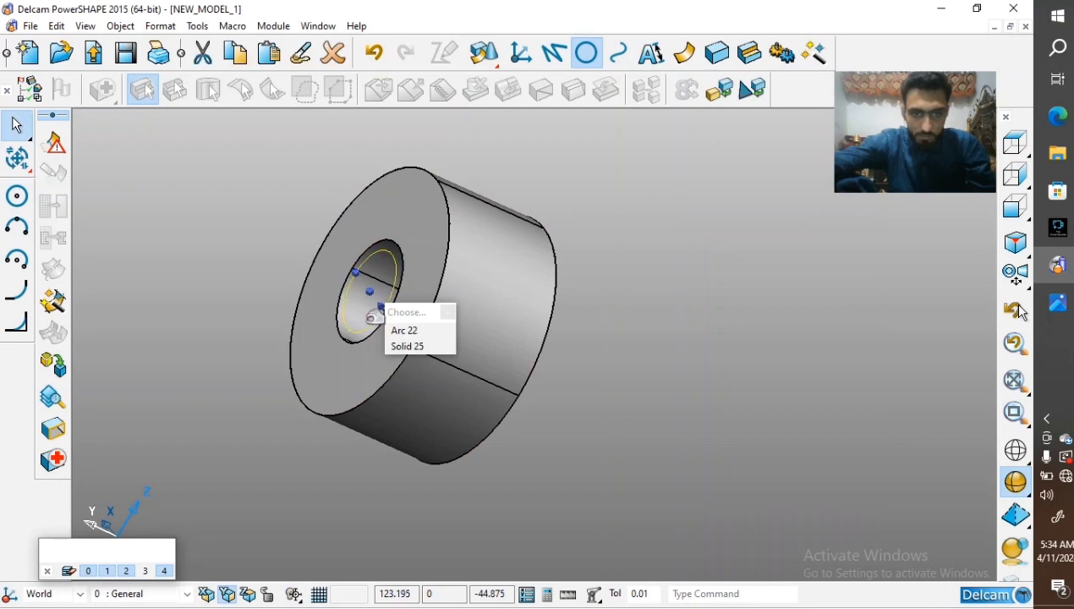
click(88, 92)
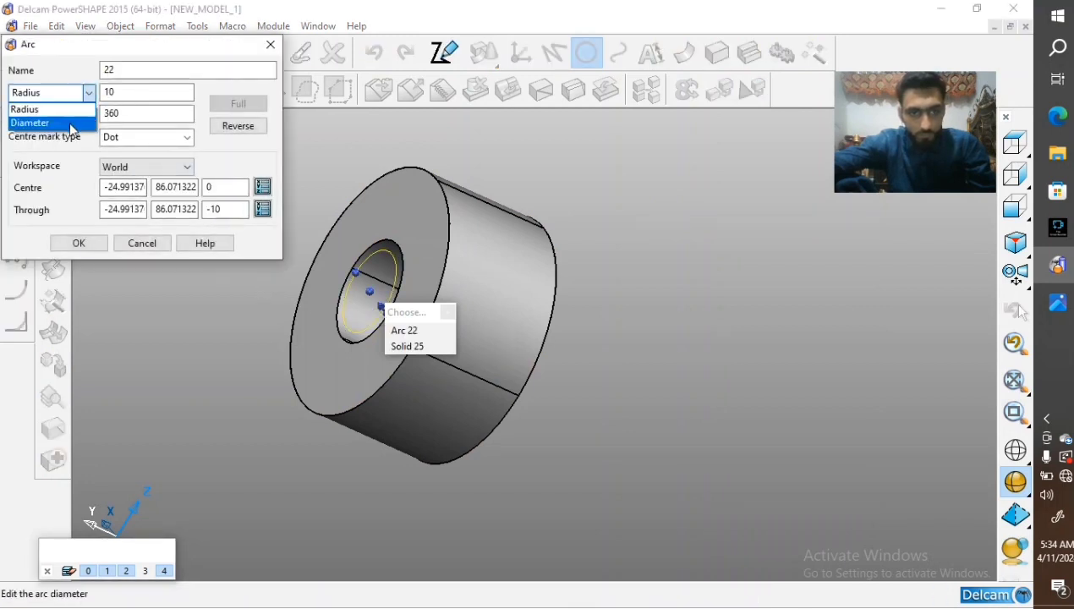
click(83, 123)
text(12)
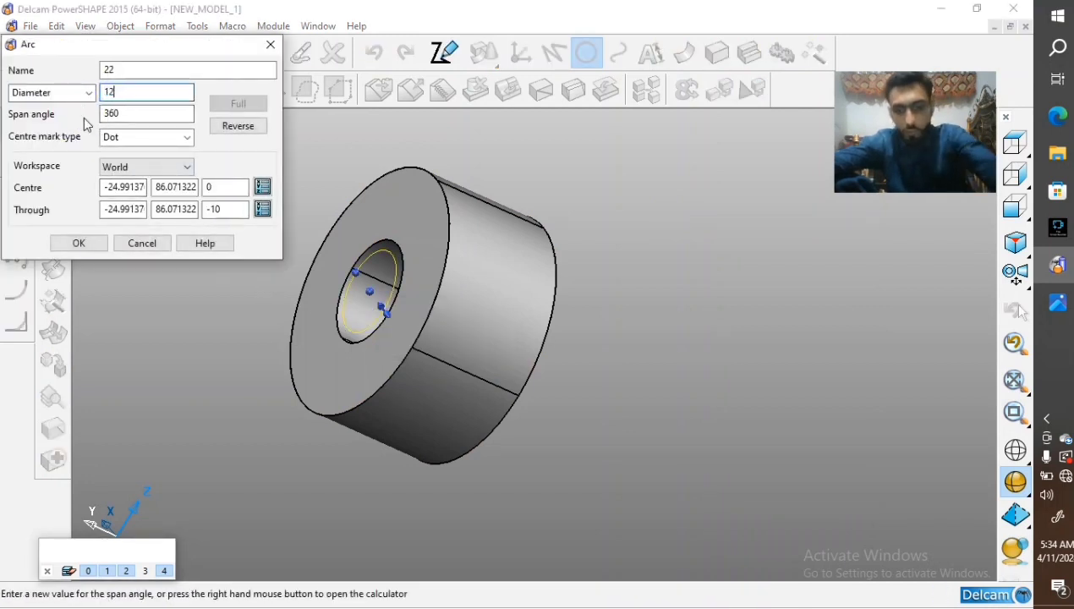
text(0)
key(Return)
click(84, 244)
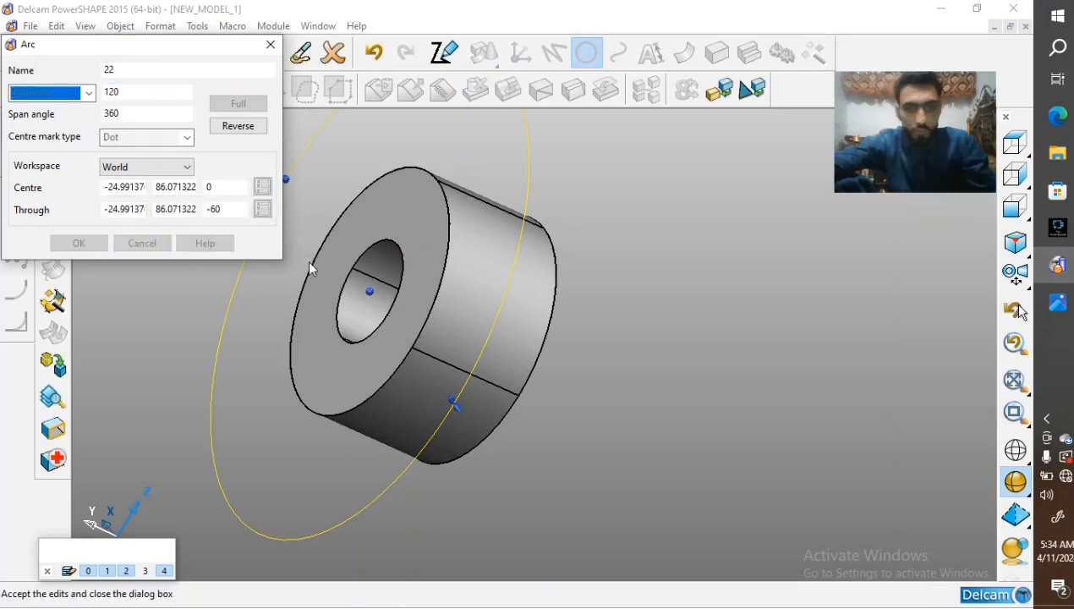
Extrude the 120 mm circle as a solid flange 35 mm long, extending away from the boss
click(715, 53)
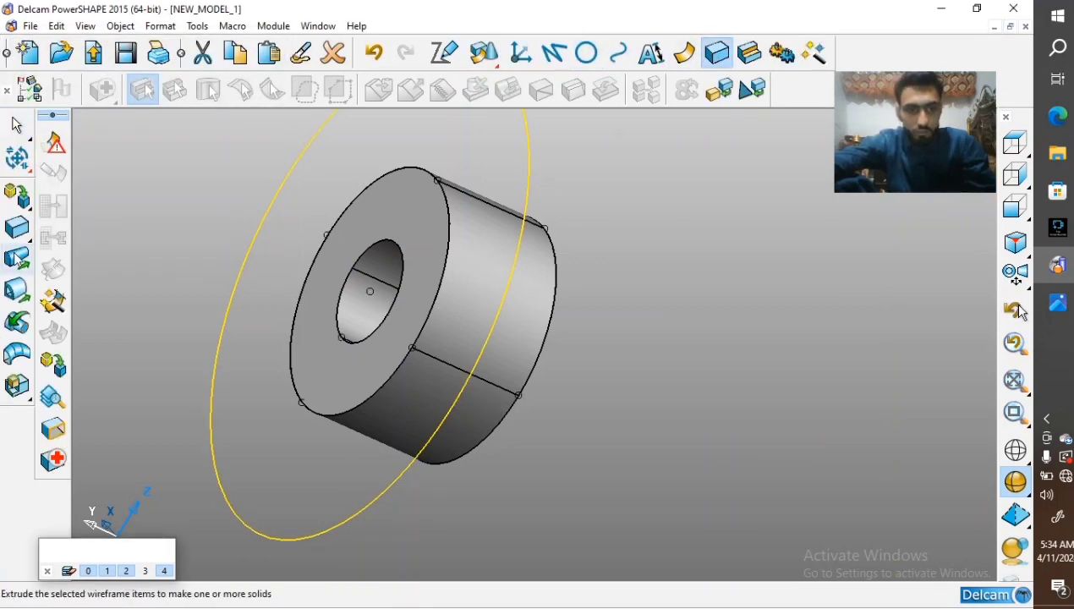
click(20, 261)
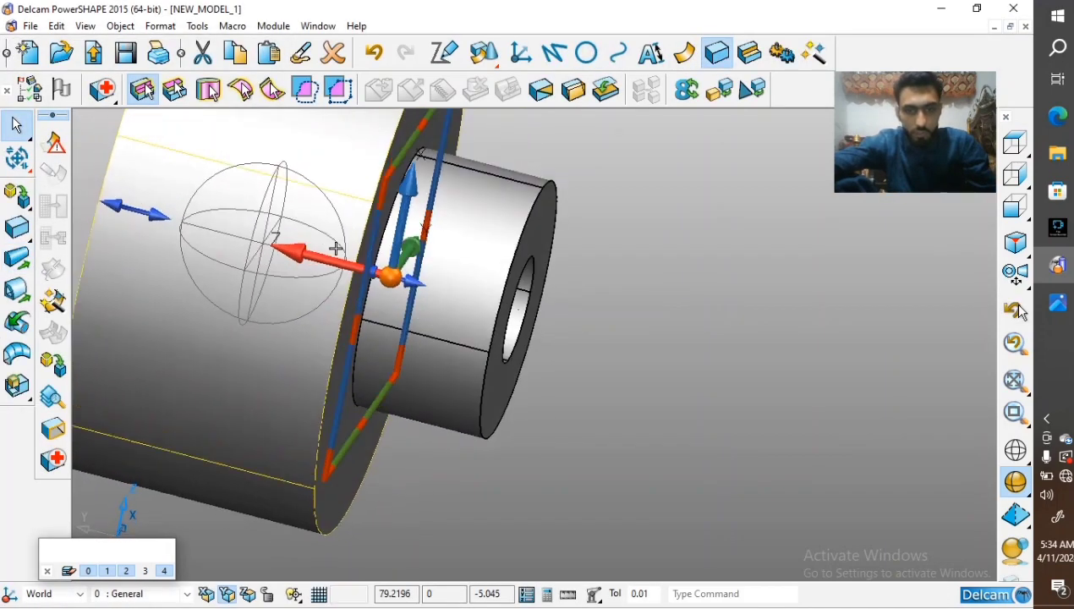
click(1062, 300)
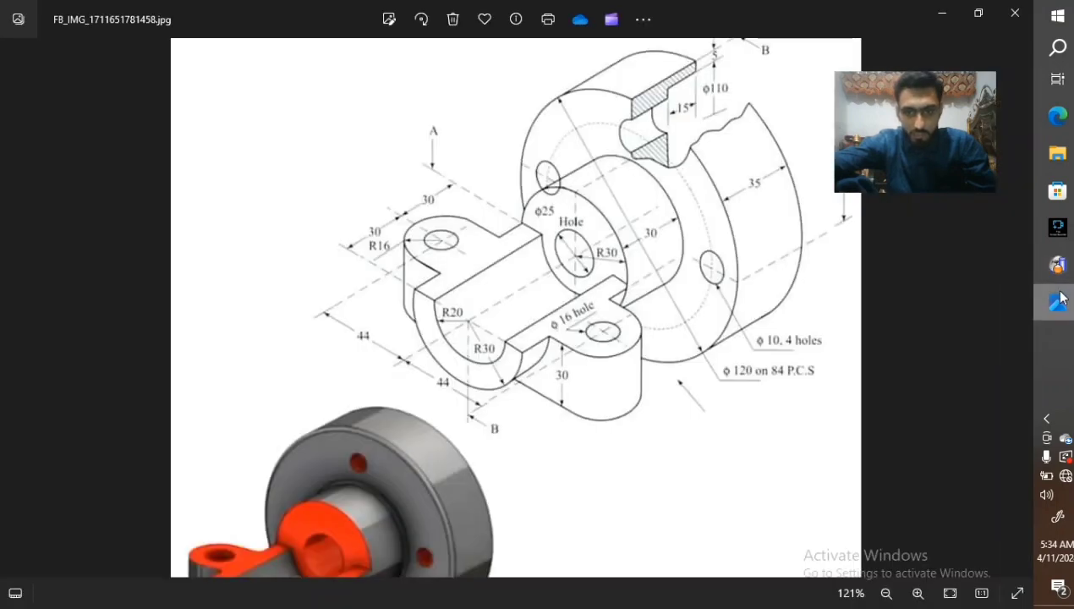
click(1062, 299)
scroll(592, 320, down, 5)
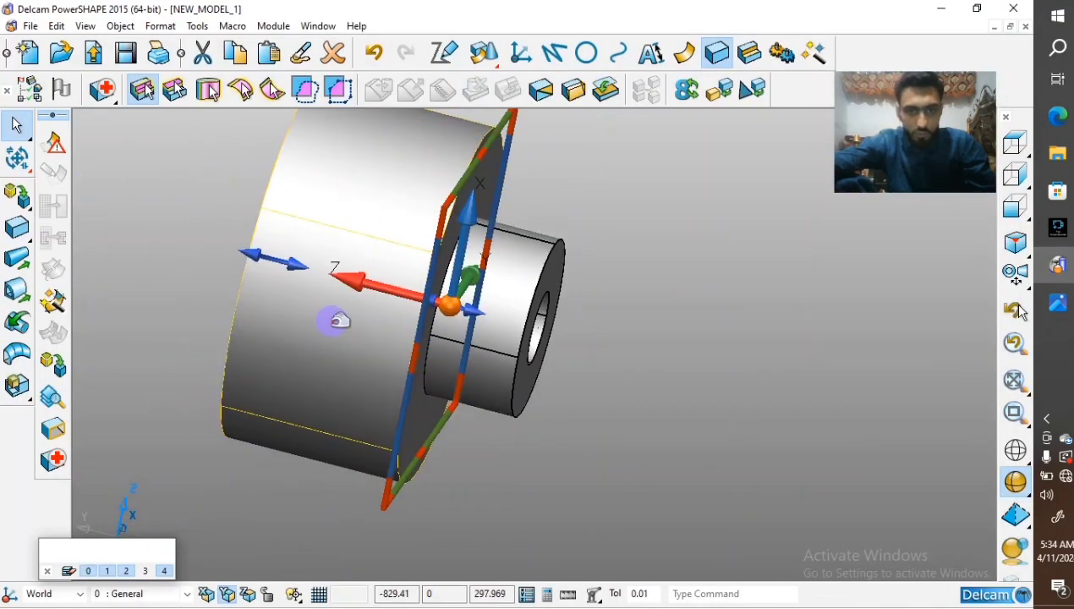
click(338, 319)
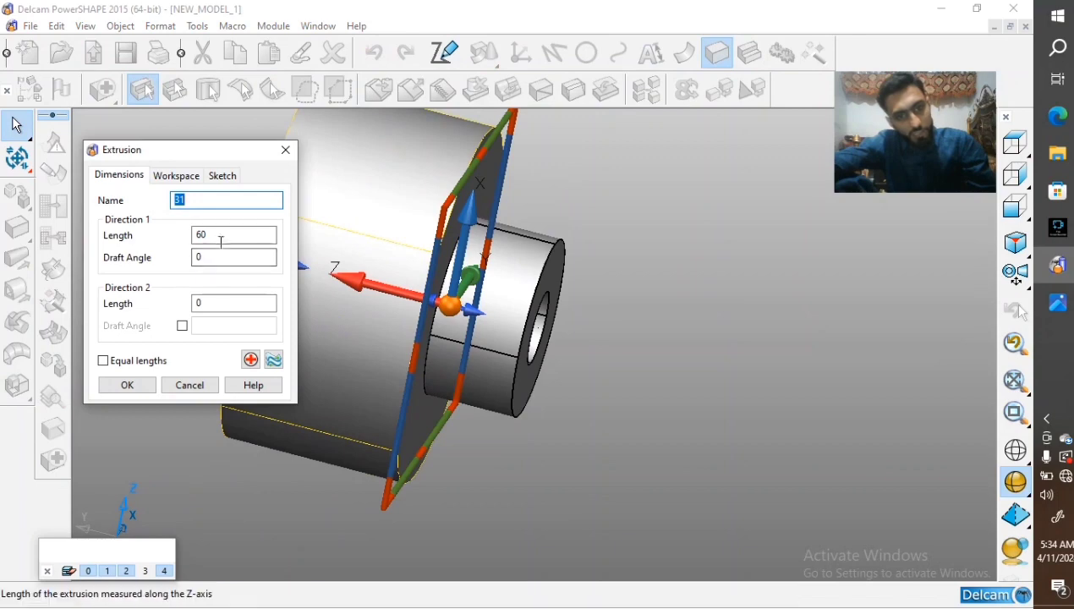
key(Tab)
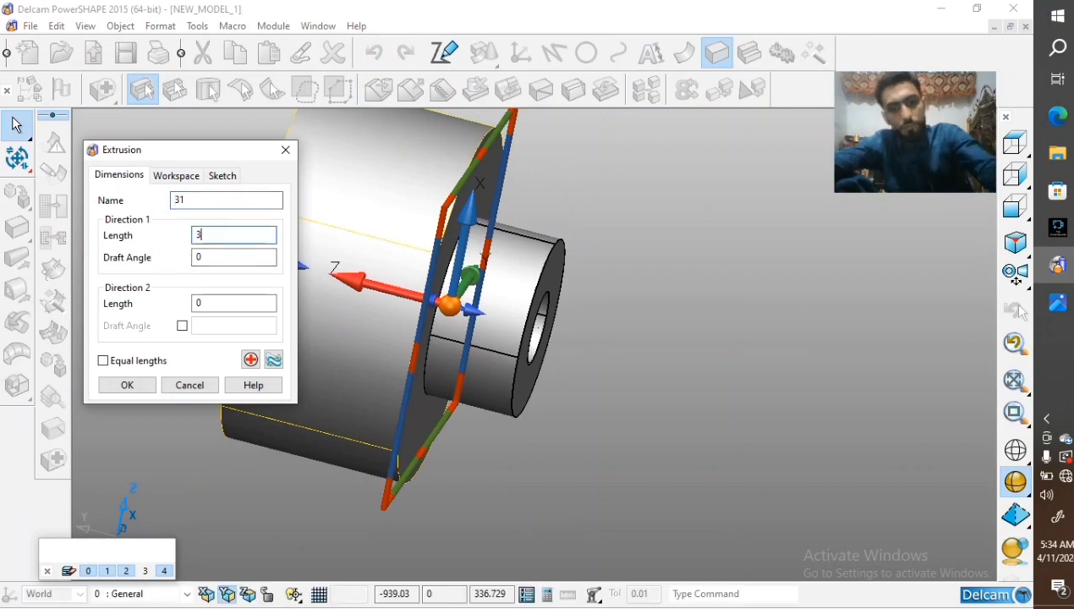
text(35)
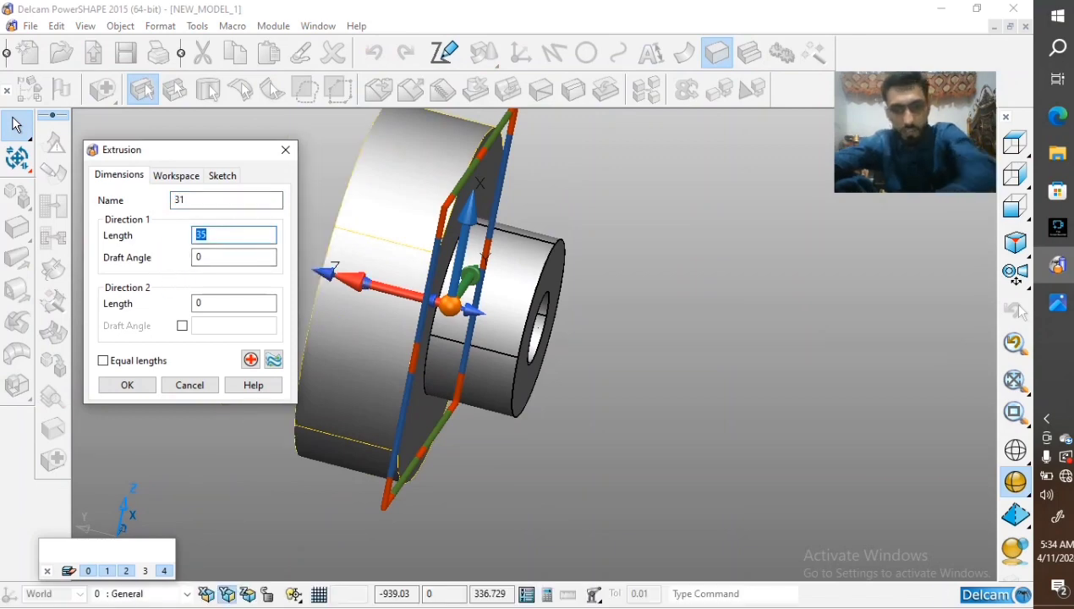
click(127, 384)
click(791, 413)
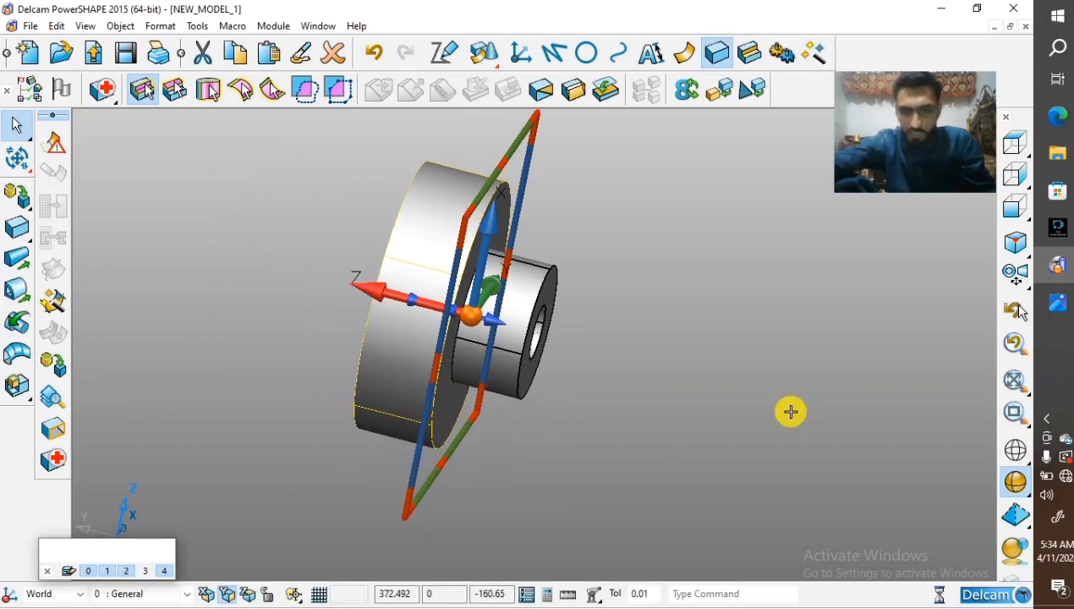
click(1017, 311)
Check the reference drawing and unite the flange with the bored boss as one solid
click(1058, 302)
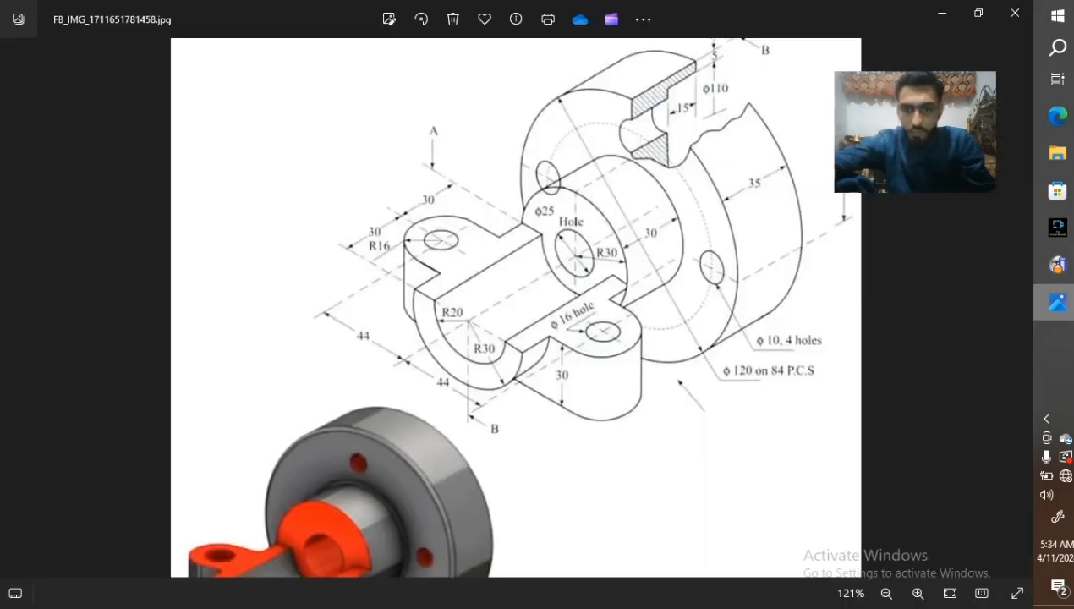
click(1059, 302)
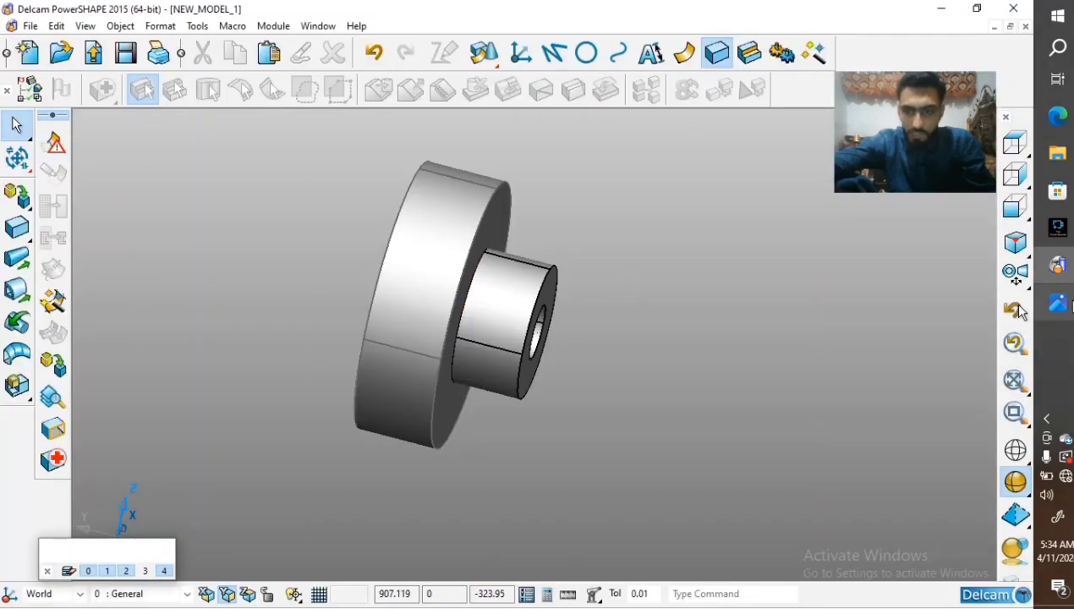
click(1059, 302)
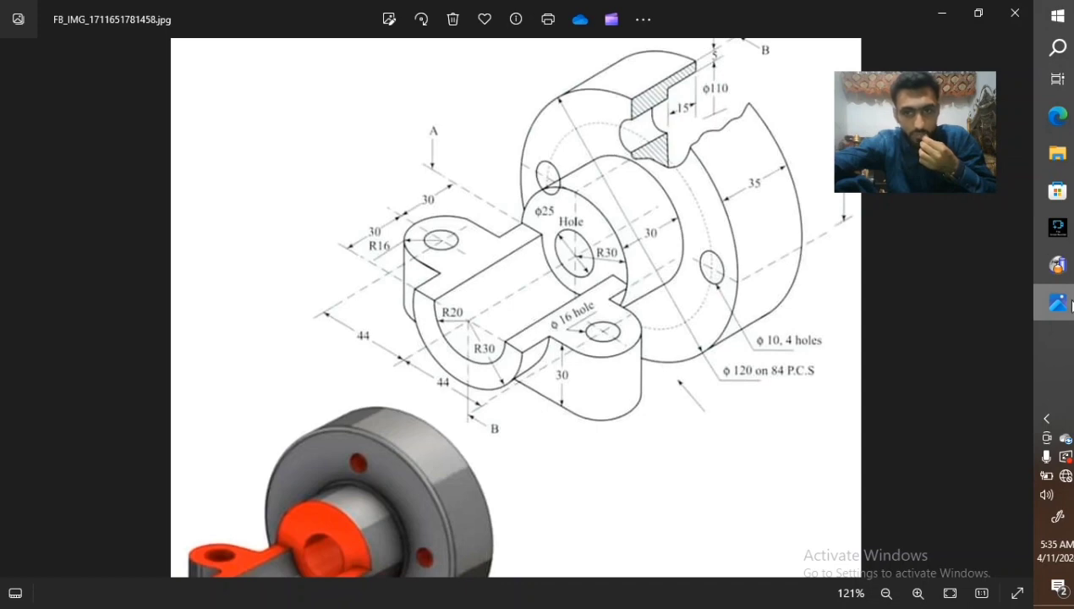
click(1068, 303)
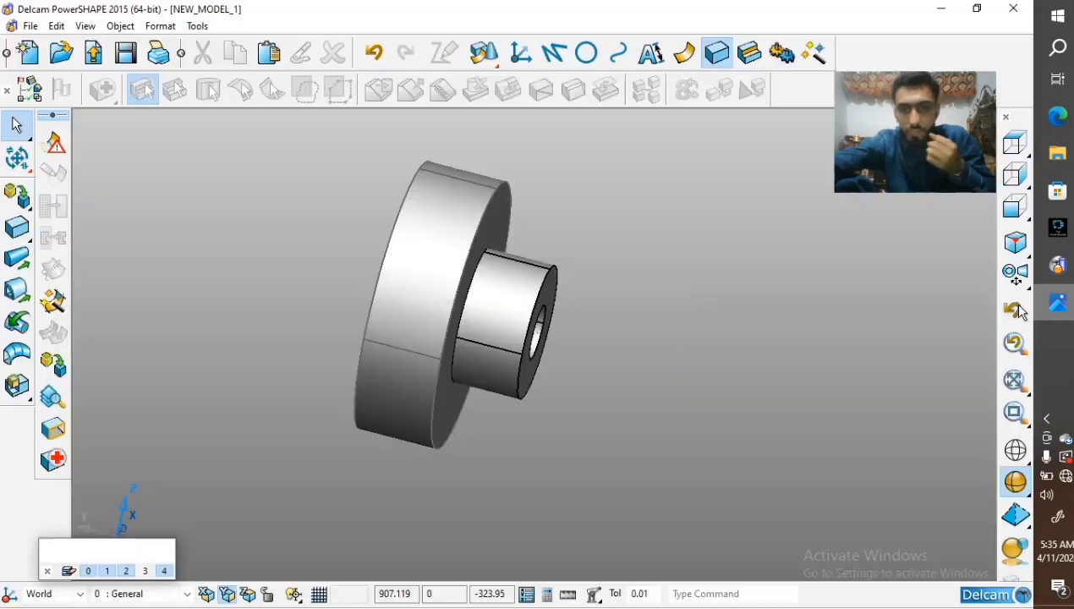
middle_drag(570, 319, 524, 292)
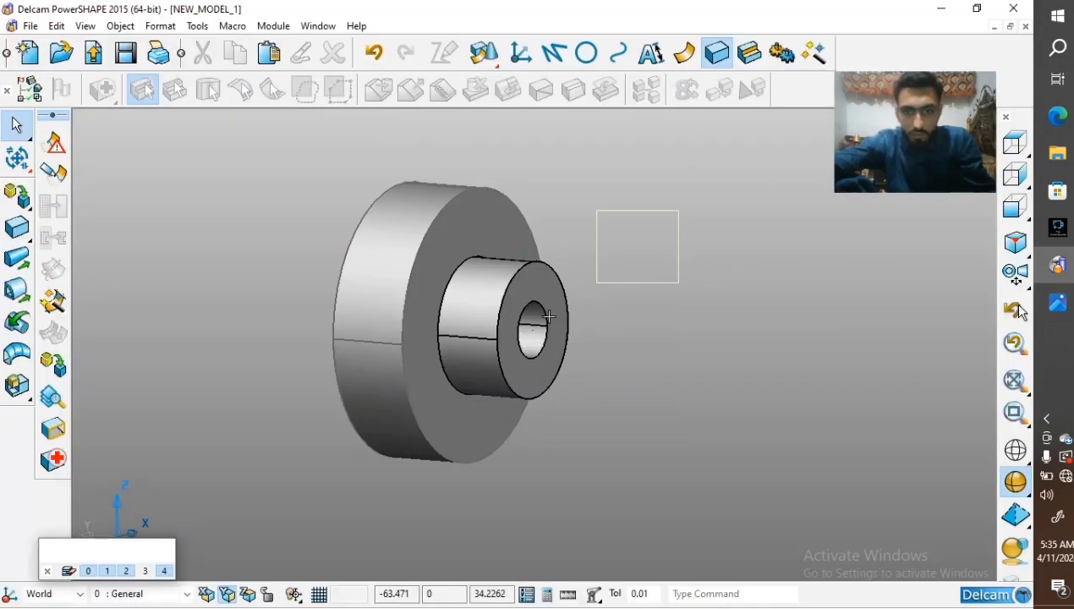
click(486, 364)
click(749, 56)
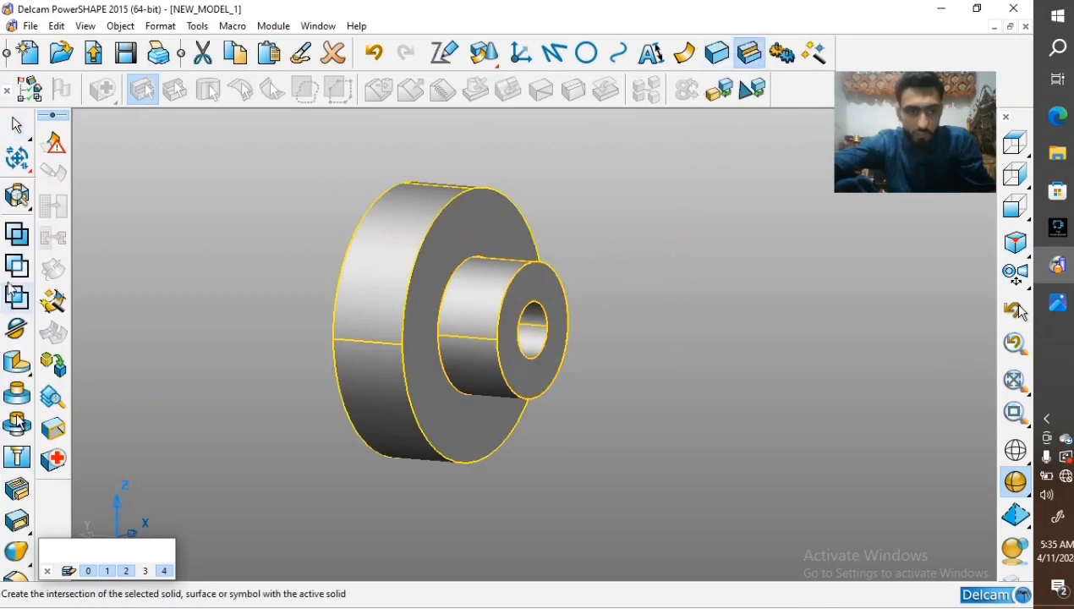
click(247, 306)
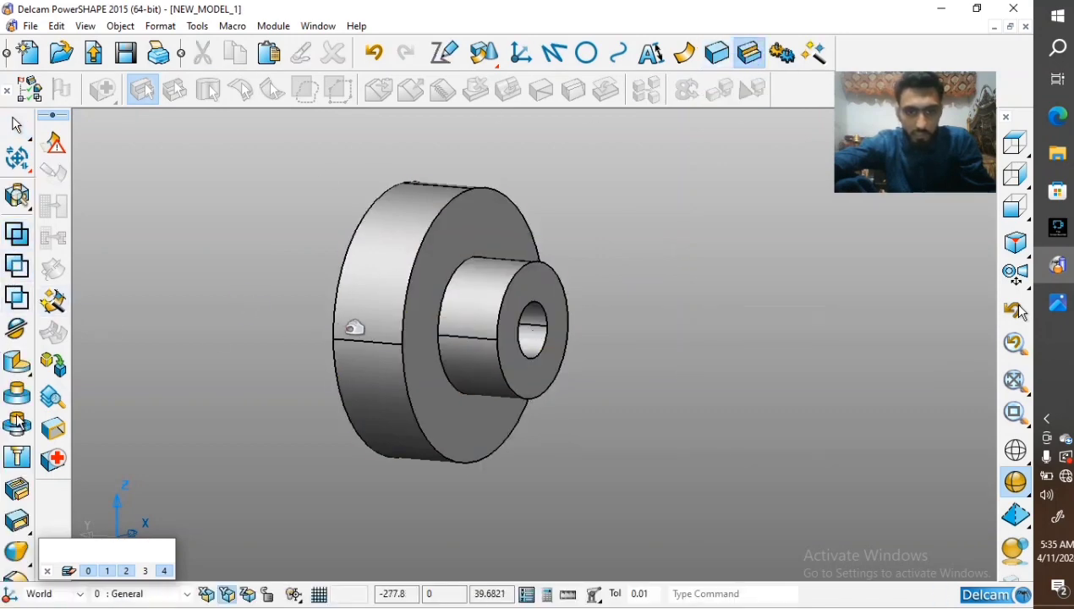
Examine the flange's sectioned area in the reference drawing for the rim thickness, recess diameter and recess depth
click(1058, 302)
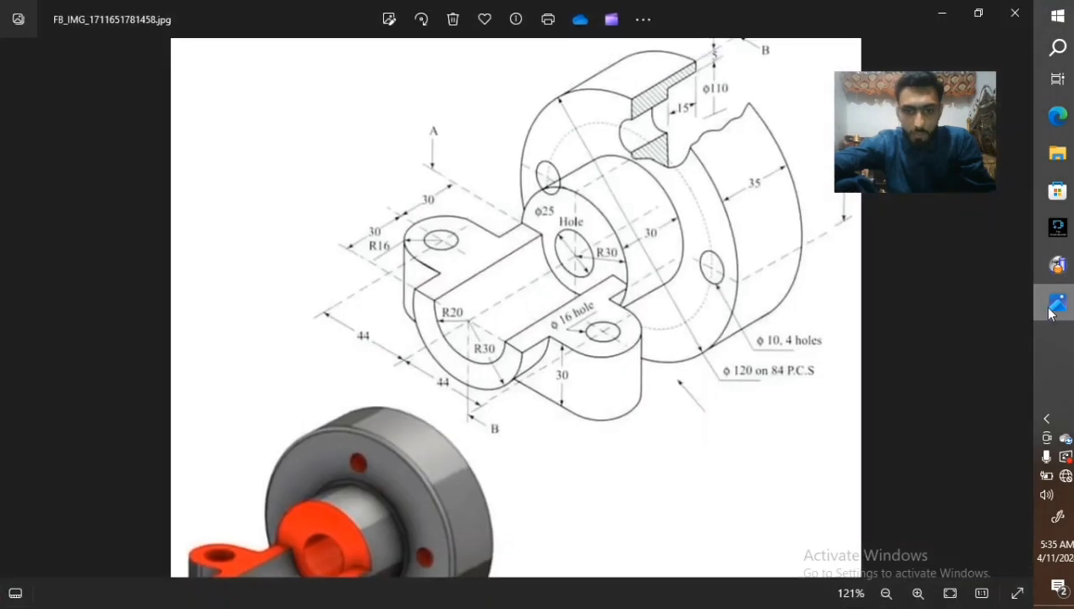
scroll(607, 212, down, 2)
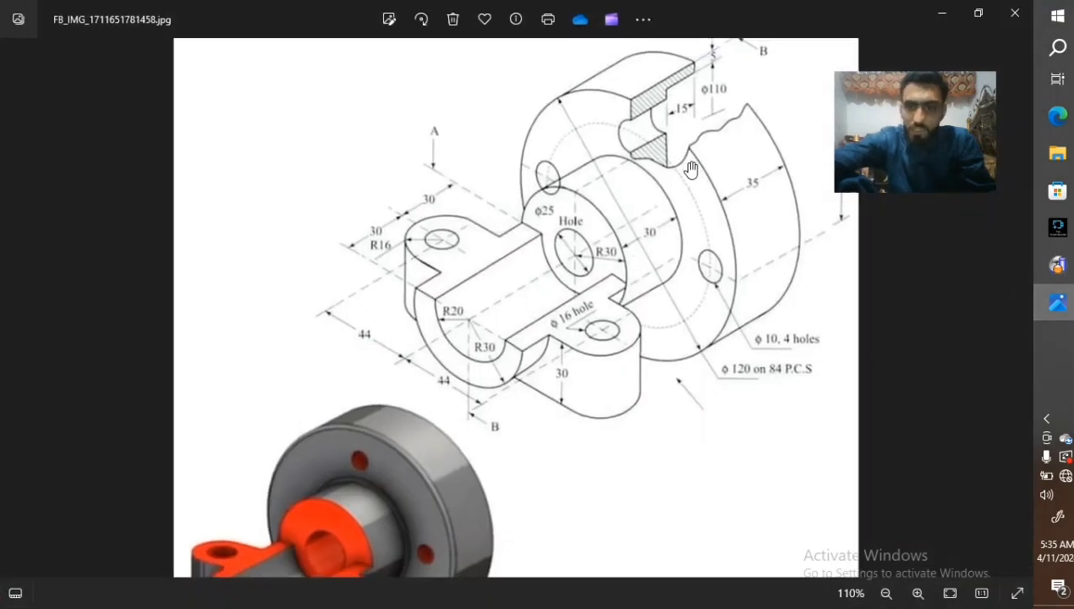
scroll(683, 132, up, 1)
scroll(703, 99, up, 2)
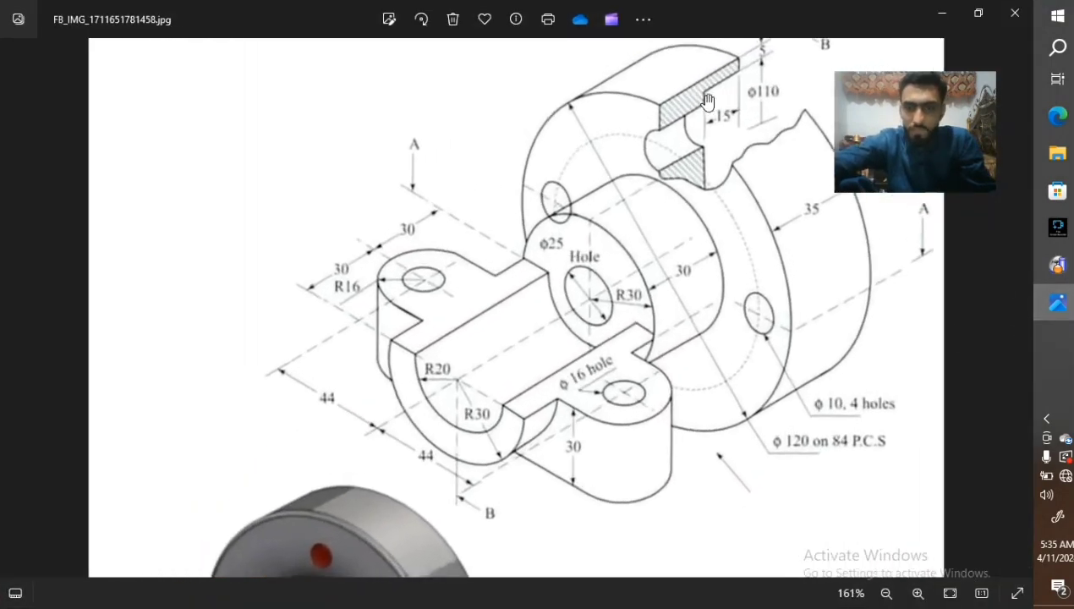
scroll(714, 116, down, 2)
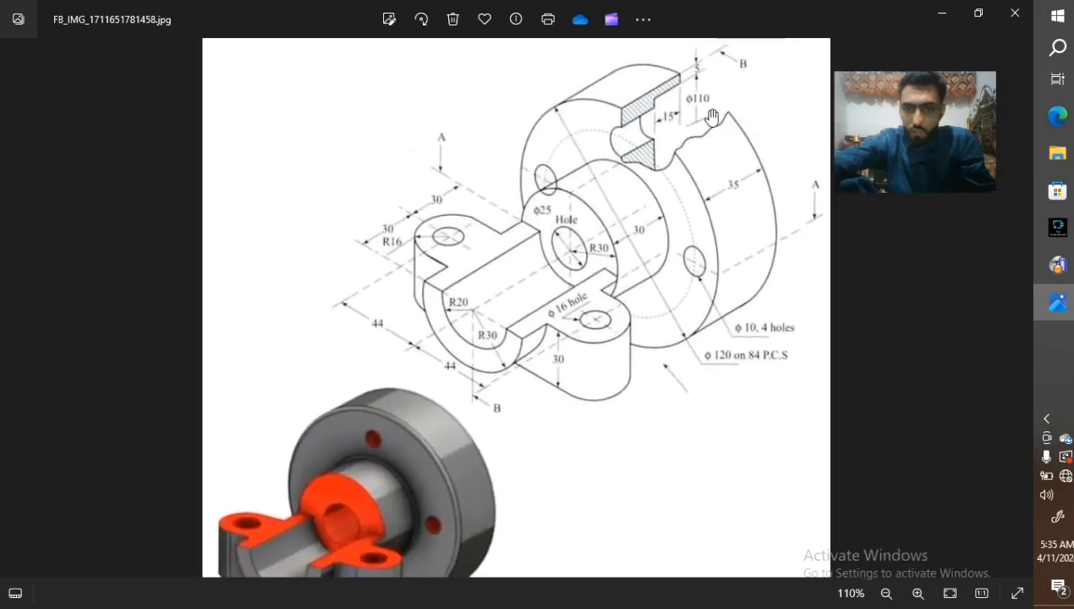
scroll(679, 113, down, 1)
scroll(761, 98, up, 4)
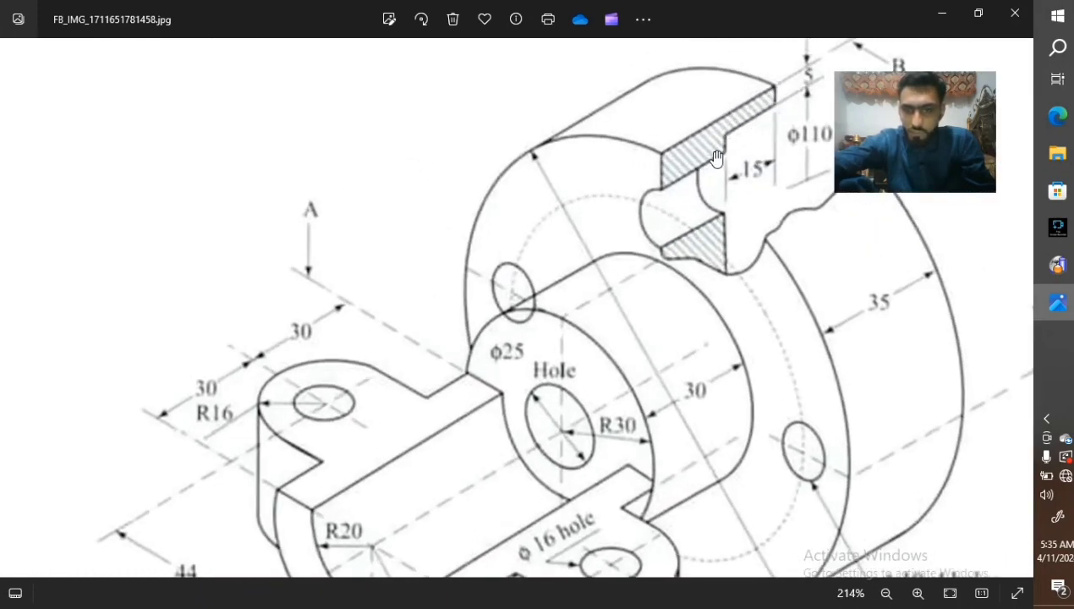
scroll(716, 158, down, 2)
scroll(826, 123, up, 2)
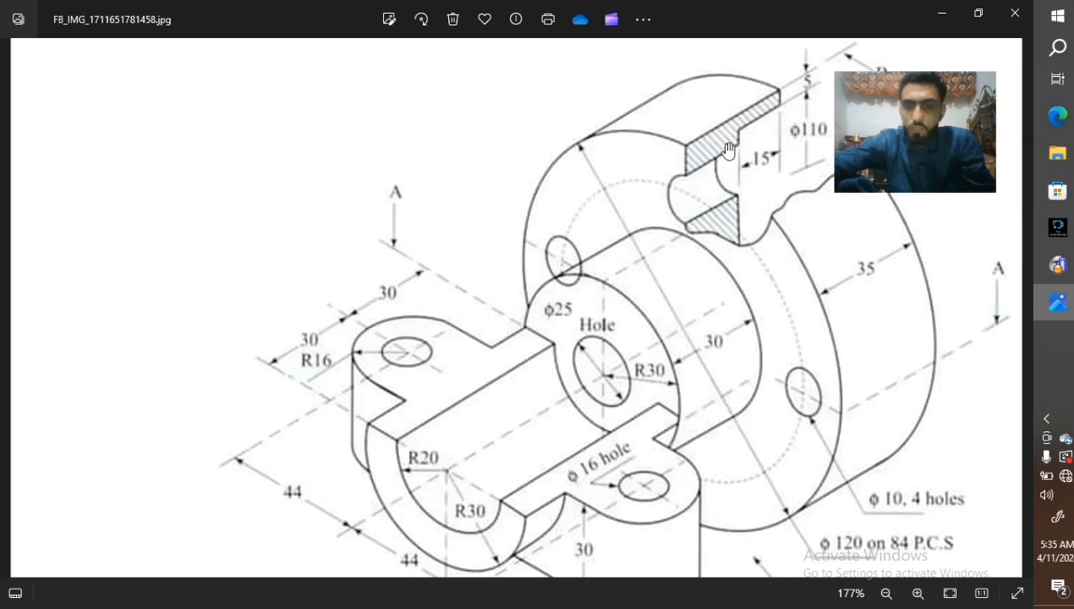
scroll(772, 152, down, 2)
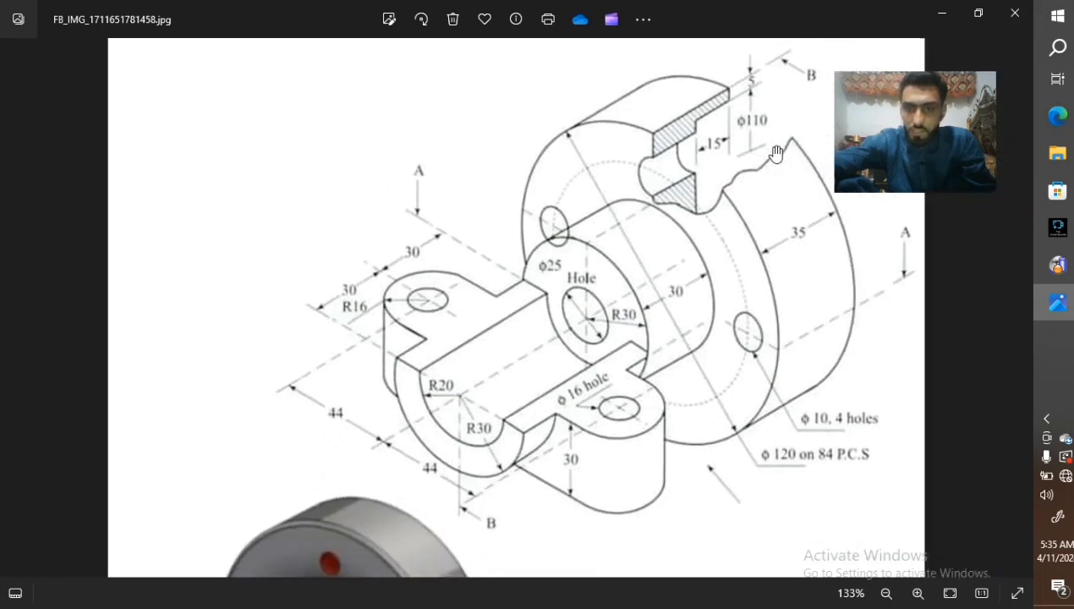
scroll(762, 93, down, 1)
scroll(701, 140, up, 3)
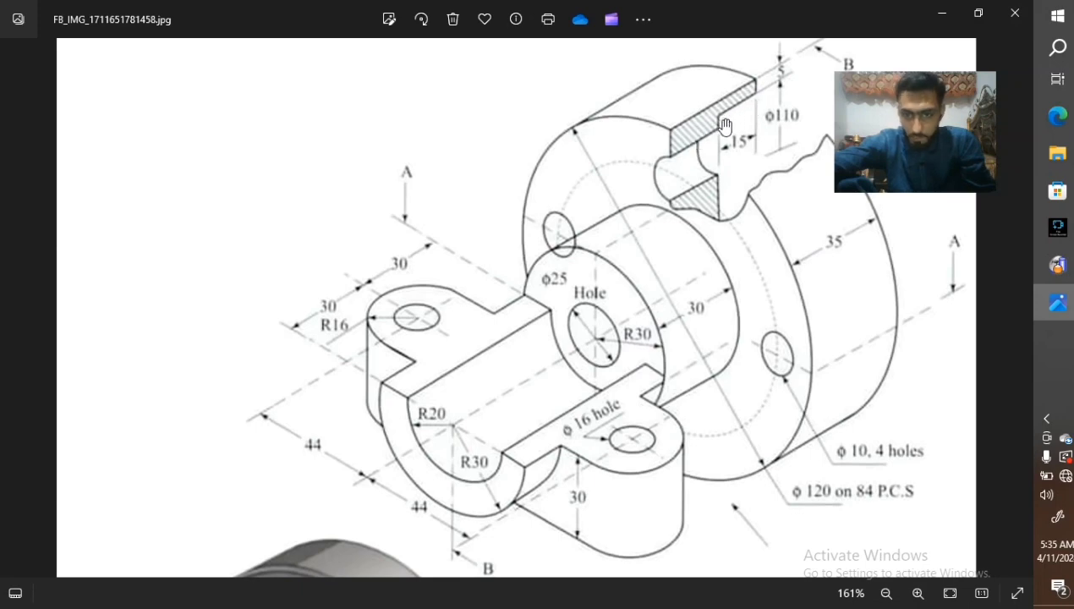
scroll(694, 149, down, 2)
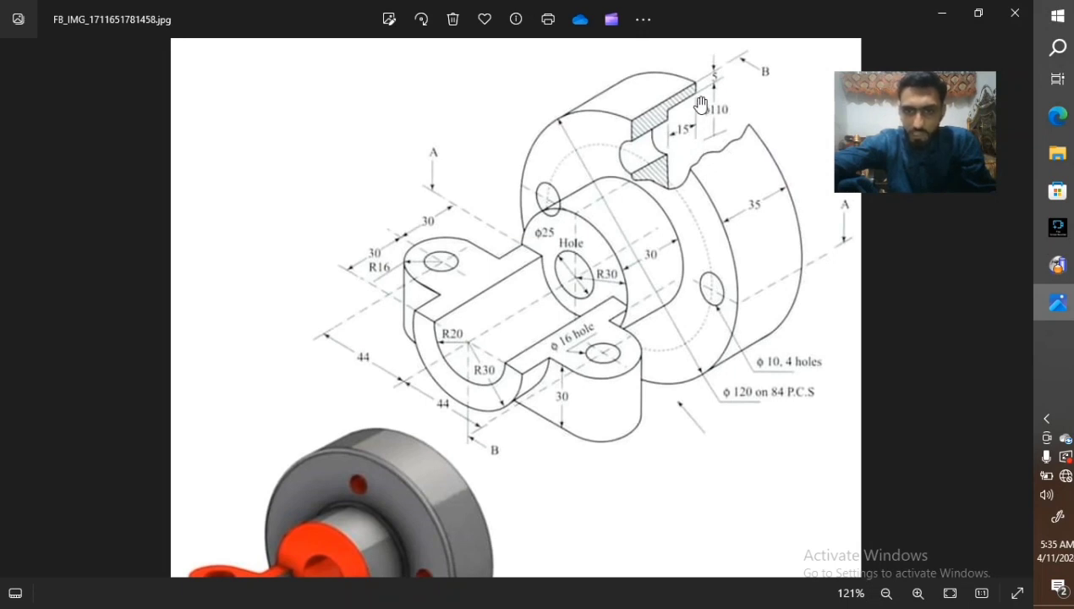
scroll(701, 104, down, 1)
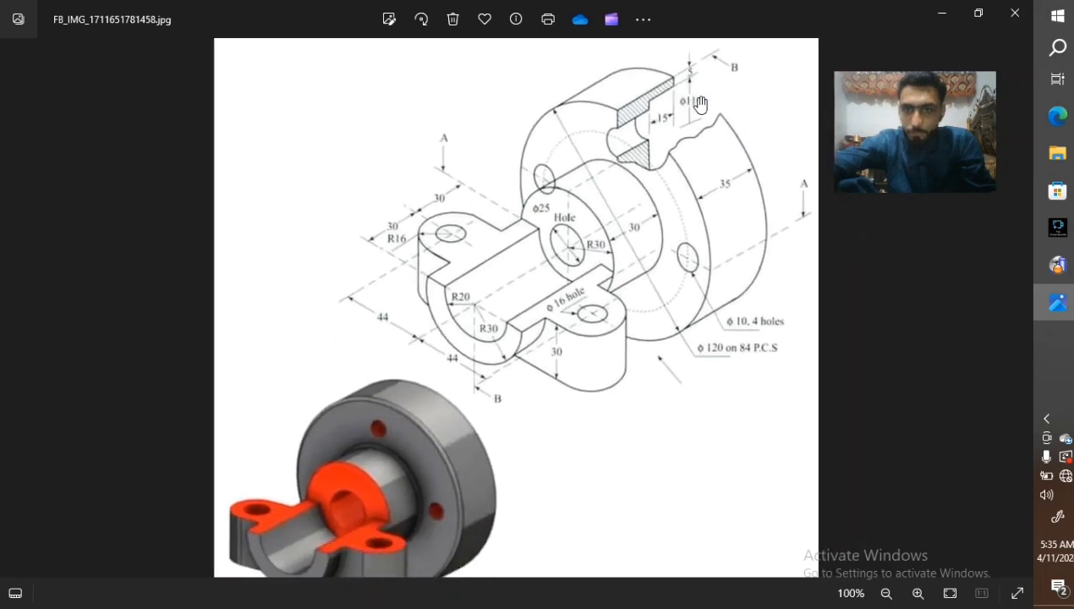
Switch to PowerSHAPE, undo the union of flange and boss, and set the flange extrusion's length to 15 mm
click(1058, 265)
middle_drag(463, 252, 712, 326)
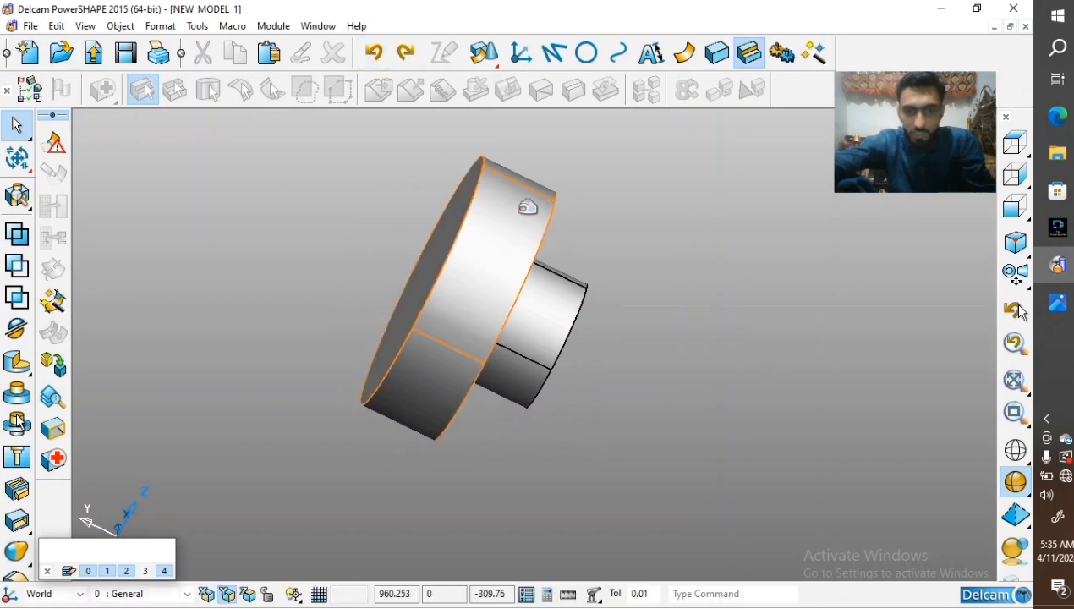
click(507, 208)
double_click(508, 208)
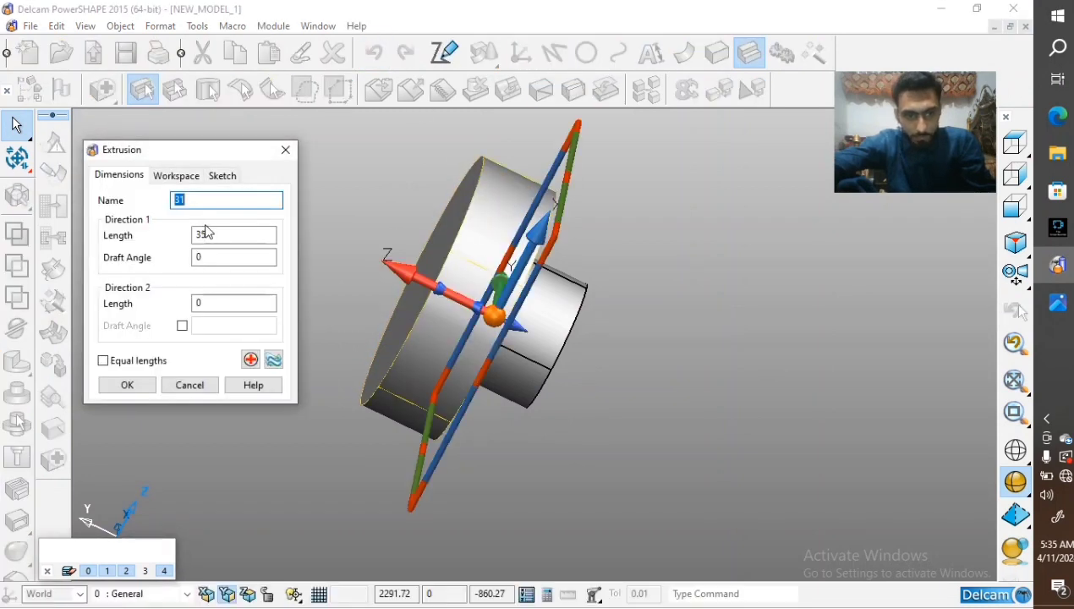
double_click(198, 234)
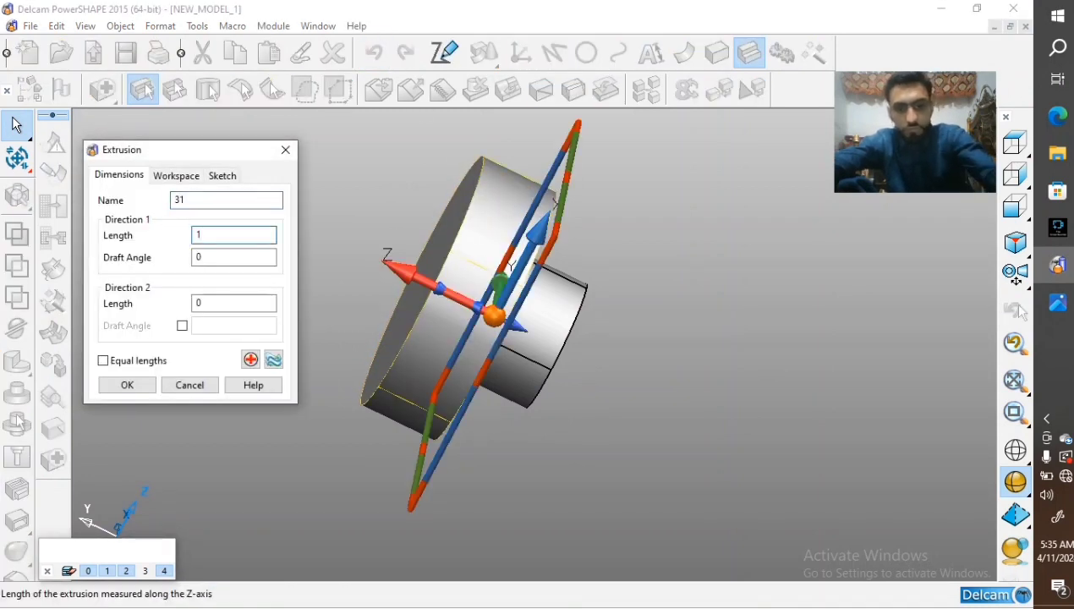
text(15)
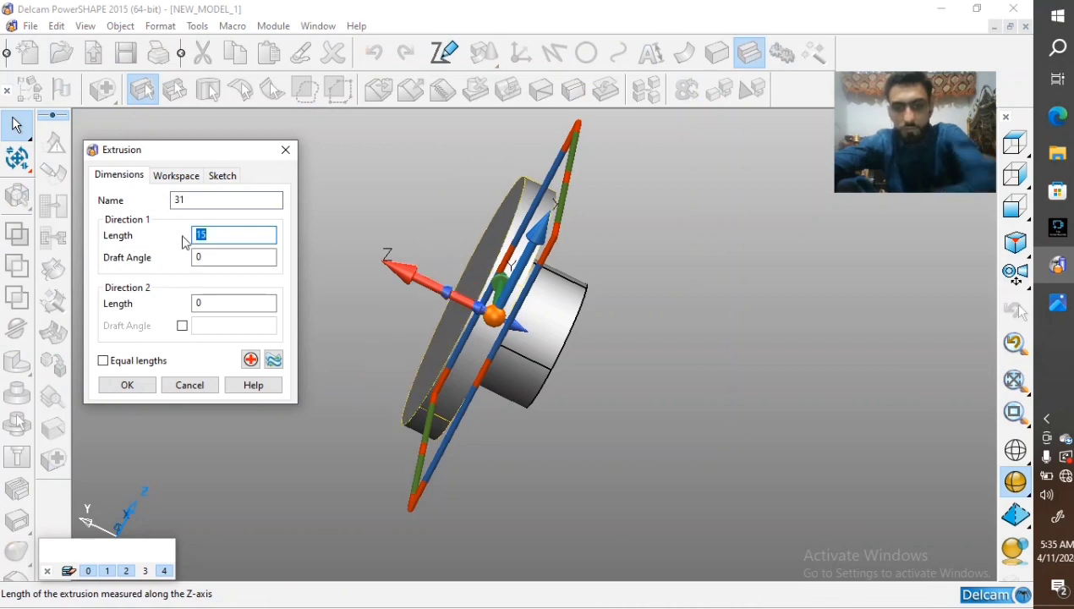
click(127, 386)
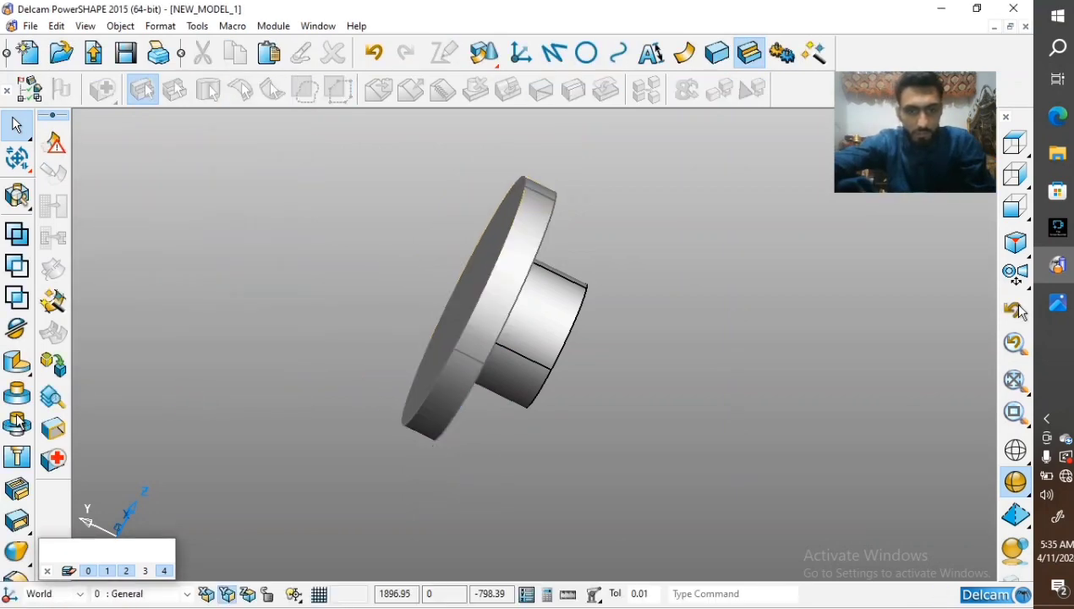
Try to extrude the flange's rear edge circle into a second solid
click(415, 415)
middle_drag(414, 414, 675, 314)
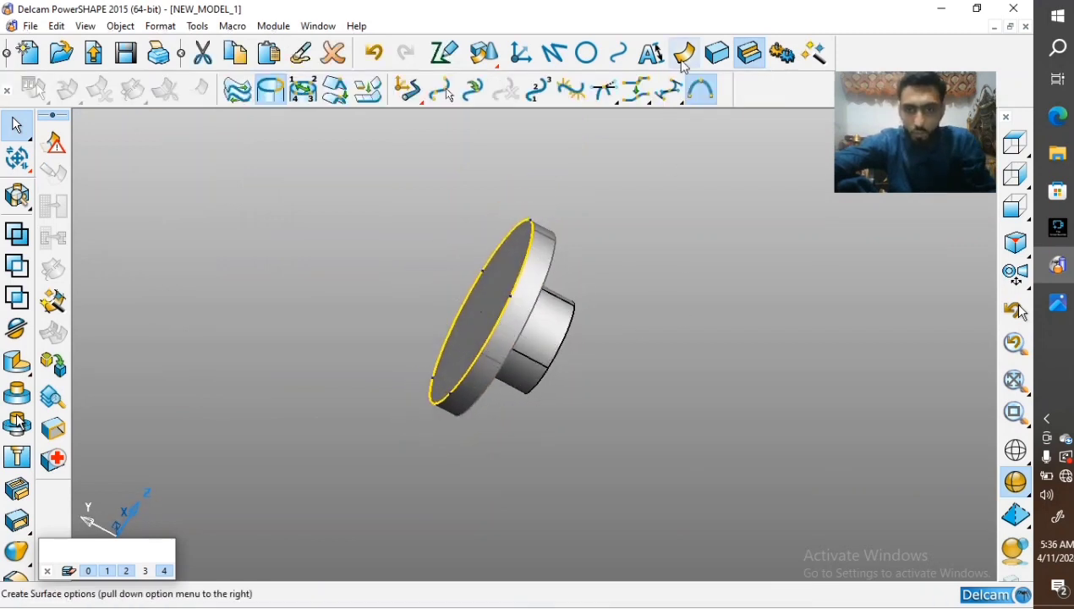
click(718, 55)
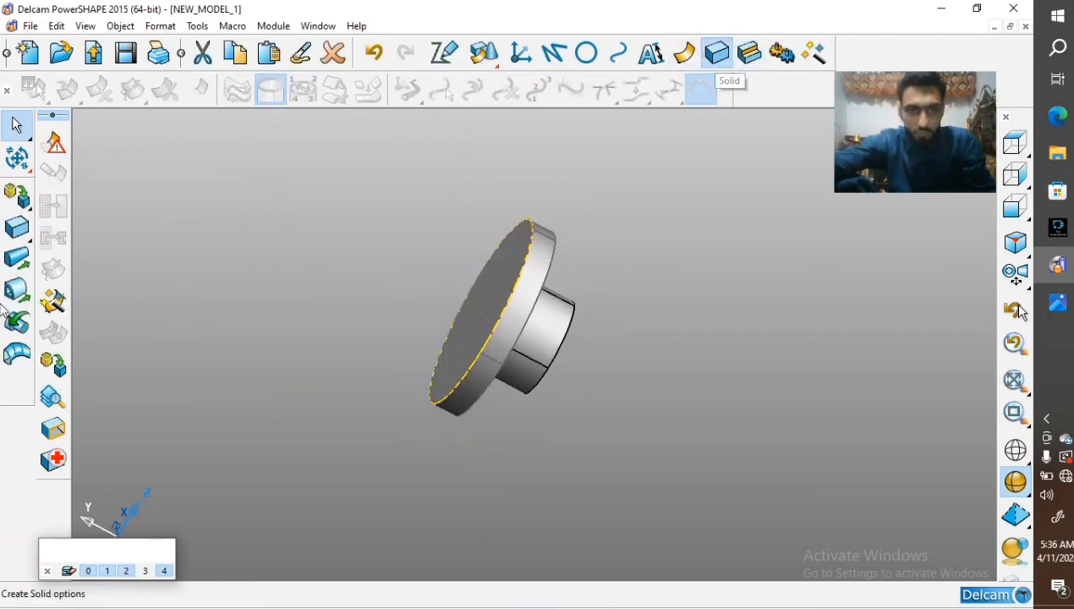
click(15, 261)
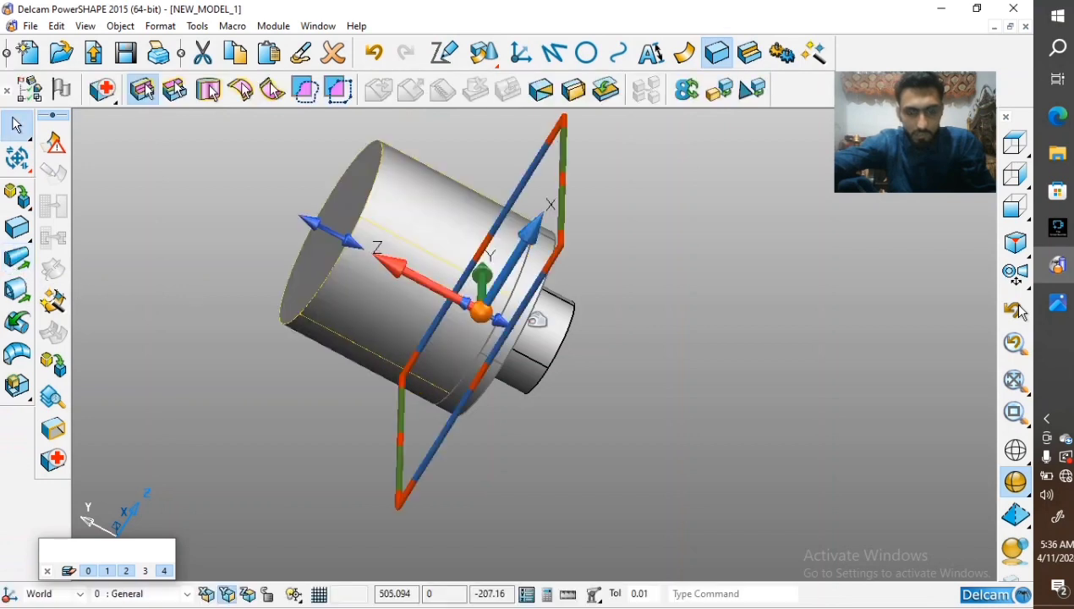
middle_drag(533, 317, 506, 292)
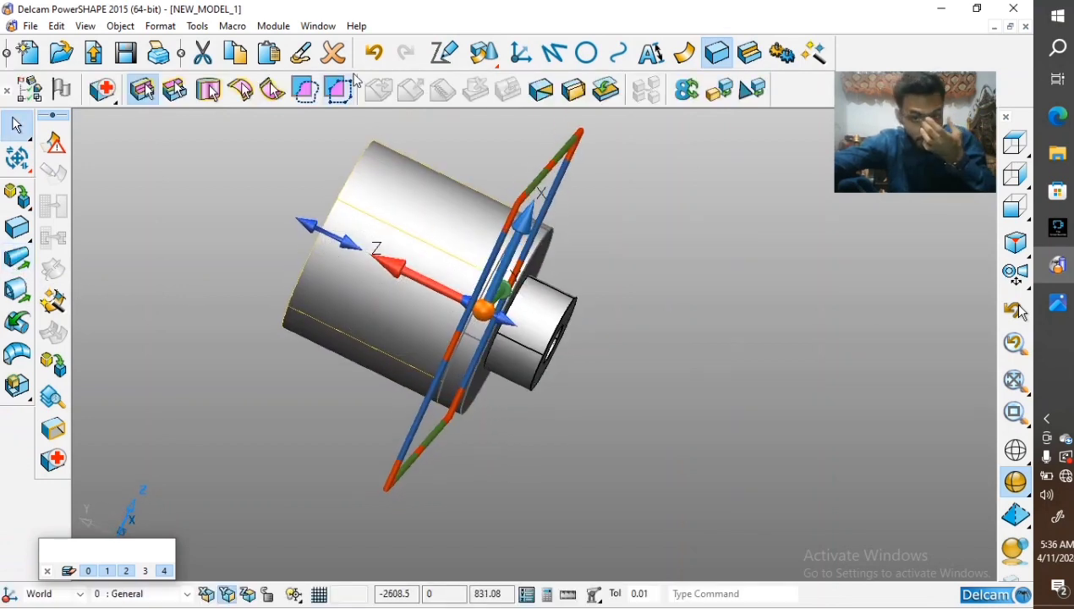
click(377, 54)
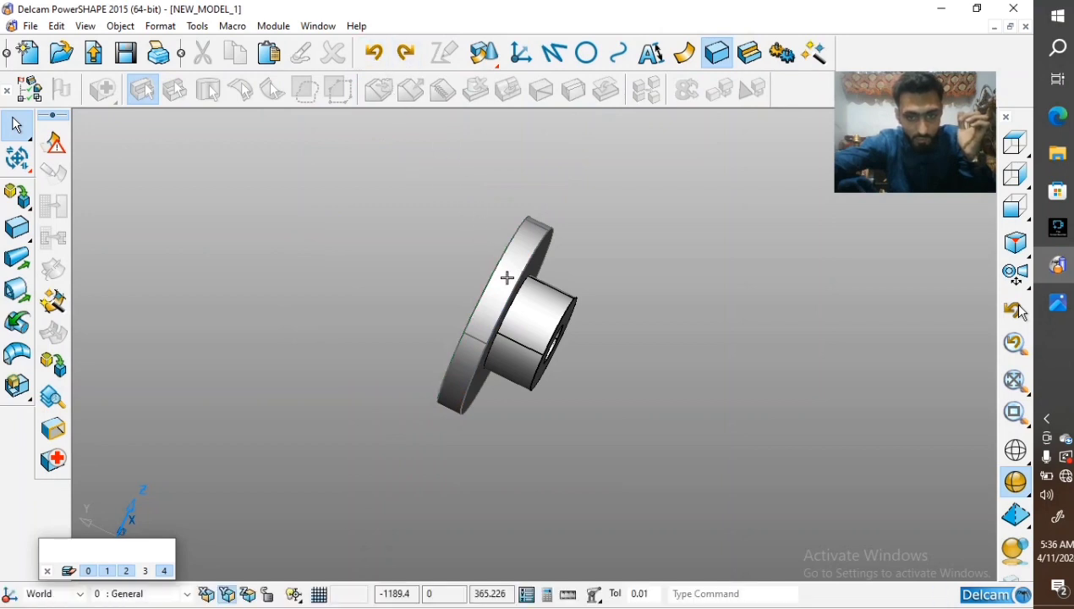
Undo the flange's last length change and set its extrusion length to 20 mm
scroll(506, 276, up, 5)
click(377, 54)
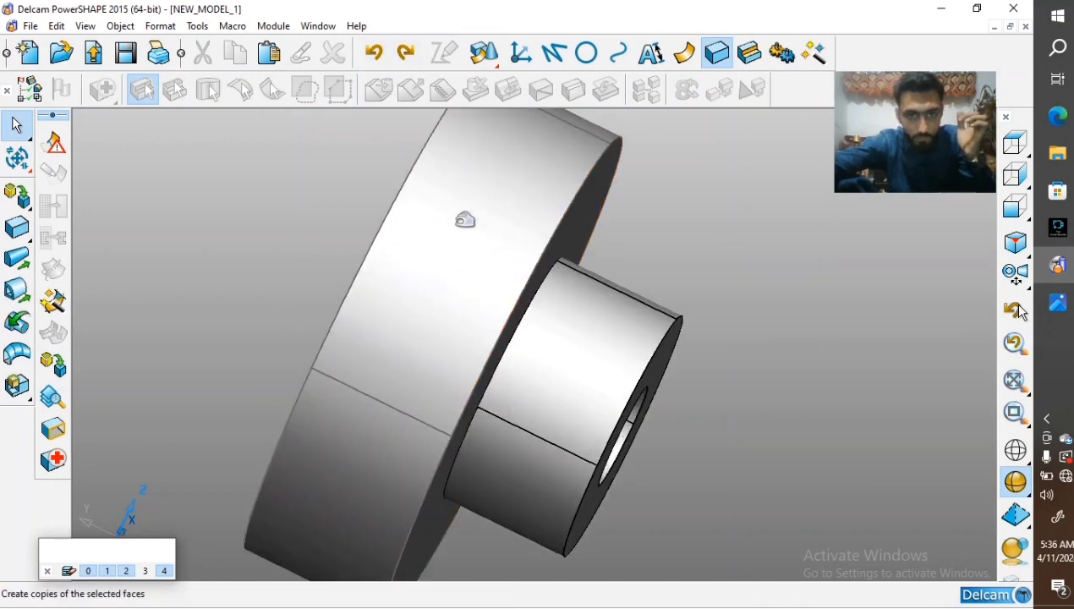
click(456, 223)
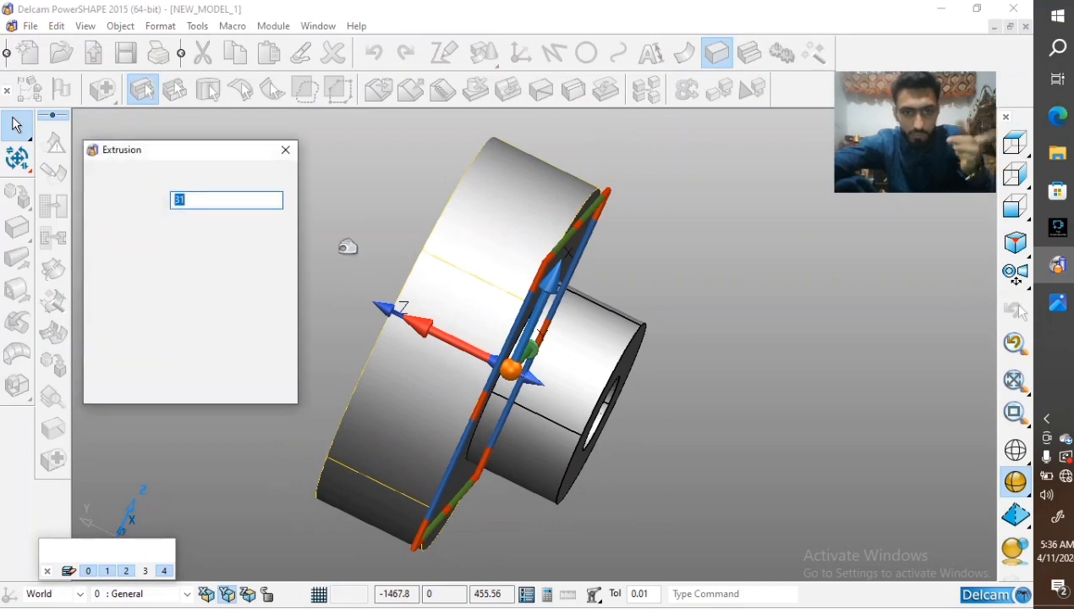
double_click(196, 235)
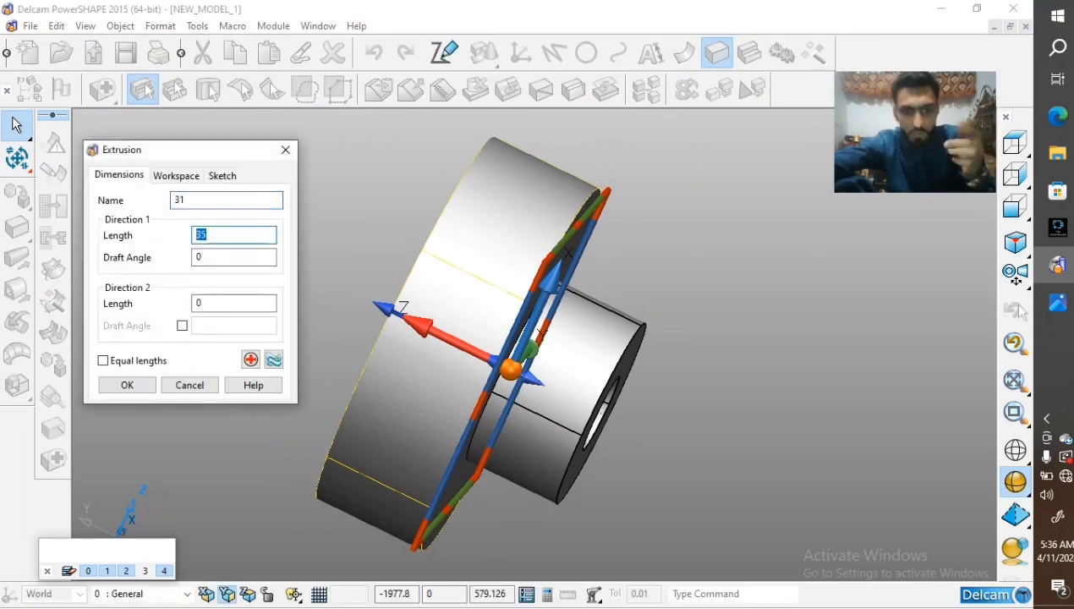
text(20)
key(Tab)
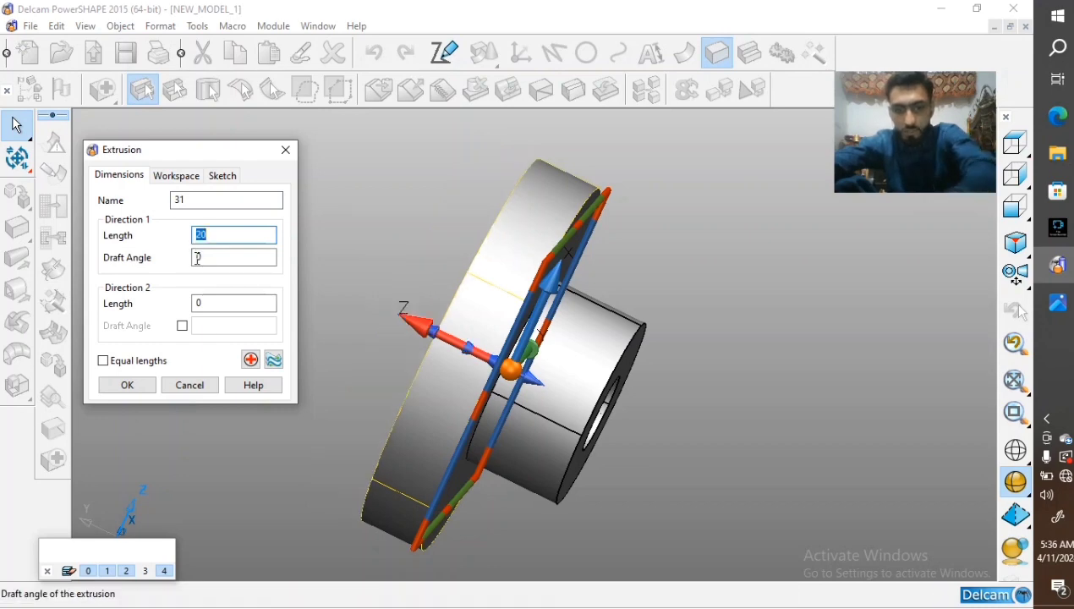
click(131, 382)
middle_drag(416, 325, 508, 348)
click(211, 470)
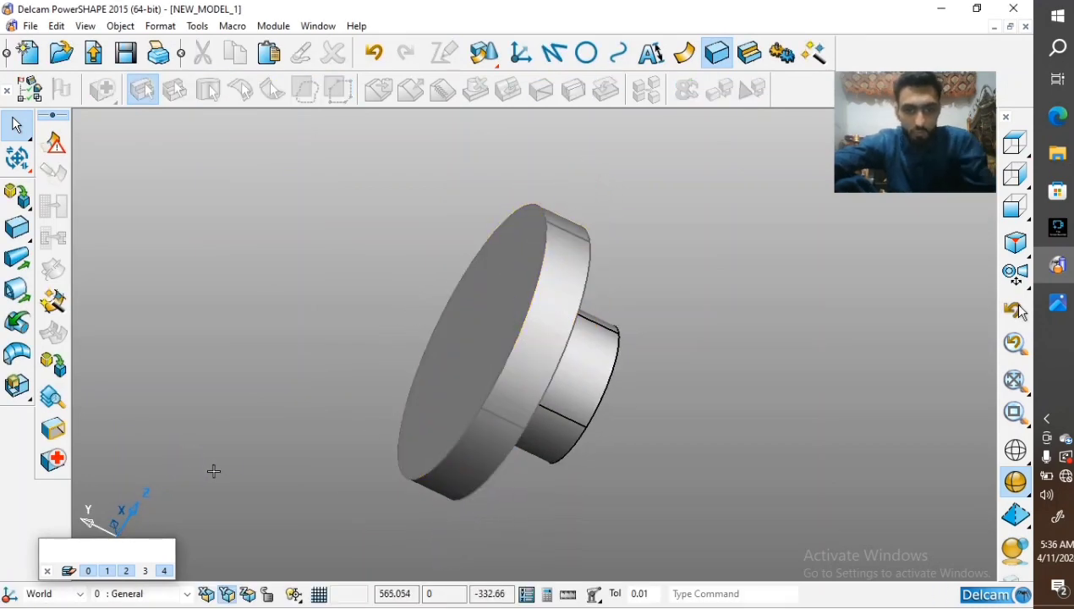
Extrude the flange's rear edge circle as a separate solid 15 mm long, extending away from the boss
click(430, 465)
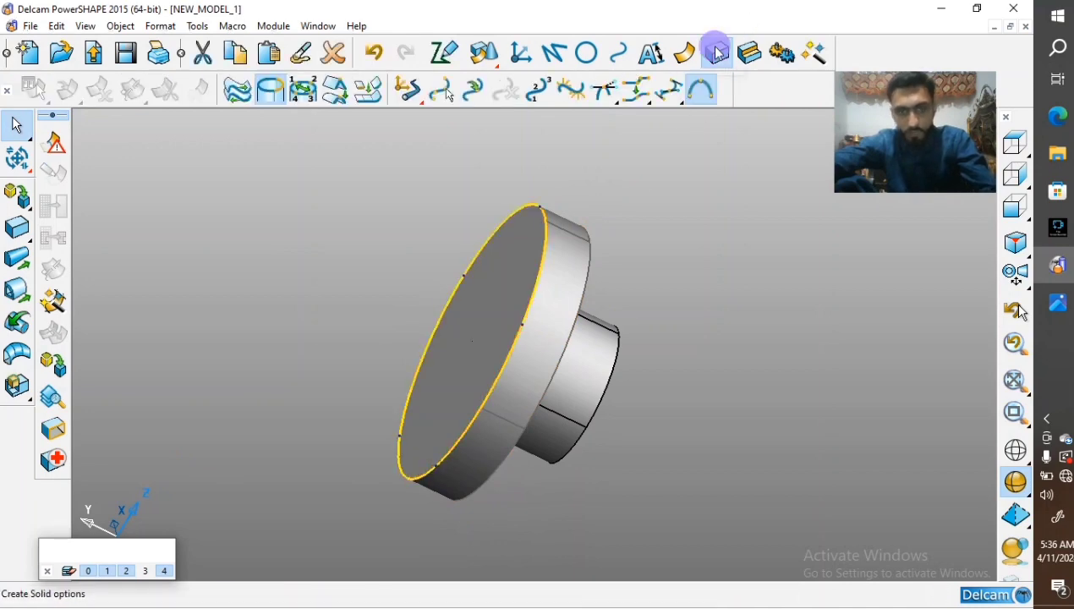
click(716, 54)
click(17, 258)
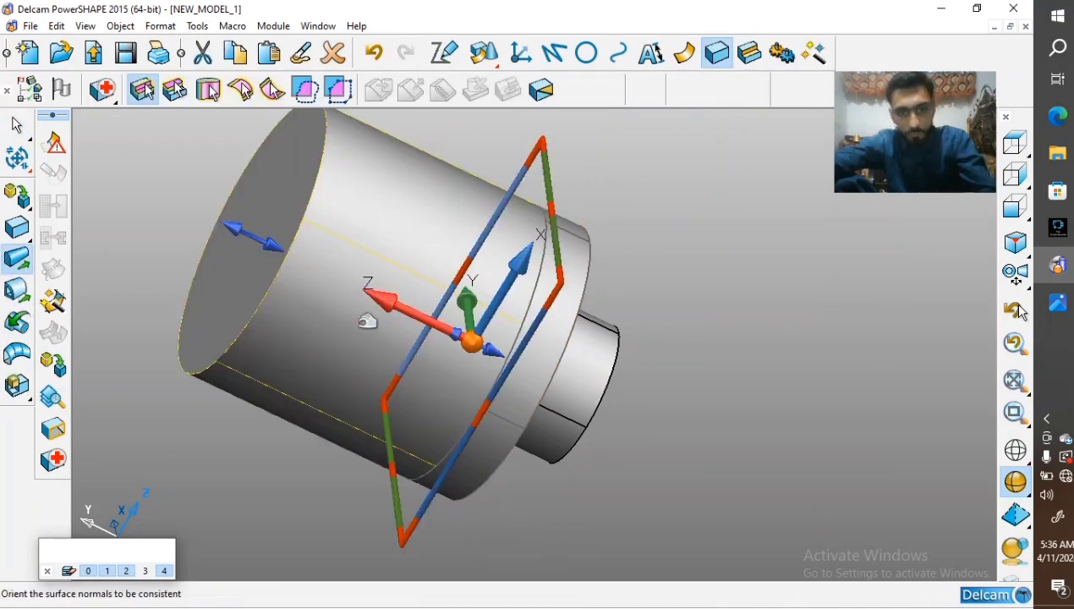
double_click(335, 298)
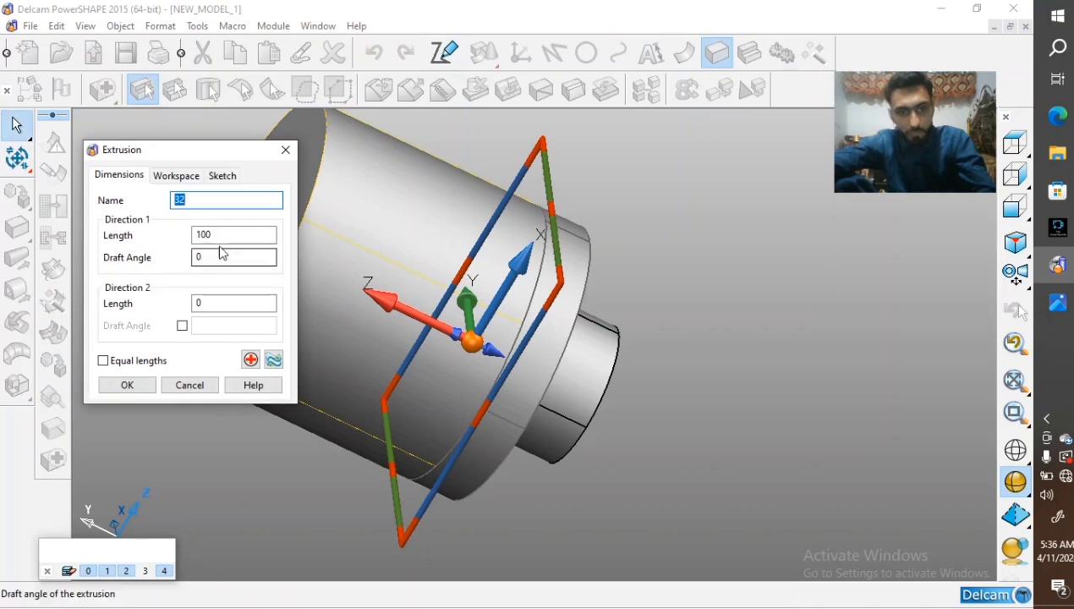
double_click(211, 236)
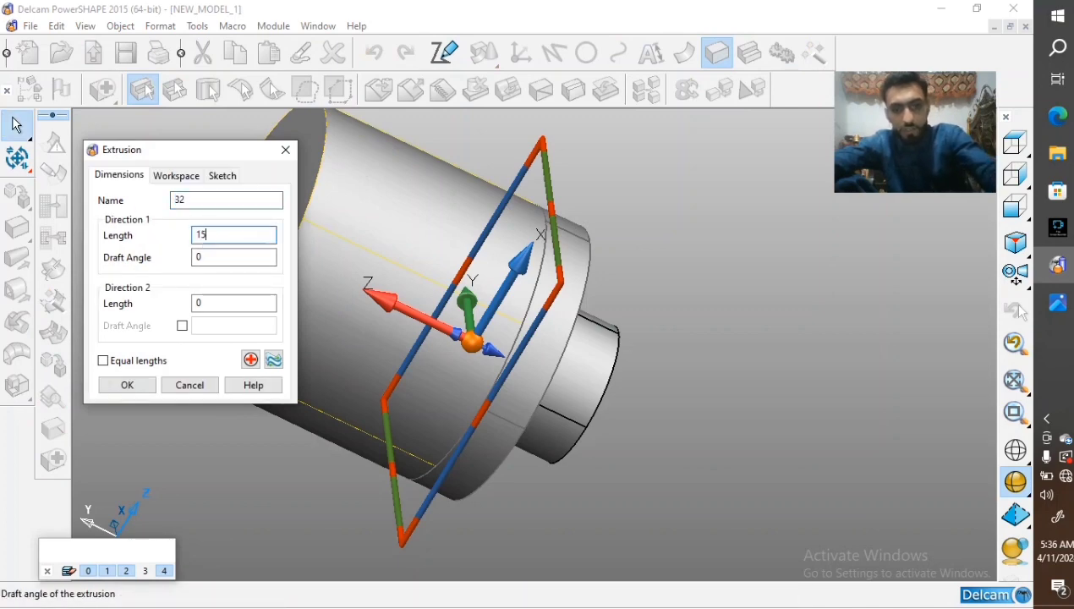
text(15)
key(Return)
click(127, 385)
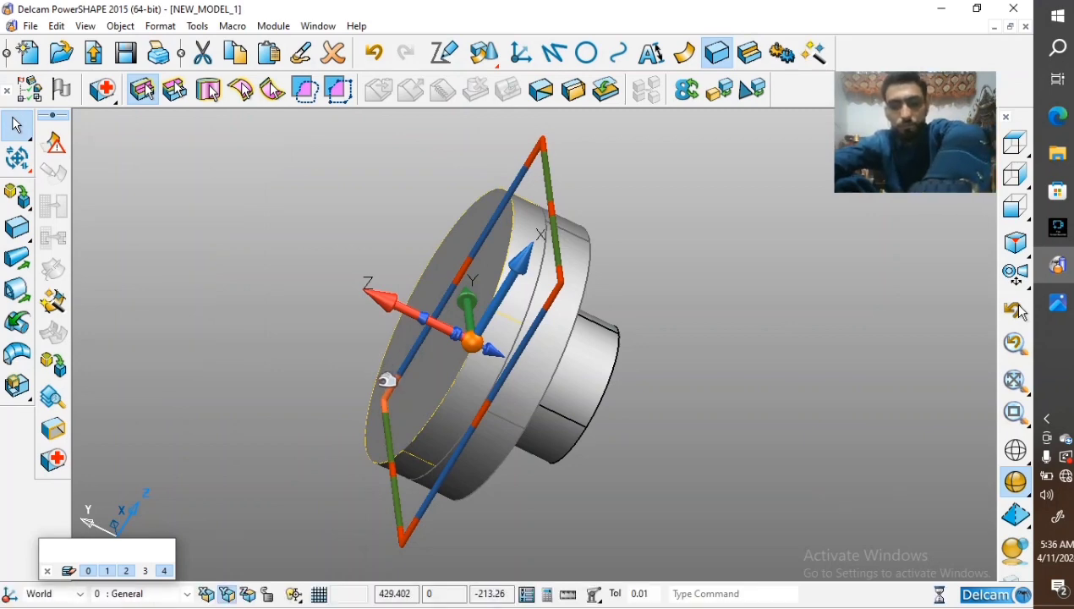
key(Delete)
key(ctrl+a)
key(Delete)
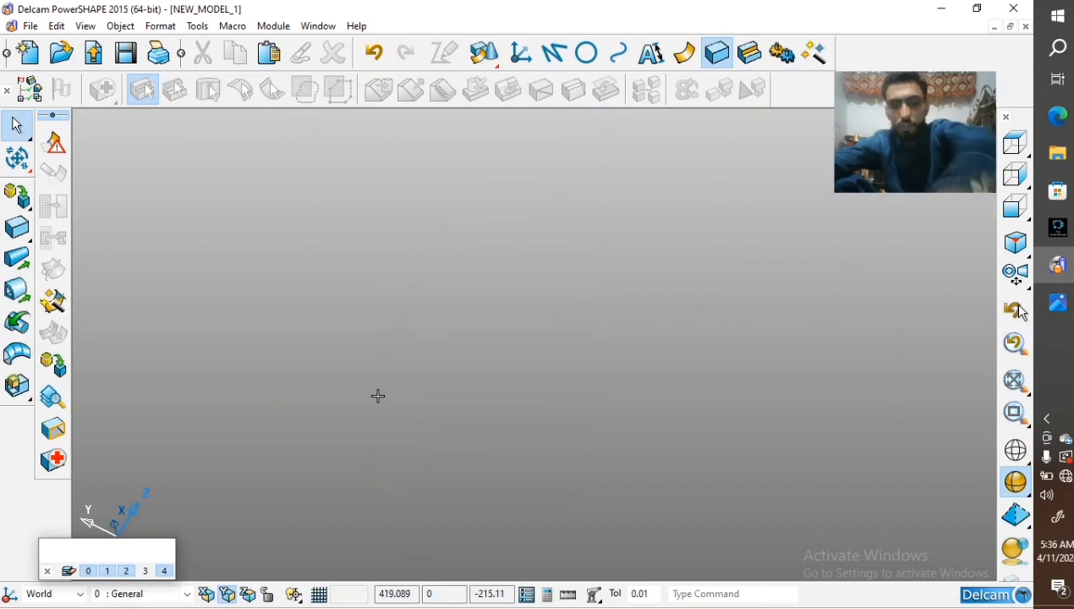
right_click(378, 397)
click(334, 407)
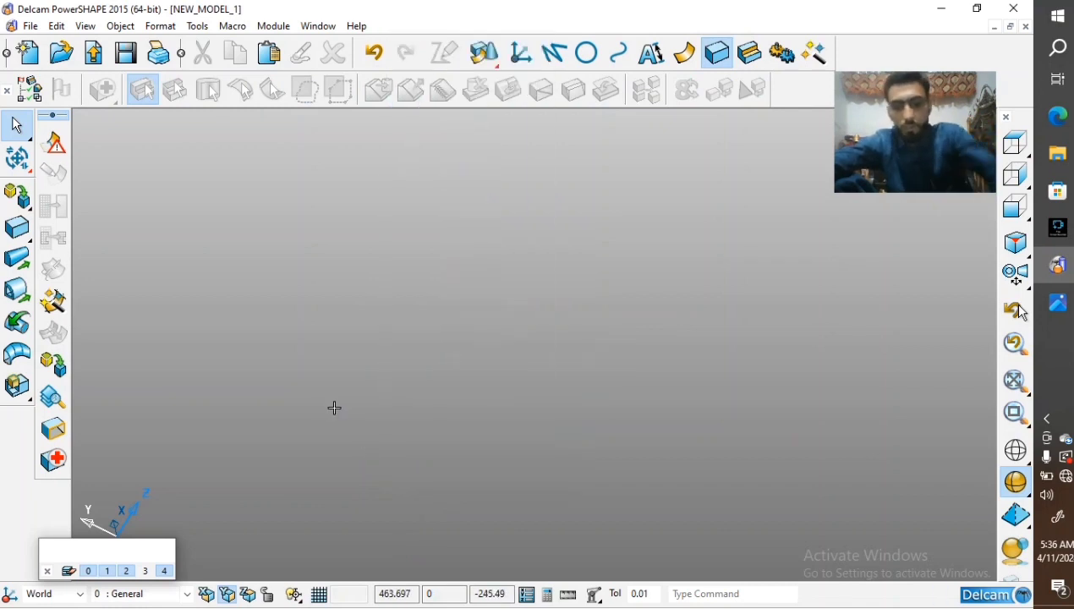
key(ctrl+z)
click(334, 396)
middle_drag(334, 396, 382, 408)
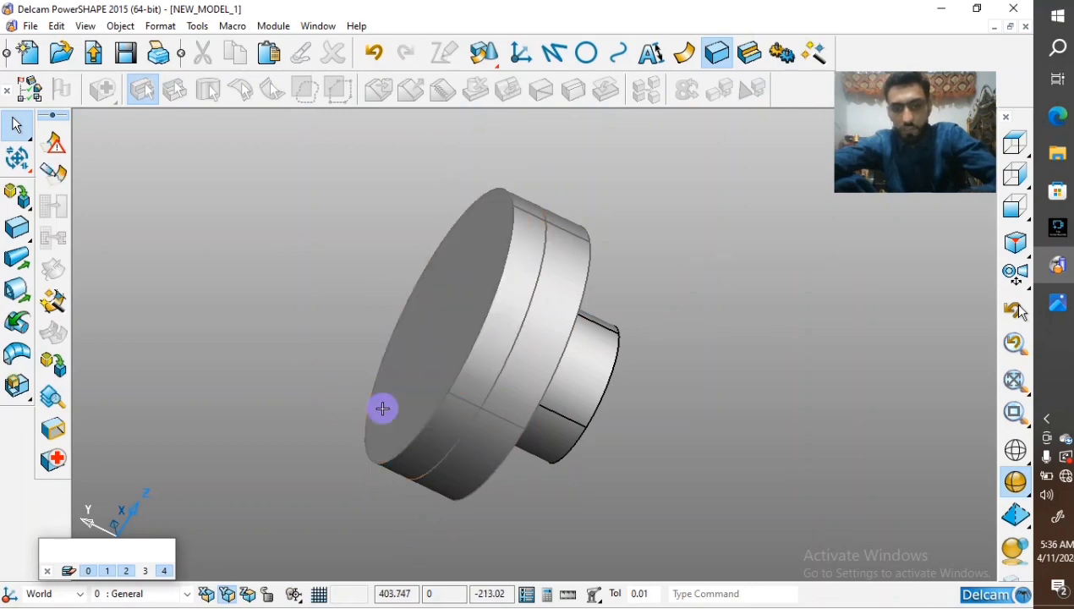
Isolate the 15 mm disc behind the flange by hiding everything else
click(382, 409)
key(ctrl+k)
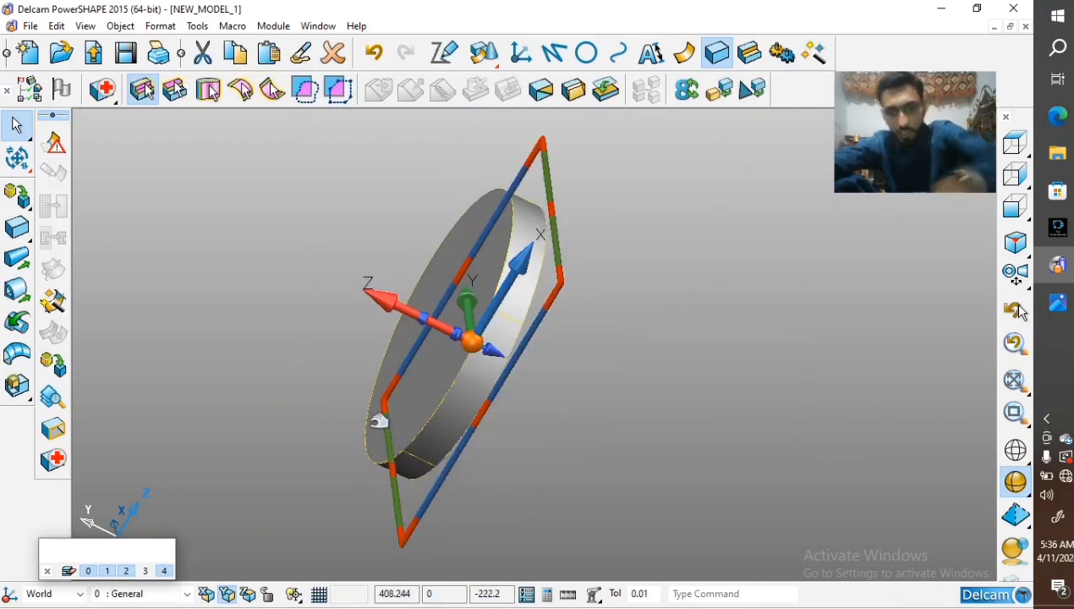
right_click(653, 381)
click(589, 424)
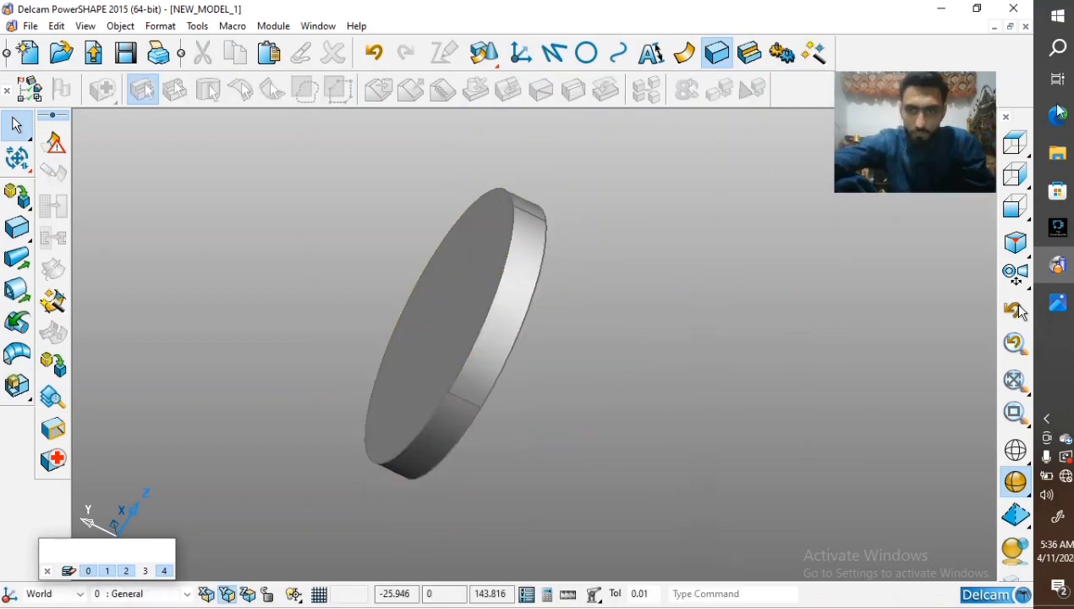
View the disc from the standard directions, switch to the reference drawing and examine the flange's rim and recess dimensions
click(1015, 142)
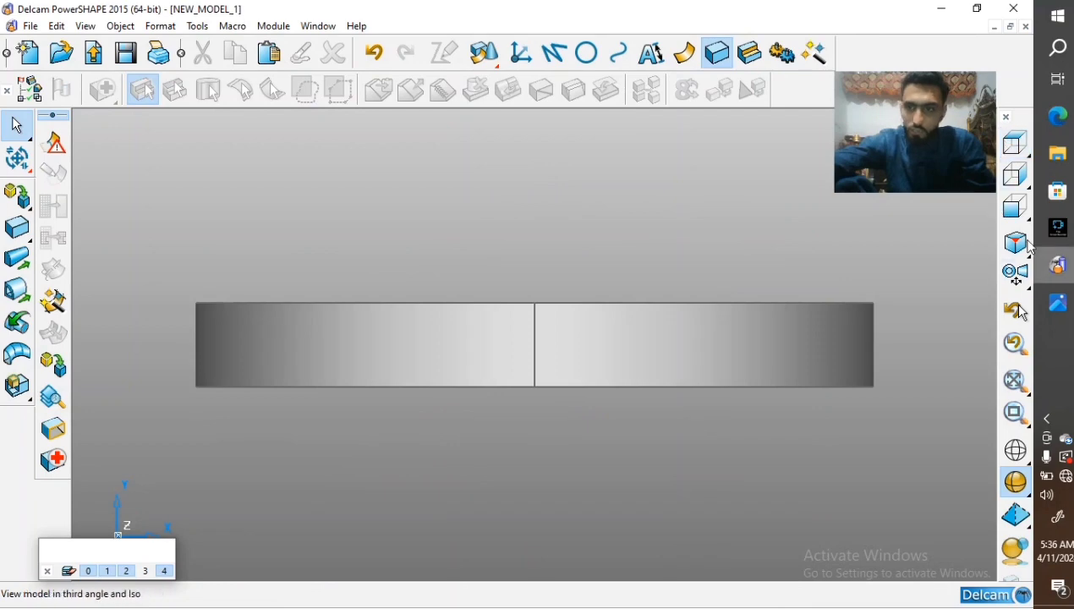
click(1015, 173)
click(1015, 207)
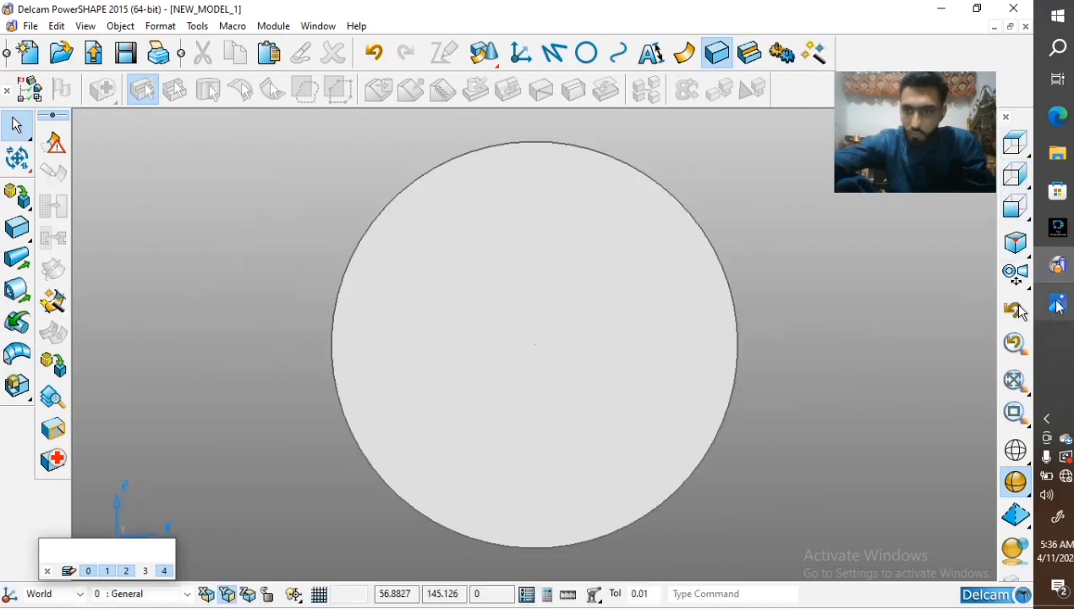
click(1057, 302)
scroll(723, 99, up, 2)
scroll(723, 99, up, 1)
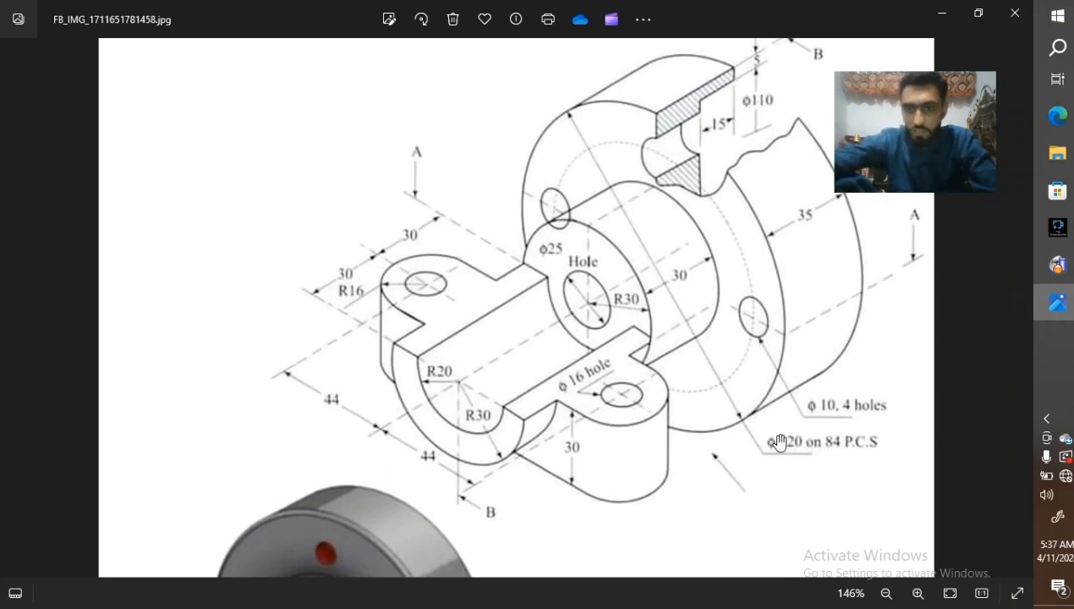
scroll(799, 453, up, 3)
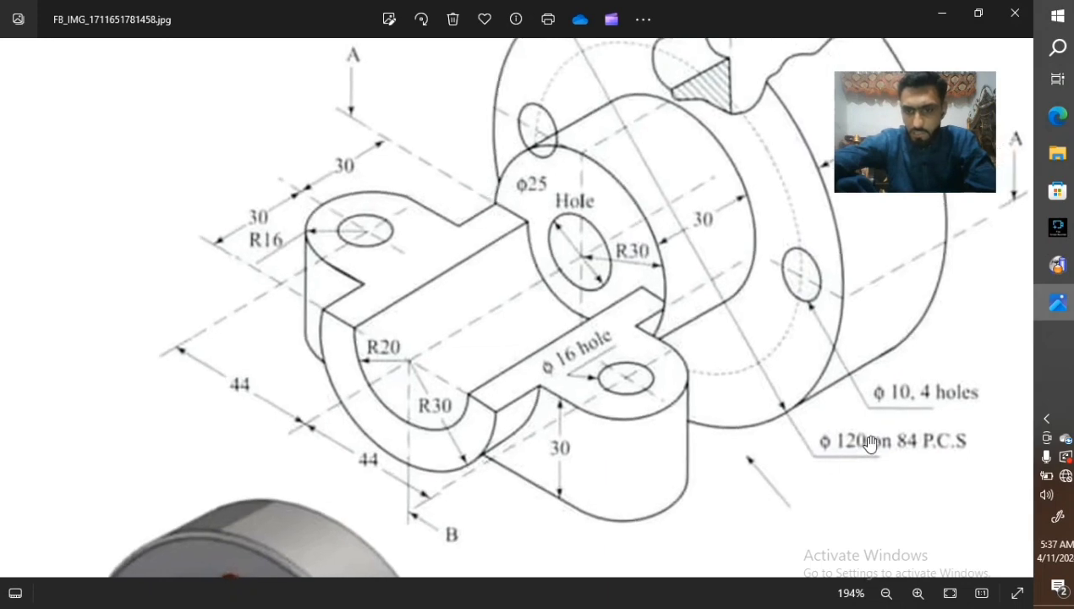
scroll(848, 449, down, 4)
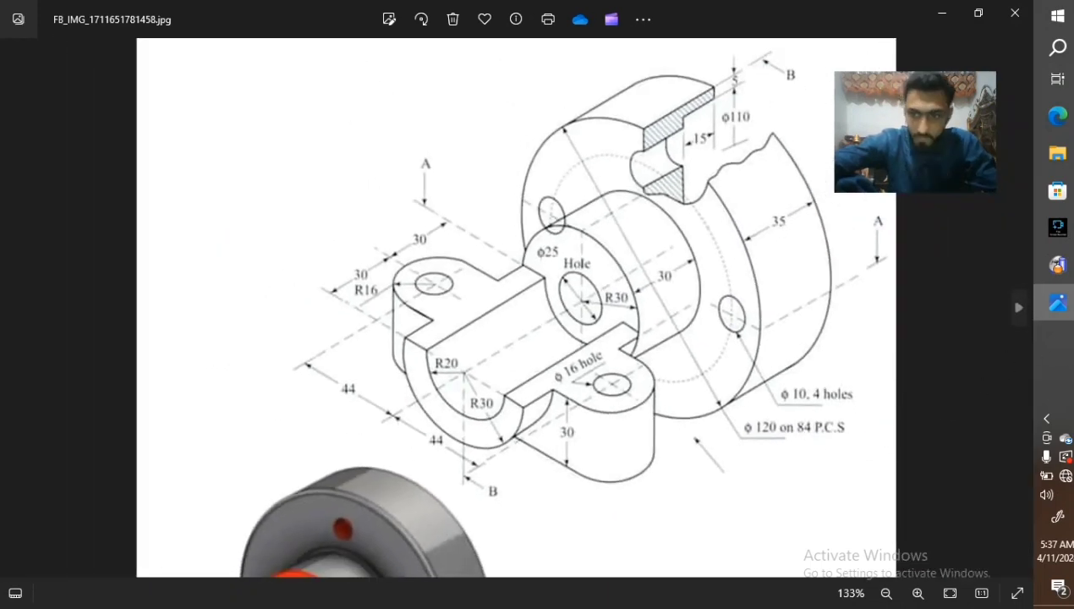
Switch to PowerSHAPE and hollow the 15 mm disc inwards with a 5 mm wall on all faces, removing its flange-facing circular face
click(1058, 266)
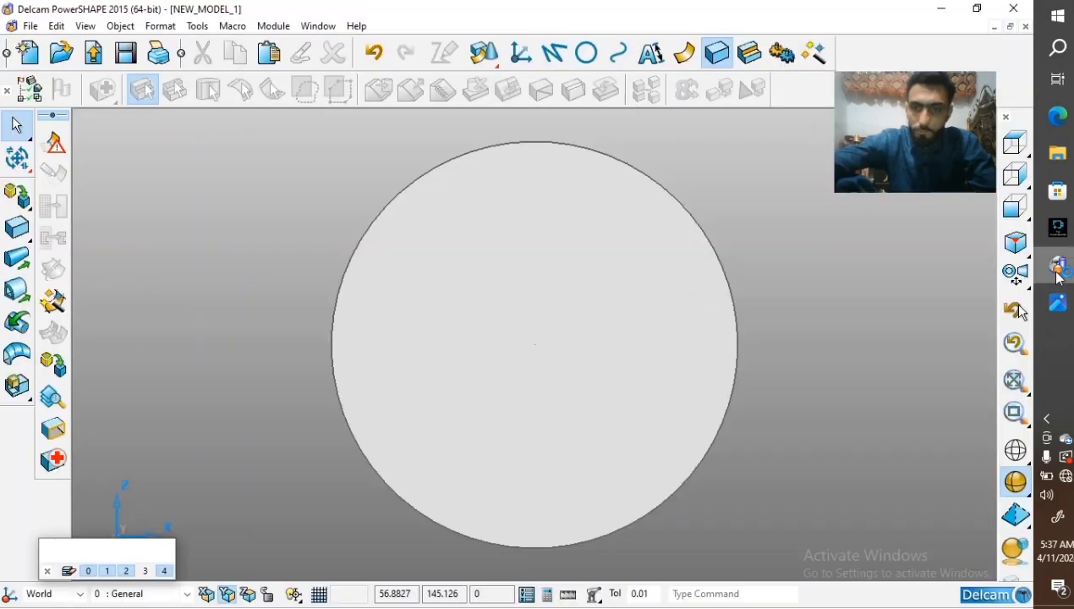
middle_drag(553, 315, 581, 321)
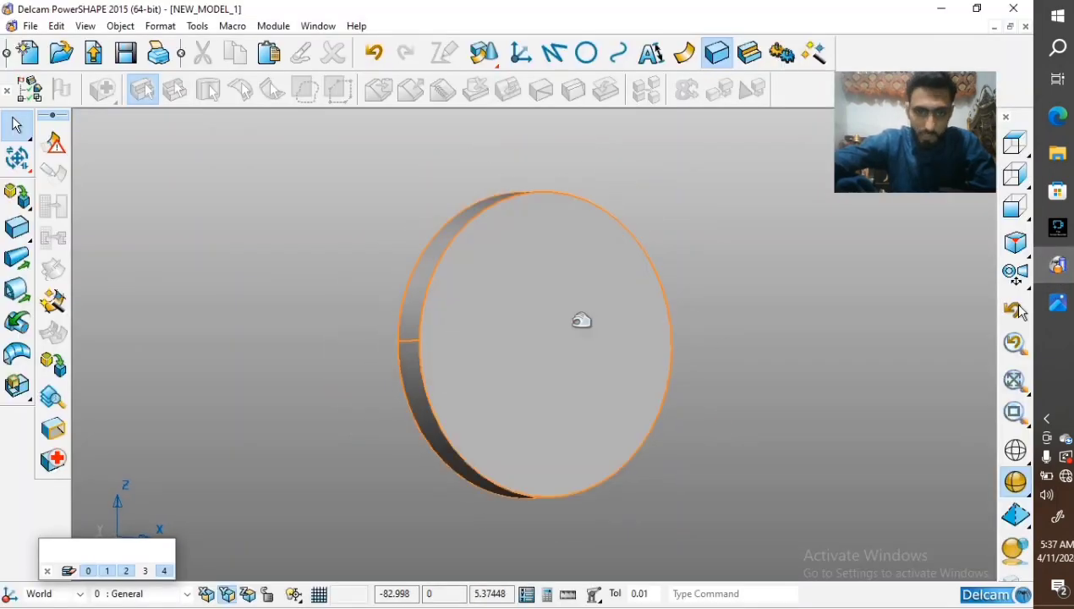
click(17, 158)
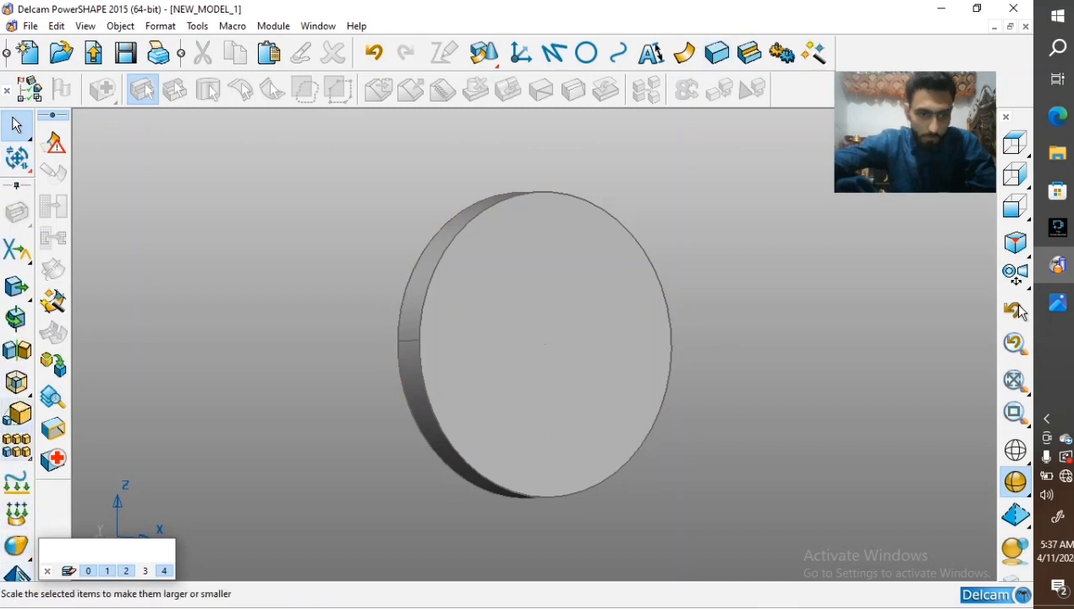
click(749, 54)
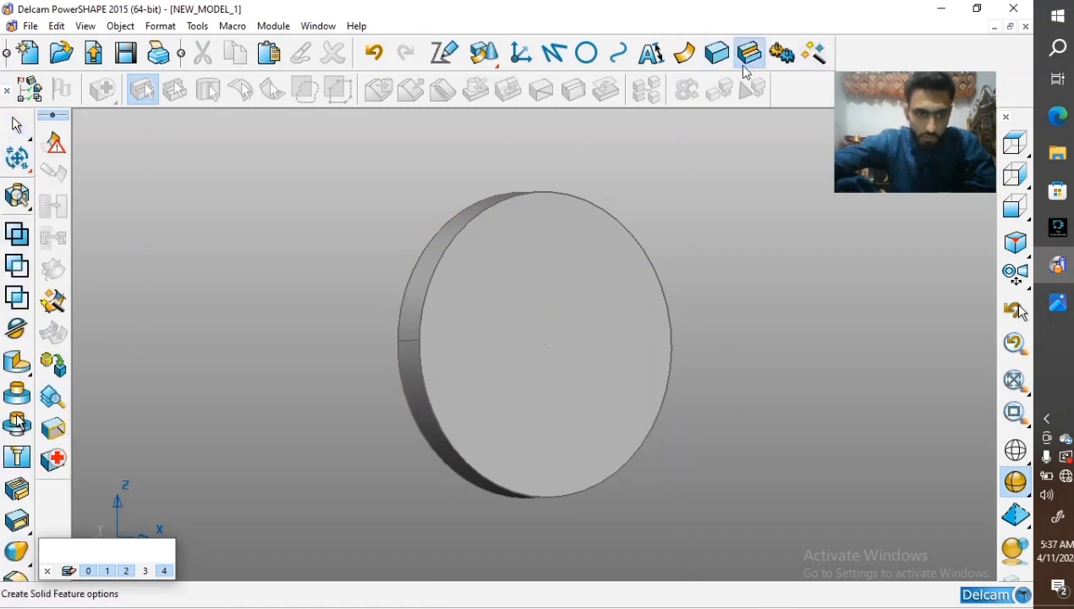
click(17, 521)
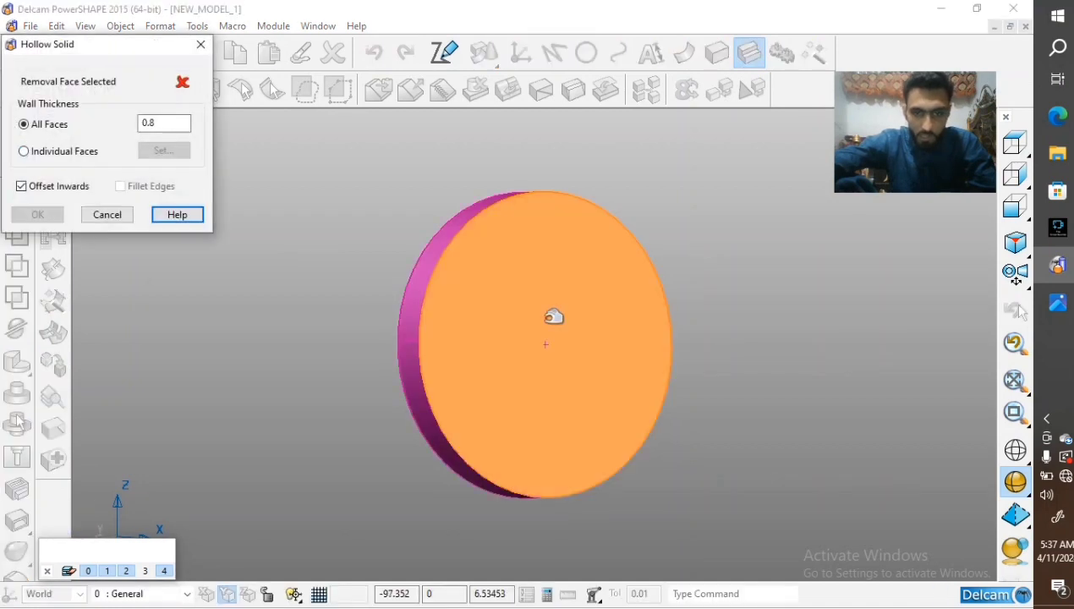
click(552, 314)
double_click(166, 130)
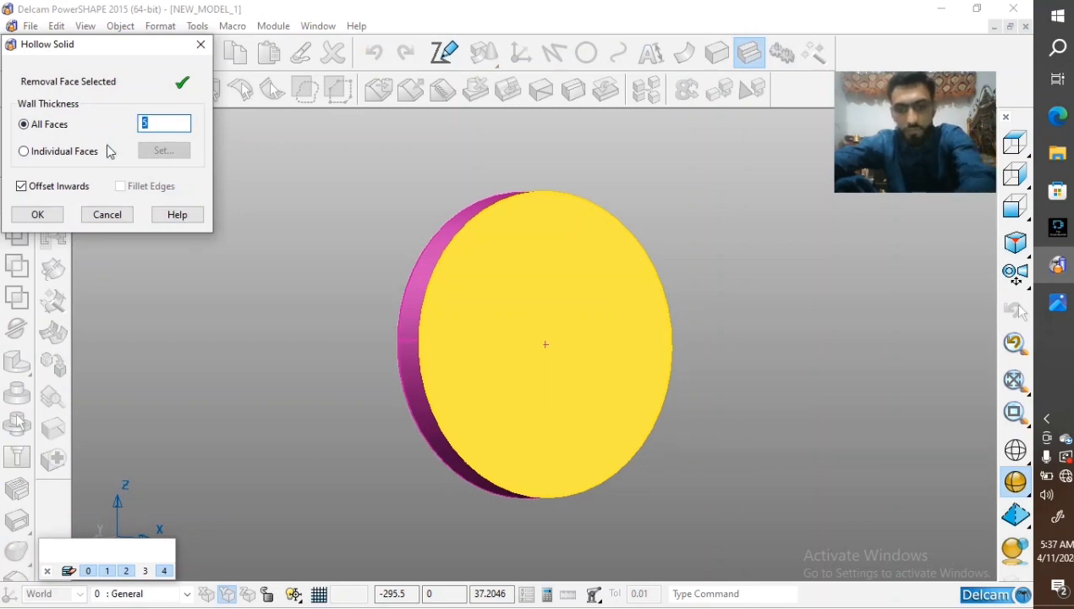
click(59, 216)
middle_drag(465, 296, 795, 347)
scroll(554, 373, up, 3)
scroll(554, 373, down, 3)
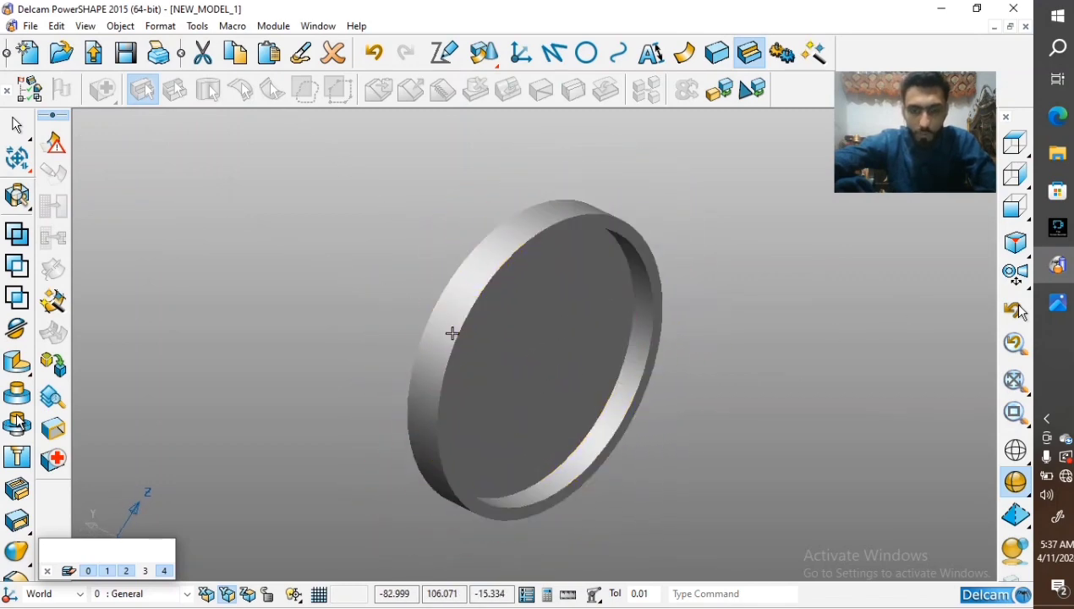
Redisplay the flange and boss to inspect them with the hollowed disc, and hide both again
mouse_move(453, 334)
middle_down()
mouse_move(659, 311)
mouse_move(604, 343)
middle_up()
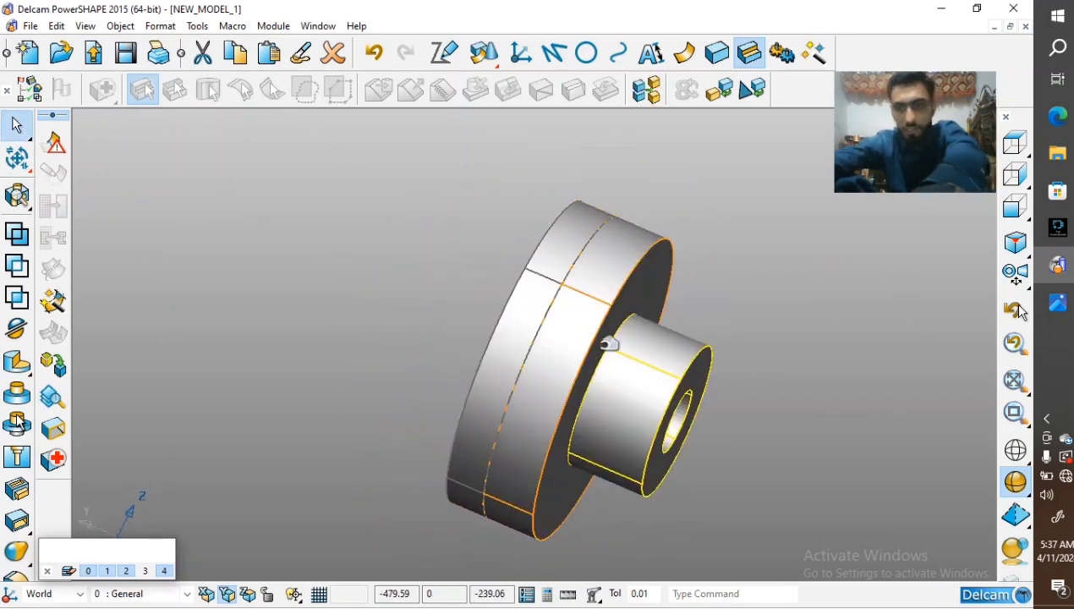
middle_drag(594, 340, 532, 340)
scroll(522, 340, up, 3)
middle_drag(352, 336, 678, 299)
scroll(619, 383, up, 3)
middle_drag(619, 383, 419, 144)
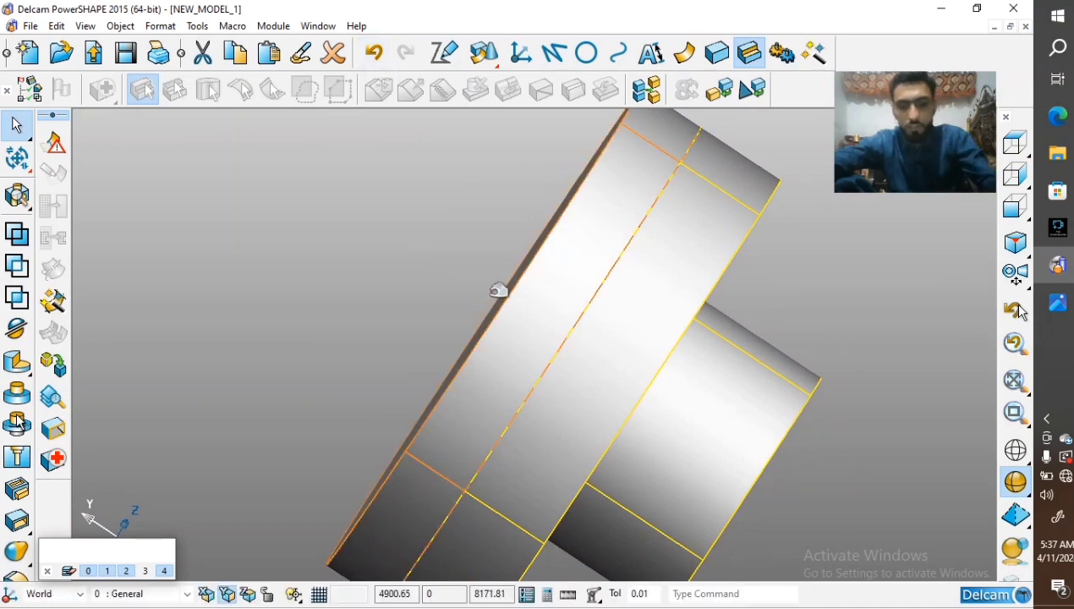
key(ctrl+j)
middle_drag(501, 316, 440, 338)
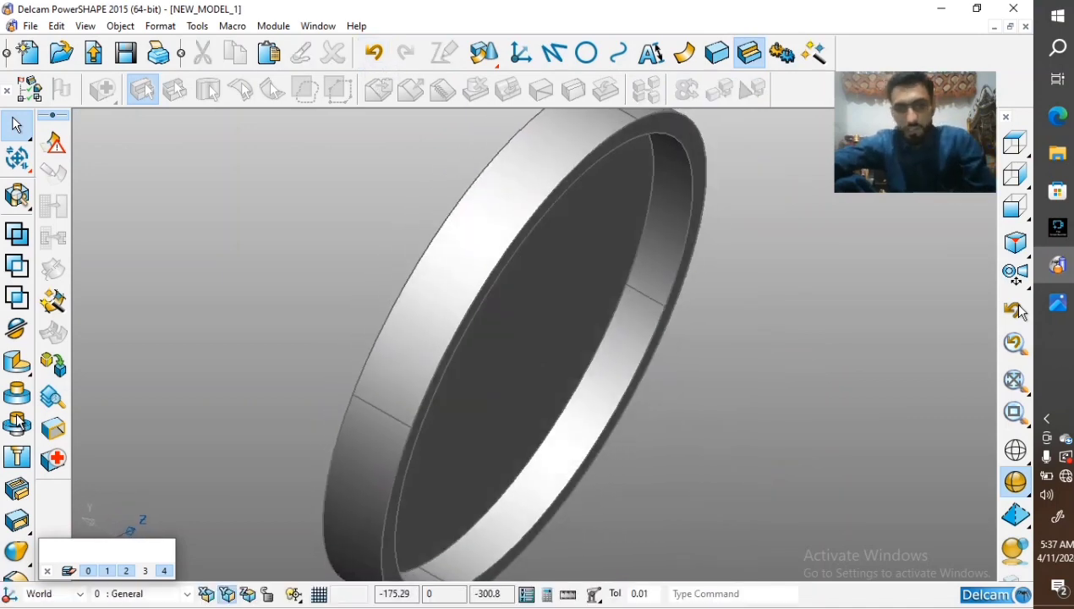
Undo the last hollowing and hollow the disc inwards with a 5 mm wall on all faces, removing the circular face away from the flange
click(374, 52)
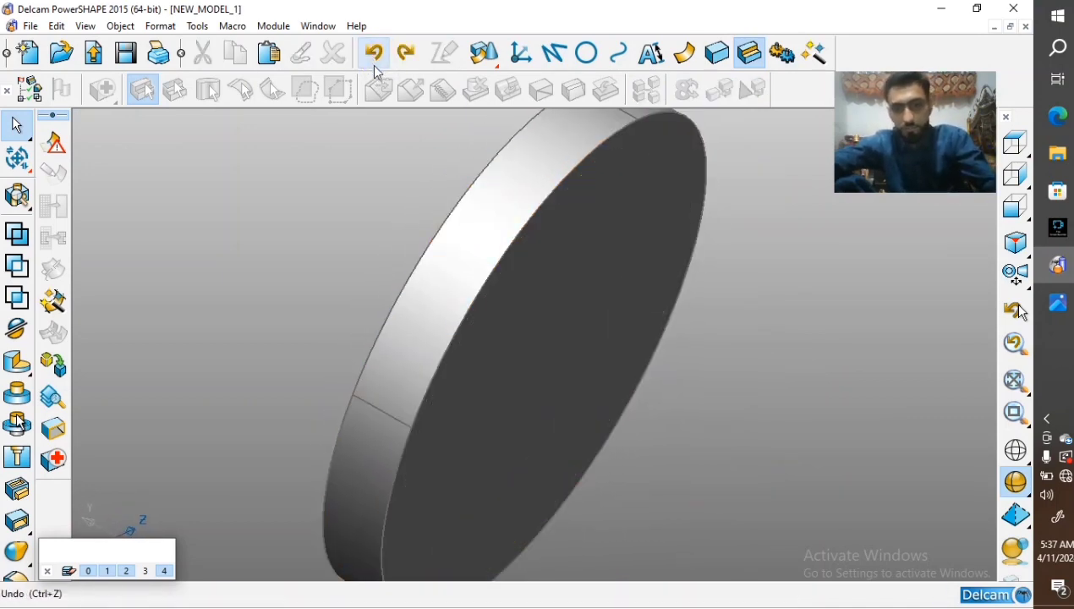
middle_drag(485, 253, 448, 360)
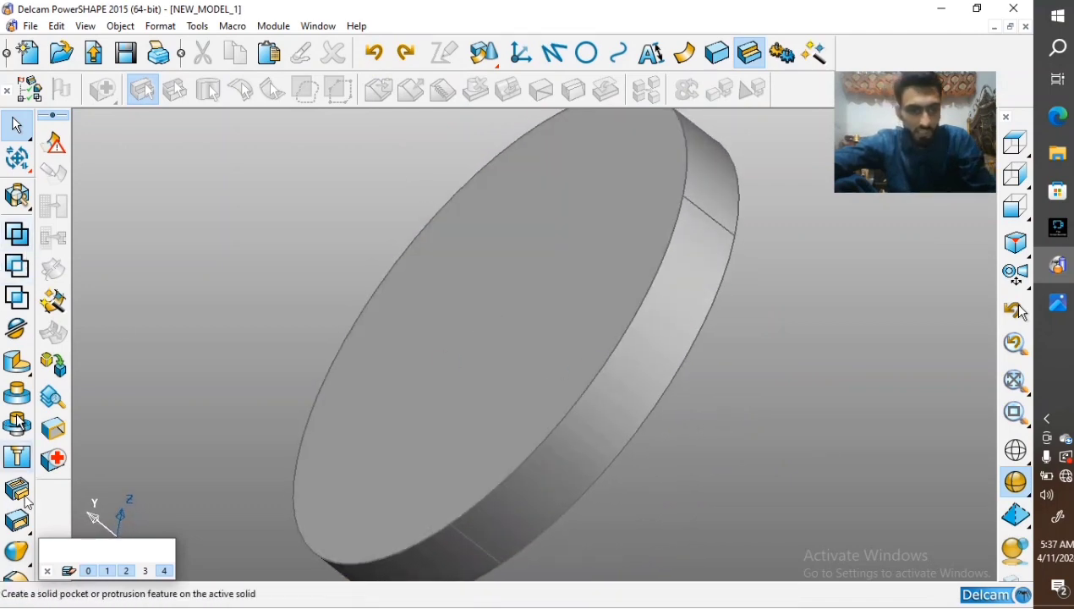
click(44, 522)
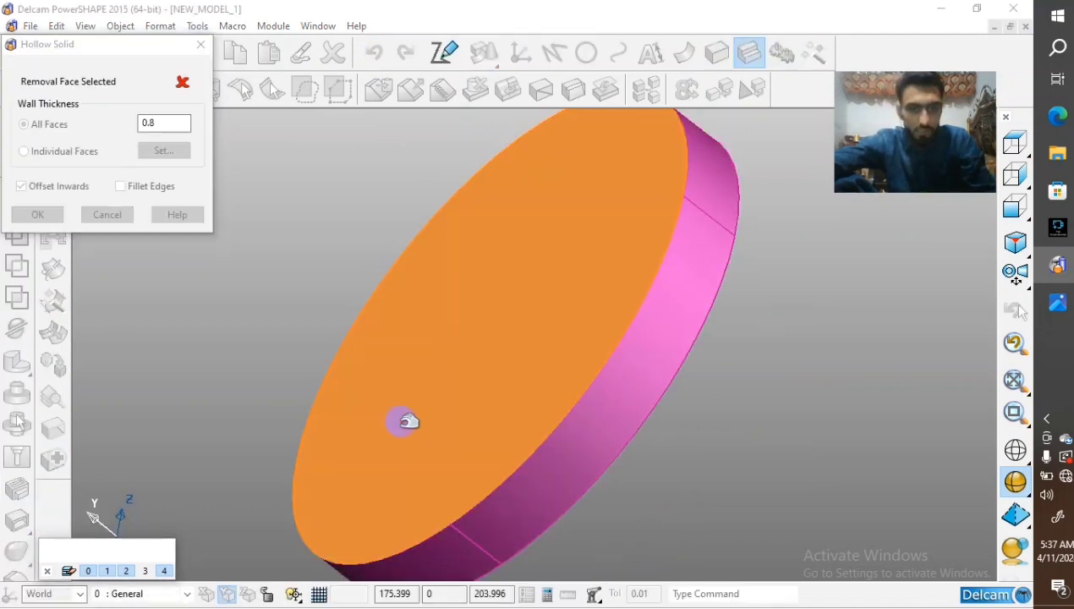
click(408, 422)
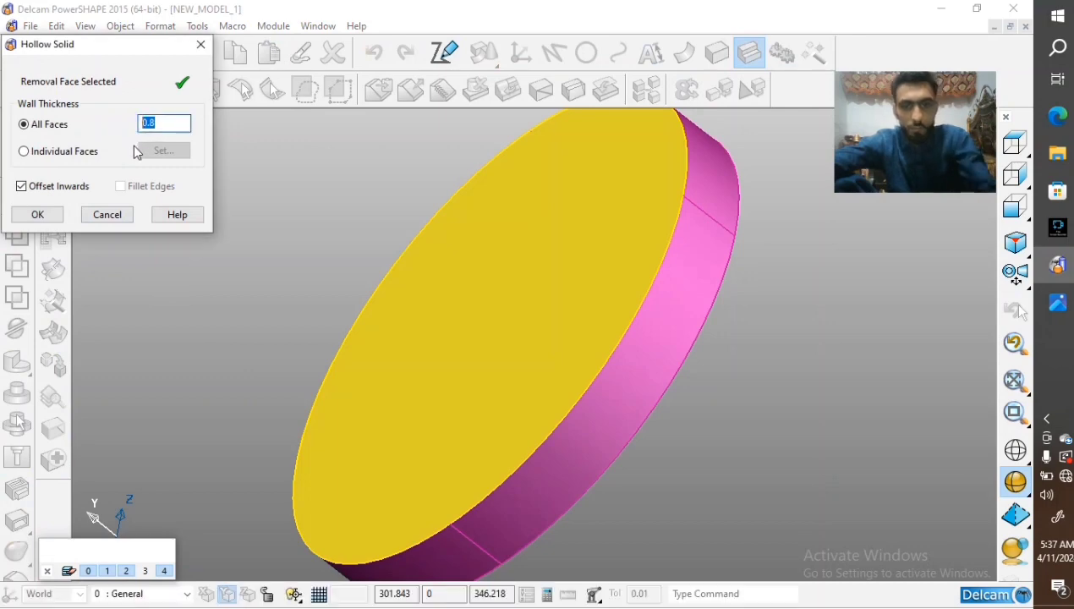
click(52, 213)
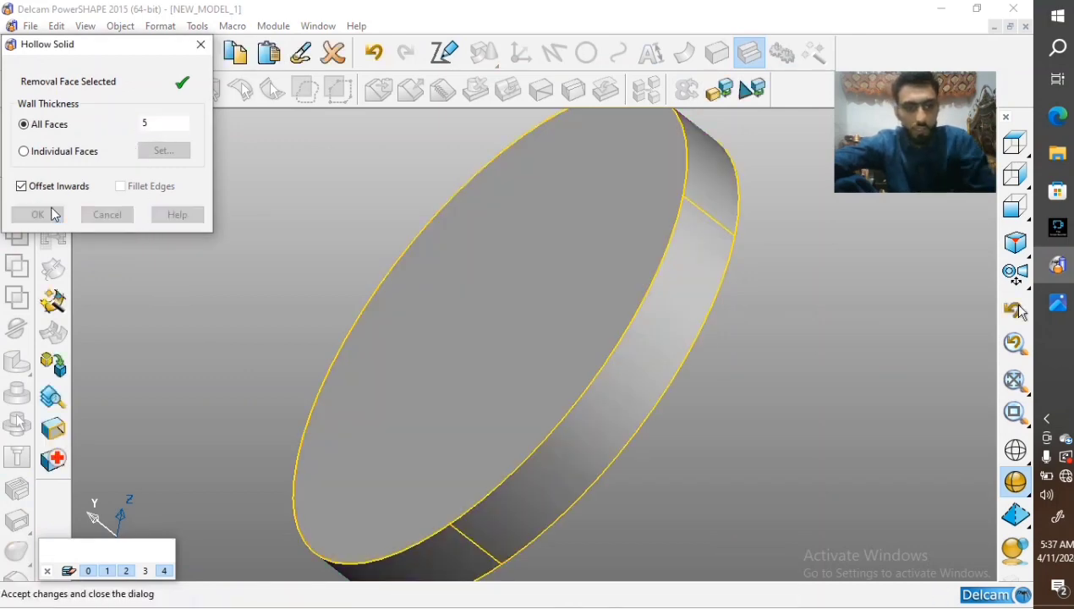
Redisplay the flange and boss, unite them with the hollowed disc into one solid, and clear the selection
middle_drag(584, 340, 634, 389)
click(346, 315)
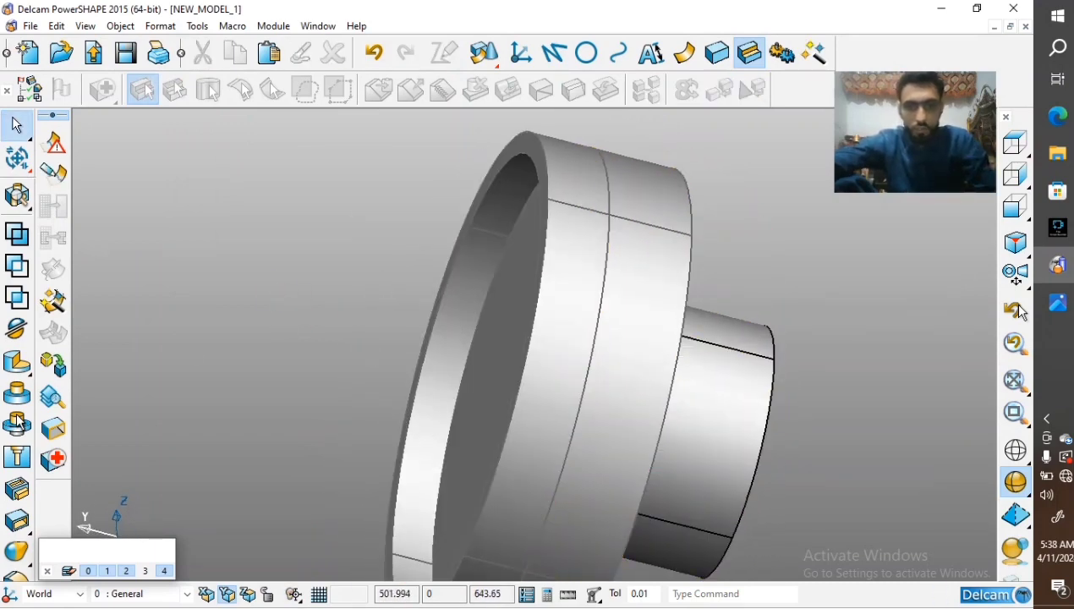
scroll(804, 388, down, 1)
middle_drag(804, 389, 551, 331)
scroll(587, 366, up, 1)
scroll(587, 367, down, 2)
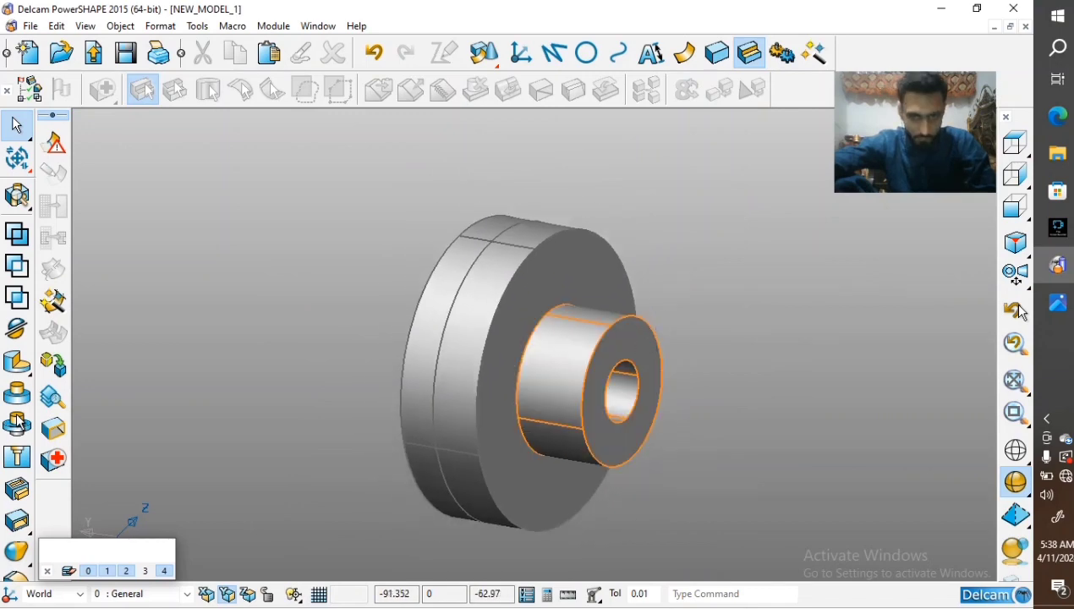
drag(683, 250, 314, 437)
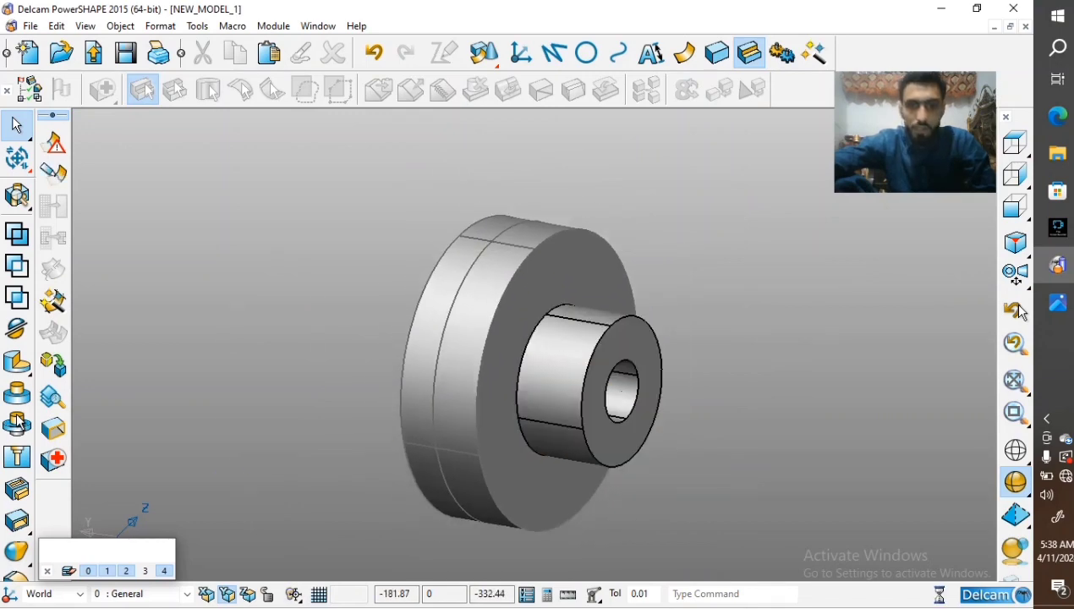
click(17, 235)
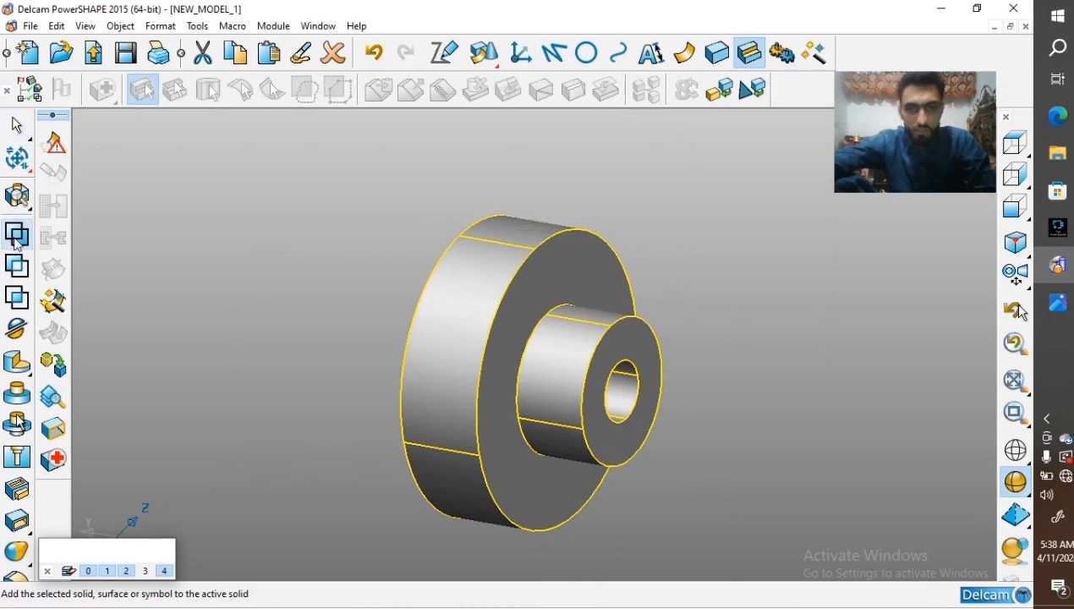
right_click(282, 226)
click(276, 232)
Compare the united body with the reference drawing, checking the central bore and flange, and return to PowerSHAPE
scroll(333, 257, down, 3)
middle_drag(494, 292, 640, 367)
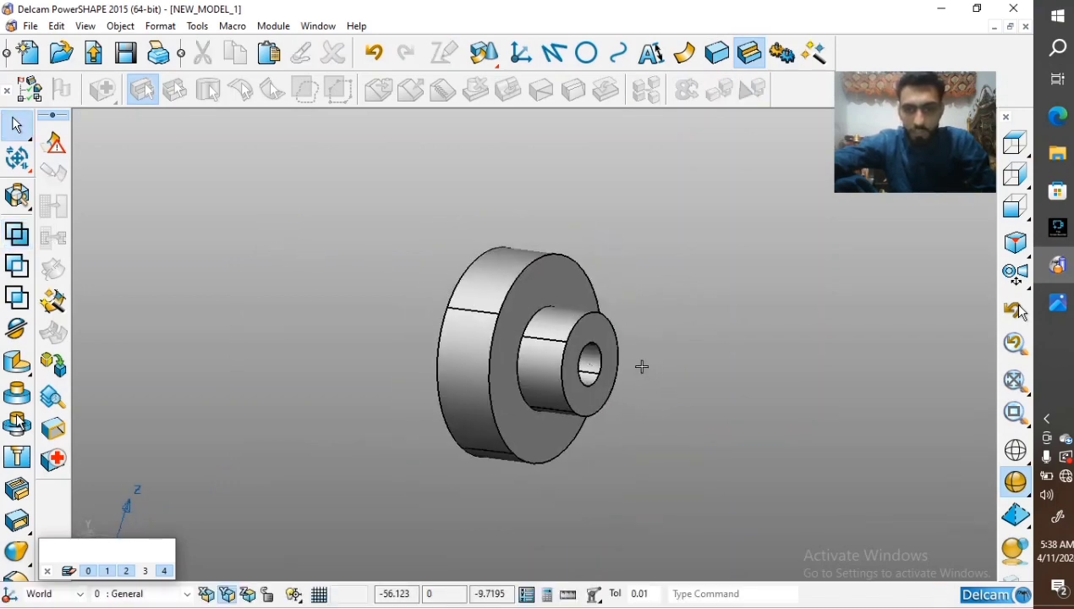
scroll(675, 351, up, 2)
click(1057, 303)
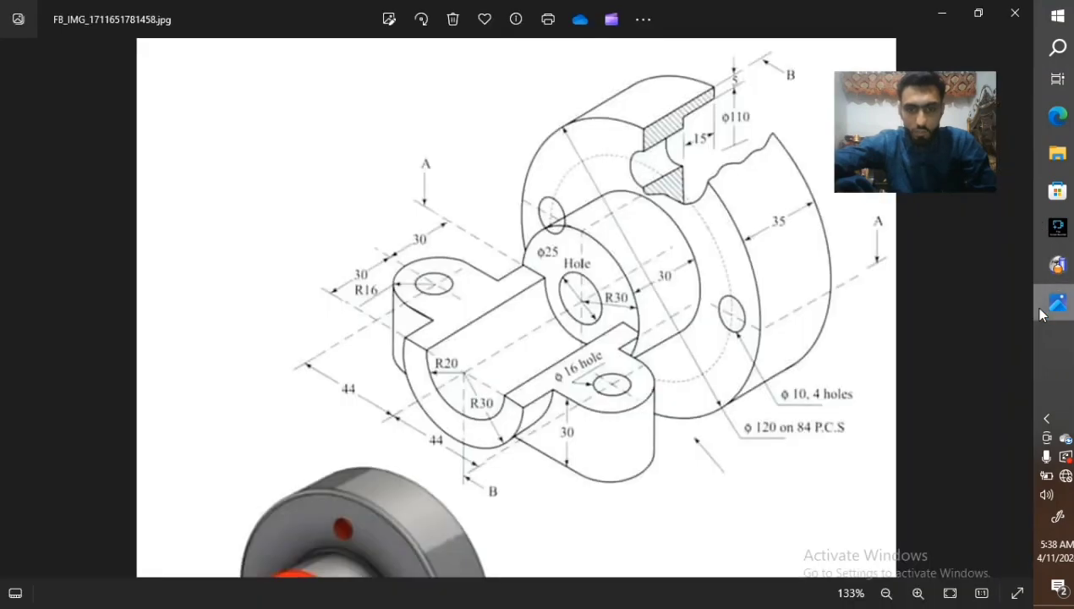
click(1043, 313)
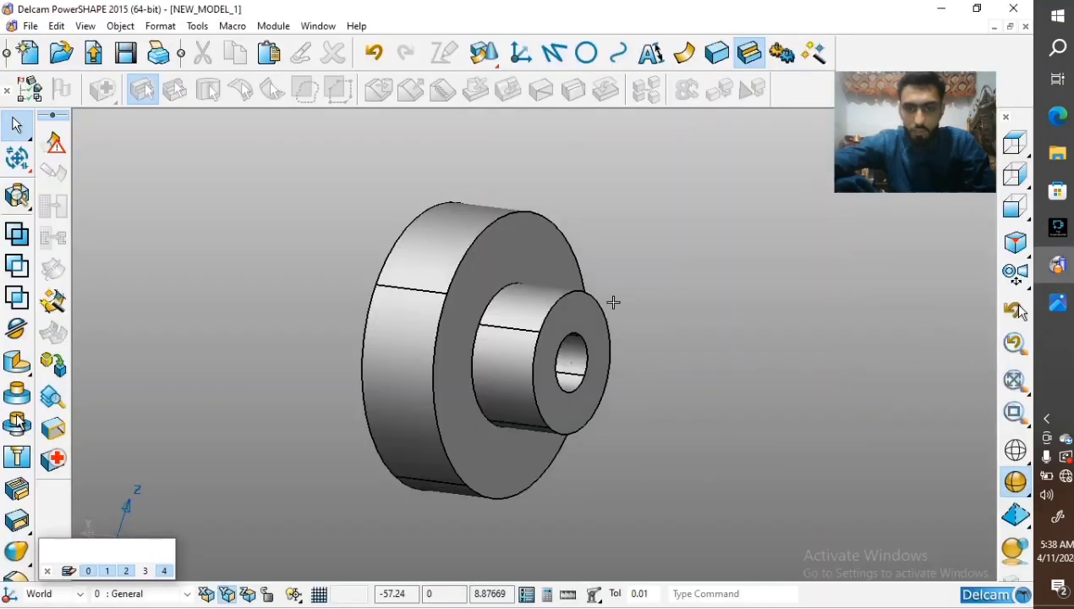
Create a composite curve on the boss's bore edge and extrude it as a solid through the whole body, with a negative length of 43 mm
middle_drag(612, 302, 334, 313)
scroll(562, 336, up, 2)
click(562, 336)
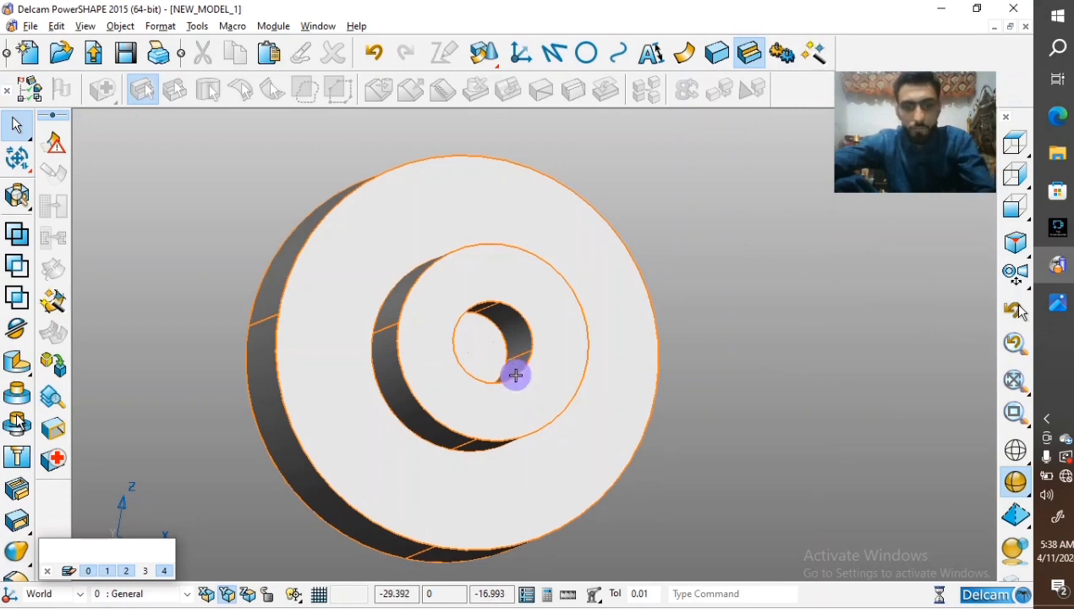
click(516, 375)
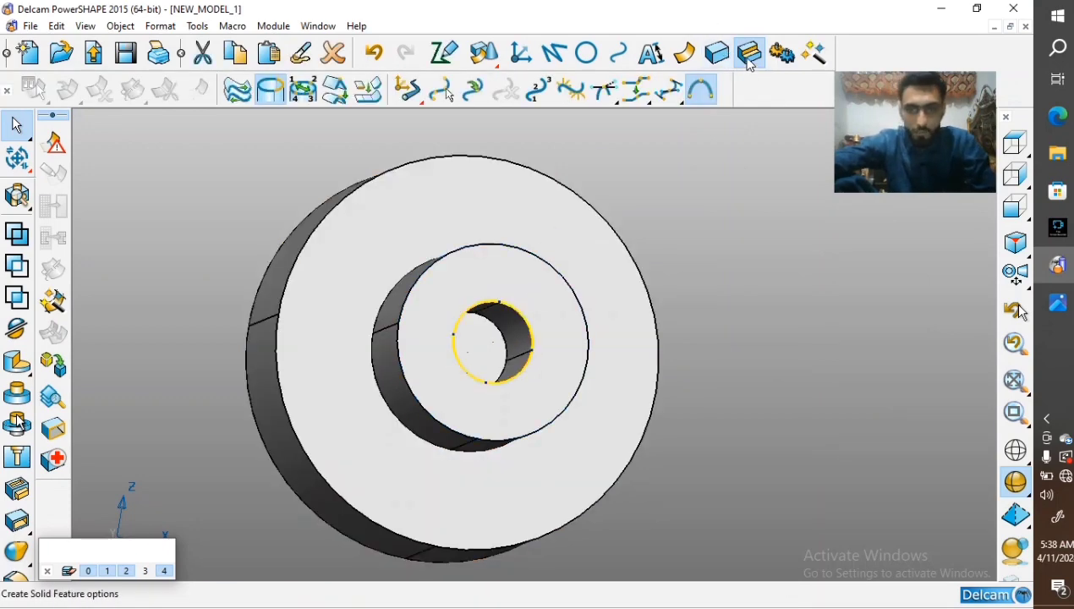
click(715, 54)
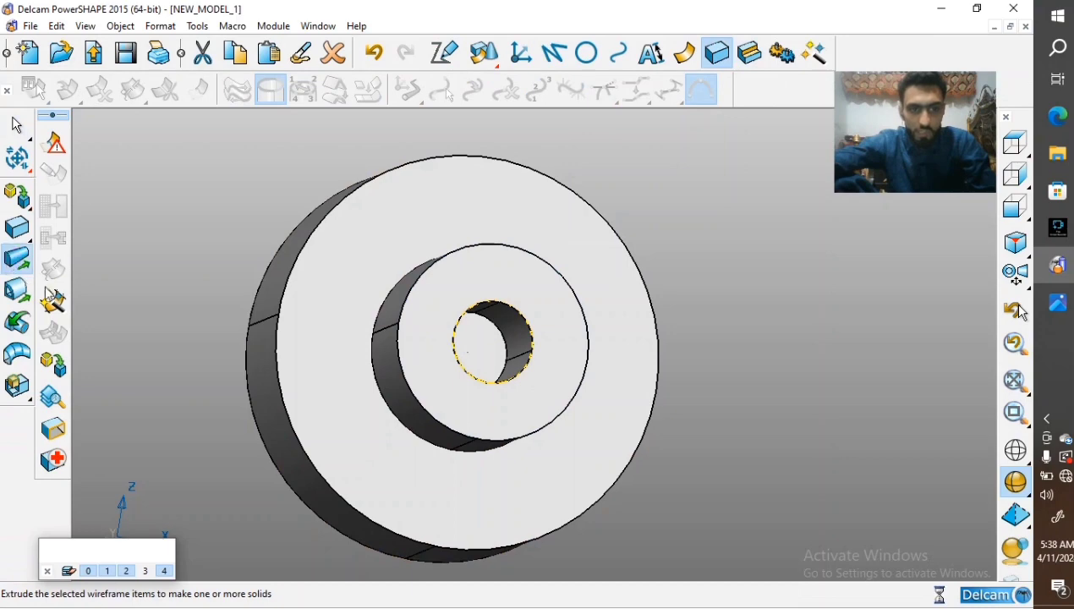
middle_drag(497, 292, 833, 364)
middle_drag(406, 424, 377, 402)
drag(578, 417, 678, 461)
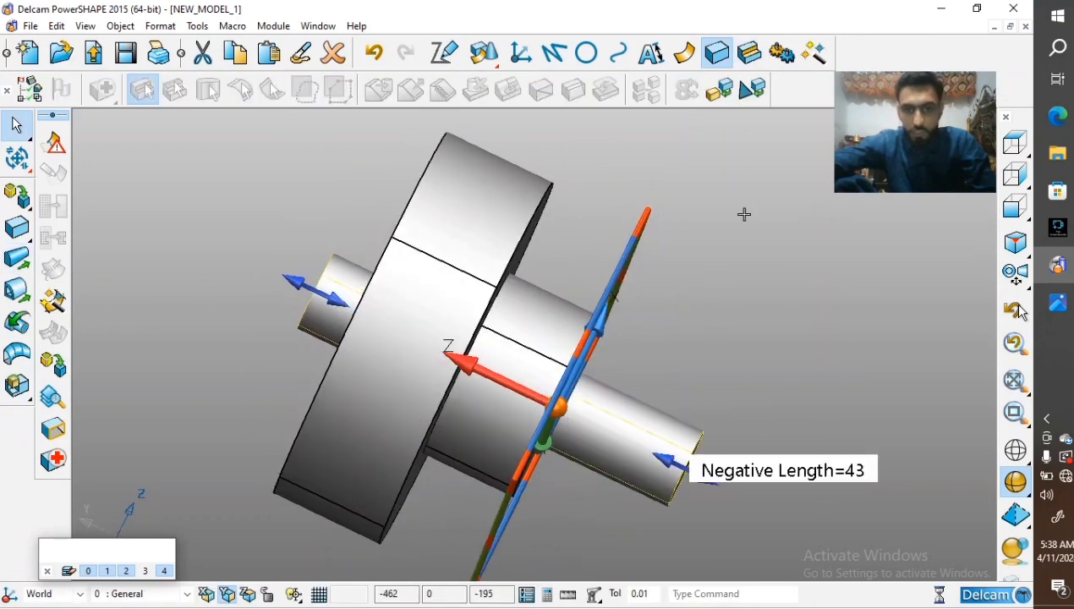
Subtract the extruded cylinder from the united body to carry the central bore through the flange
click(747, 56)
click(17, 267)
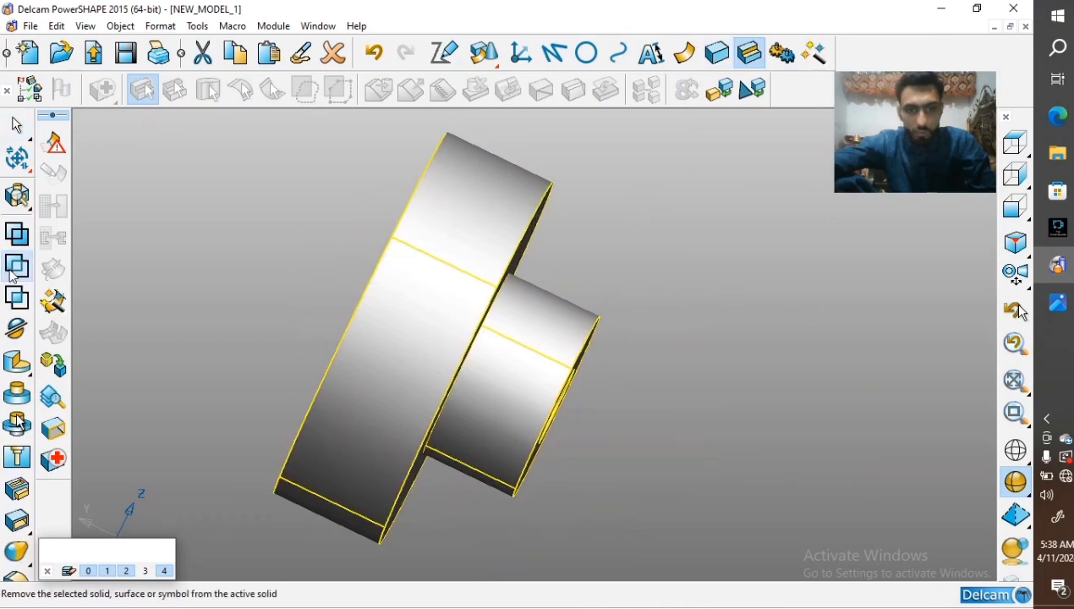
middle_drag(546, 379, 413, 370)
click(794, 356)
middle_drag(794, 356, 499, 354)
Switch to the reference drawing and examine the diameter, number and pitch circle of the flange holes
click(1049, 305)
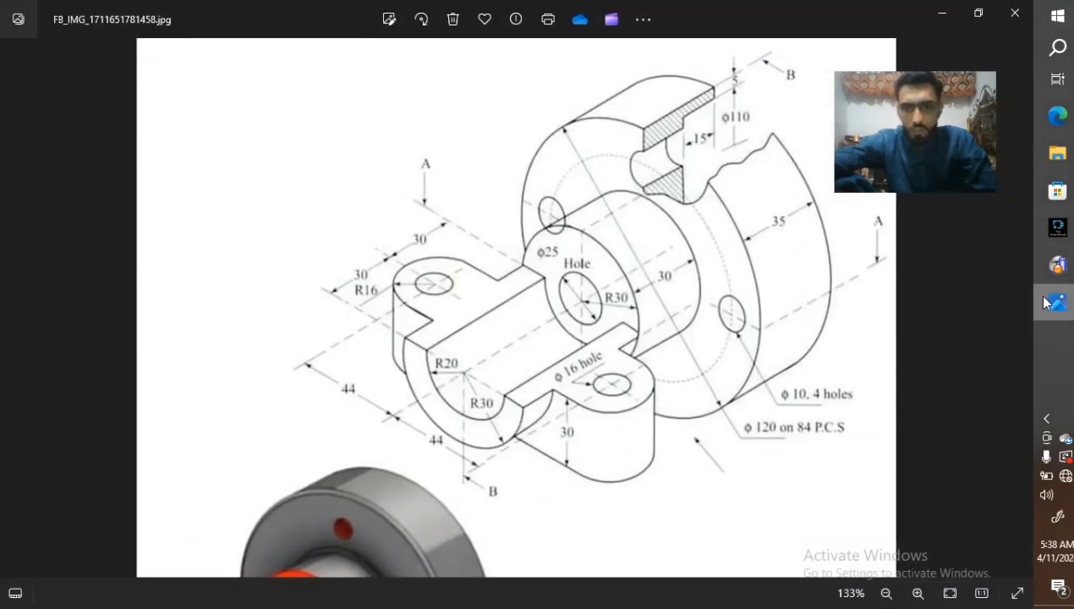
scroll(695, 369, up, 3)
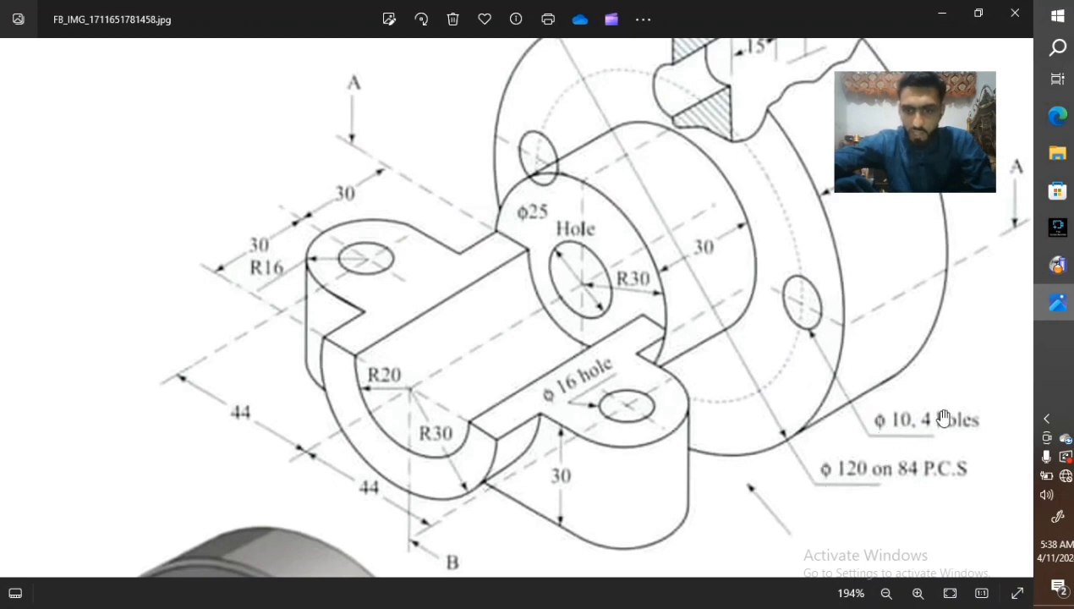
scroll(944, 418, down, 3)
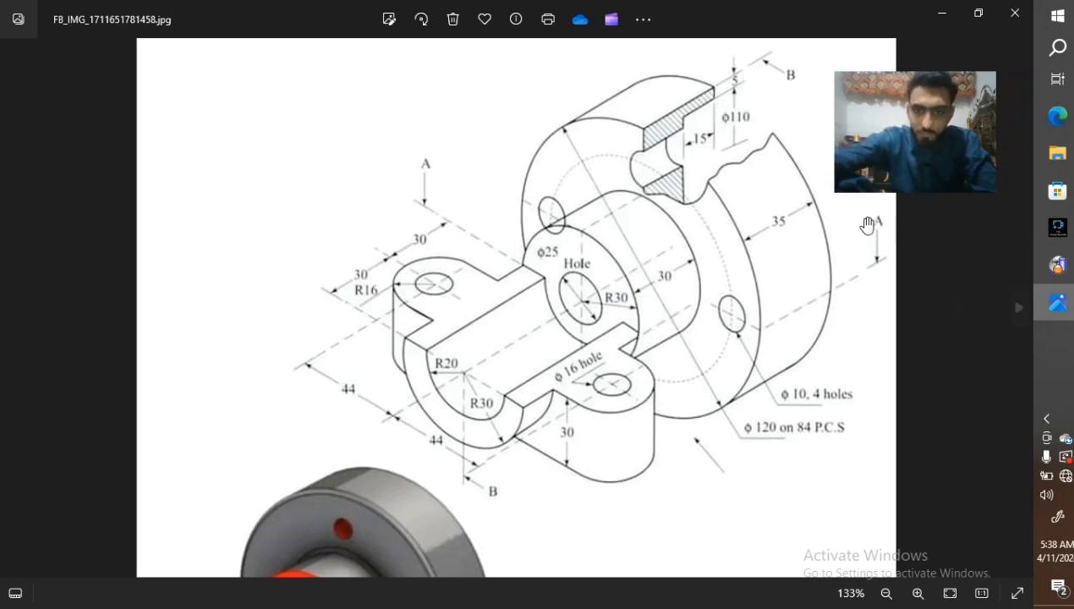
scroll(791, 273, up, 1)
scroll(787, 271, down, 3)
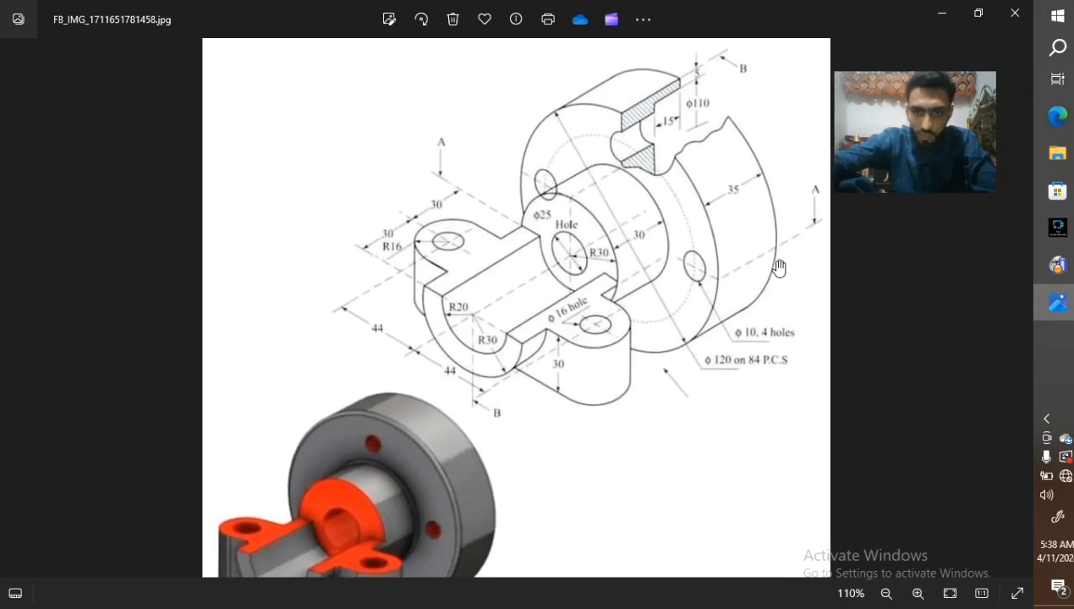
scroll(695, 429, up, 2)
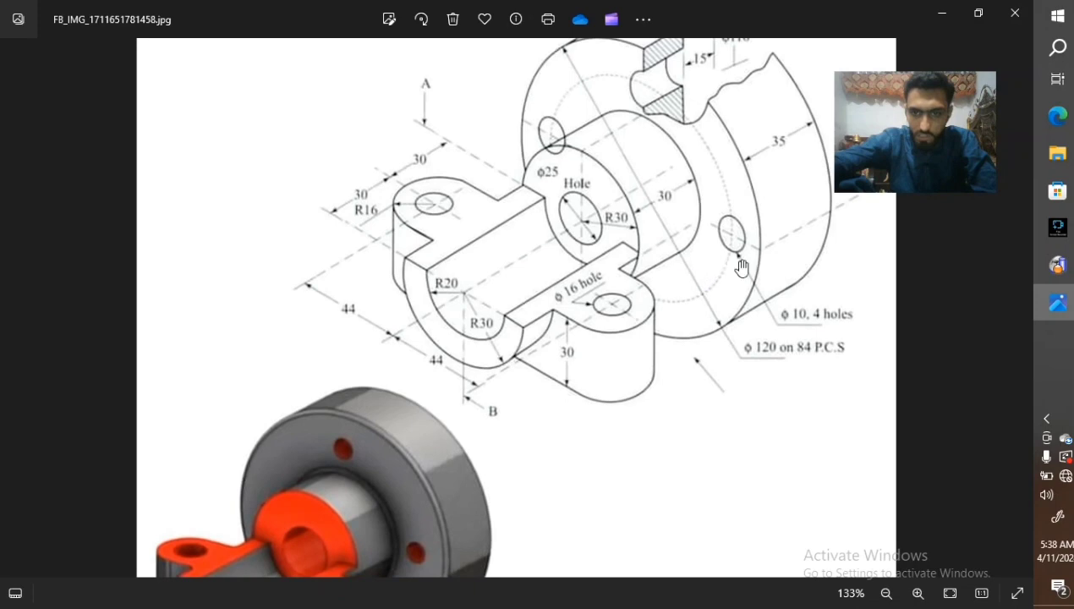
mouse_move(1065, 275)
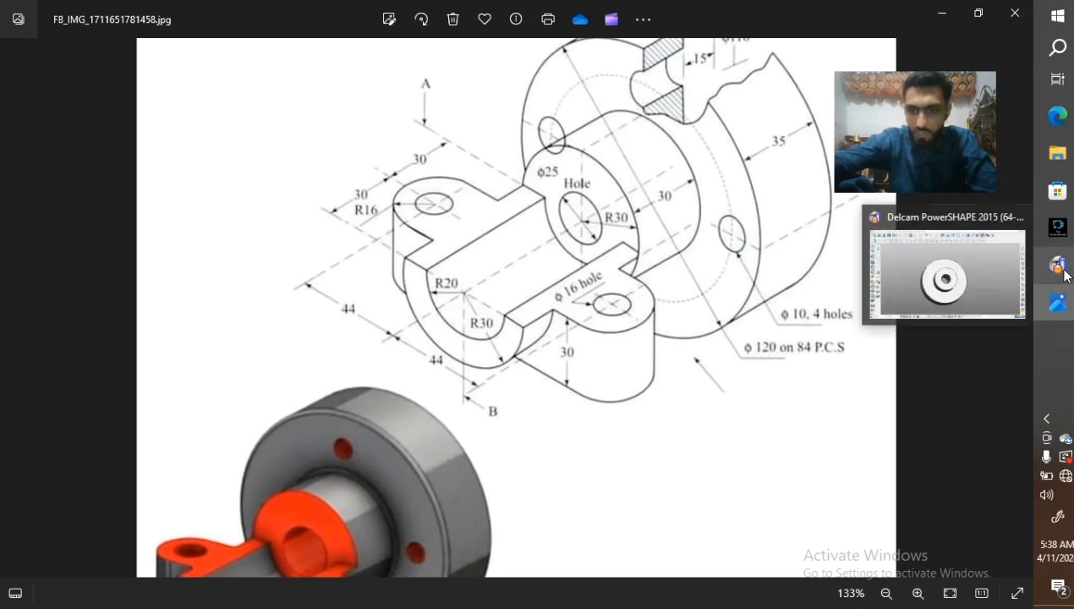
Switch to PowerSHAPE, create composite curves on the boss's base edge and the flange's front outer edge, and convert both to wire
click(973, 280)
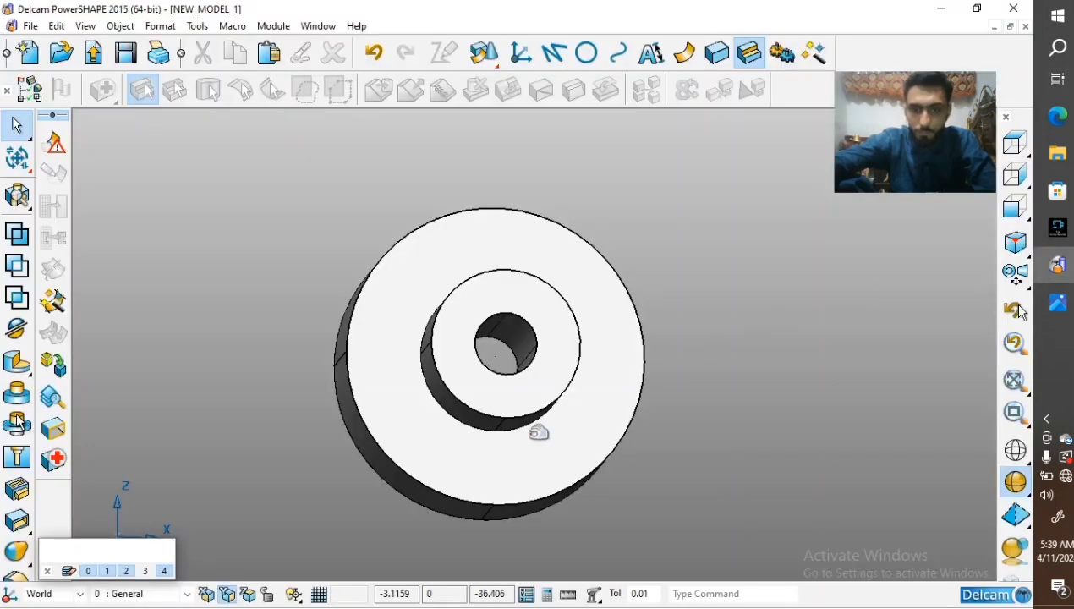
scroll(487, 424, up, 2)
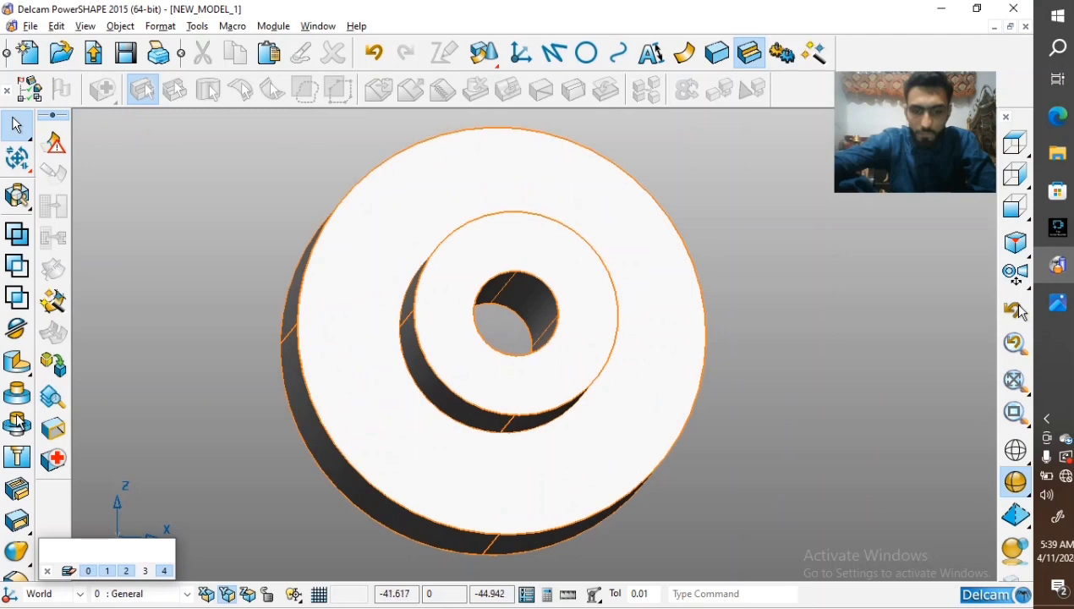
alt+click(484, 430)
alt+click(494, 533)
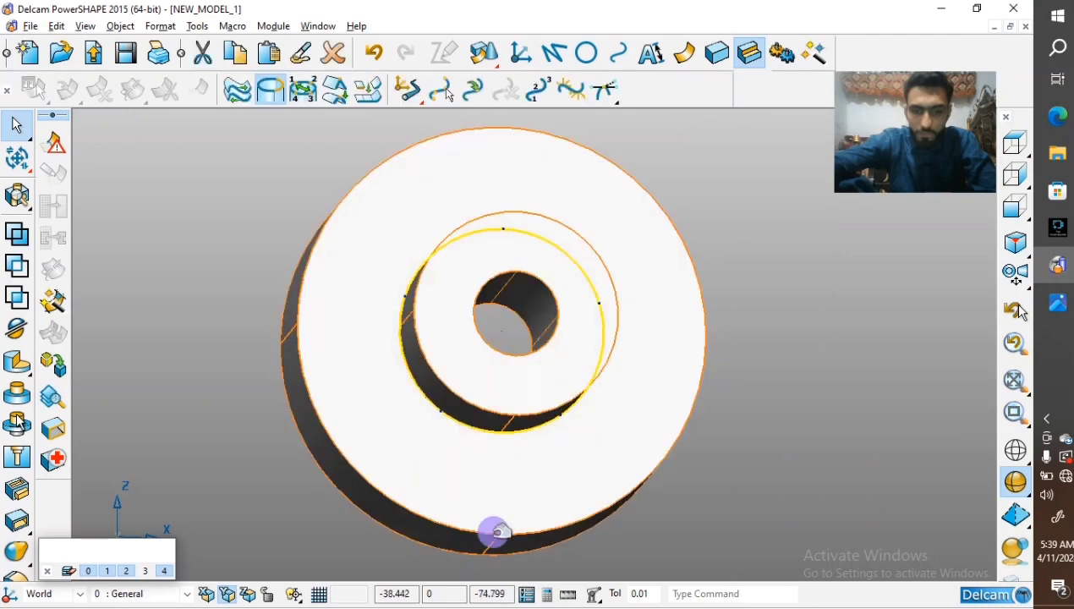
right_click(500, 533)
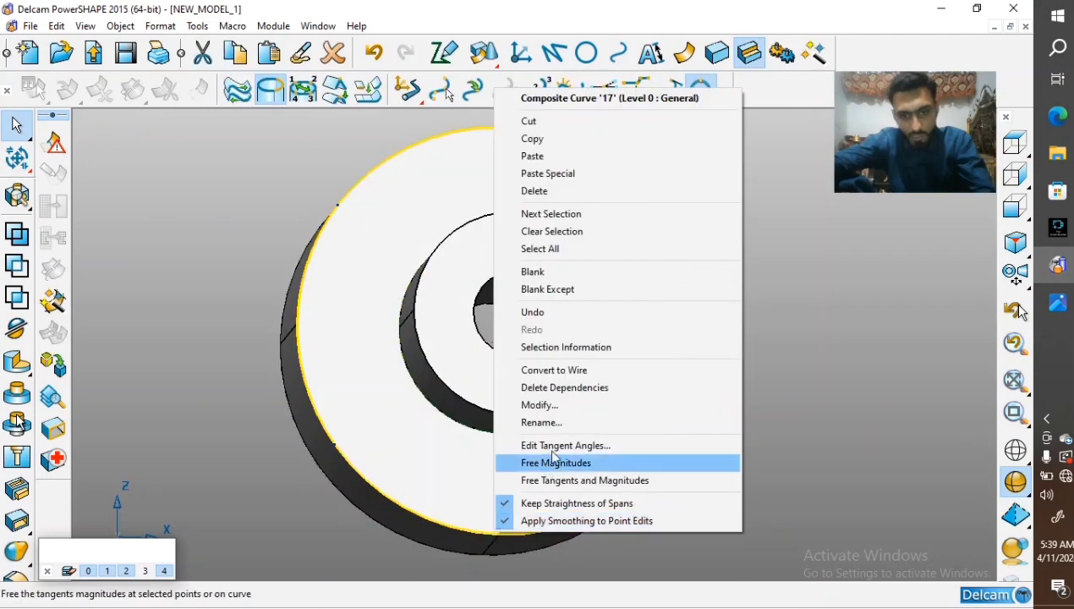
click(588, 370)
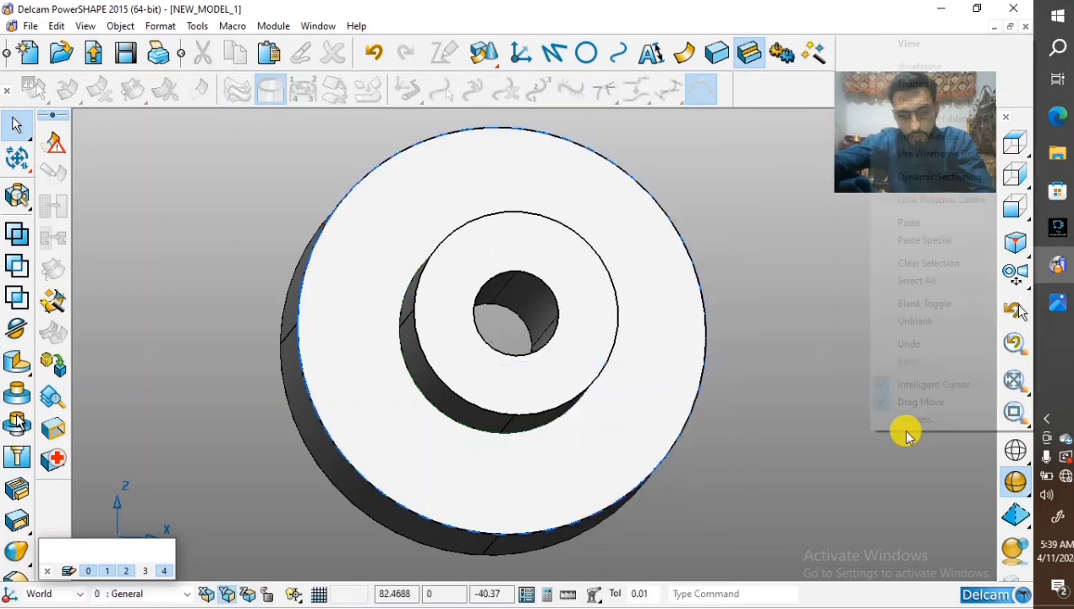
right_click(559, 426)
click(643, 446)
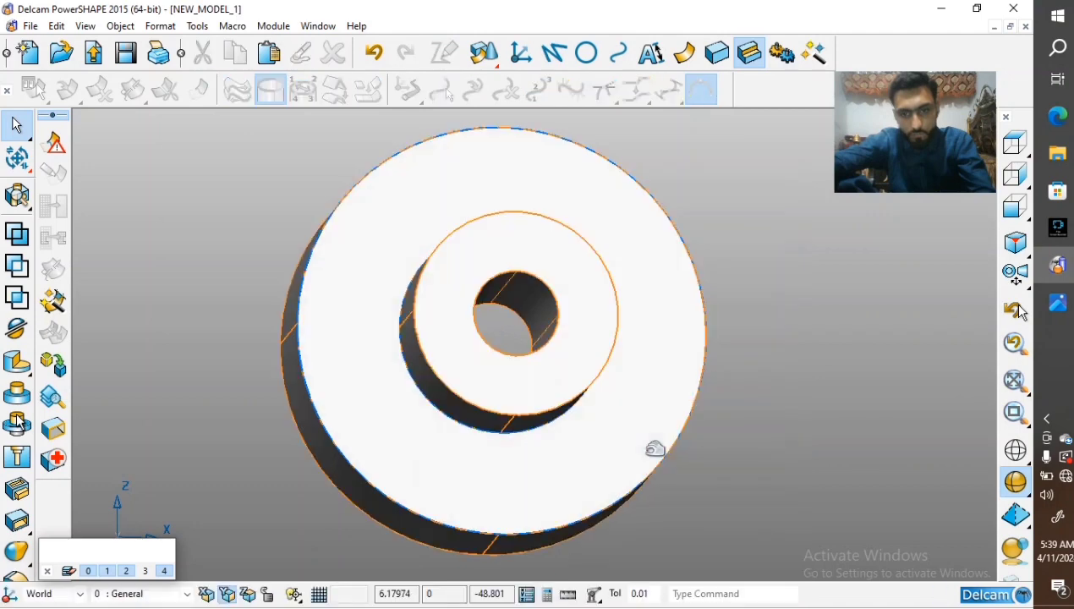
click(511, 430)
double_click(518, 433)
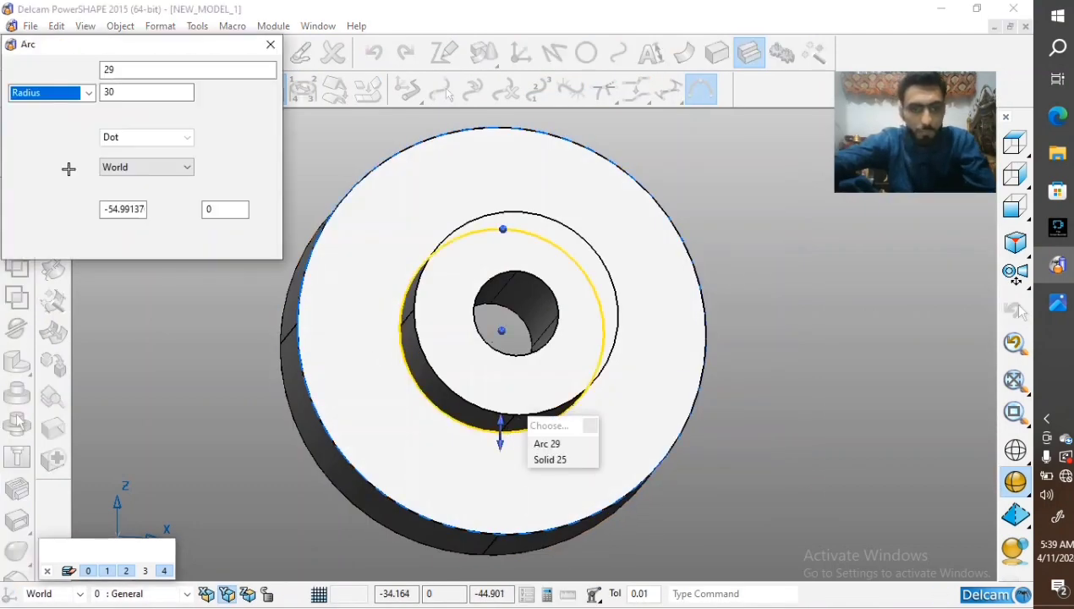
click(89, 92)
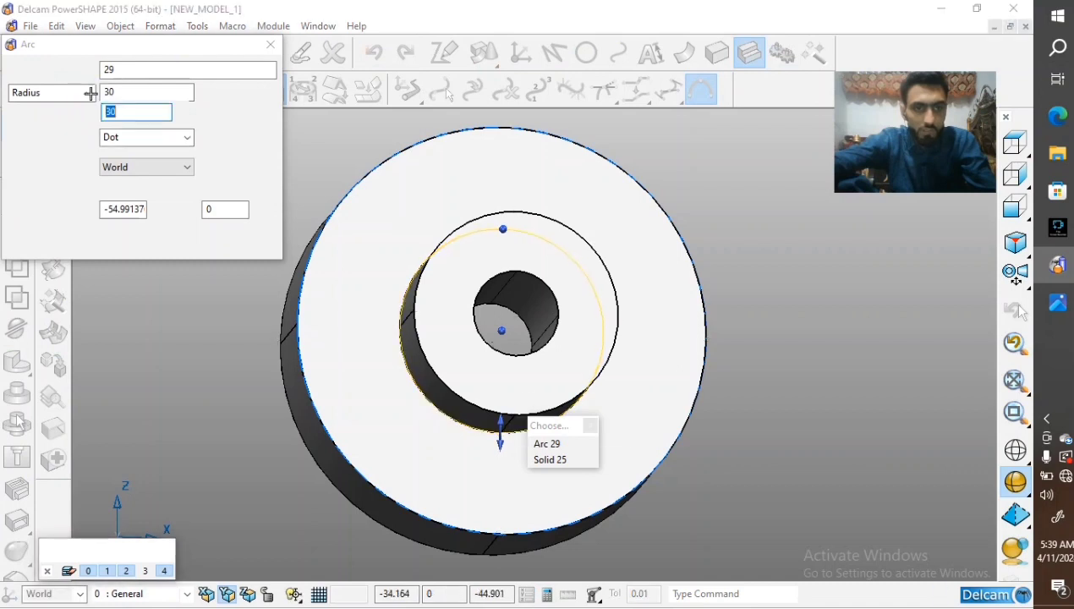
click(85, 123)
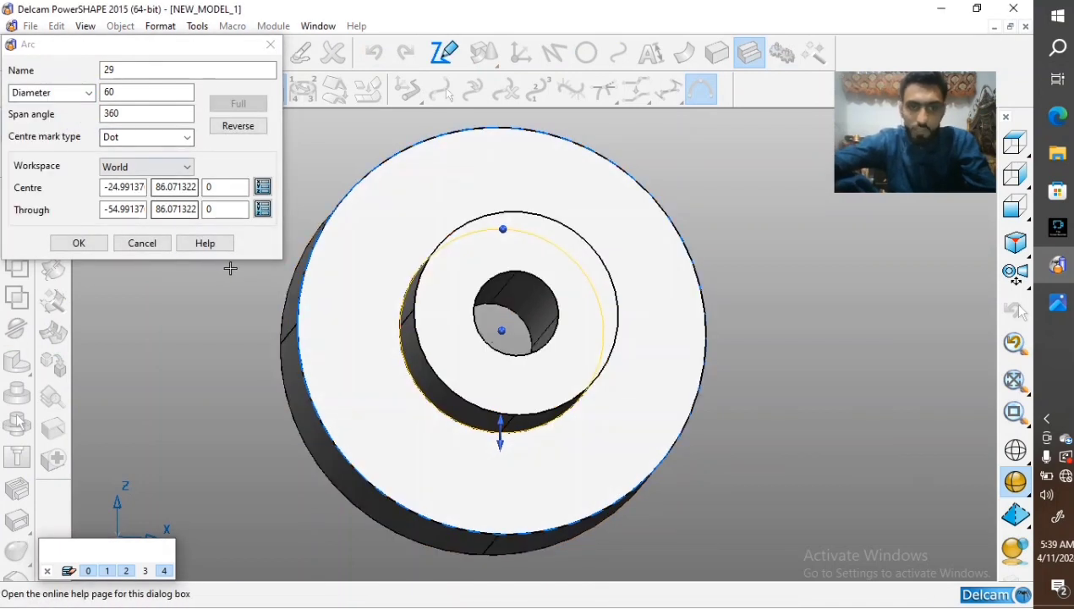
click(271, 44)
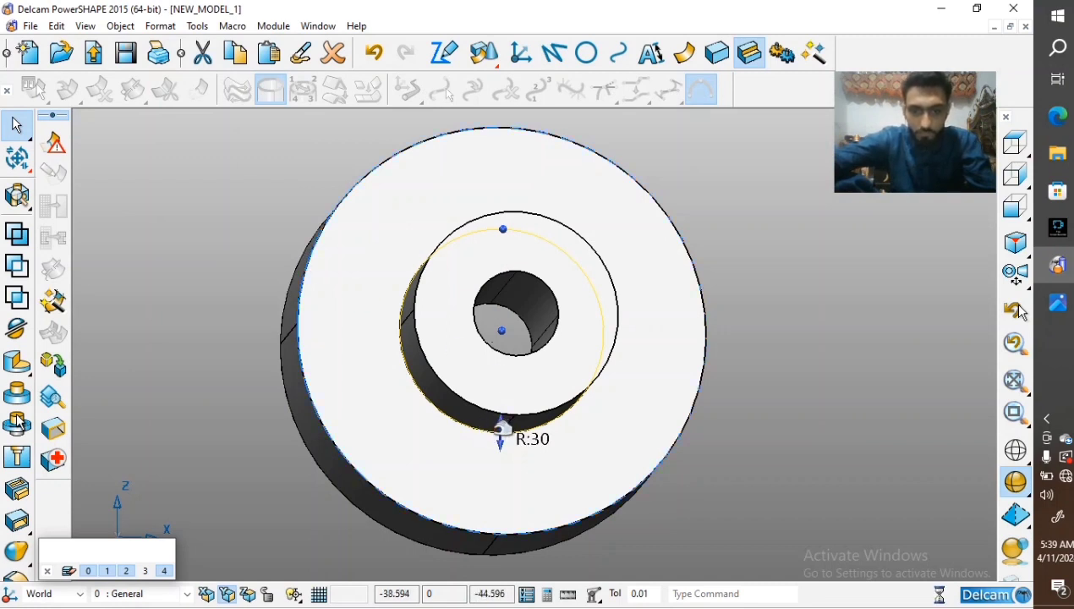
Set the diameter of the wire circle around the boss's base to 90 mm, making it the pitch circle of the flange holes
double_click(498, 429)
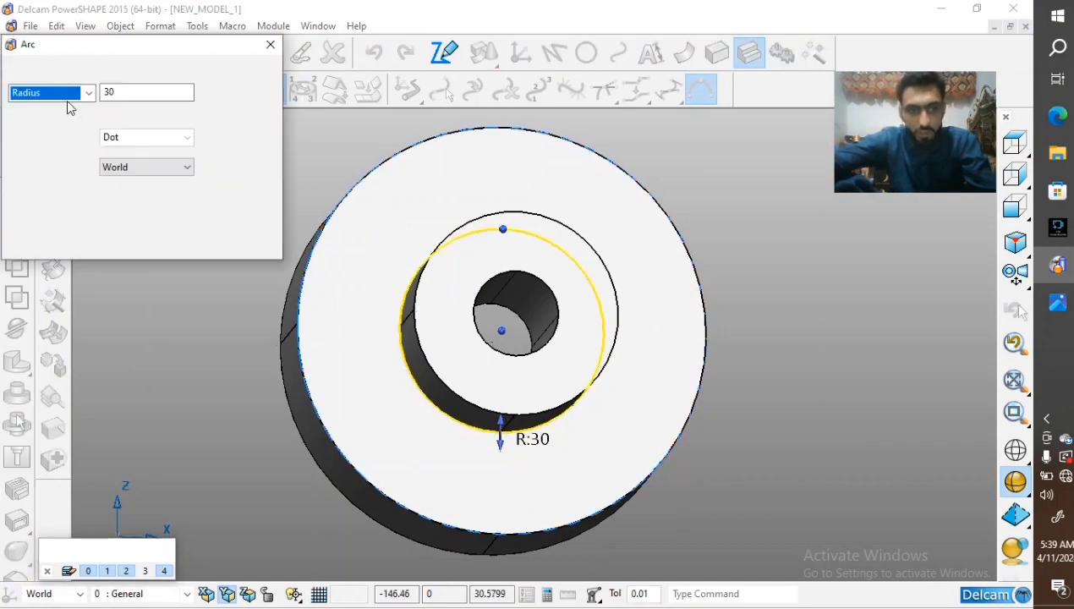
click(88, 93)
click(88, 116)
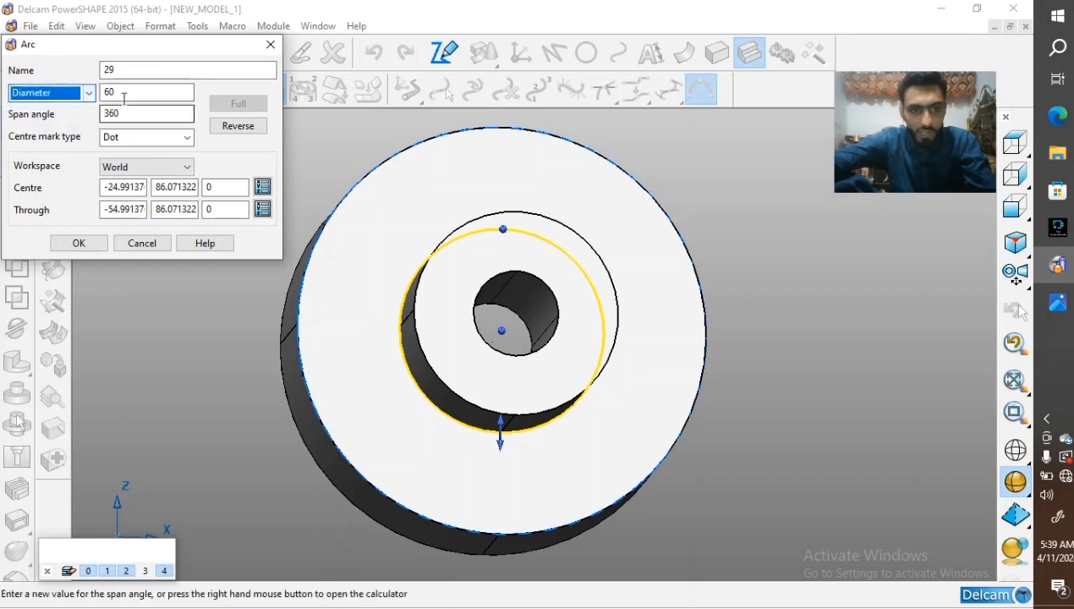
double_click(105, 93)
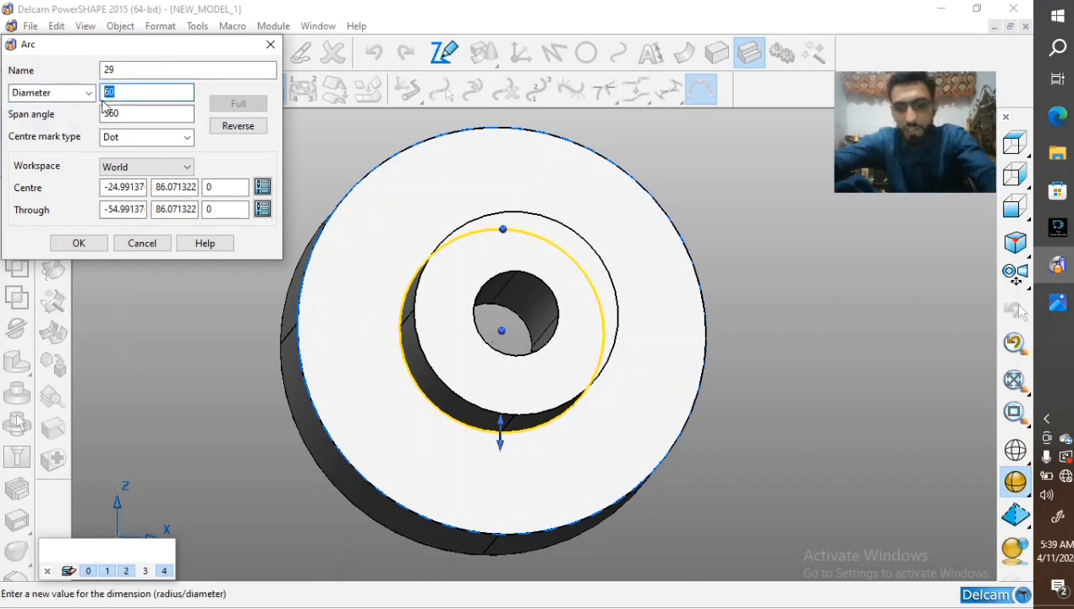
key(Tab)
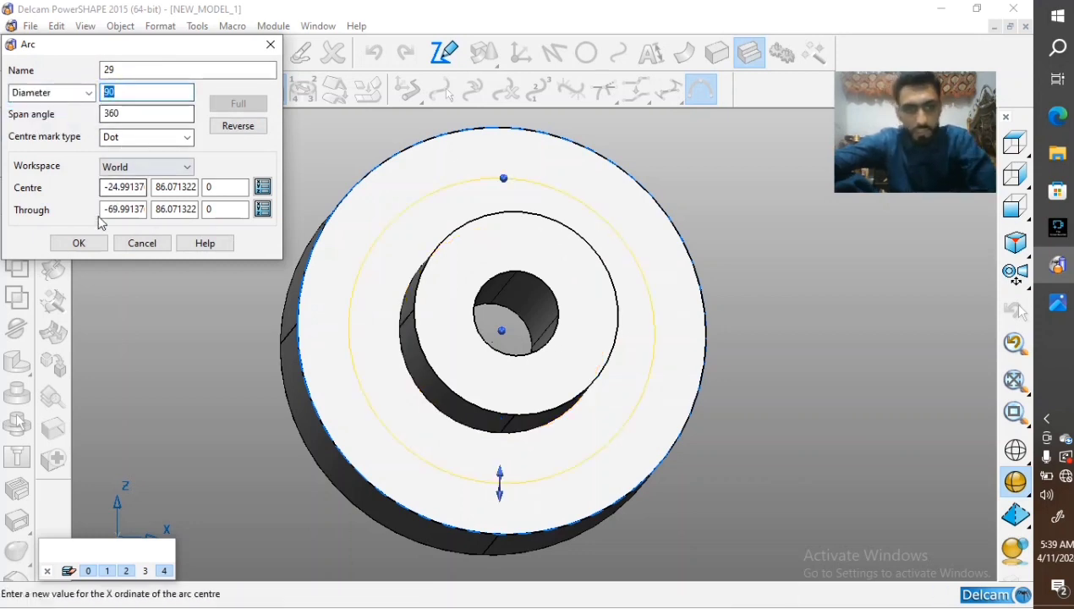
click(91, 243)
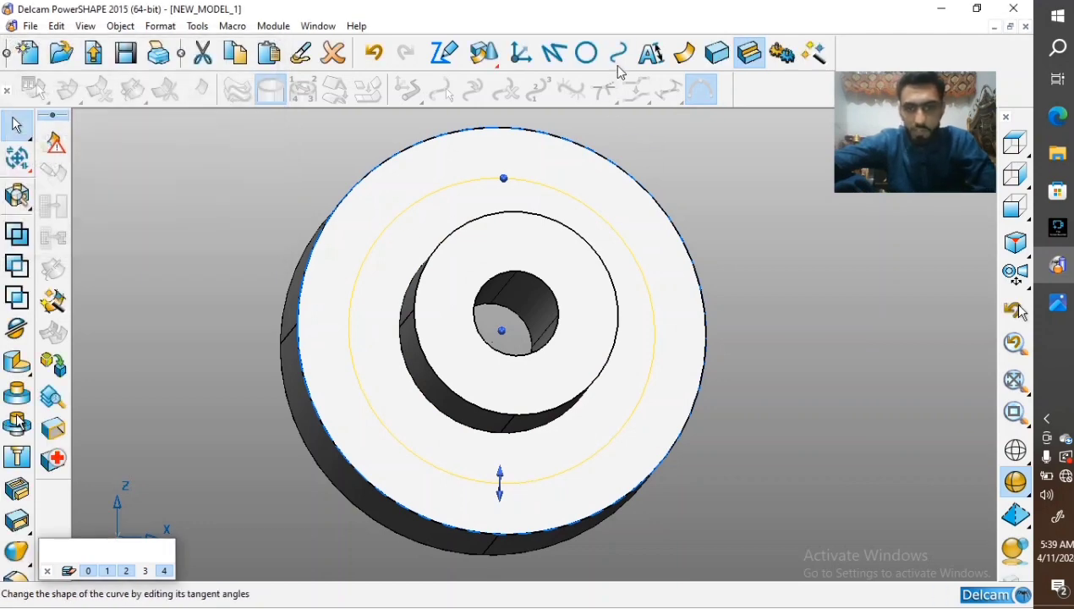
Draw a full circle with a radius of about 10 mm, centred where the pitch circle crosses the flange's horizontal centreline
click(1018, 144)
click(1016, 174)
click(1016, 207)
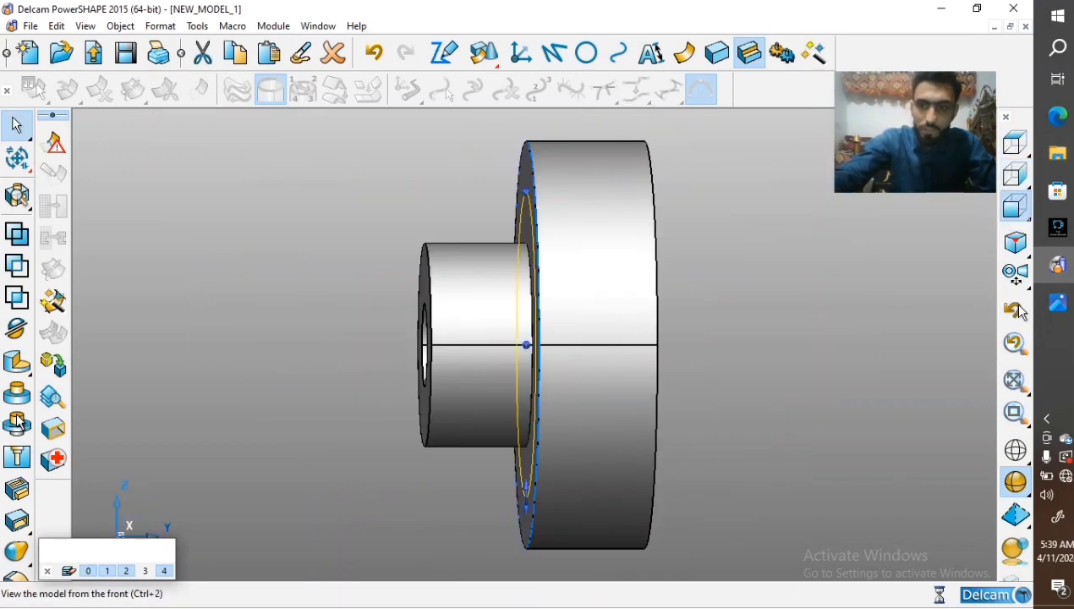
click(586, 53)
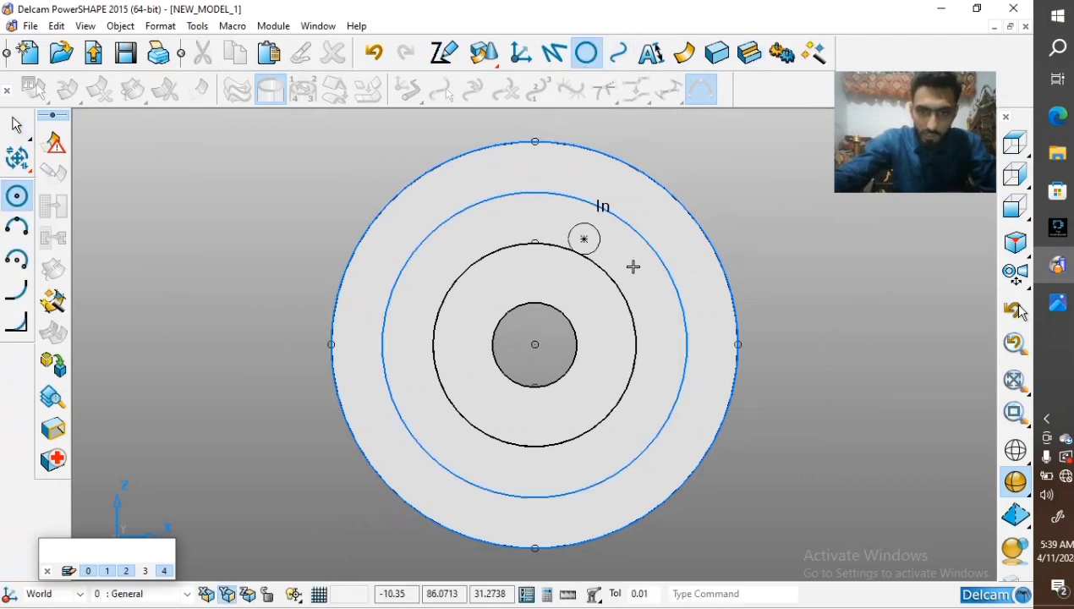
click(686, 344)
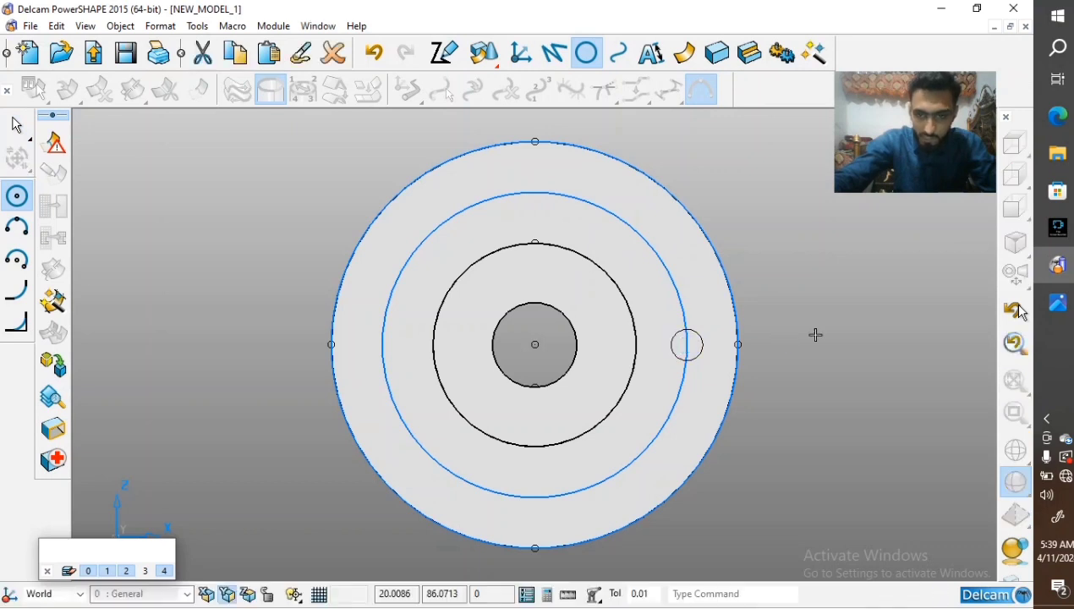
right_click(943, 289)
click(805, 349)
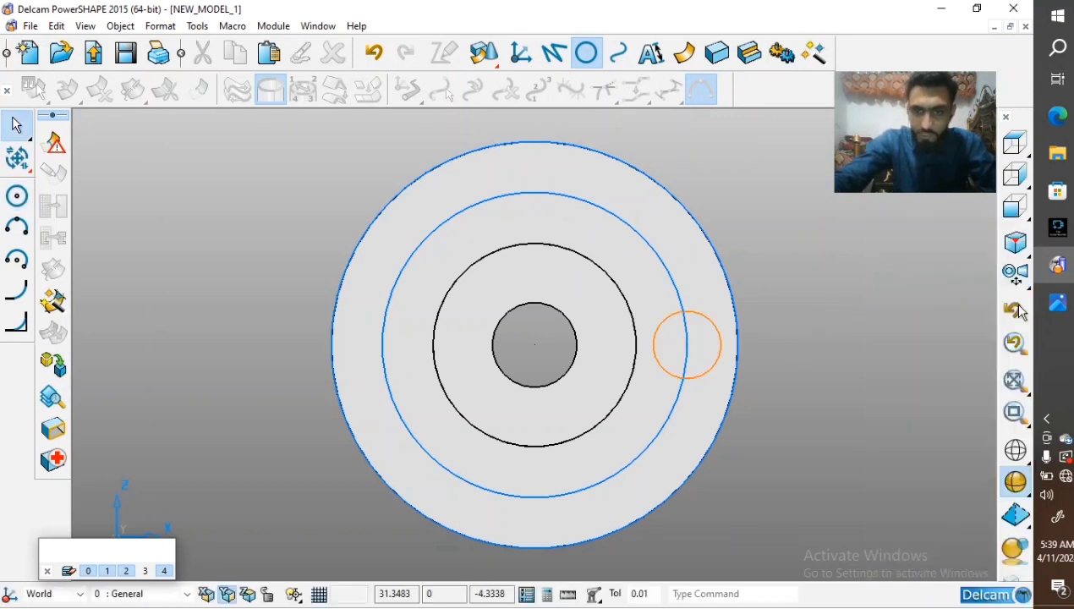
Set the diameter of the small circle on the pitch circle to 10 mm
click(708, 326)
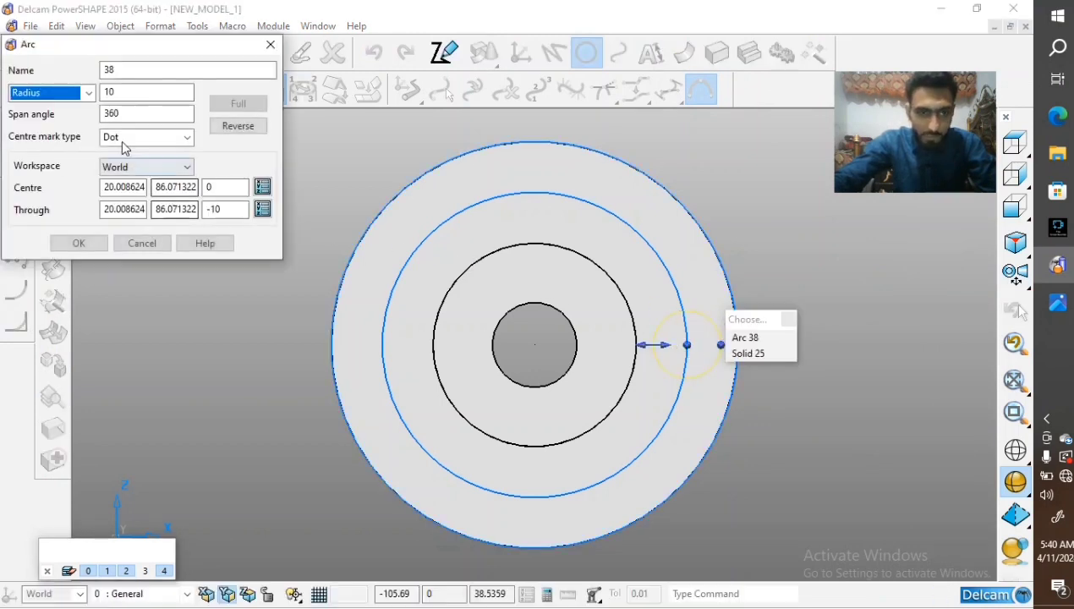
click(92, 95)
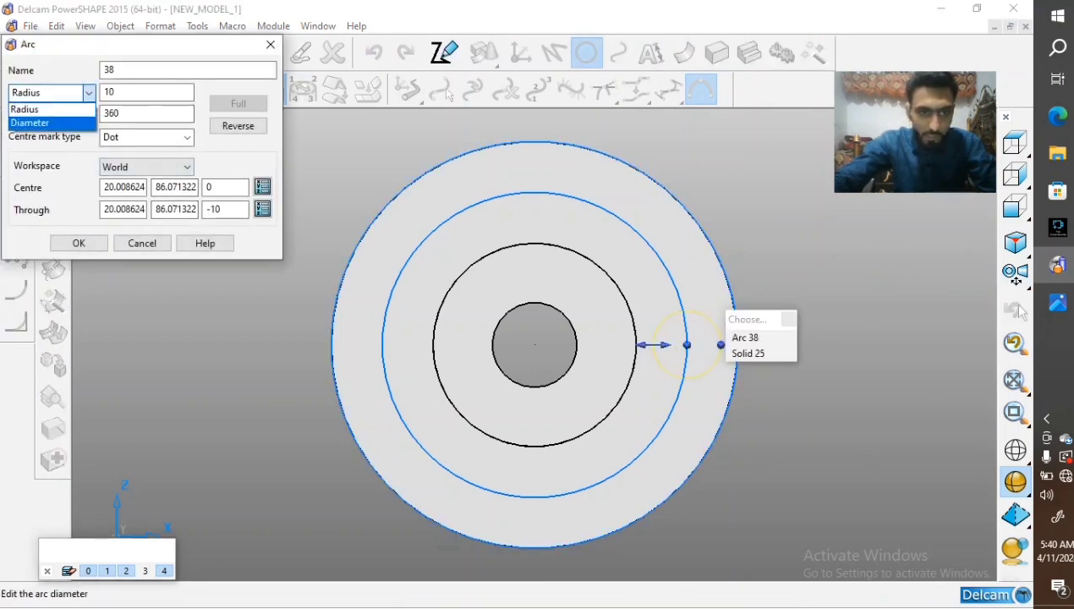
click(29, 123)
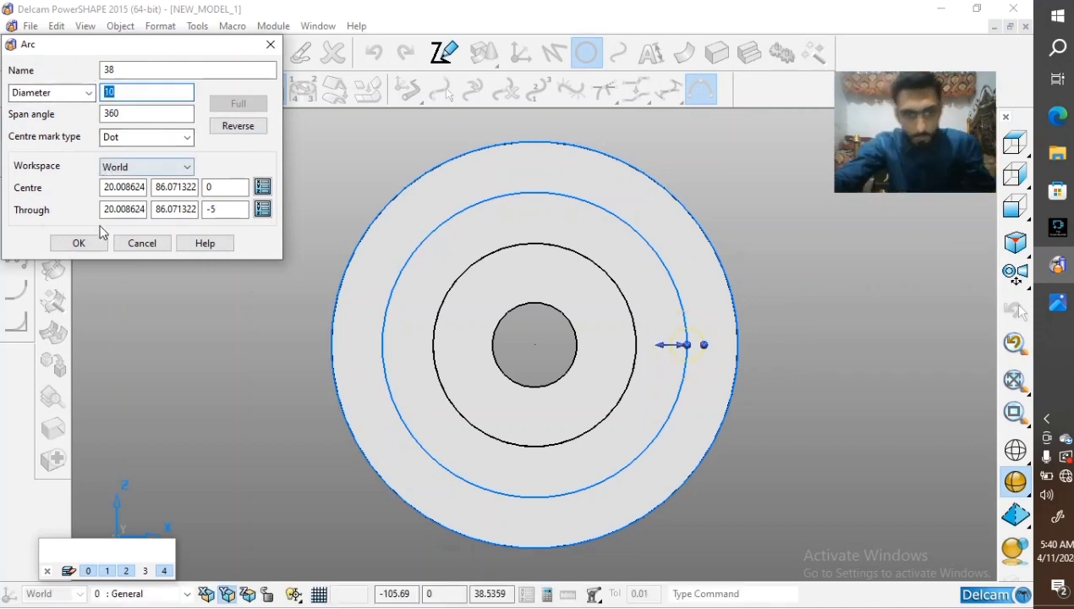
click(78, 243)
Switch to the reference drawing to check the size and number of the flange holes, and return to PowerSHAPE
click(1059, 303)
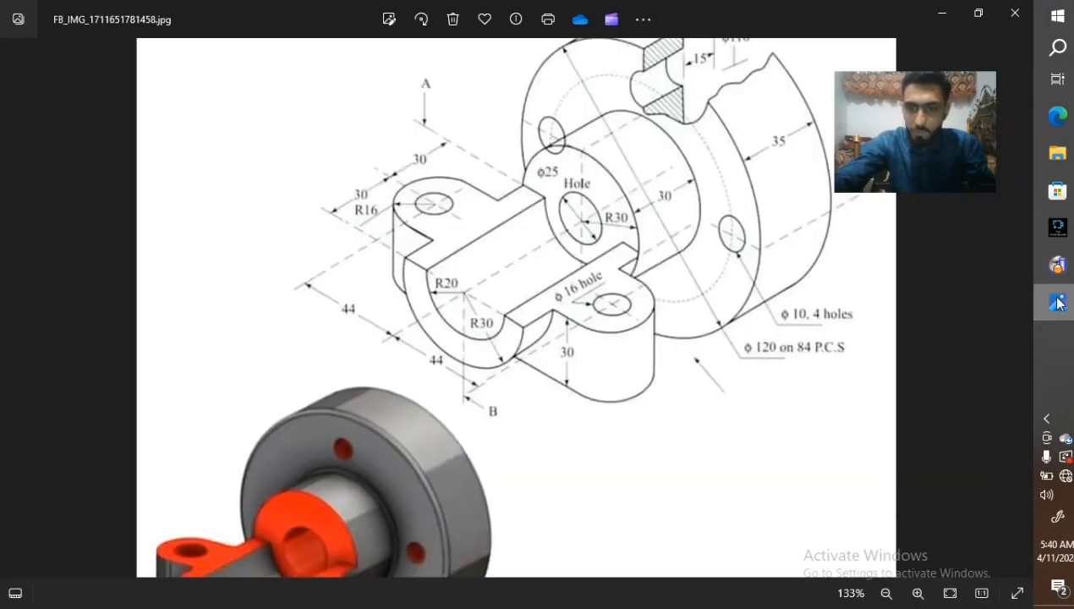
click(1058, 303)
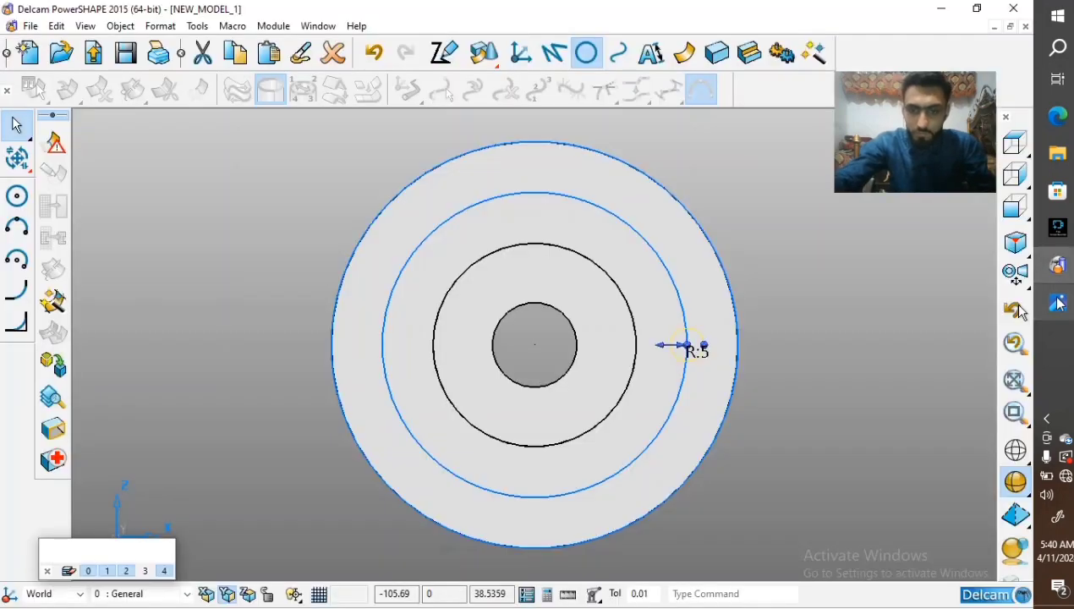
click(1059, 303)
click(1058, 303)
click(1058, 302)
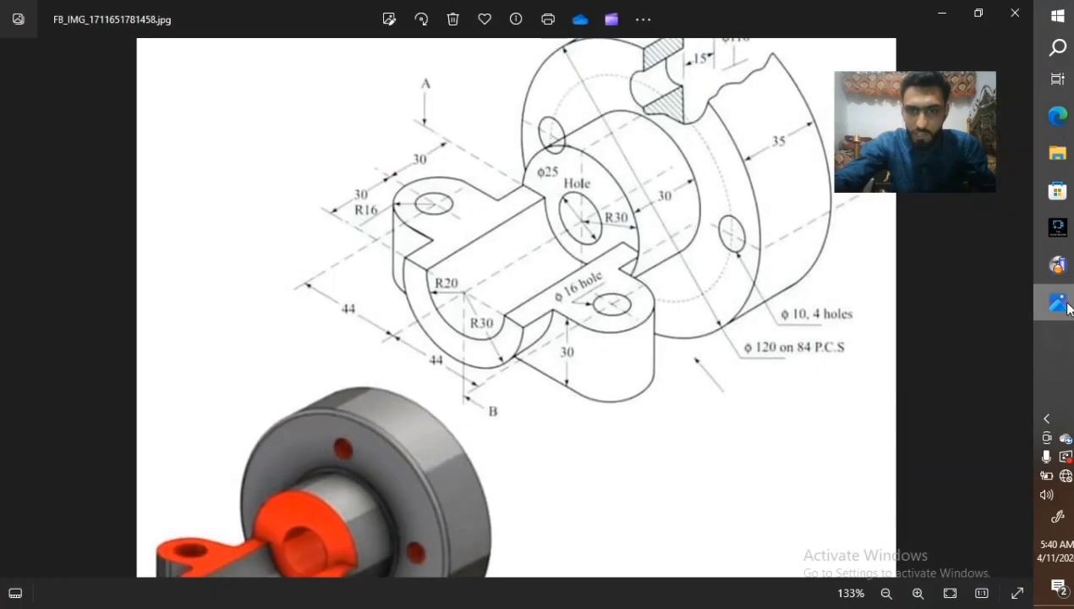
click(1062, 304)
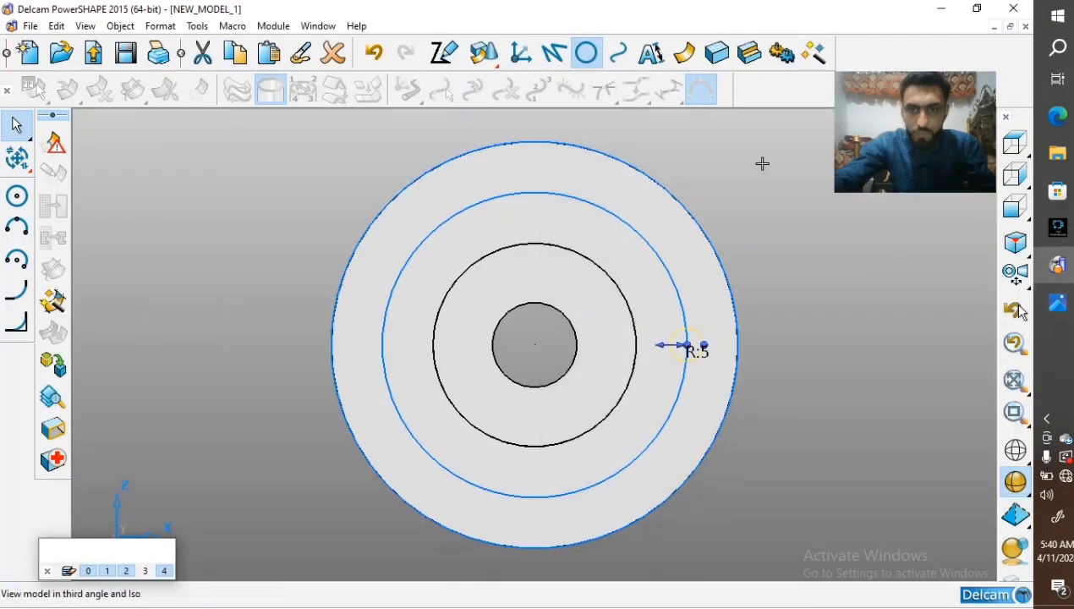
Extrude the 10 mm circle as a solid rod running through the flange and past both its faces, and clear the selection
click(717, 53)
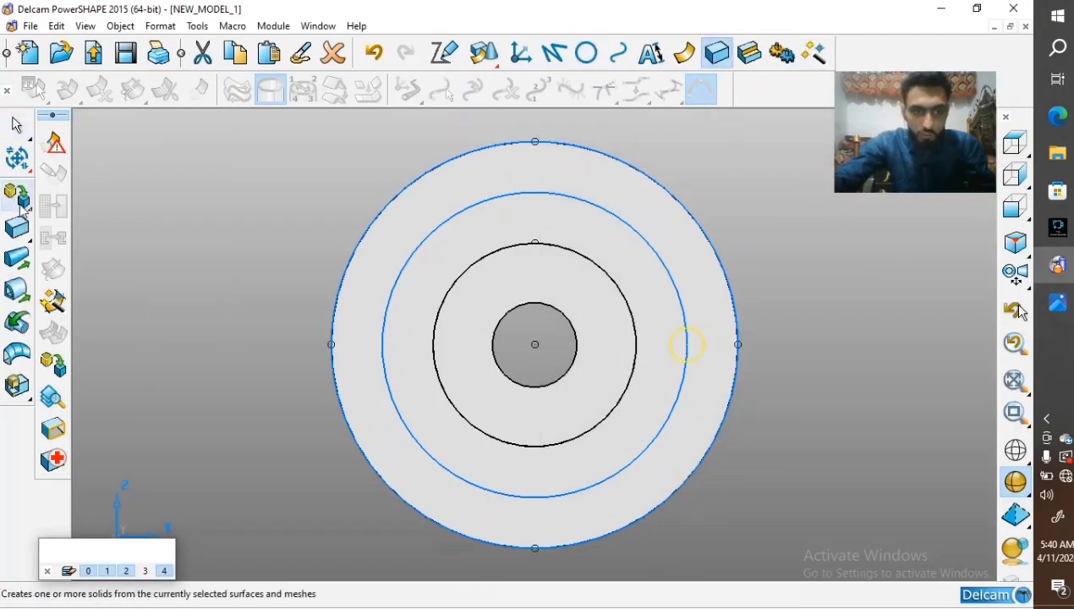
click(17, 258)
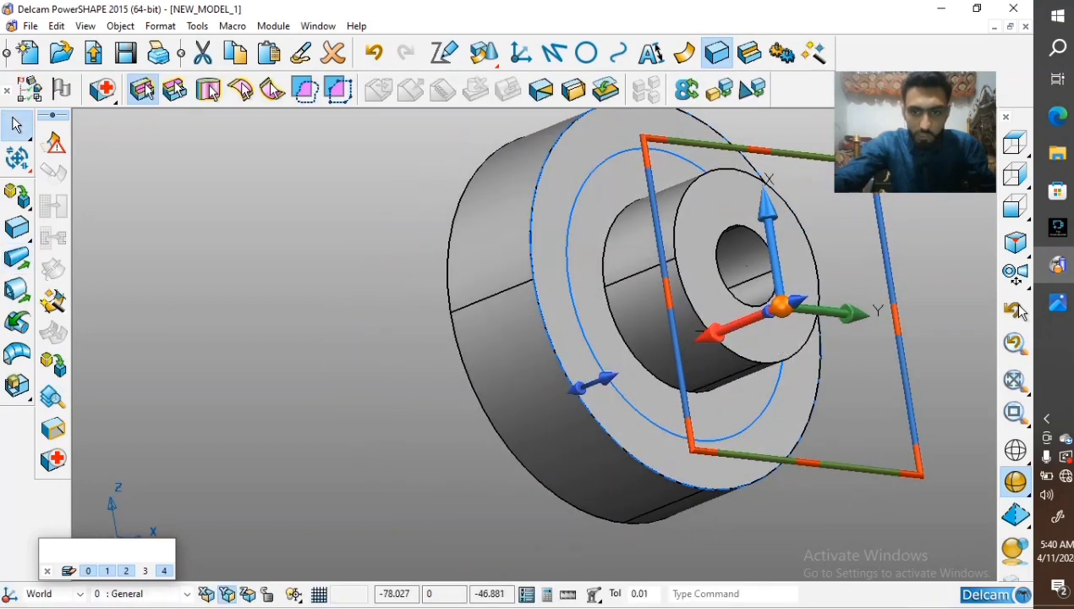
drag(812, 297, 930, 249)
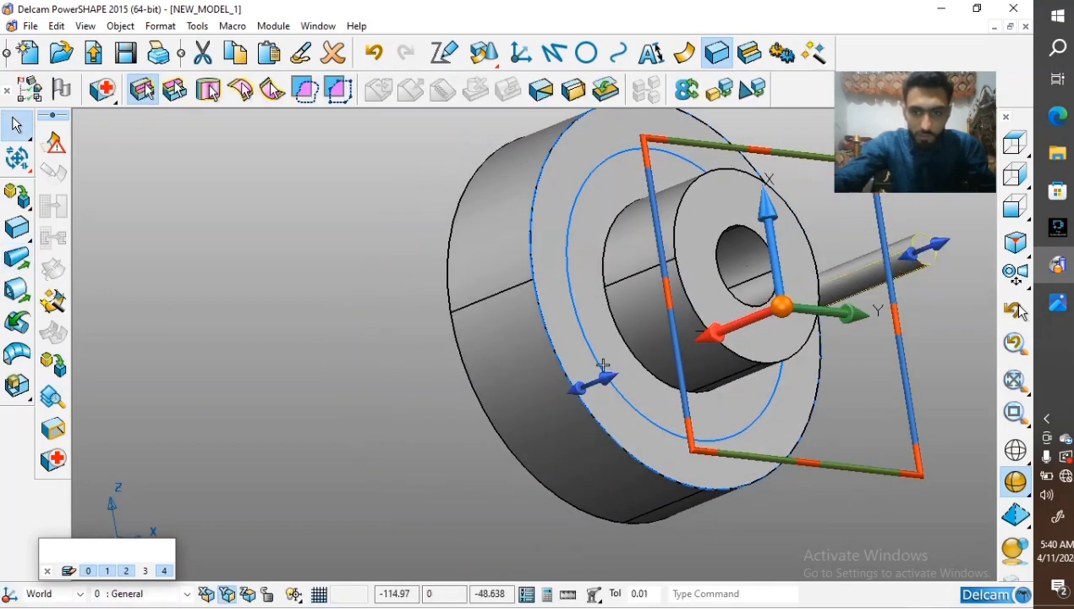
mouse_move(619, 367)
middle_down()
mouse_move(858, 291)
mouse_move(628, 362)
middle_up()
scroll(630, 361, down, 2)
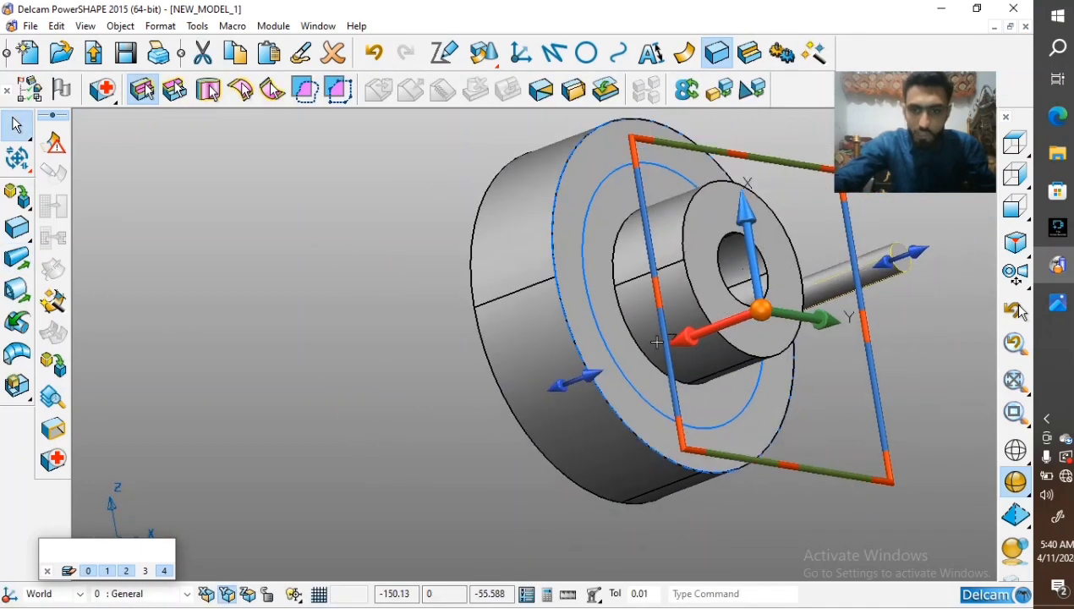
click(1016, 176)
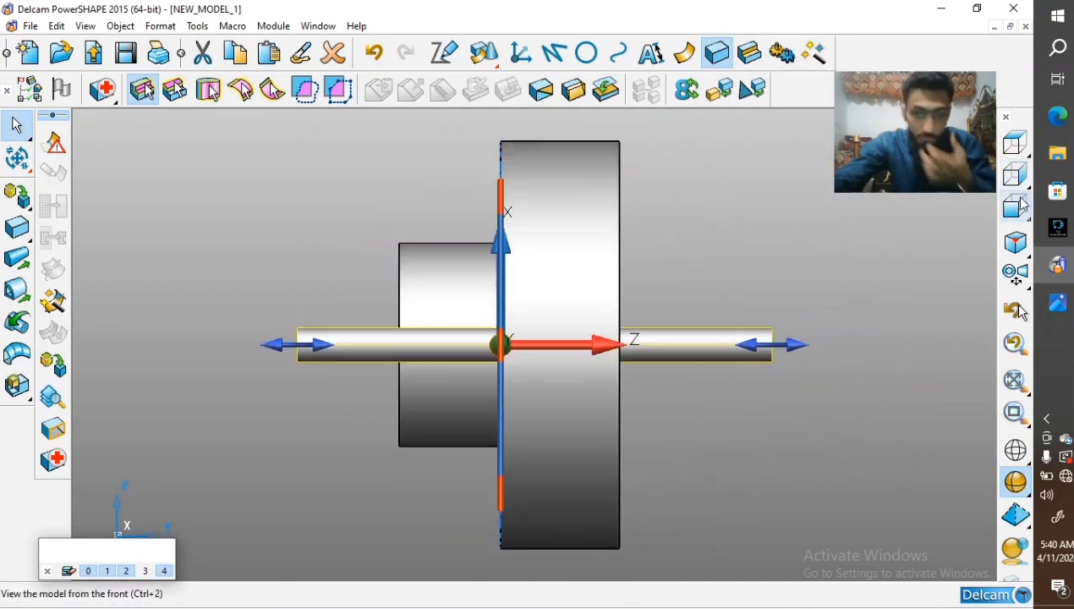
click(1021, 213)
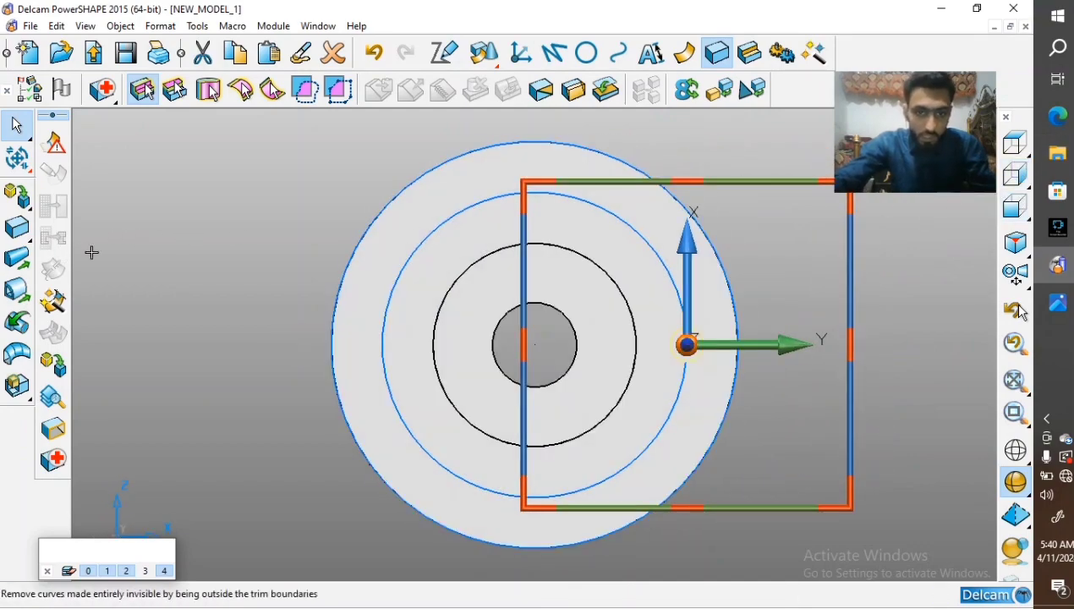
middle_drag(535, 344, 594, 230)
right_click(253, 302)
click(254, 302)
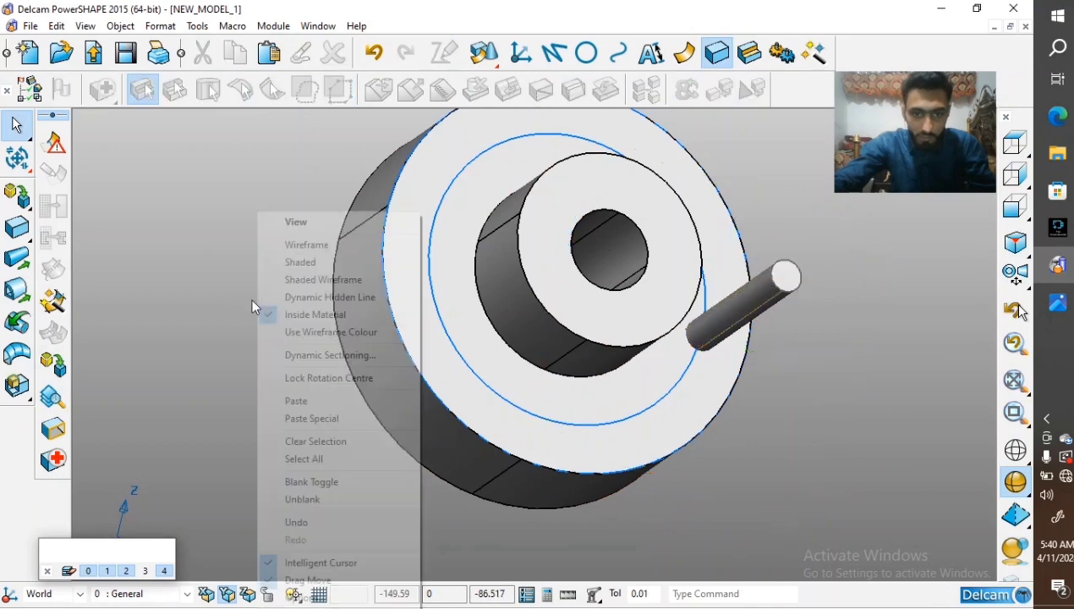
Create a workspace at the centre of the bore on the boss's end face
click(521, 52)
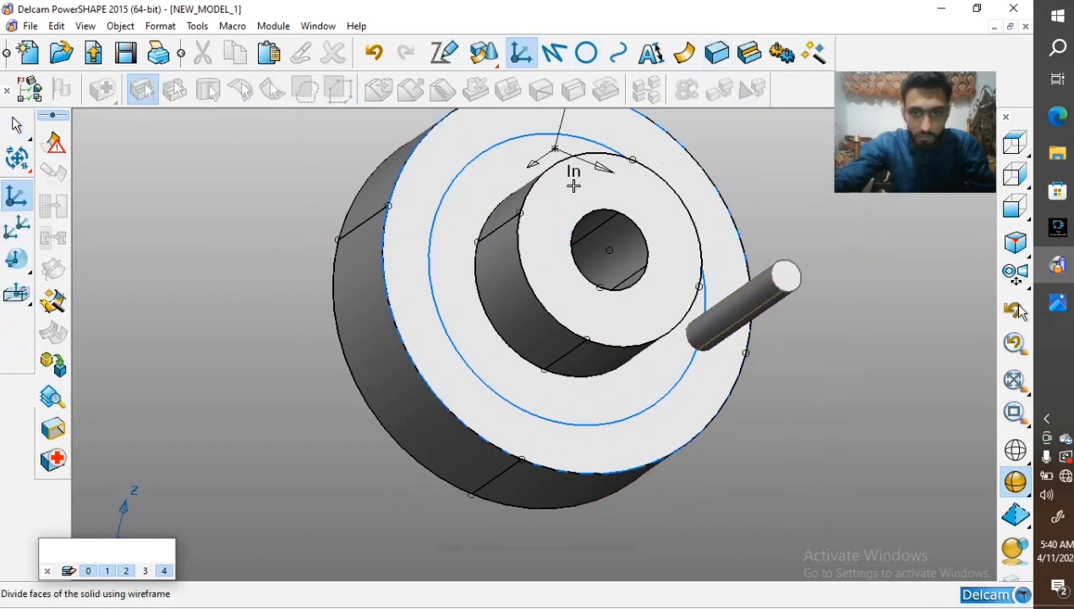
click(609, 249)
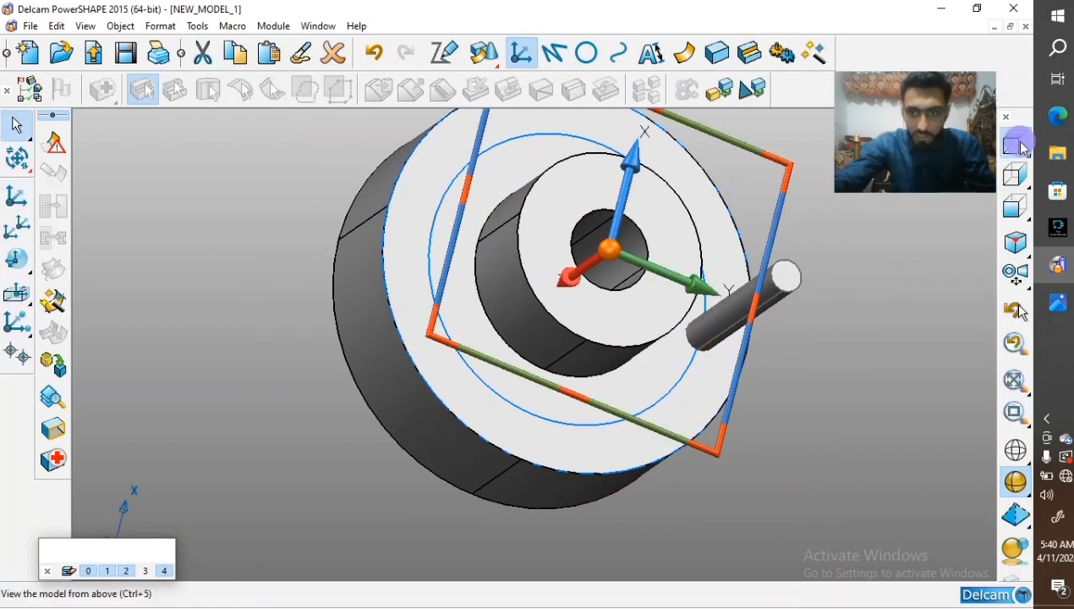
click(1016, 144)
click(1015, 175)
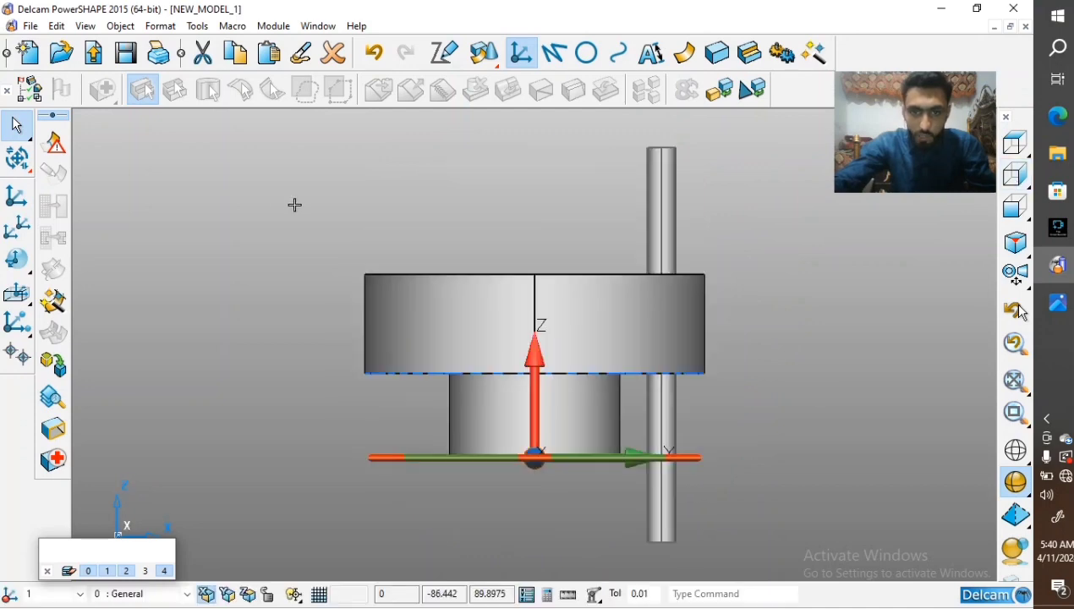
click(1058, 228)
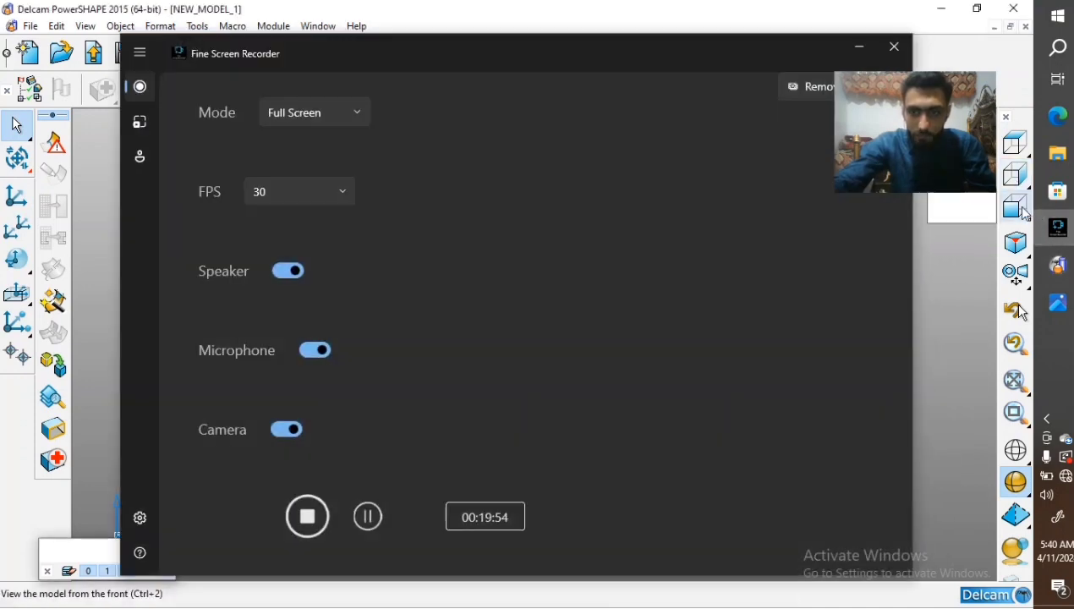
click(1051, 226)
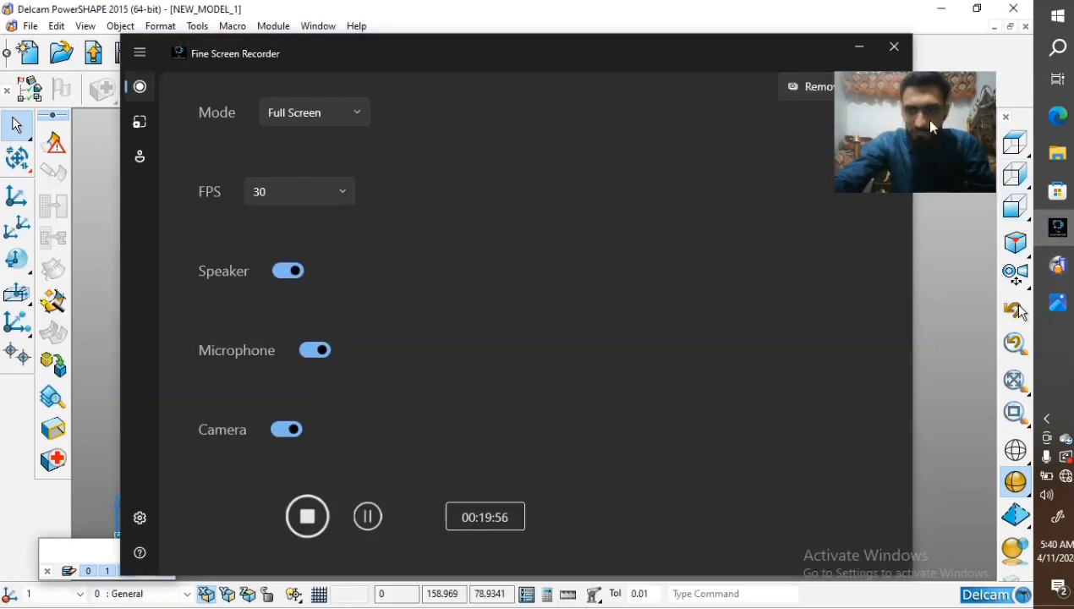
click(857, 38)
Pattern the 10 mm rod in a circle around the workspace at the bore centre with 4 elements, and clear the selection
click(1018, 182)
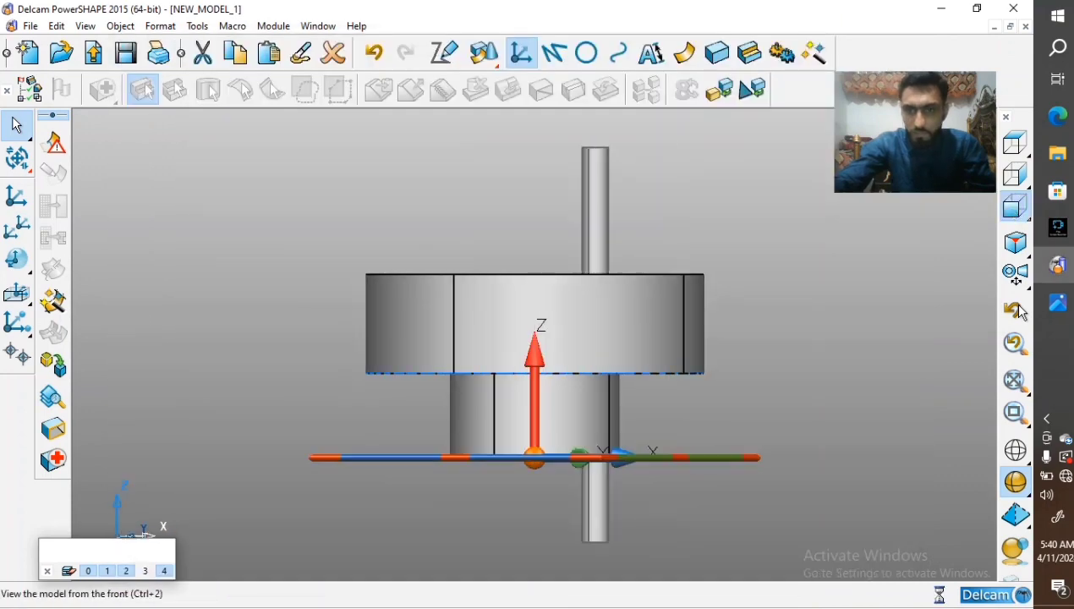
click(1015, 142)
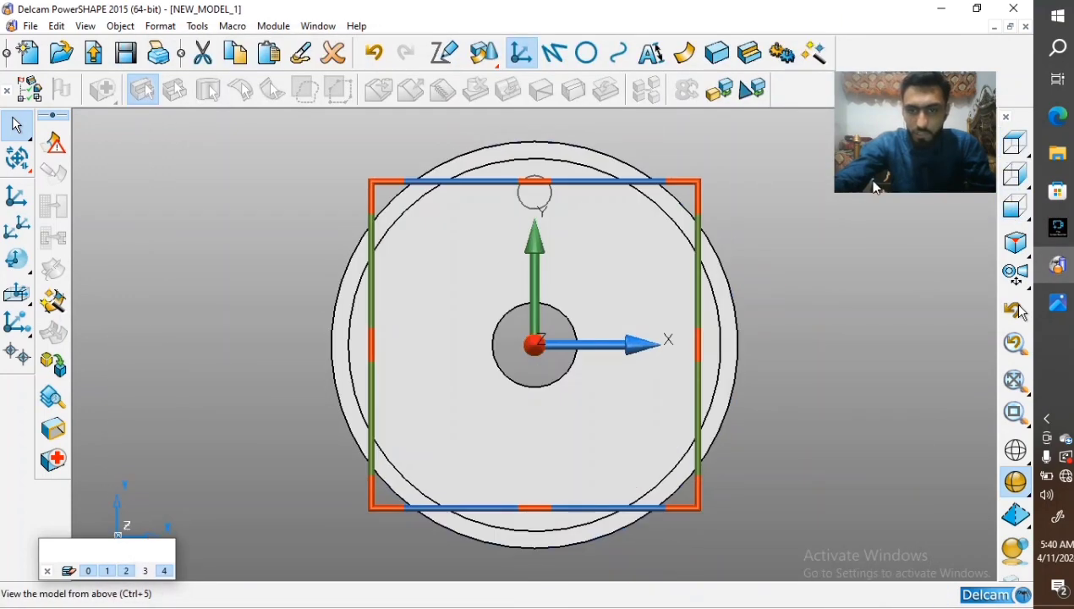
middle_drag(731, 245, 751, 213)
scroll(752, 213, down, 5)
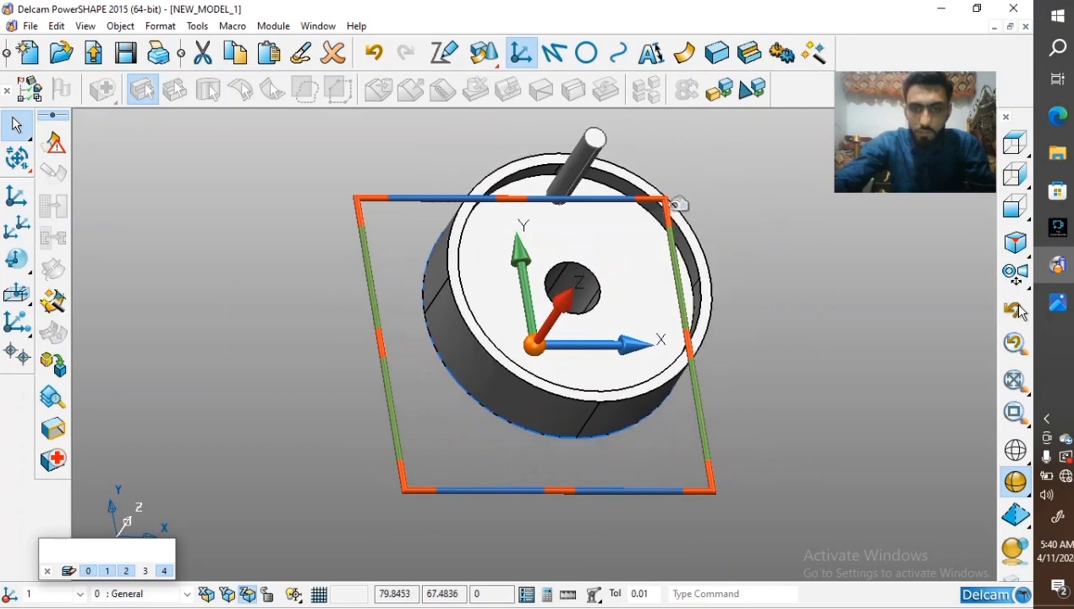
click(592, 171)
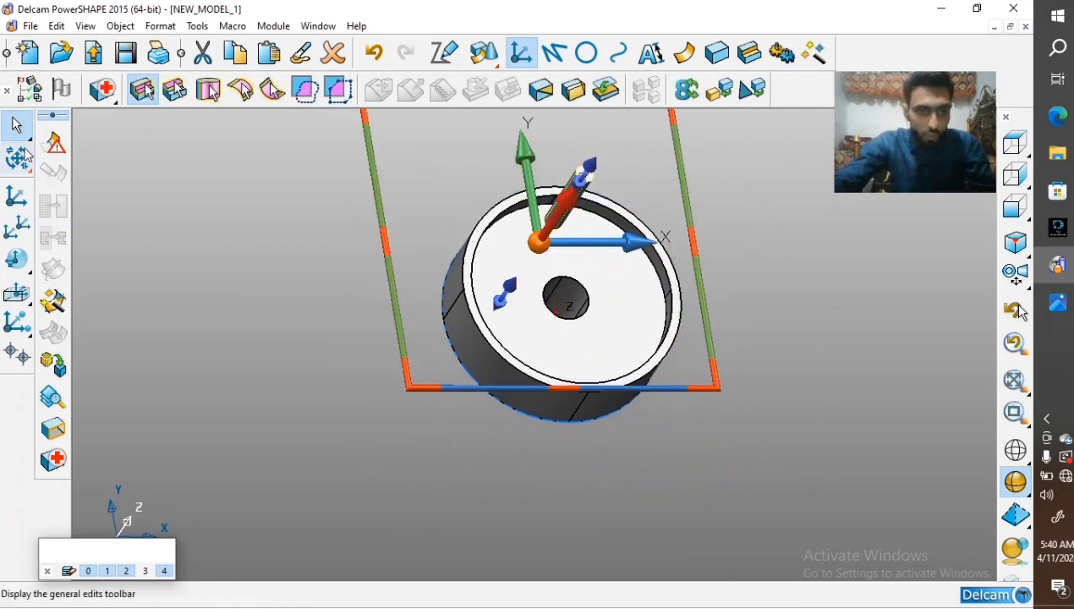
click(17, 161)
click(20, 451)
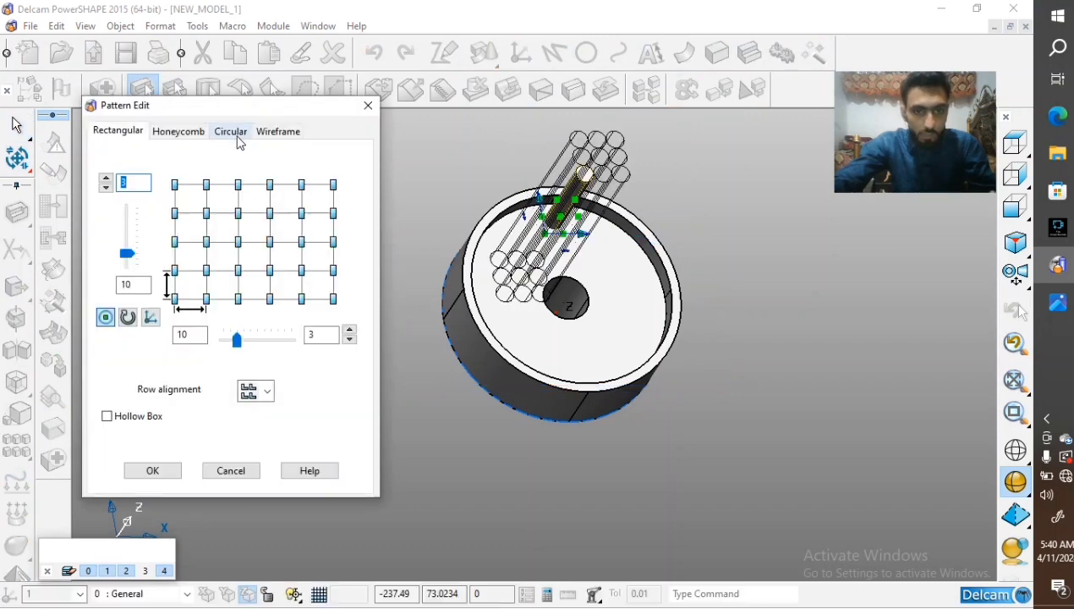
click(232, 135)
double_click(221, 347)
text(4)
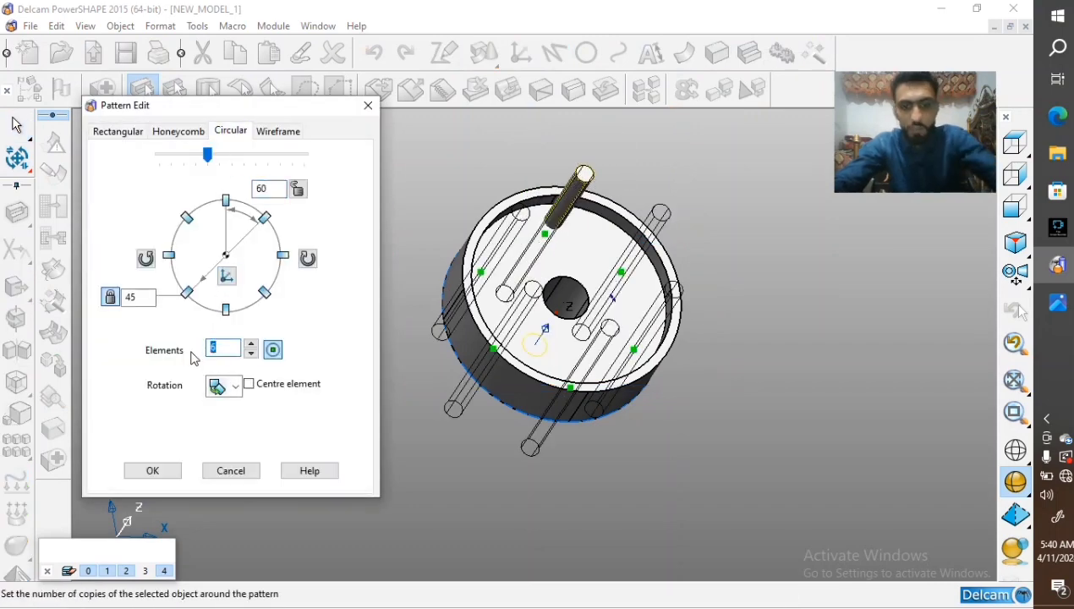
key(Return)
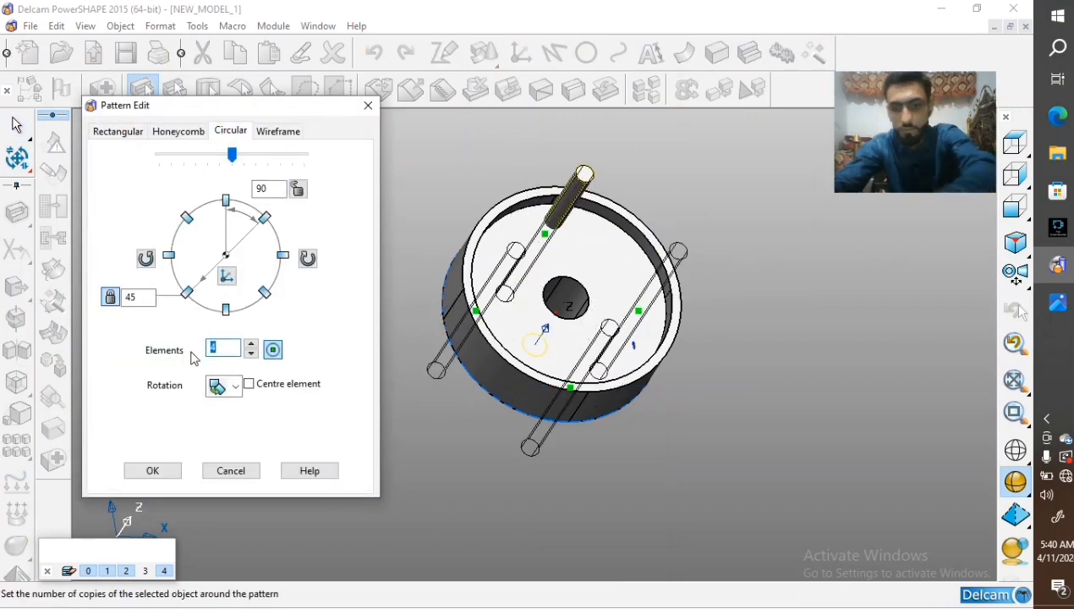
click(155, 470)
right_click(401, 498)
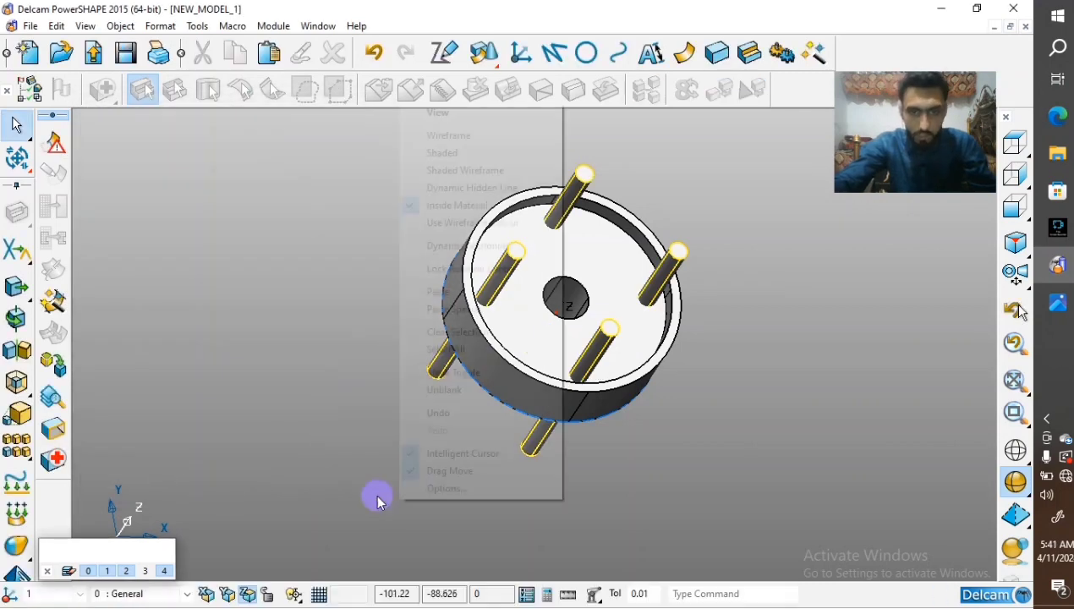
click(375, 499)
Subtract all four patterned rods from the flange solid to cut its through holes, and clear the selection
click(1015, 174)
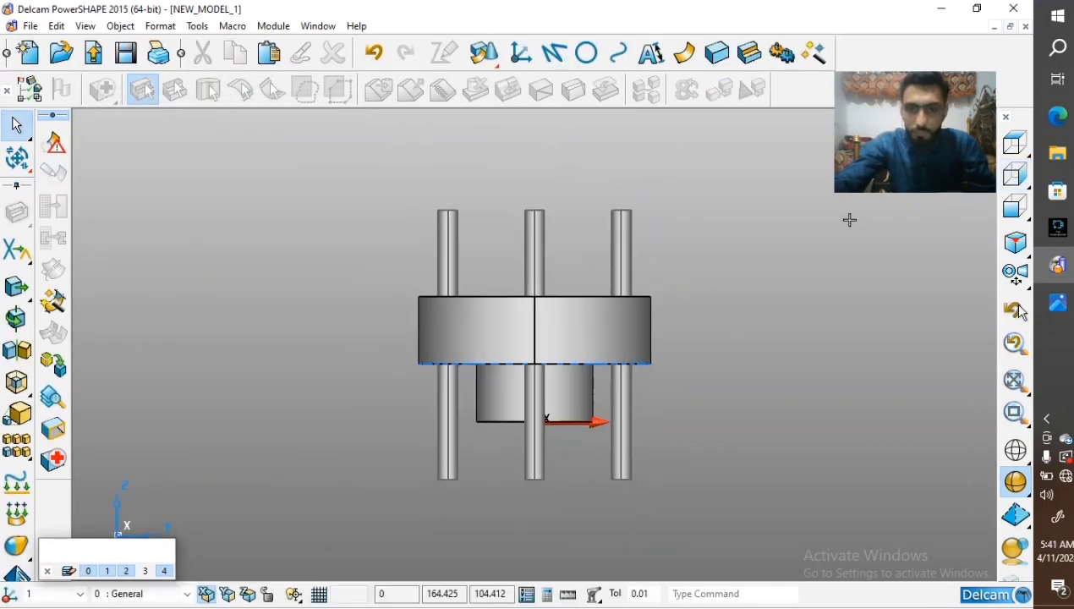
drag(670, 204, 345, 242)
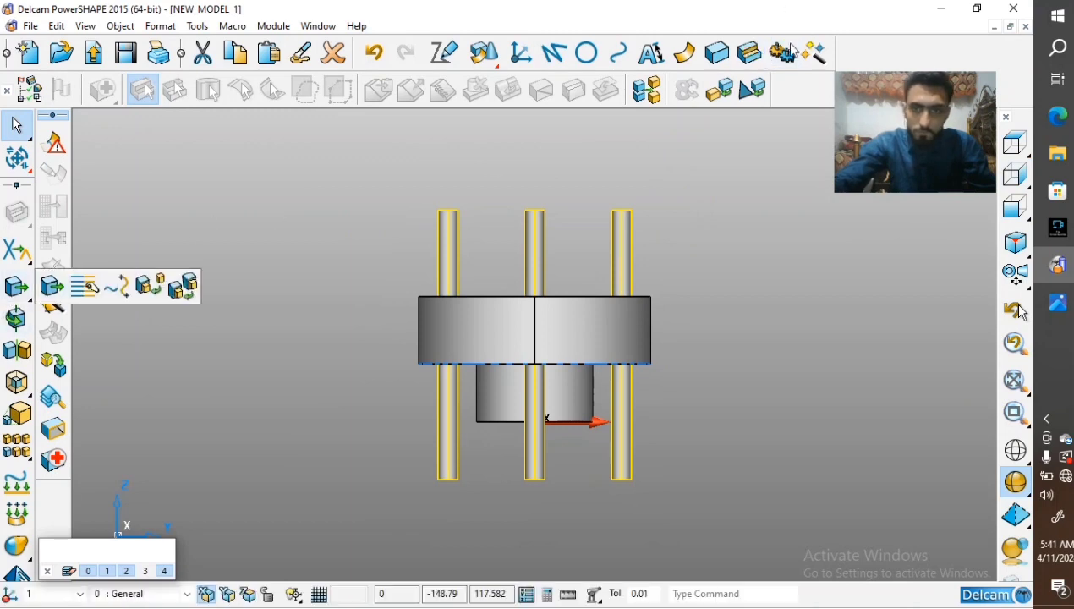
click(16, 318)
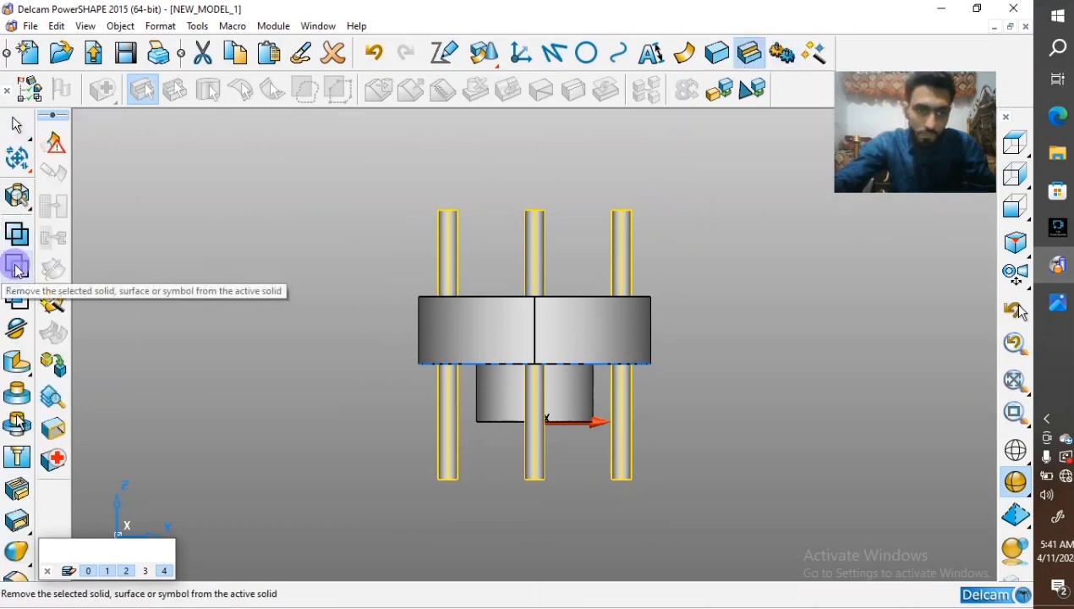
click(15, 268)
middle_drag(409, 397, 526, 305)
scroll(526, 304, up, 3)
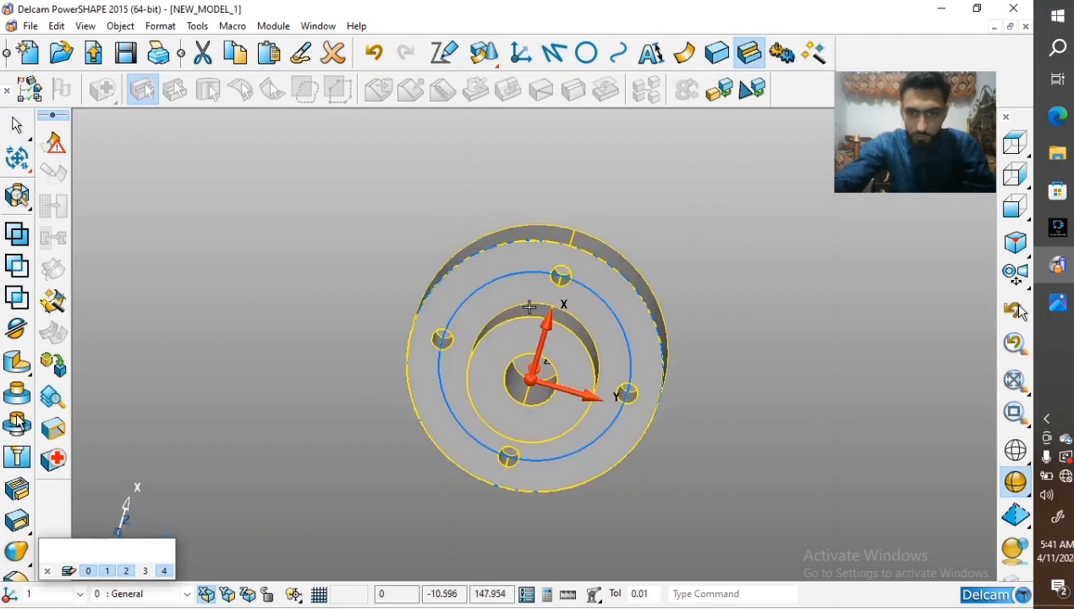
click(806, 389)
scroll(694, 431, up, 3)
scroll(661, 334, up, 2)
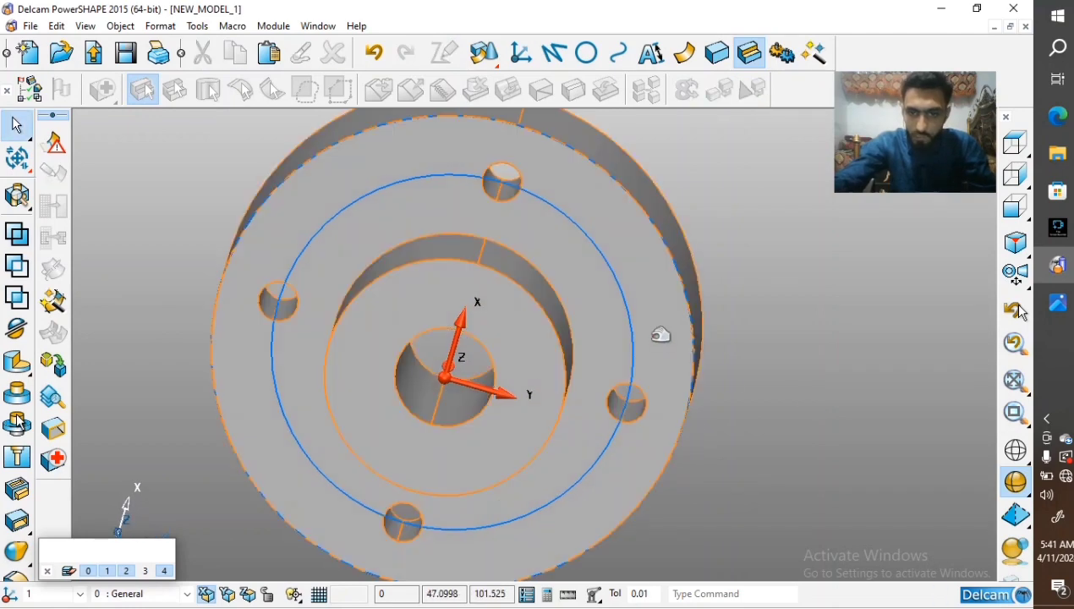
Delete the leftover construction curves while the flange solid is temporarily blanked, and unblank the solid
click(658, 350)
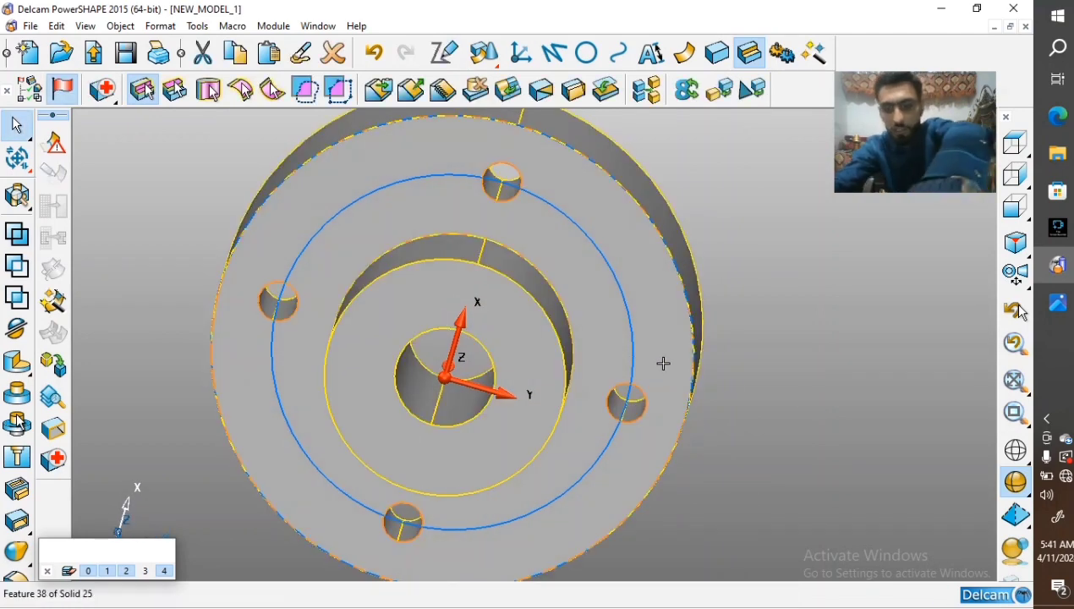
key(ctrl+j)
scroll(663, 363, down, 6)
drag(660, 252, 565, 328)
click(332, 52)
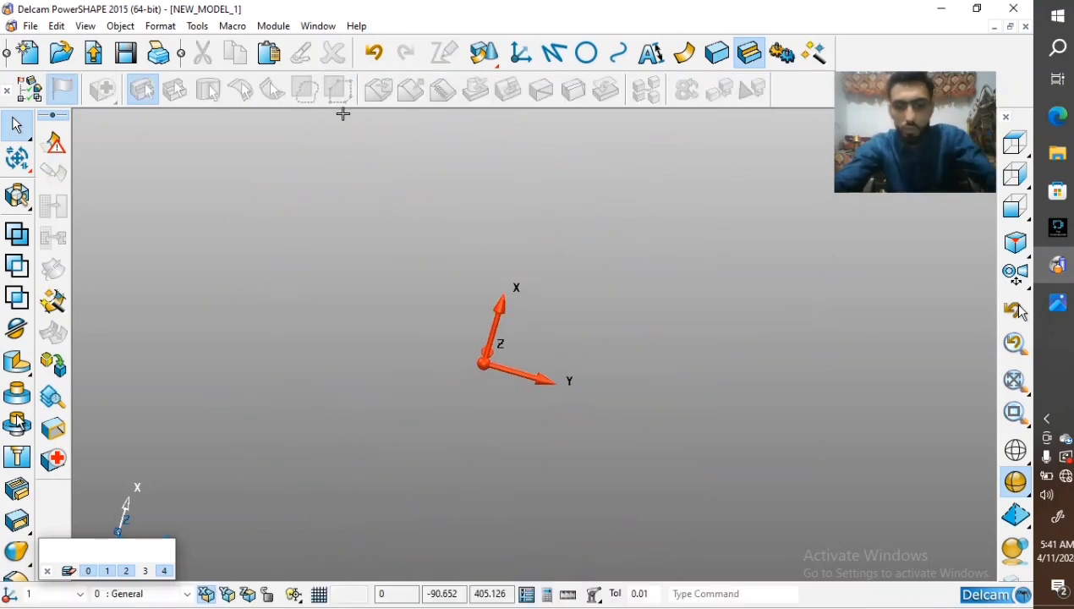
key(ctrl+l)
scroll(681, 227, down, 1)
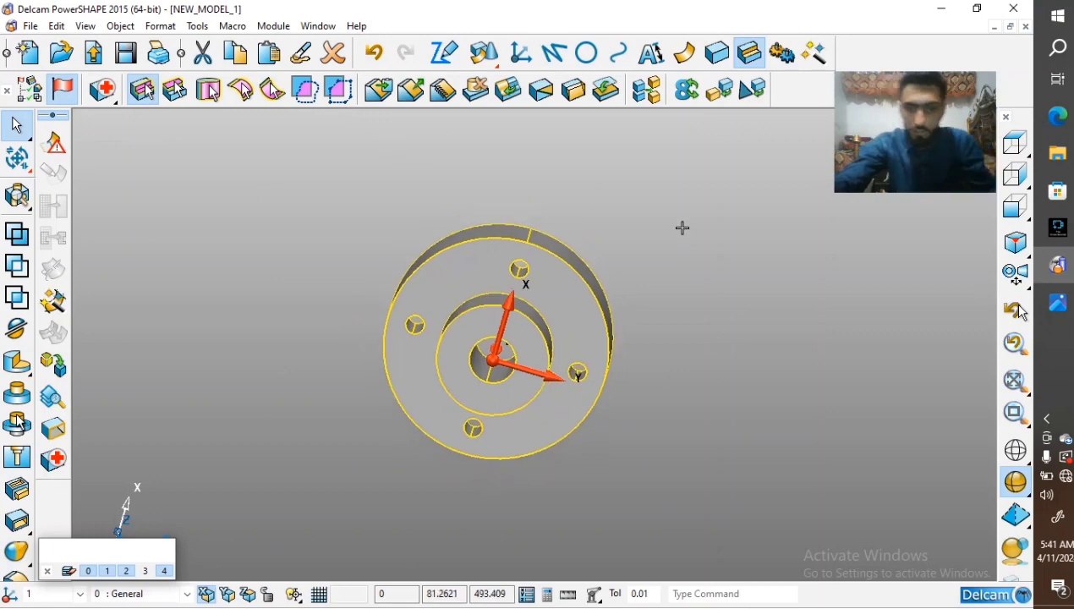
right_click(679, 232)
click(658, 196)
scroll(656, 204, down, 3)
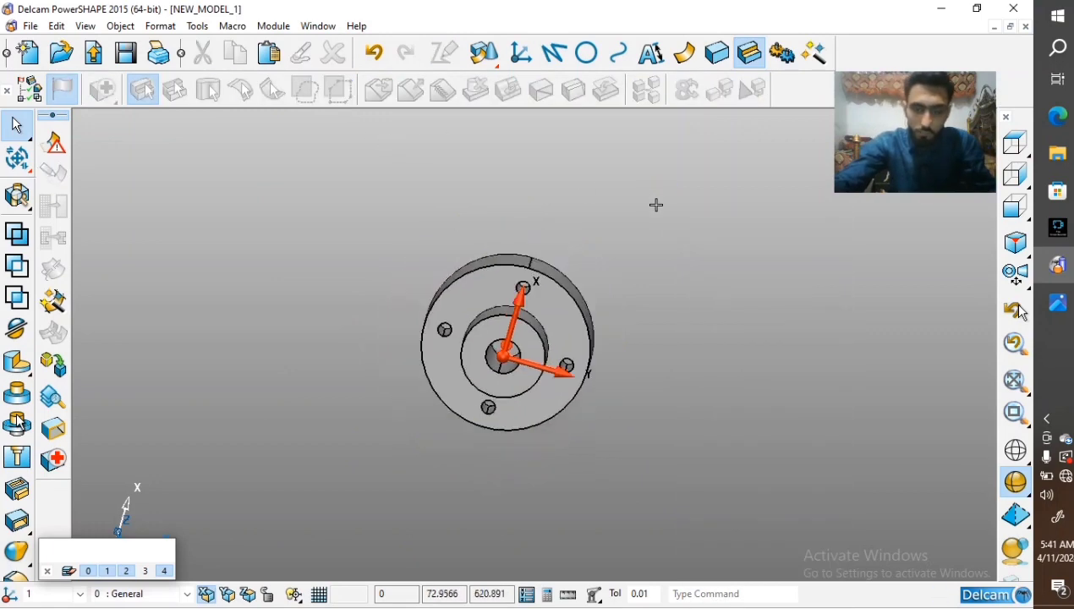
Show level 3 with the half-bearing body and add that body to the flange solid as one part
click(145, 571)
scroll(603, 429, up, 1)
scroll(603, 430, up, 2)
middle_drag(604, 429, 412, 434)
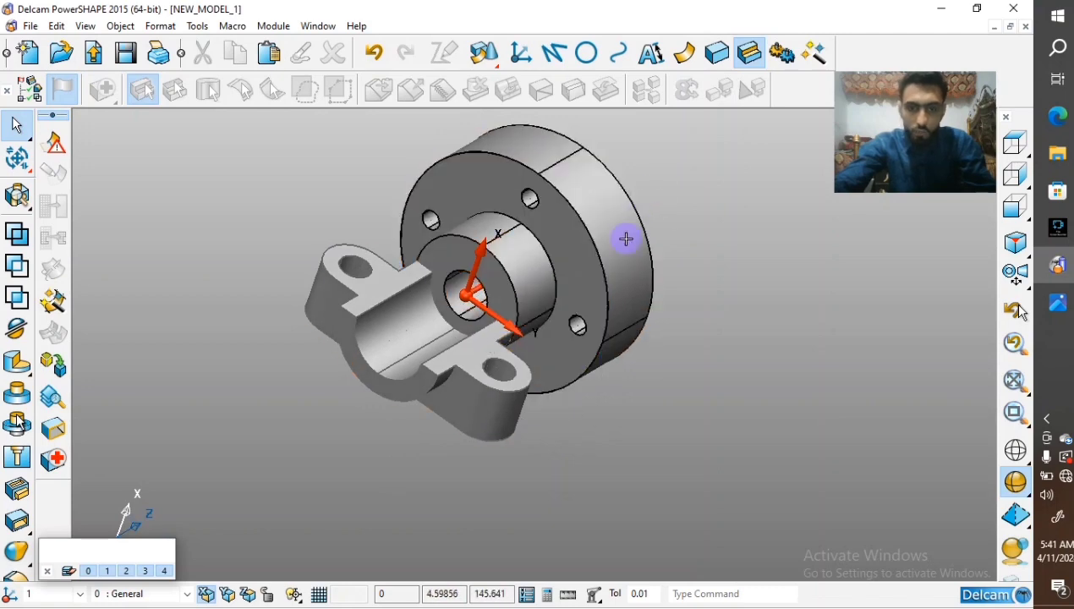
drag(662, 192, 412, 415)
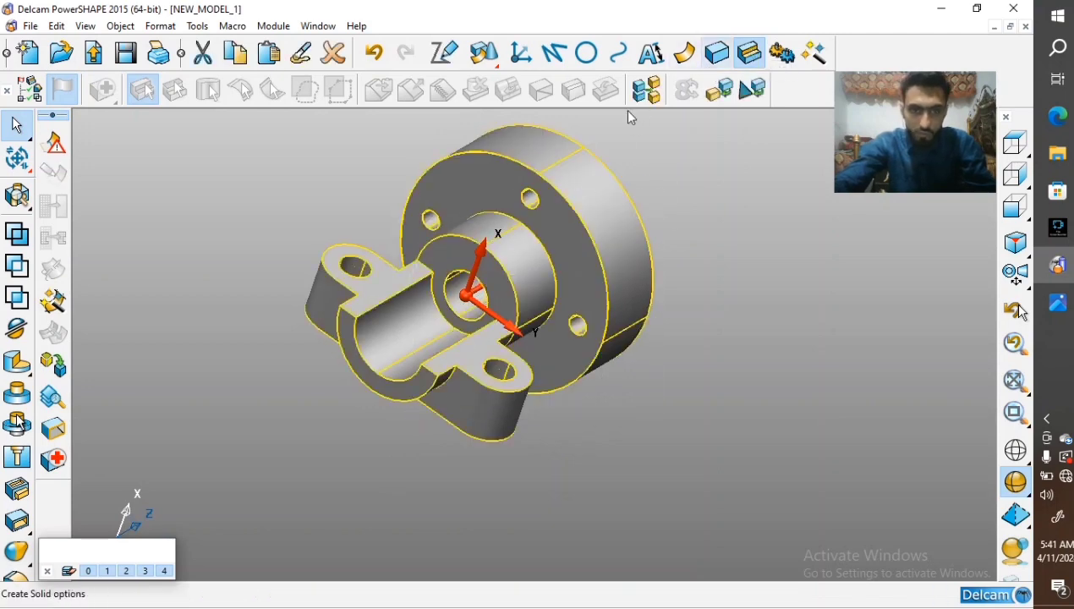
click(19, 237)
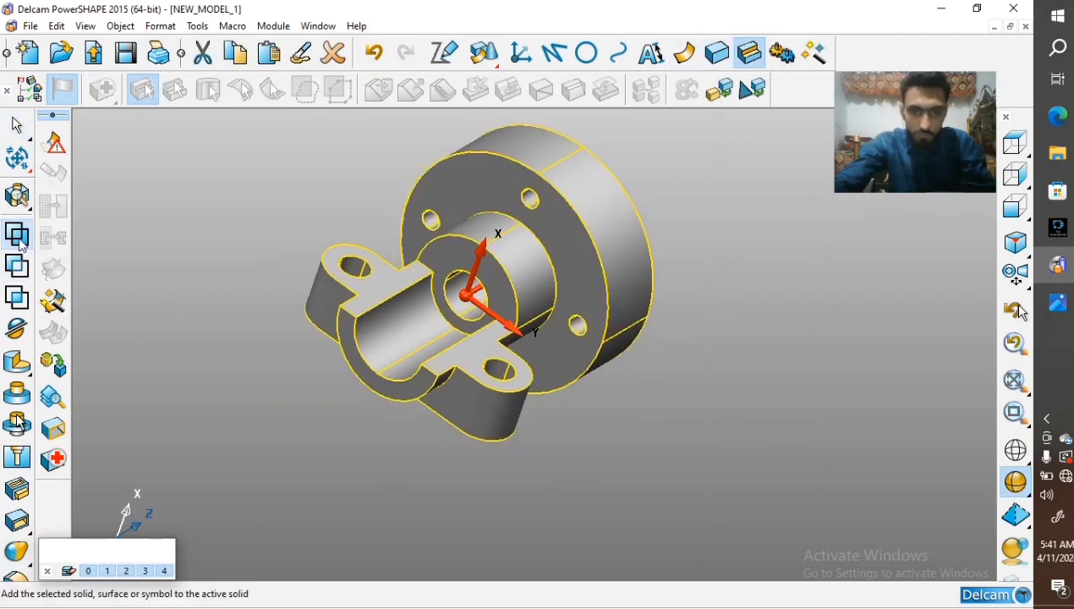
click(441, 496)
Compare the united bracket from several angles with the shape and dimensions in the reference drawing
scroll(526, 331, up, 3)
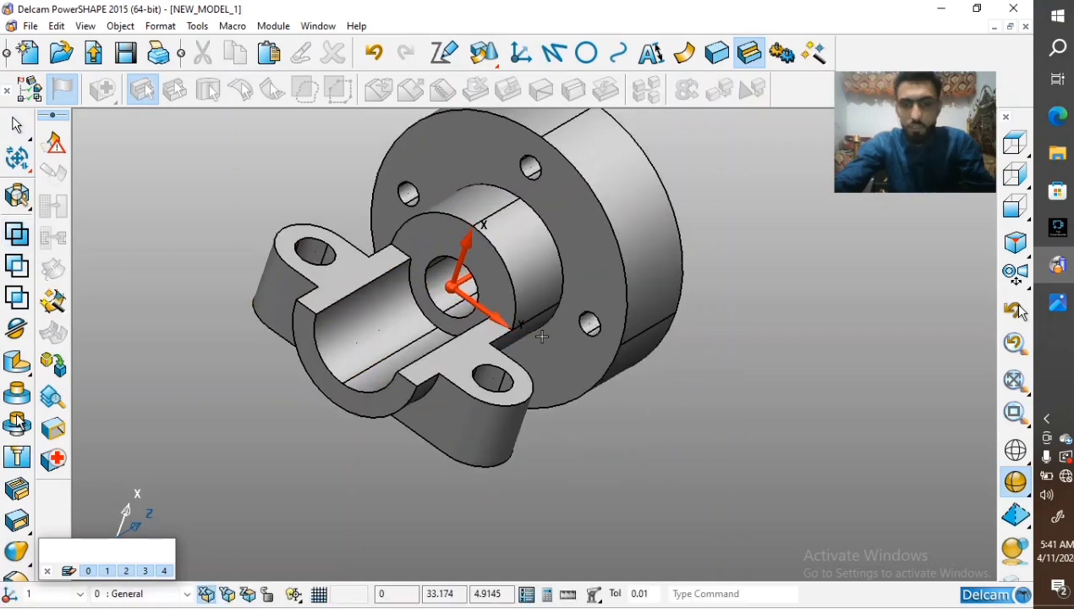
middle_drag(540, 336, 686, 341)
click(1058, 302)
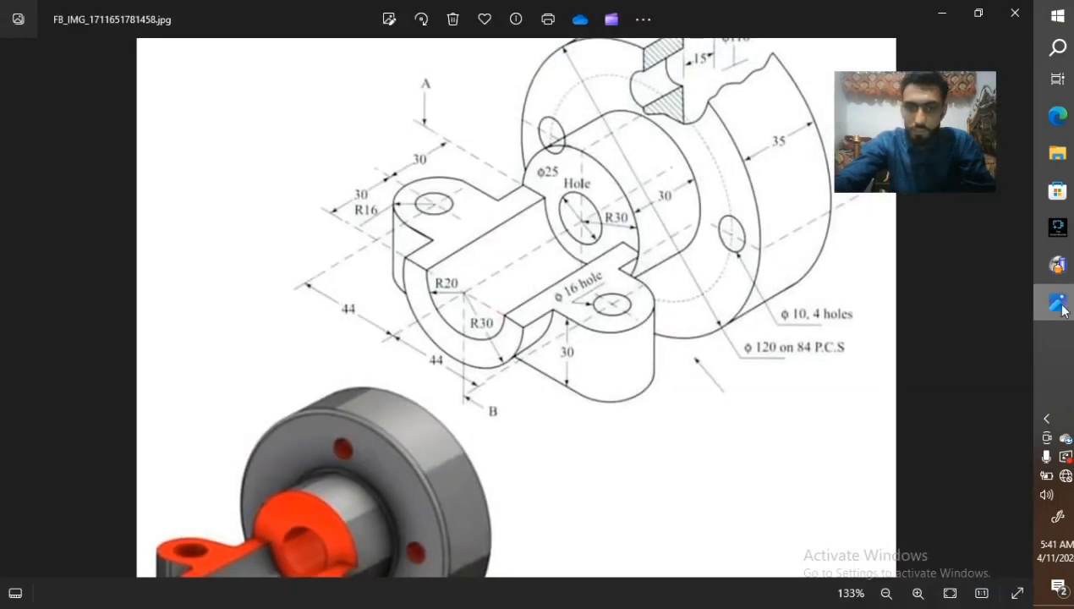
scroll(674, 235, down, 4)
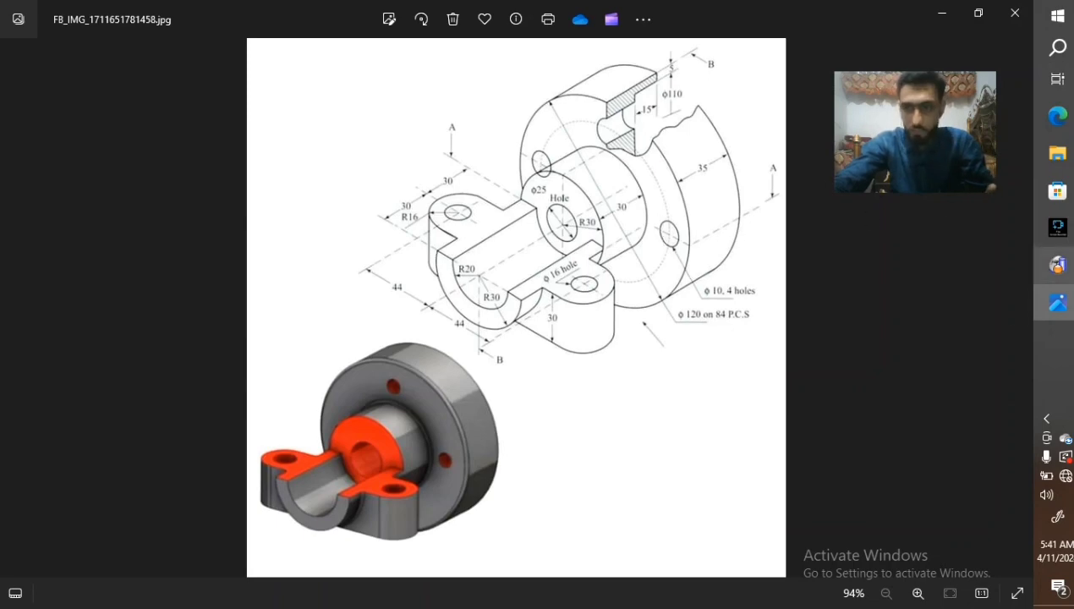
click(1058, 264)
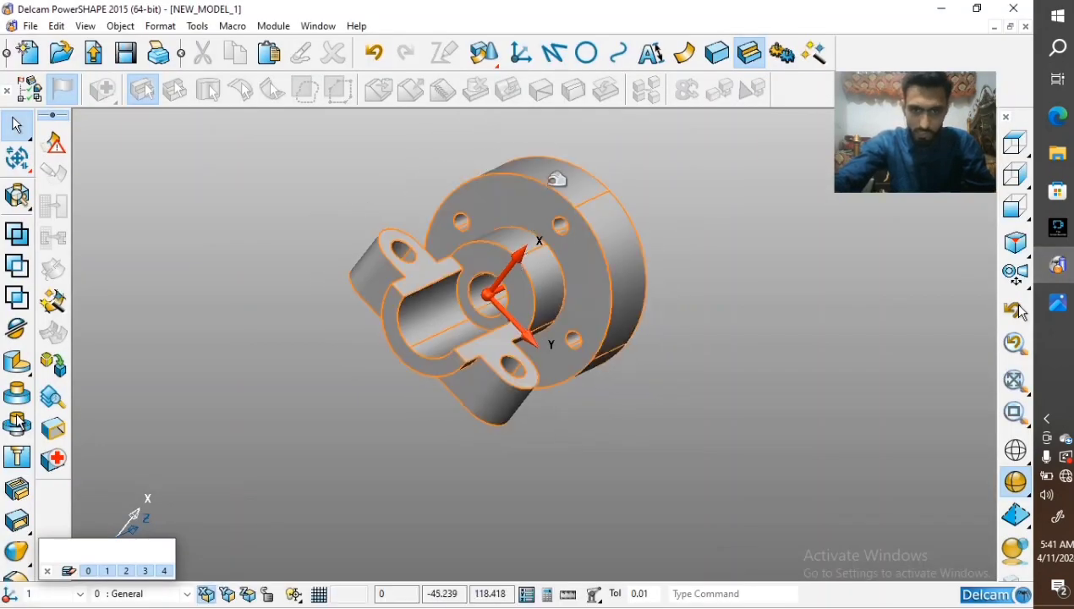
middle_drag(406, 245, 540, 252)
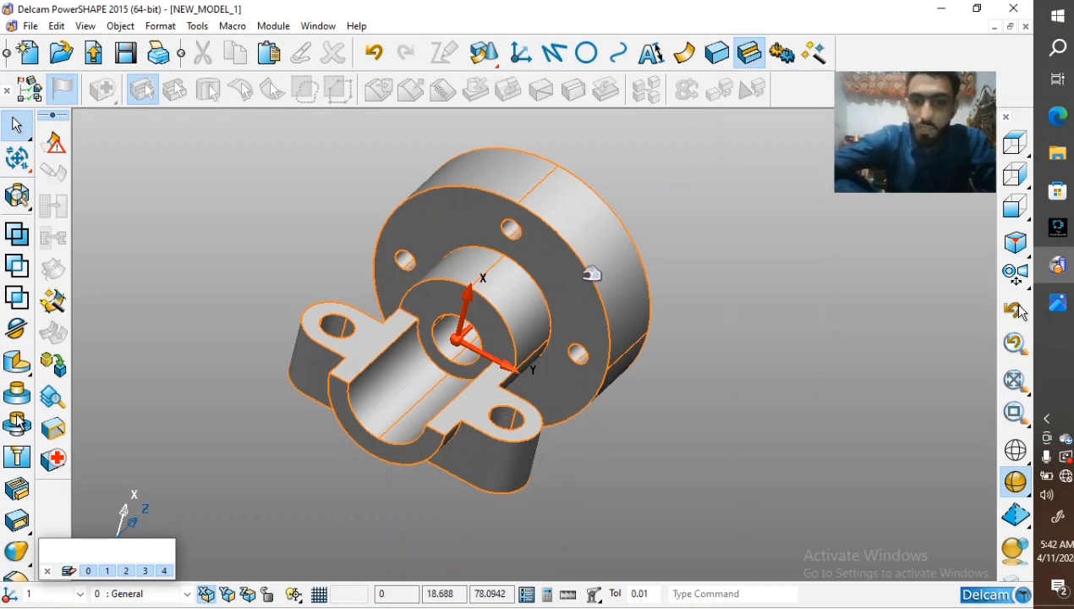
scroll(593, 273, down, 3)
middle_drag(611, 269, 578, 348)
scroll(533, 362, down, 2)
middle_drag(382, 439, 432, 368)
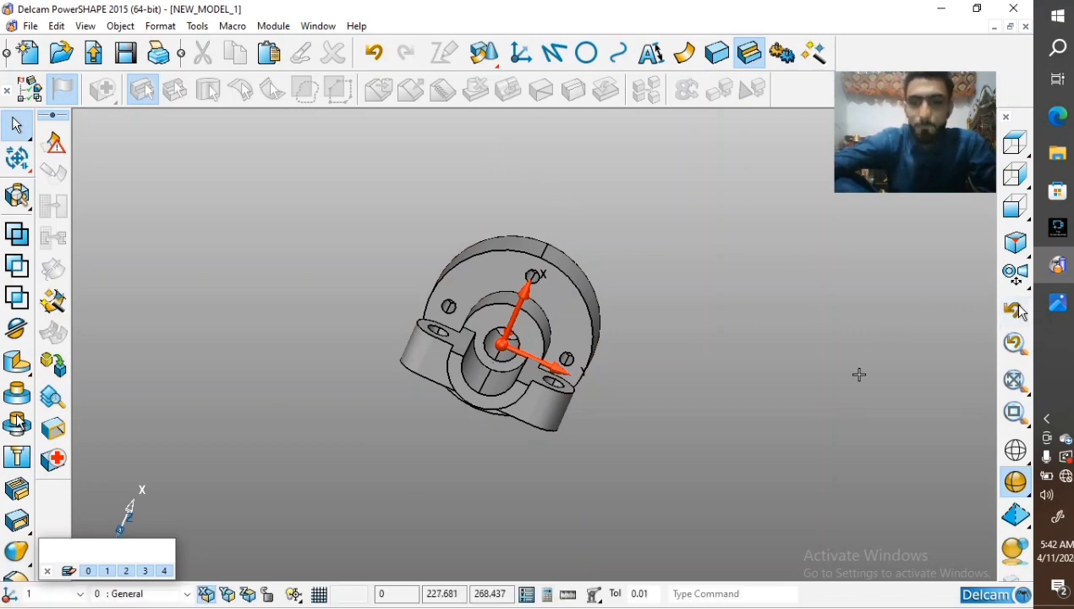
click(1058, 302)
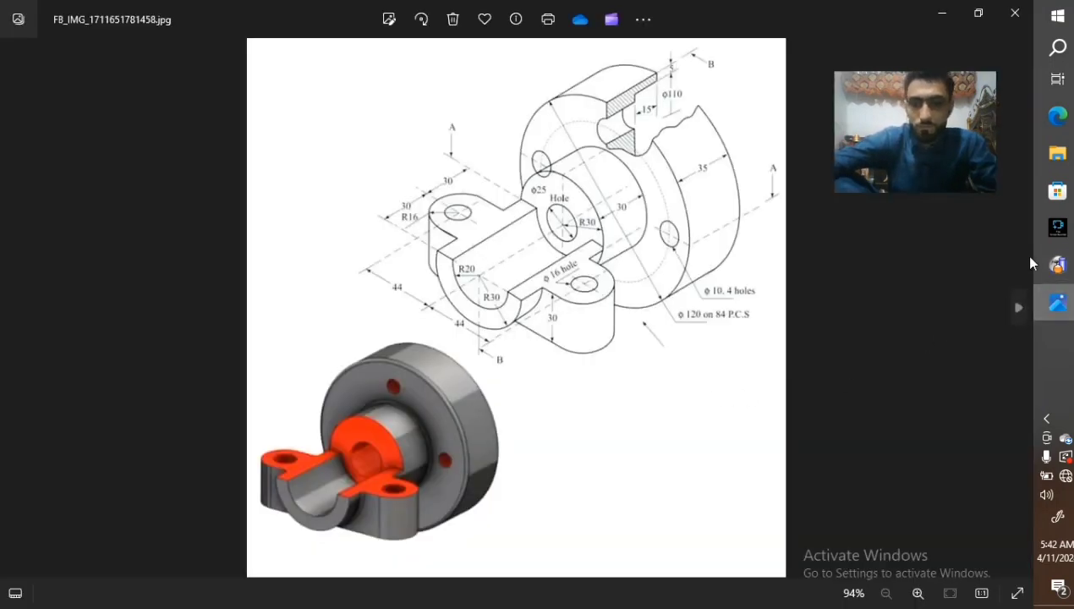
click(1058, 227)
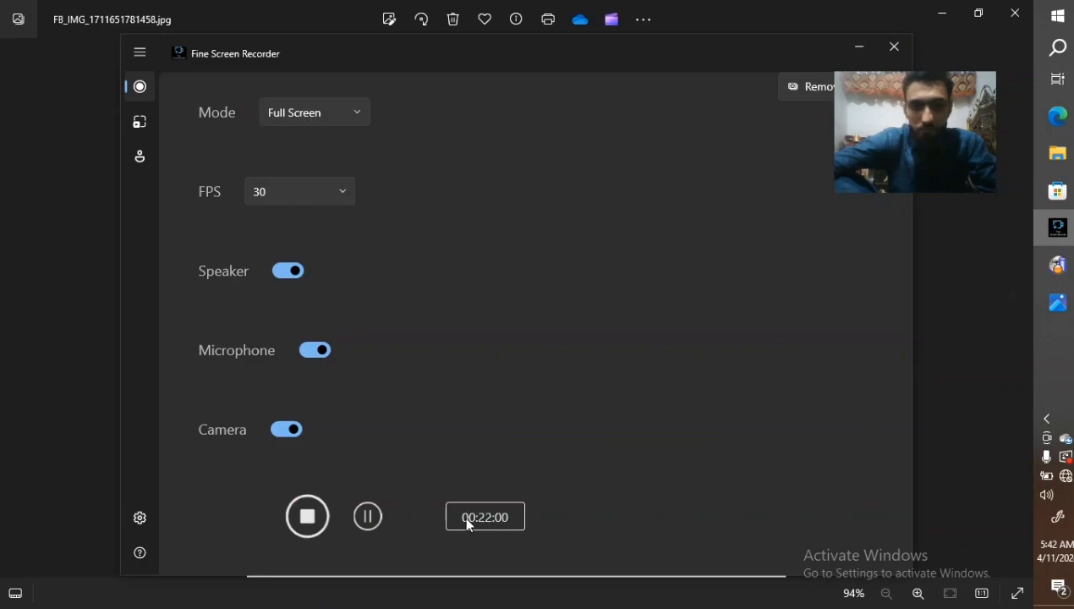